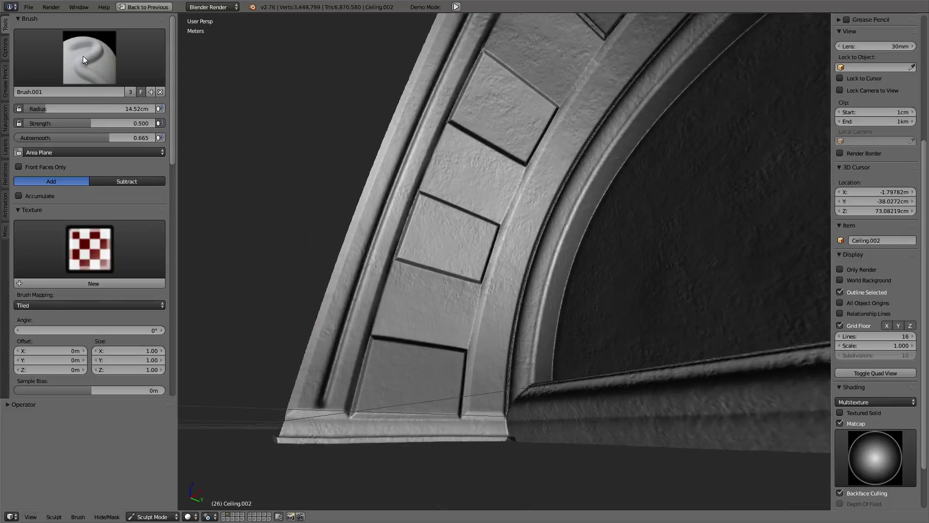
Step: Change the Dyntopo Detail Size in the Tools panel from 0.60% to 0.40%
scroll(84, 267, "down", 2)
scroll(85, 267, "down", 10)
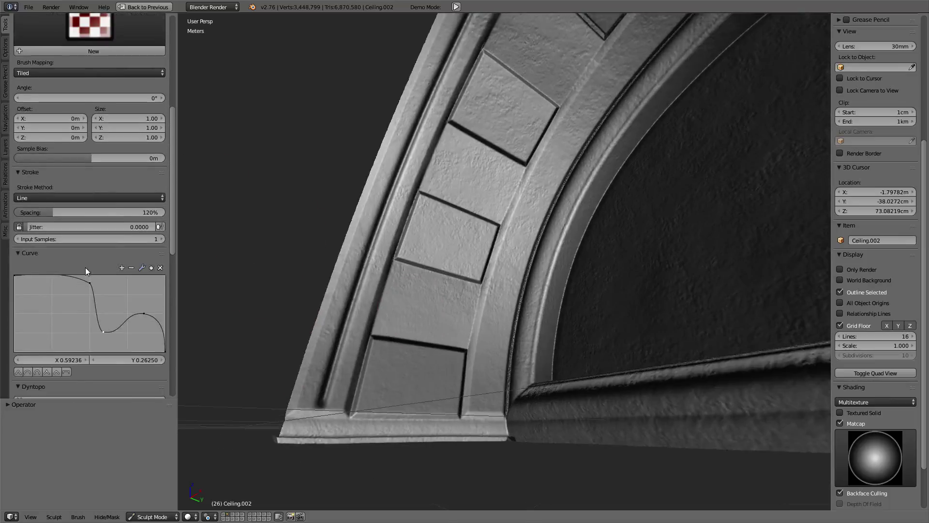
scroll(85, 268, "down", 10)
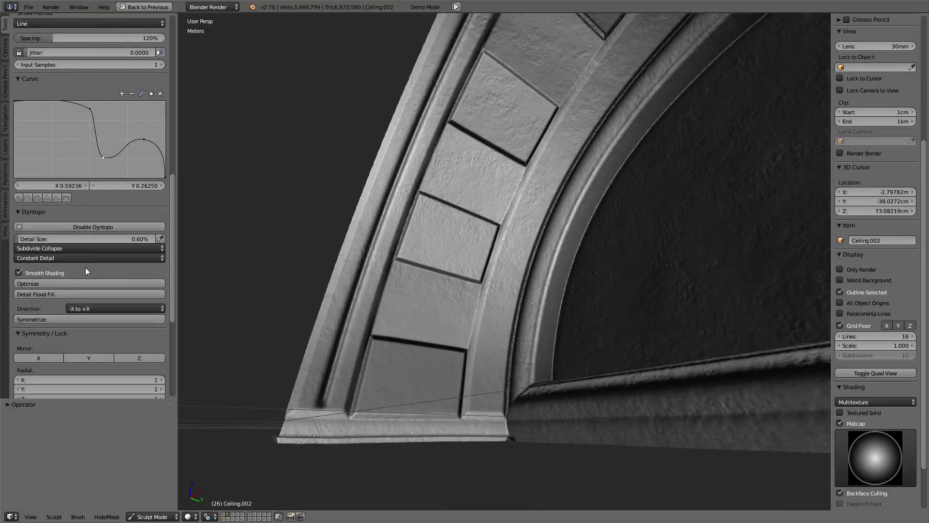
left_click(102, 237)
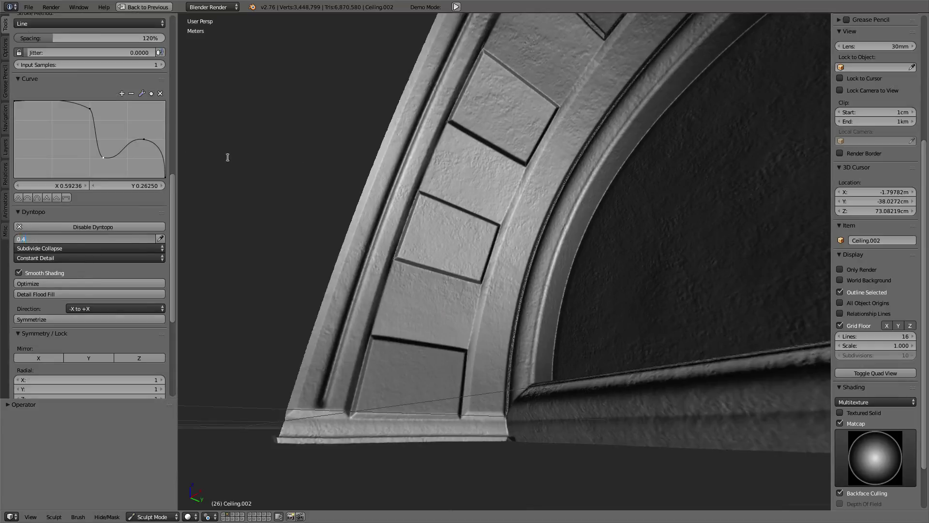
type("4")
key("Return")
Step: Zoom in on one arch panel and shrink the sculpt brush to rivet size
mouse_move(351, 295)
middle_mouse_down()
mouse_move(326, 306)
mouse_move(423, 285)
middle_mouse_up()
scroll(423, 284, "up", 5)
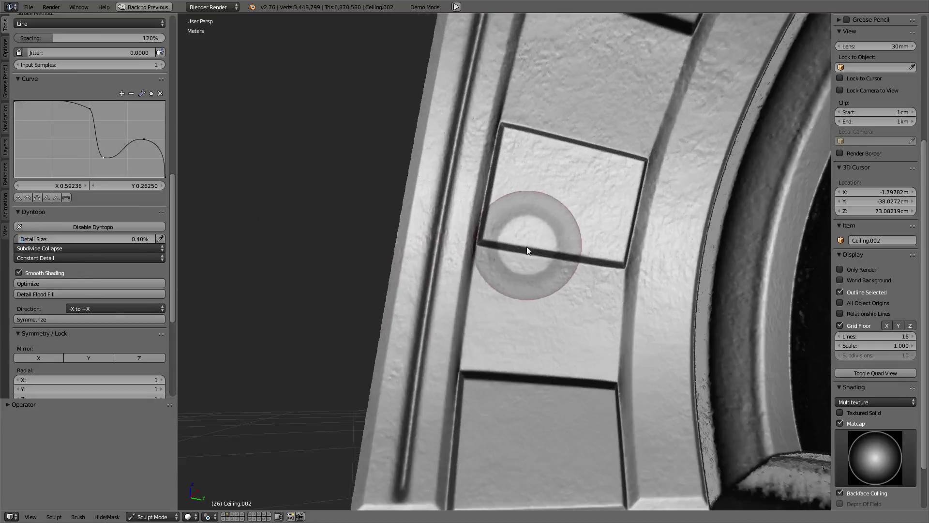
middle_click_drag(526, 249, 506, 264, "shift")
scroll(475, 258, "up", 2)
scroll(444, 241, "up", 1)
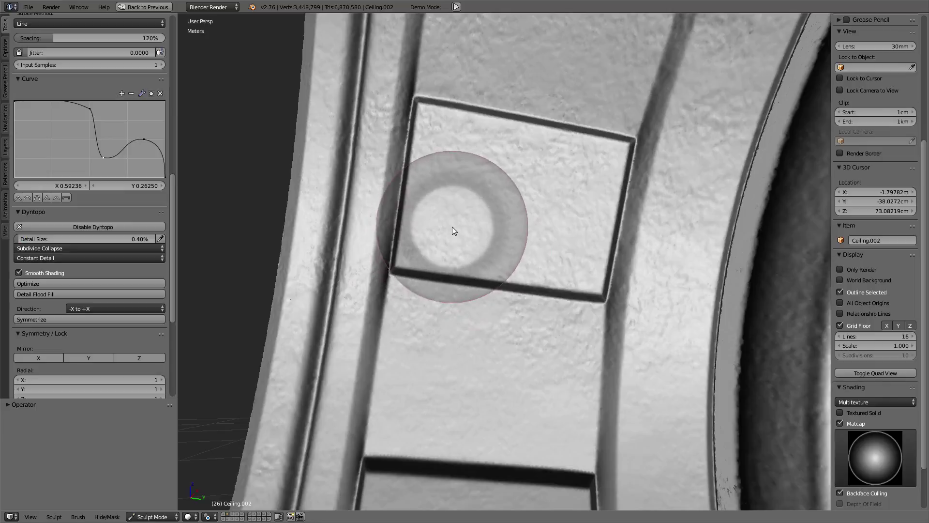
left_click_drag(378, 227, 393, 233)
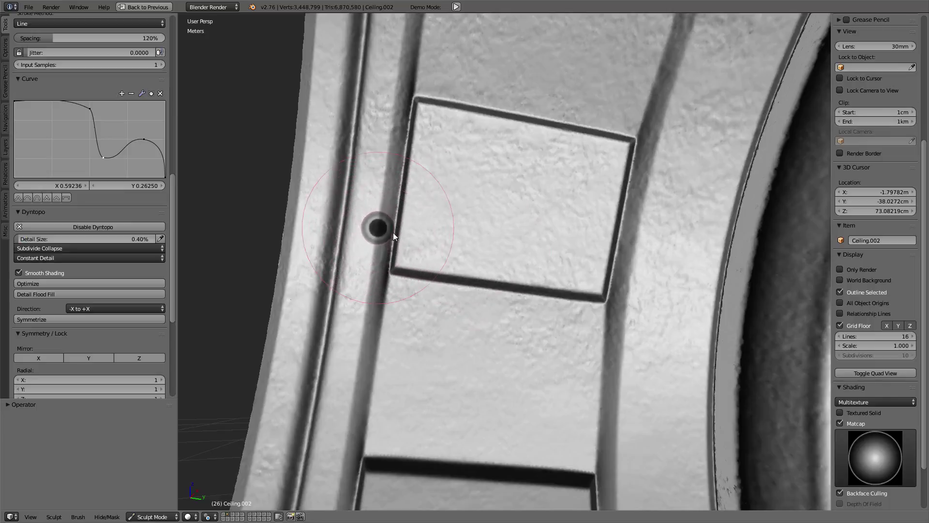
left_click(390, 232)
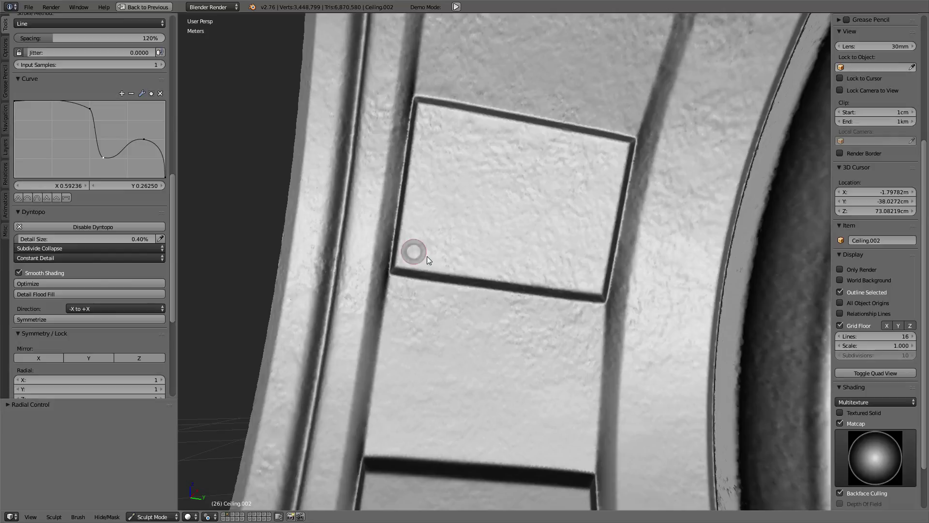
Step: Stamp a rivet at the panel's lower-left corner and refine Dyntopo detail to 0.20%
left_click(430, 258)
left_click(414, 251)
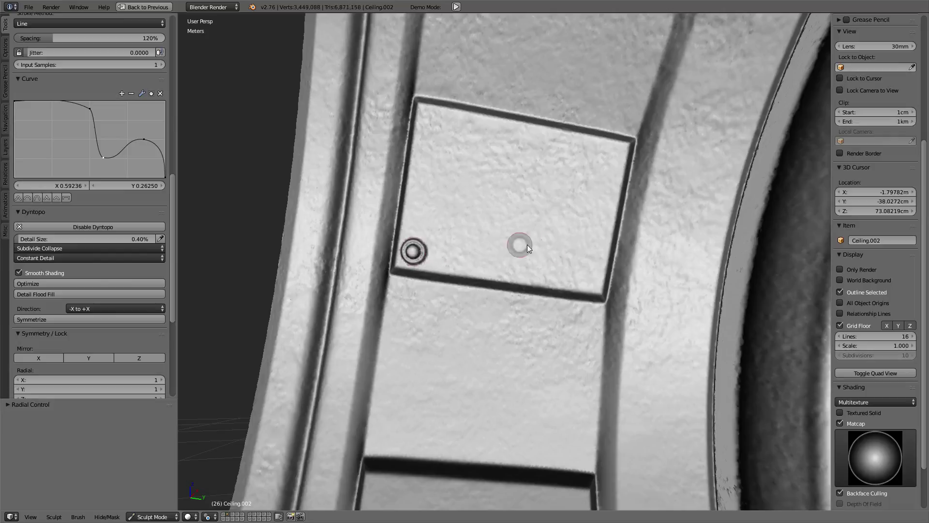
mouse_move(519, 245)
middle_mouse_down()
mouse_move(536, 308)
mouse_move(626, 266)
mouse_move(533, 289)
middle_mouse_up()
scroll(591, 294, "up", 5)
scroll(590, 293, "down", 5)
scroll(604, 281, "down", 5)
scroll(534, 290, "up", 3)
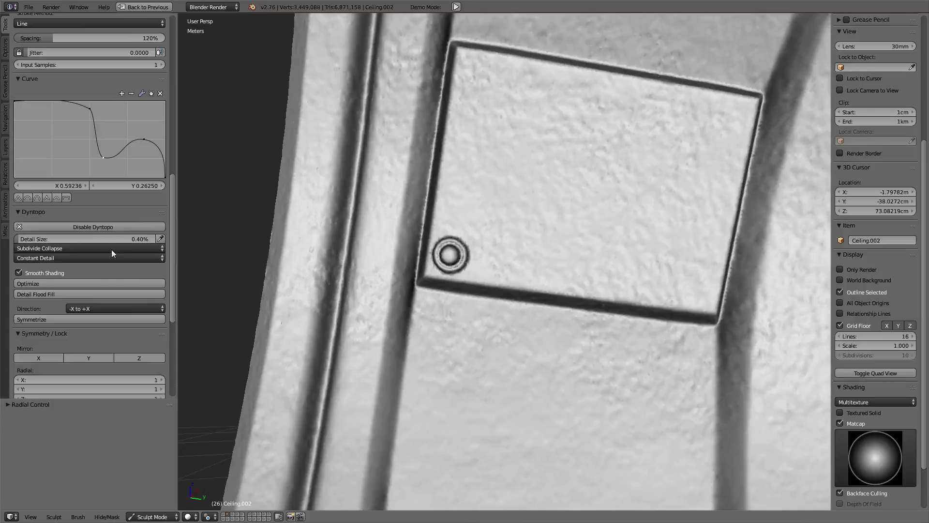
left_click(123, 239)
type("0.2")
key("Return")
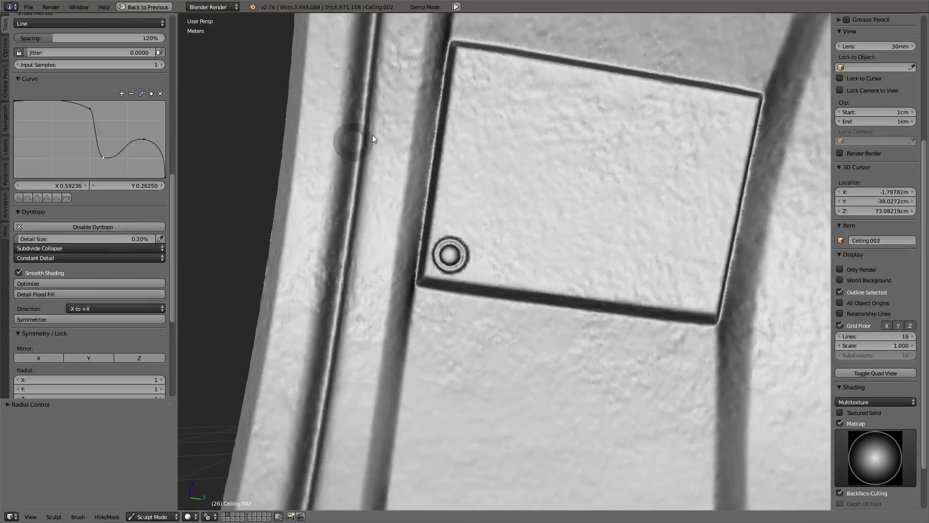
Step: Stamp domed rivets at the panel's top-left and top-right corners
left_click(475, 72)
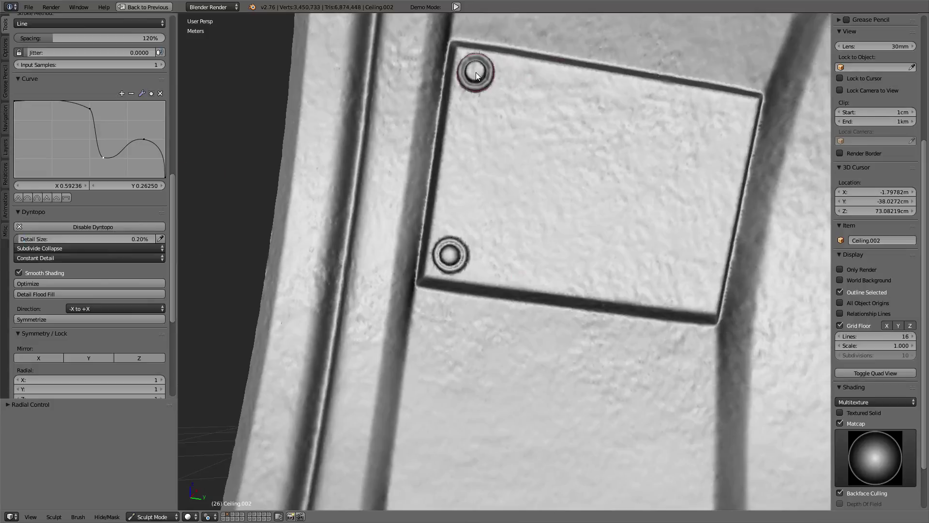
left_click(476, 72)
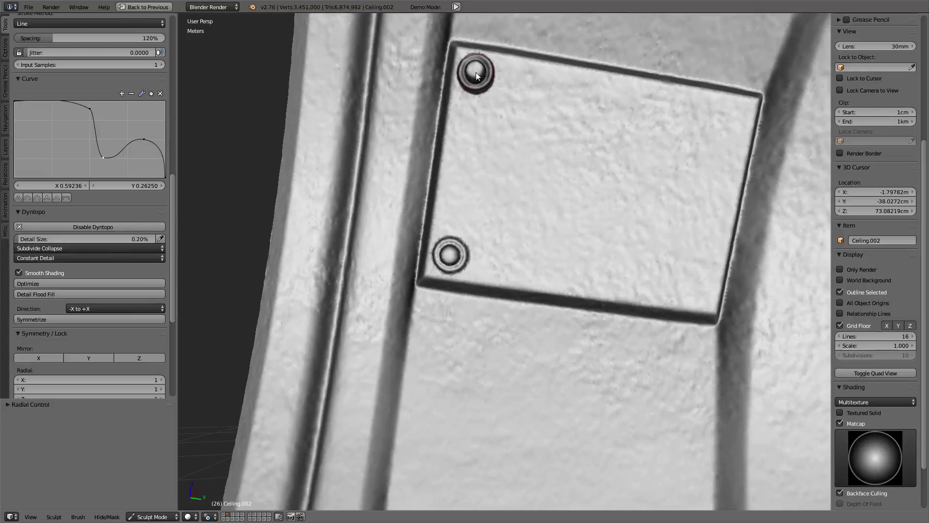
left_click(728, 124)
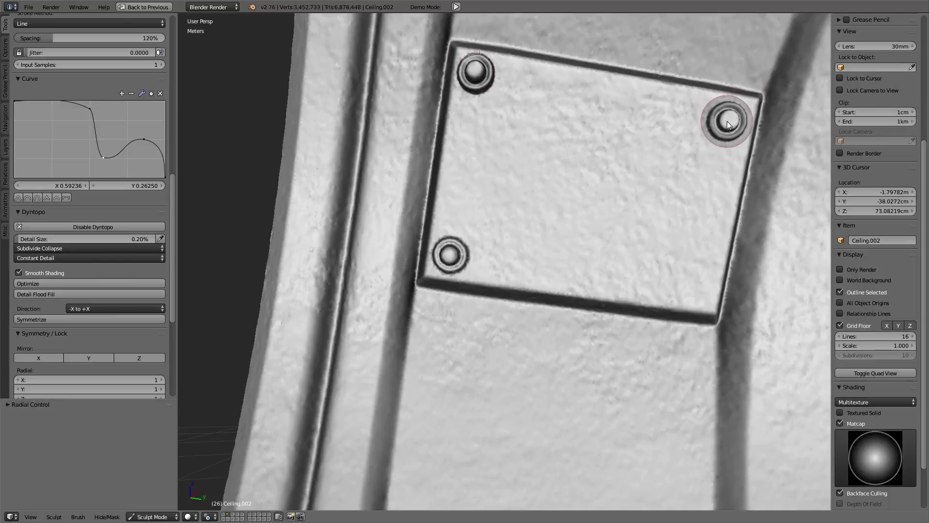
scroll(488, 155, "down", 5)
scroll(497, 186, "up", 2)
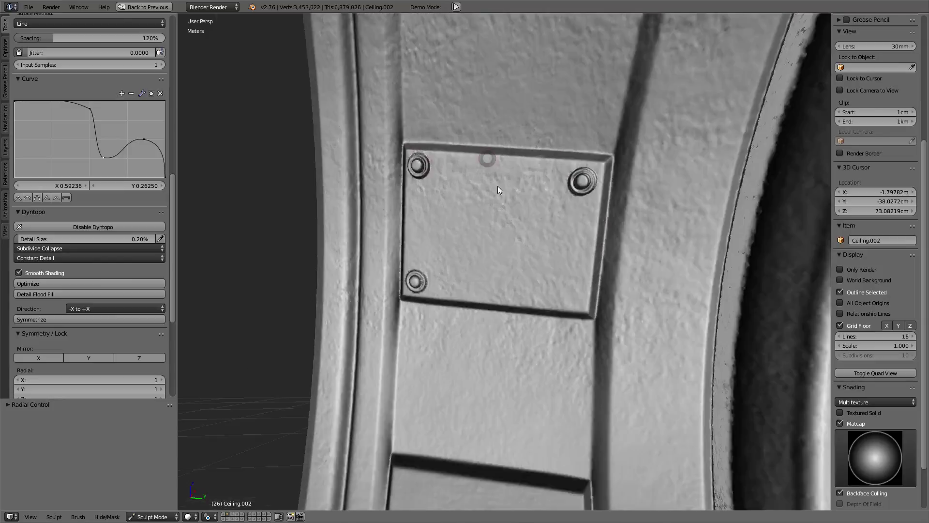
scroll(489, 199, "up", 2)
Step: Add the bottom-right rivet and touch up the lower-left rivet
middle_click_drag(489, 200, 622, 253)
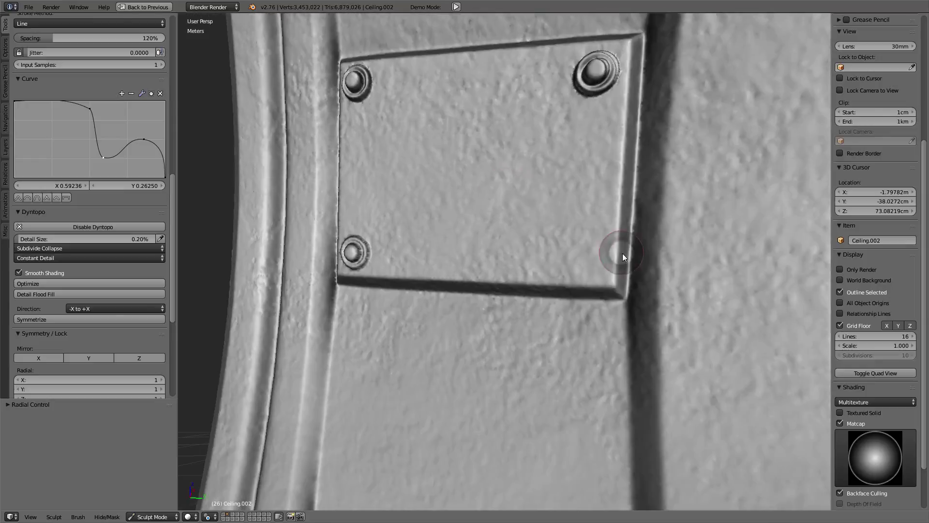
left_click(588, 260)
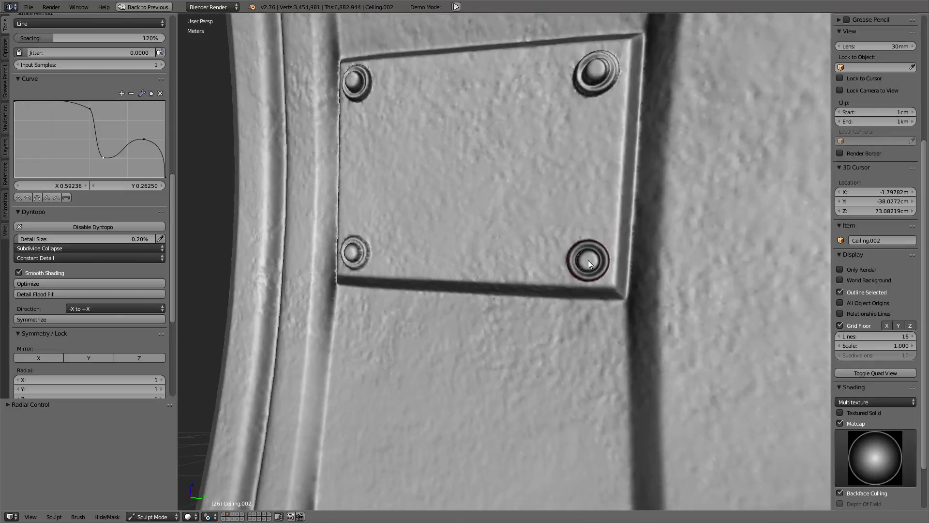
scroll(515, 299, "down", 4)
middle_click_drag(515, 299, 530, 292)
scroll(450, 246, "up", 5)
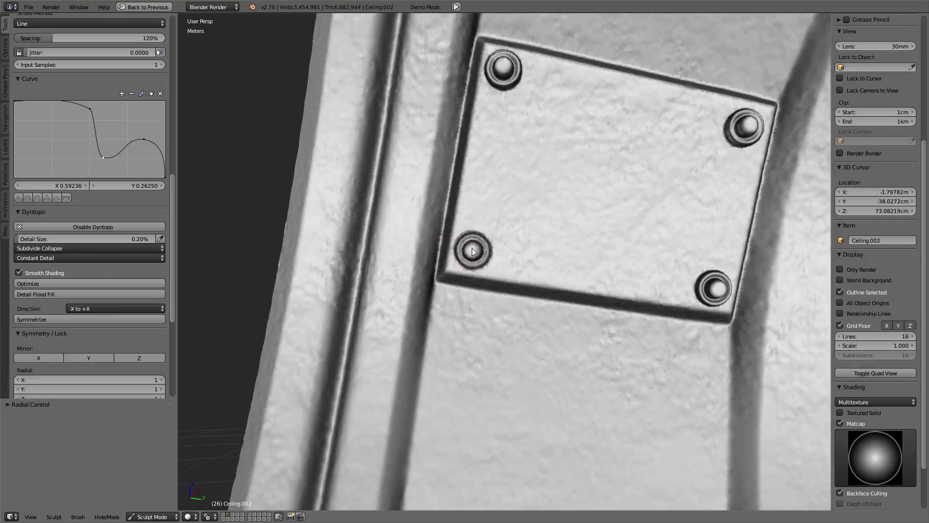
left_click(472, 250)
Step: Stamp rivets in all four corners of the next arch panel
scroll(476, 253, "down", 4)
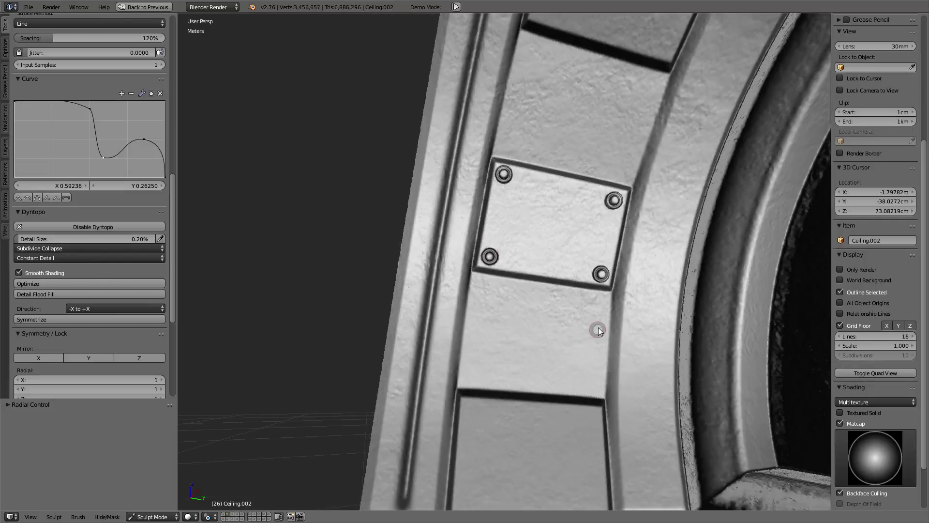
middle_click_drag(598, 327, 614, 221)
scroll(499, 311, "up", 5)
scroll(499, 311, "down", 4)
middle_click_drag(502, 382, 477, 362)
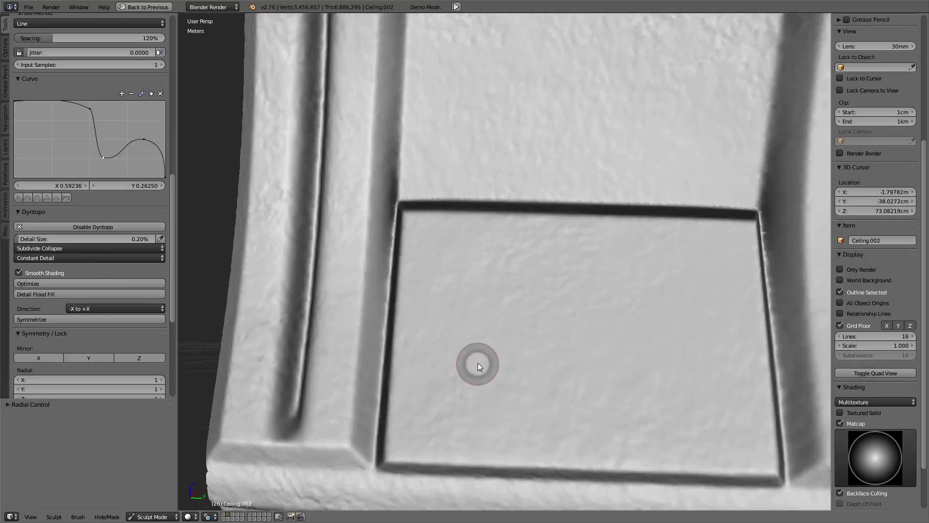
scroll(401, 403, "up", 4)
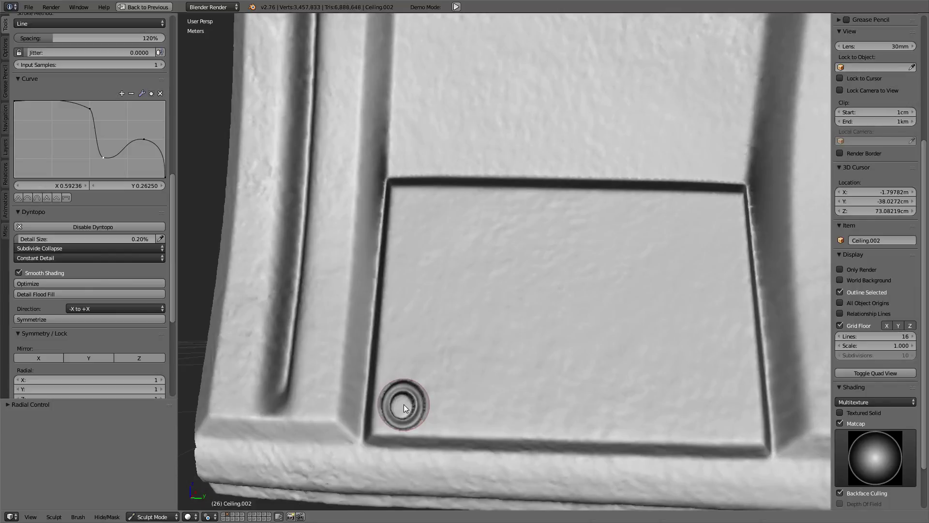
left_click(403, 405)
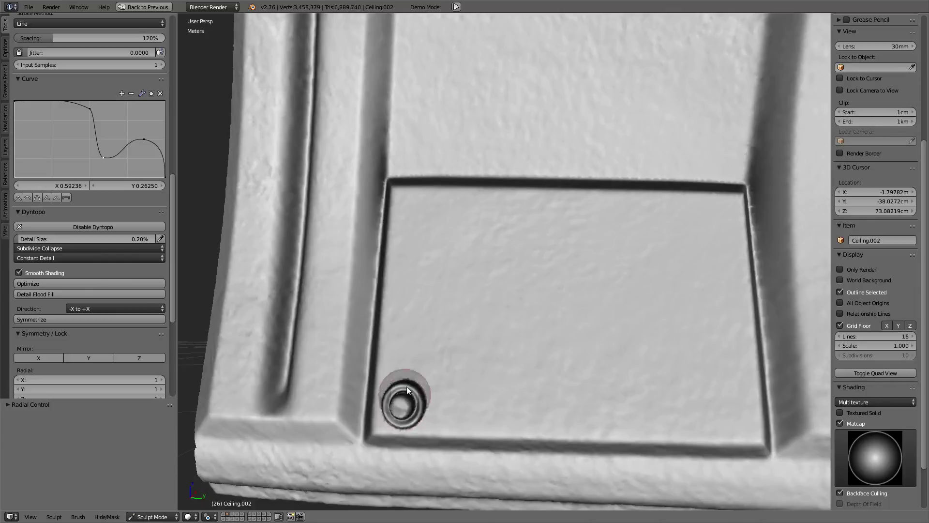
left_click(413, 208)
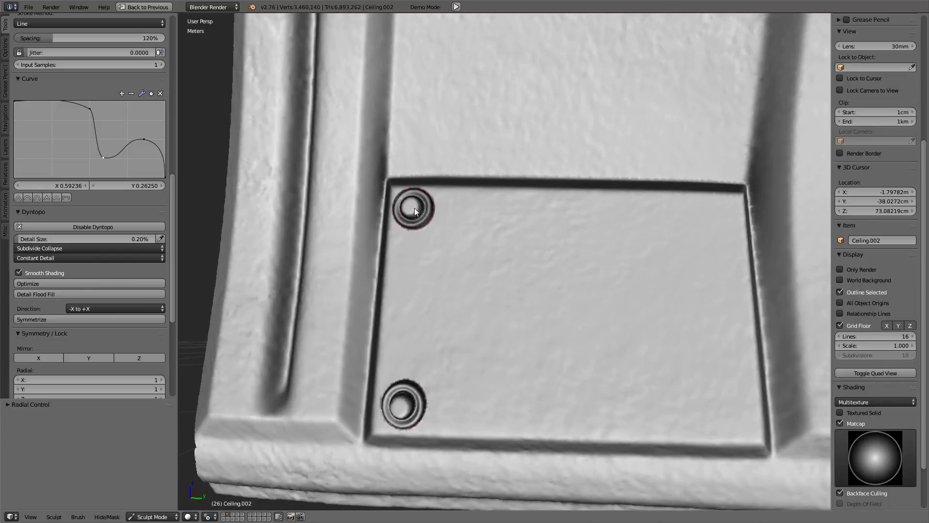
left_click(714, 223)
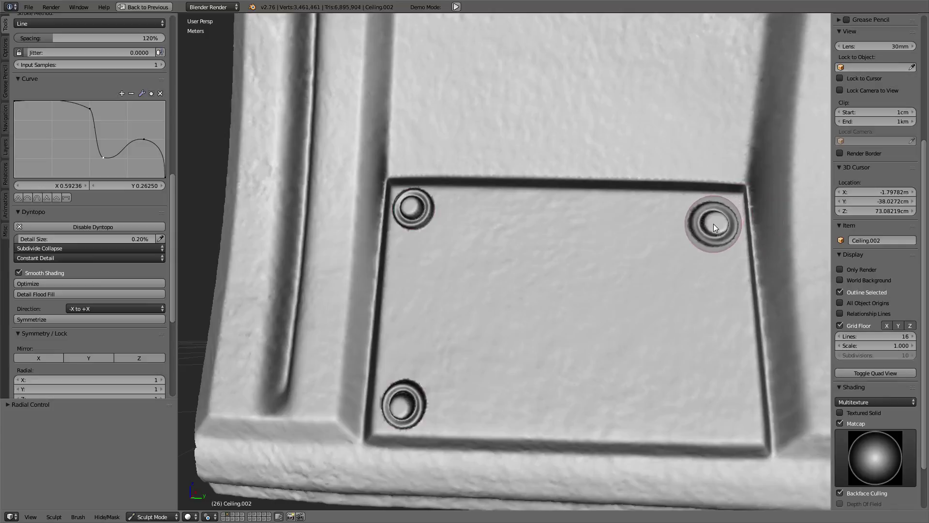
left_click(724, 407)
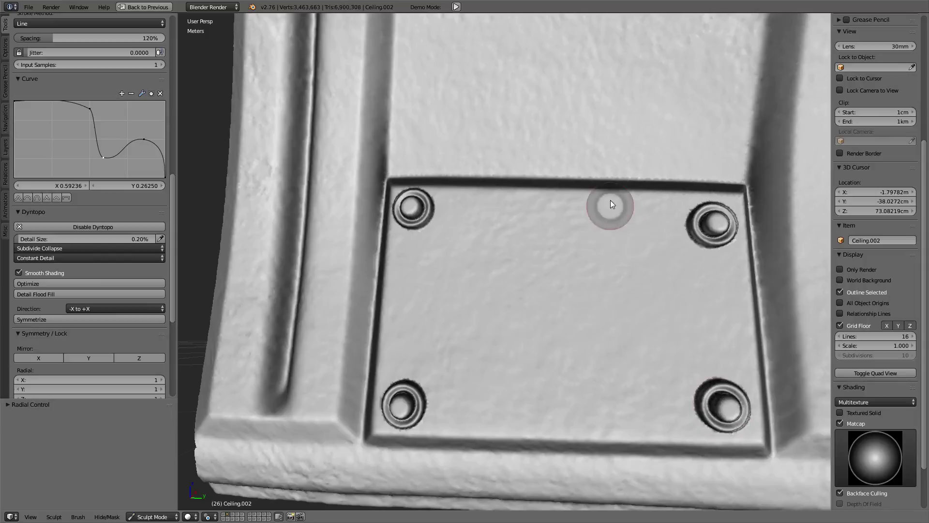
Step: Stamp rivets at the upper-right and lower-right corners of another panel along the strip
scroll(611, 200, "down", 3)
middle_click_drag(611, 200, 676, 125)
scroll(608, 303, "up", 3)
mouse_move(608, 302)
middle_mouse_down()
mouse_move(625, 193)
mouse_move(611, 308)
middle_mouse_up()
scroll(575, 252, "up", 3)
scroll(503, 228, "up", 2)
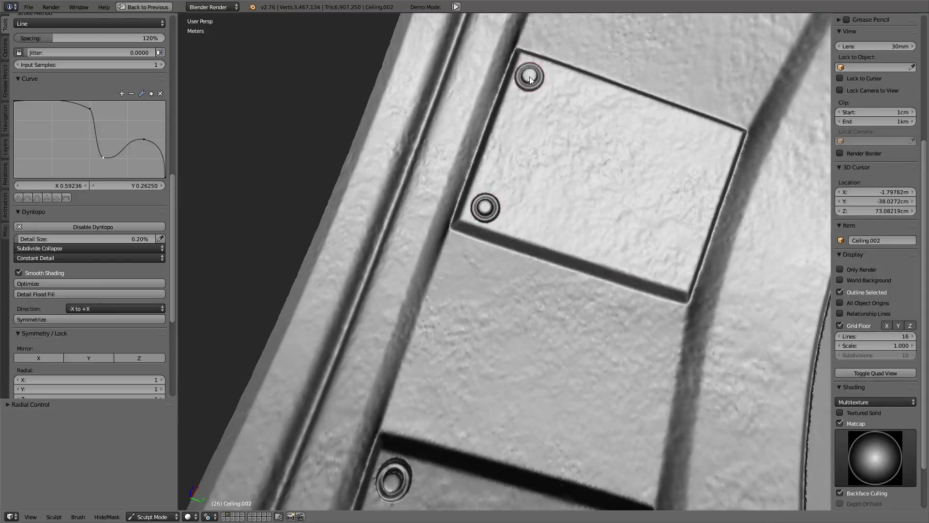
left_click(717, 144)
left_click(674, 263)
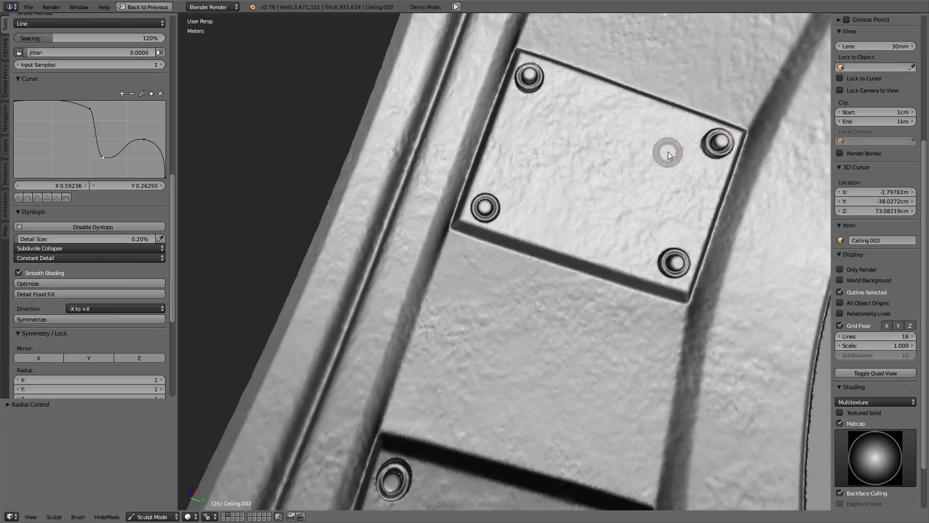
Step: Stamp rivets at the left, top, right and lower corners of the next unriveted panel
middle_click_drag(674, 261, 667, 200)
scroll(613, 251, "up", 3)
scroll(486, 259, "up", 2)
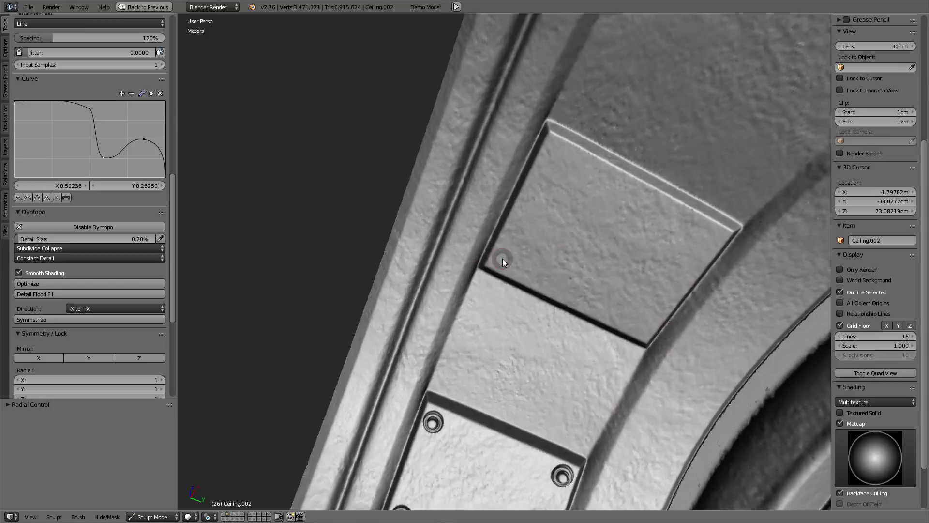
left_click(504, 259)
left_click(557, 156)
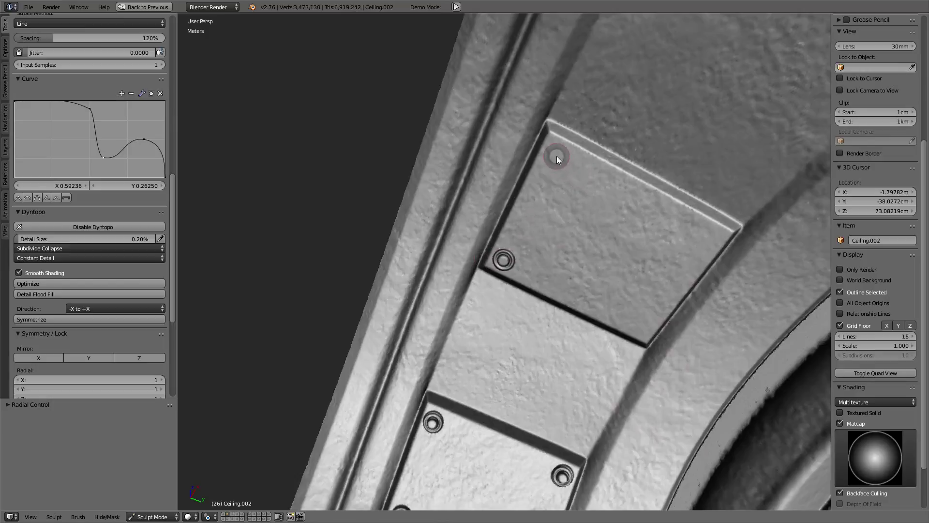
left_click(703, 239)
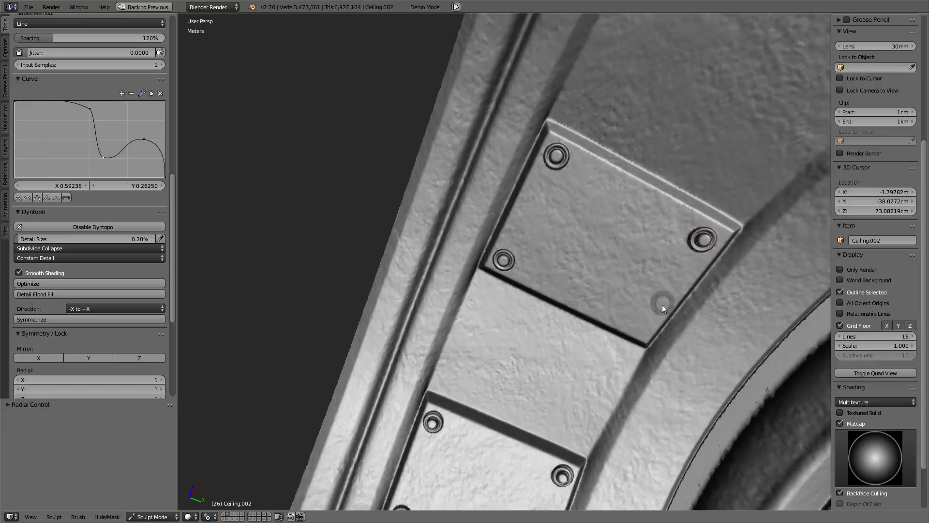
left_click(642, 323)
Step: Close in on the panel corner by the base trim and stamp two rivets there
scroll(637, 323, "down", 5)
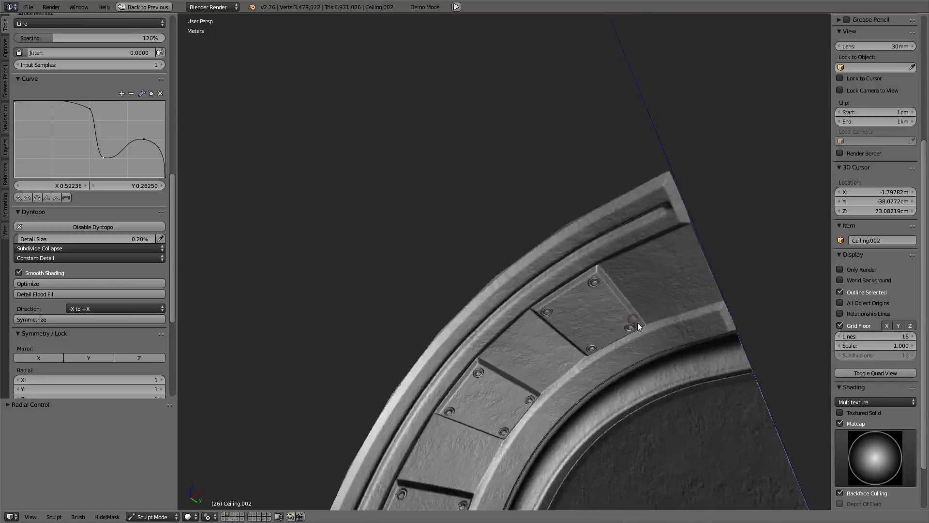
middle_click_drag(637, 323, 618, 128)
scroll(544, 290, "up", 3)
middle_click_drag(543, 290, 591, 224)
scroll(514, 231, "up", 3)
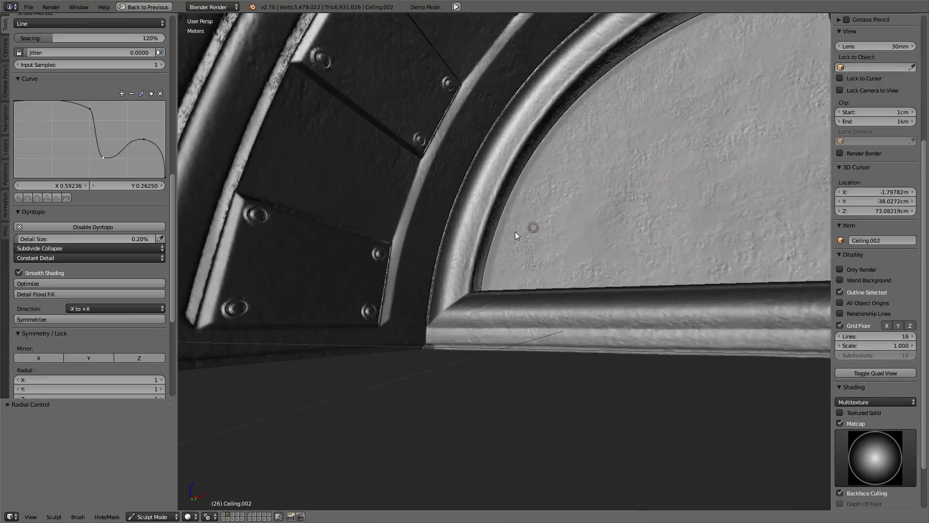
middle_click_drag(515, 232, 541, 260)
scroll(516, 297, "up", 3)
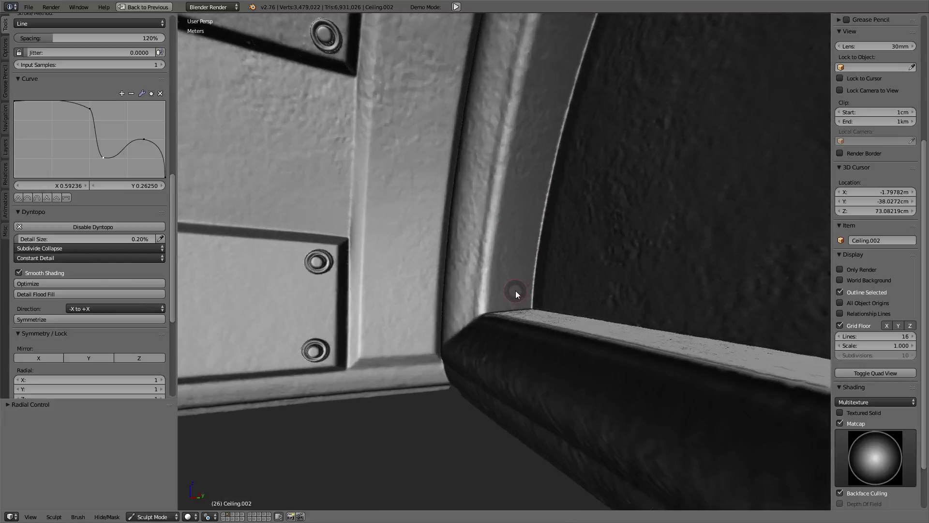
left_click(516, 290)
mouse_move(516, 290)
middle_mouse_down()
mouse_move(571, 278)
mouse_move(552, 275)
mouse_move(518, 307)
mouse_move(534, 320)
mouse_move(512, 278)
mouse_move(432, 263)
mouse_move(457, 257)
middle_mouse_up()
left_click(539, 287)
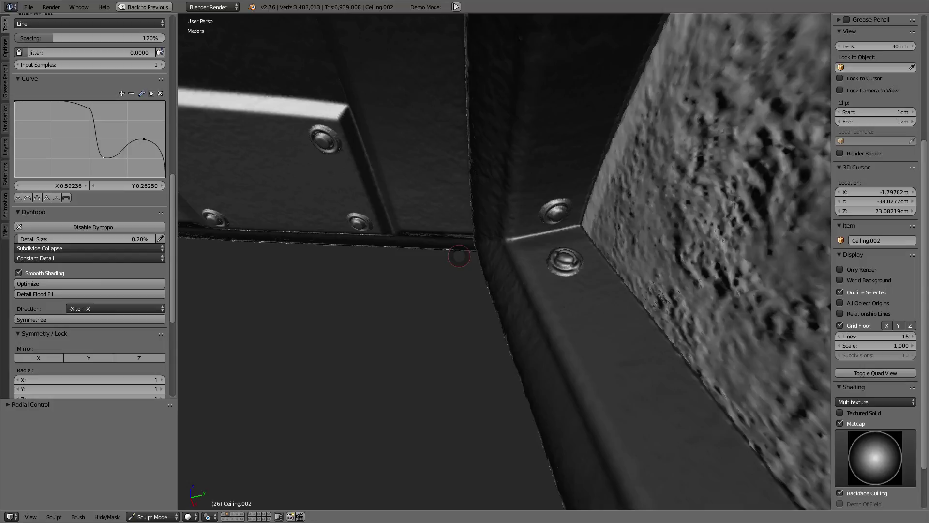
Step: Restamp the wall-corner rivet with a raised centre and add two rivets on the trim strip
mouse_move(459, 256)
middle_mouse_down()
mouse_move(548, 251)
mouse_move(570, 310)
mouse_move(567, 214)
mouse_move(611, 177)
mouse_move(545, 299)
mouse_move(546, 278)
middle_mouse_up()
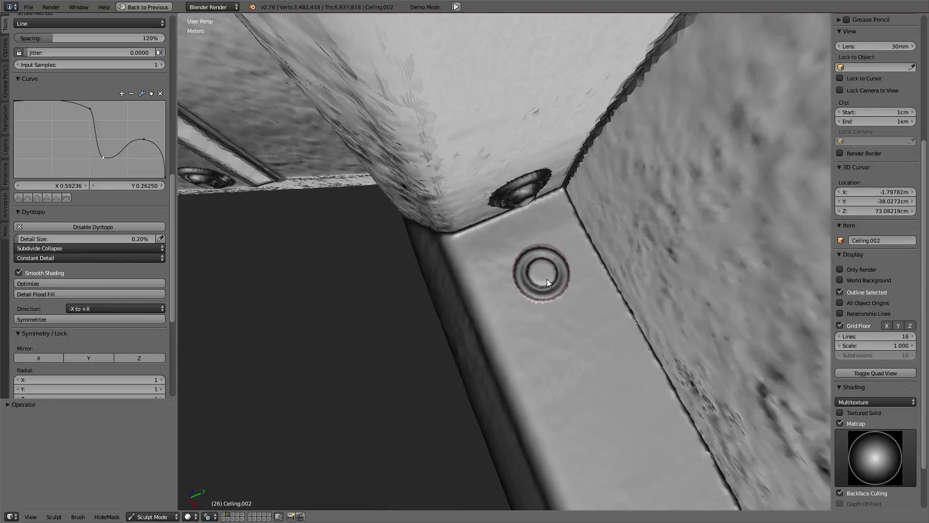
left_click(547, 278)
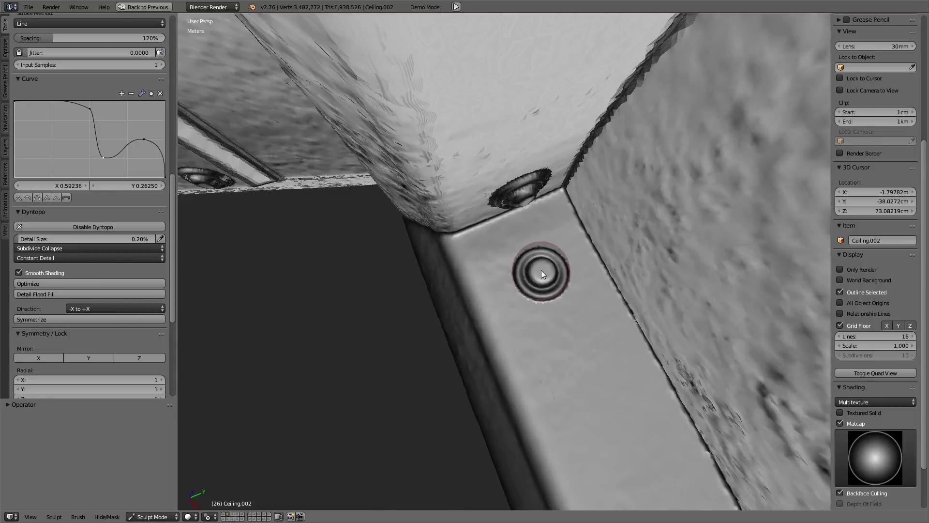
mouse_move(427, 221)
middle_mouse_down()
mouse_move(560, 261)
mouse_move(597, 162)
mouse_move(693, 117)
mouse_move(495, 403)
mouse_move(513, 288)
mouse_move(504, 238)
mouse_move(599, 294)
mouse_move(562, 297)
mouse_move(512, 239)
middle_mouse_up()
left_click(607, 301)
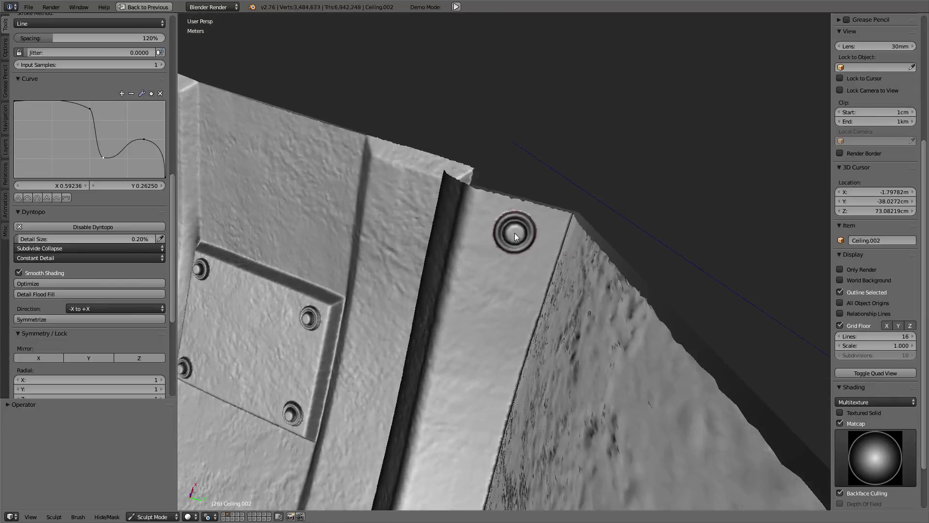
left_click(394, 293)
Step: Stamp rivets in the lower and upper corners of the recessed frame
mouse_move(393, 292)
middle_mouse_down()
mouse_move(417, 350)
mouse_move(631, 179)
mouse_move(525, 283)
mouse_move(550, 268)
mouse_move(572, 294)
middle_mouse_up()
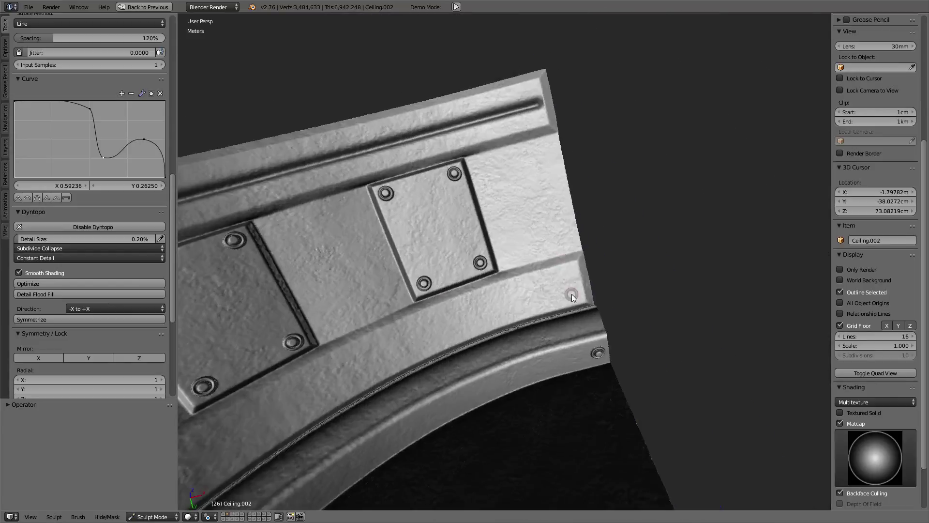
scroll(588, 295, "up", 2)
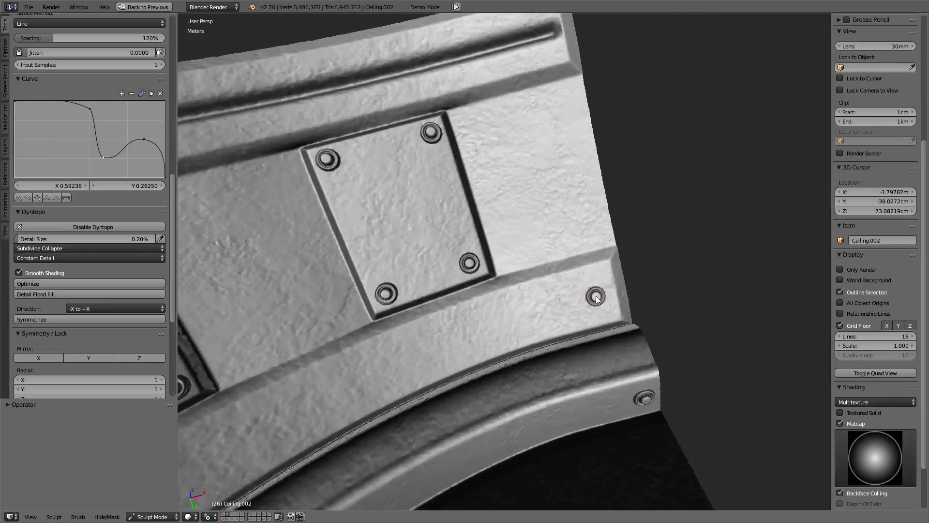
left_click(596, 297)
mouse_move(538, 100)
middle_mouse_down()
mouse_move(526, 141)
mouse_move(532, 73)
middle_mouse_up()
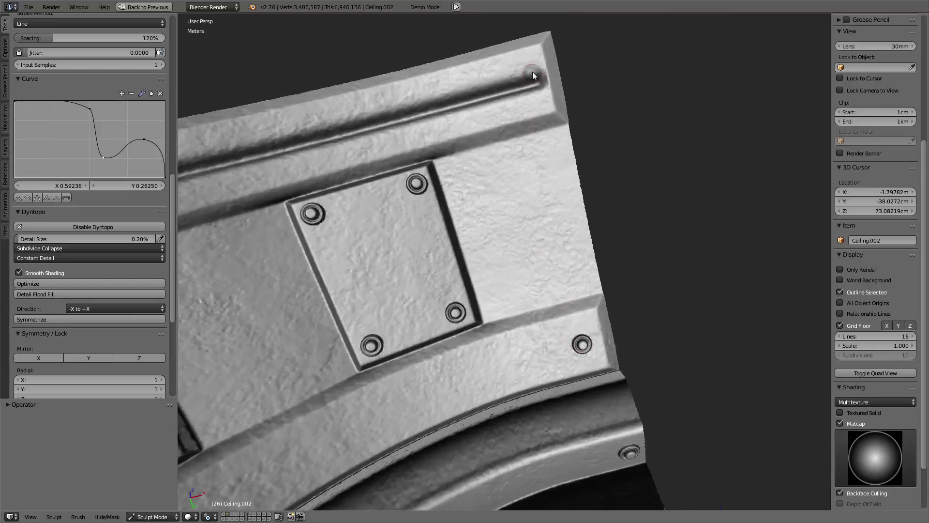
left_click(529, 60)
Step: Stamp two rivets in the inset corner of the ceiling arch
mouse_move(519, 111)
middle_mouse_down()
mouse_move(465, 172)
mouse_move(397, 288)
mouse_move(539, 192)
mouse_move(525, 184)
mouse_move(426, 370)
mouse_move(515, 303)
middle_mouse_up()
scroll(513, 302, "up", 2)
scroll(437, 294, "up", 2)
scroll(437, 297, "up", 2)
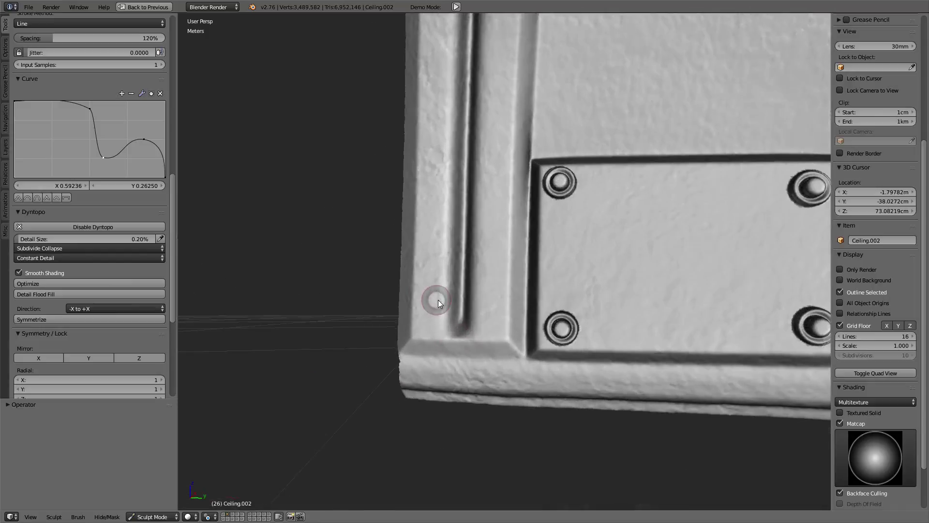
scroll(434, 312, "up", 1)
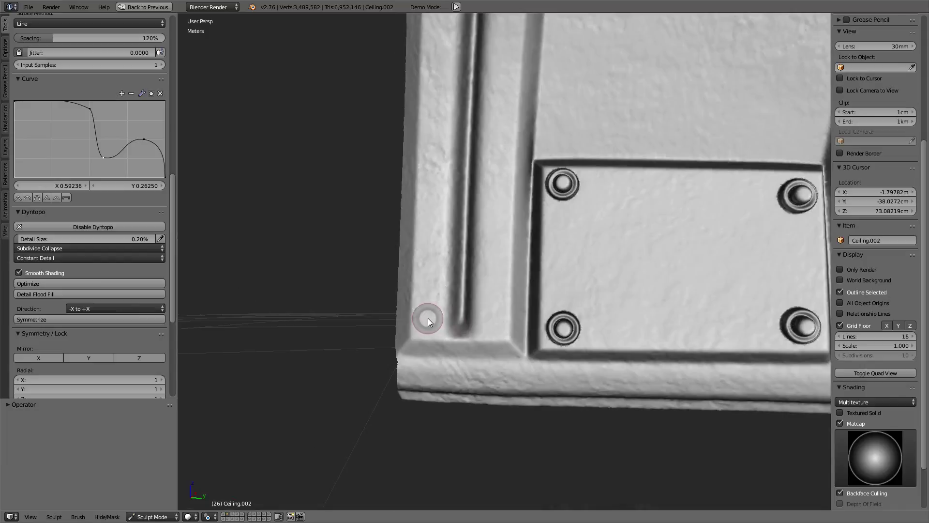
left_click(428, 318)
left_click(490, 321)
Step: Stamp three rivets along the corner and edge of the flat end face
mouse_move(490, 320)
middle_mouse_down()
mouse_move(675, 316)
mouse_move(673, 174)
mouse_move(562, 215)
mouse_move(578, 174)
mouse_move(614, 210)
mouse_move(560, 322)
mouse_move(477, 393)
middle_mouse_up()
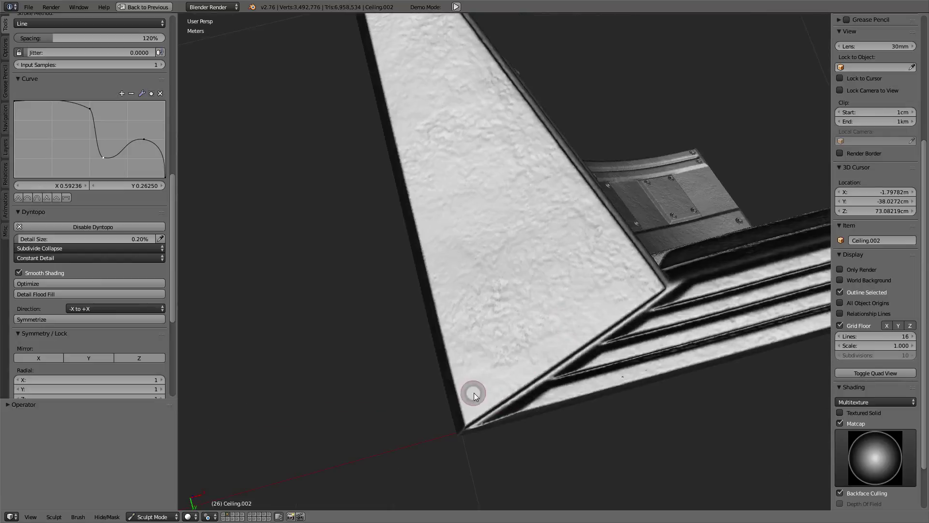
left_click(476, 394)
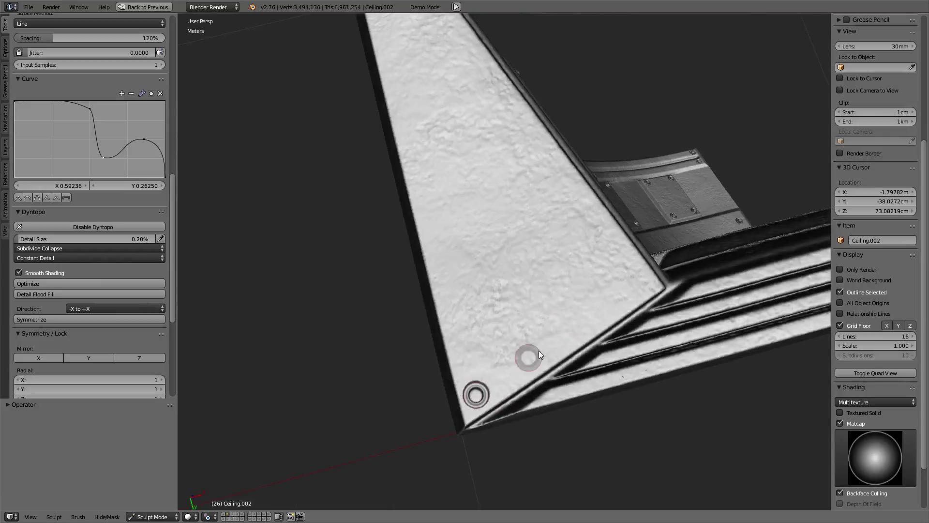
left_click(639, 286)
mouse_move(558, 153)
middle_mouse_down()
mouse_move(646, 289)
mouse_move(545, 339)
middle_mouse_up()
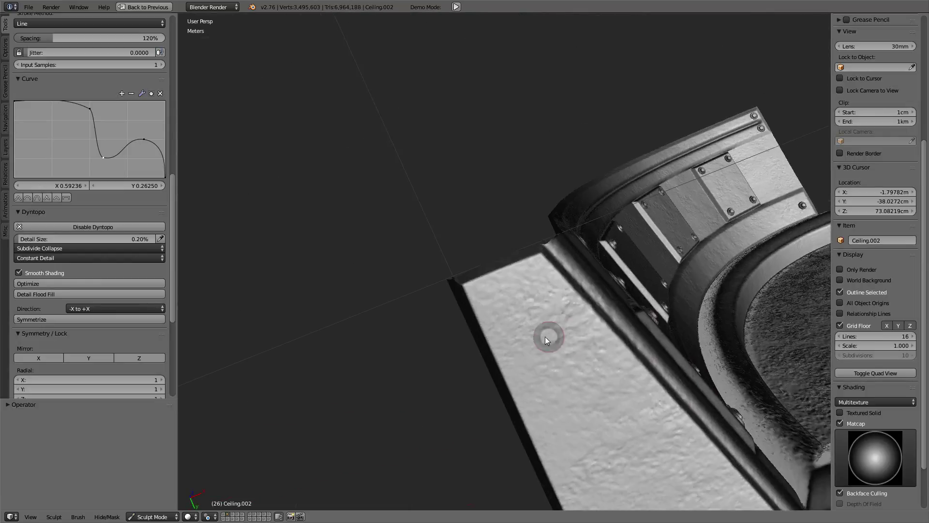
left_click(489, 297)
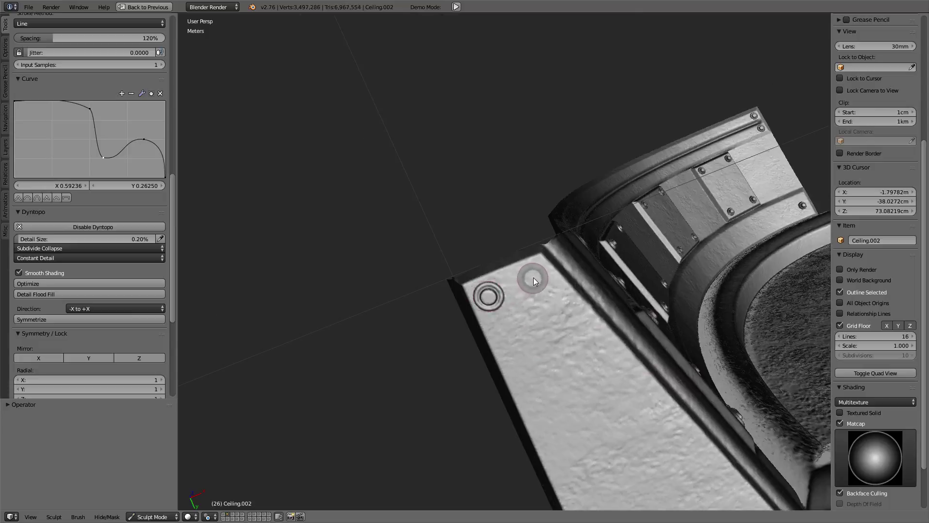
scroll(135, 155, "up", 5)
Step: Raise the stamp brush Strength to 0.800
scroll(136, 155, "up", 5)
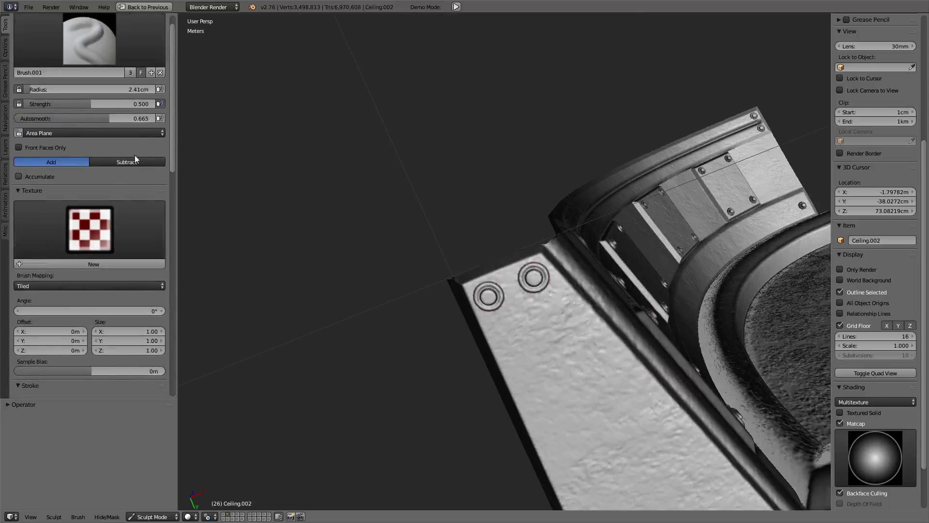
scroll(134, 155, "up", 1)
left_click(129, 123)
type("0.8")
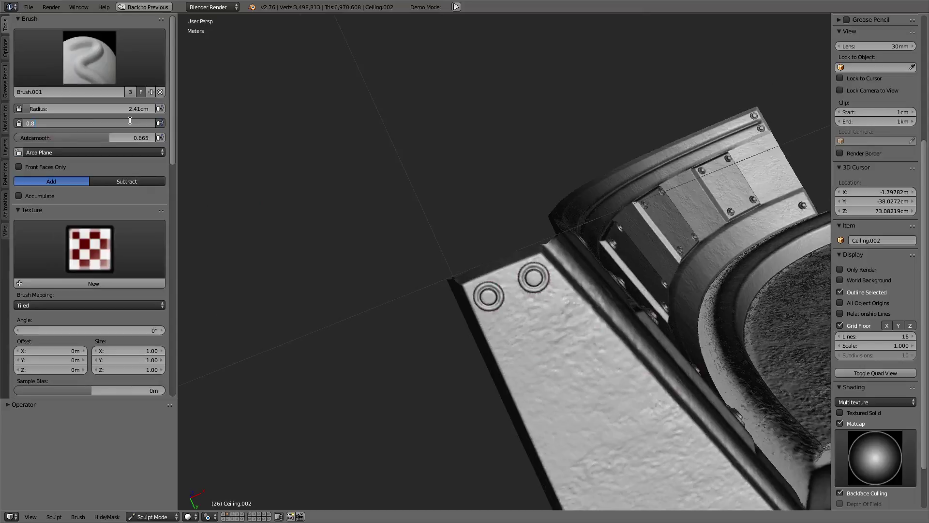
key("Return")
Step: Stamp studs into the first, third, fourth, fifth and next recesses of the ribbed molding
mouse_move(302, 145)
middle_mouse_down()
mouse_move(429, 143)
mouse_move(458, 239)
mouse_move(407, 276)
mouse_move(600, 278)
mouse_move(588, 253)
mouse_move(472, 237)
mouse_move(460, 281)
middle_mouse_up()
left_click(374, 252)
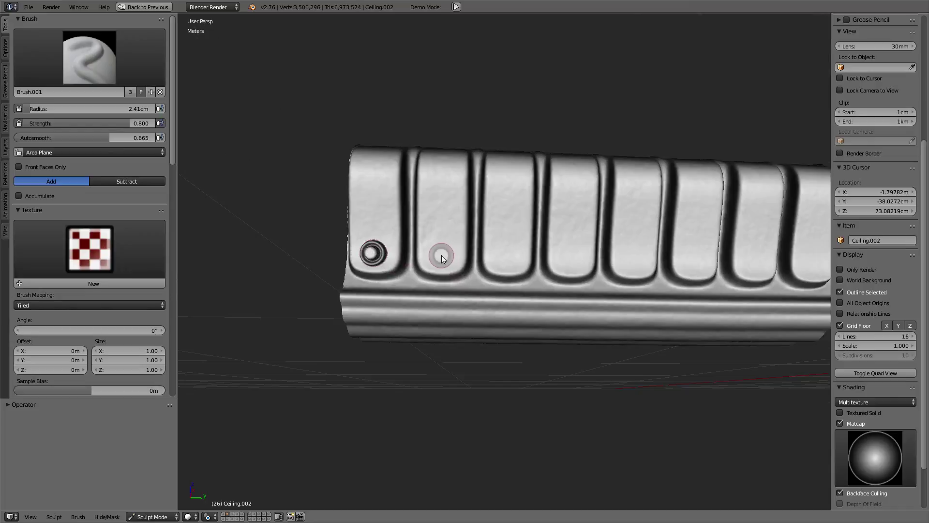
left_click(506, 258)
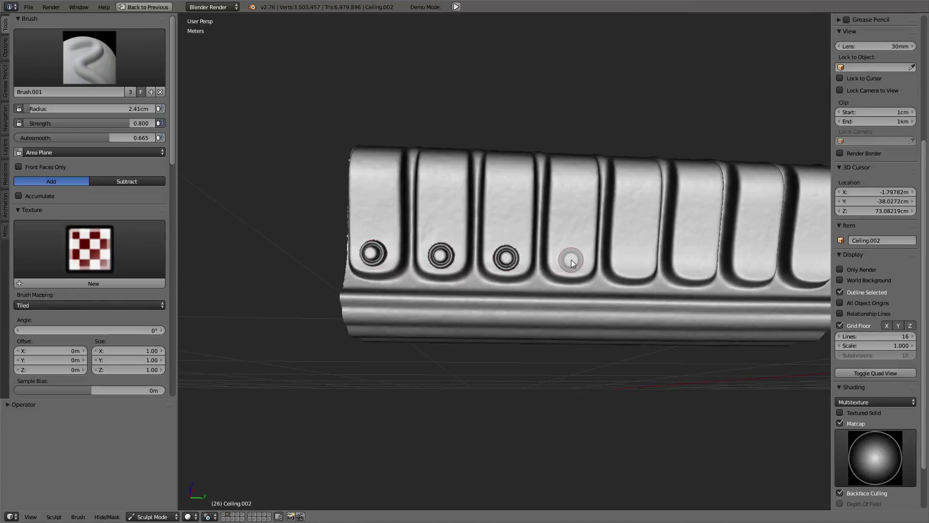
left_click(571, 259)
middle_click_drag(546, 256, 480, 261, "shift")
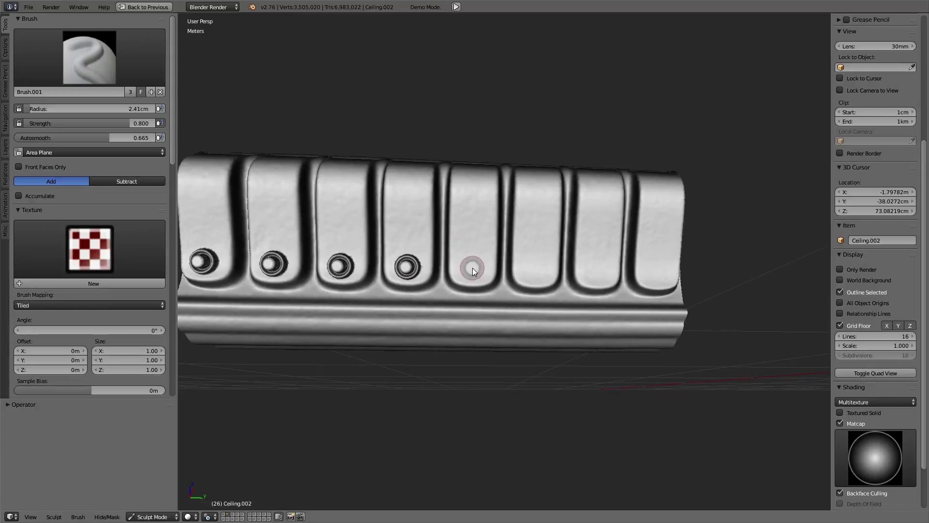
left_click(473, 268)
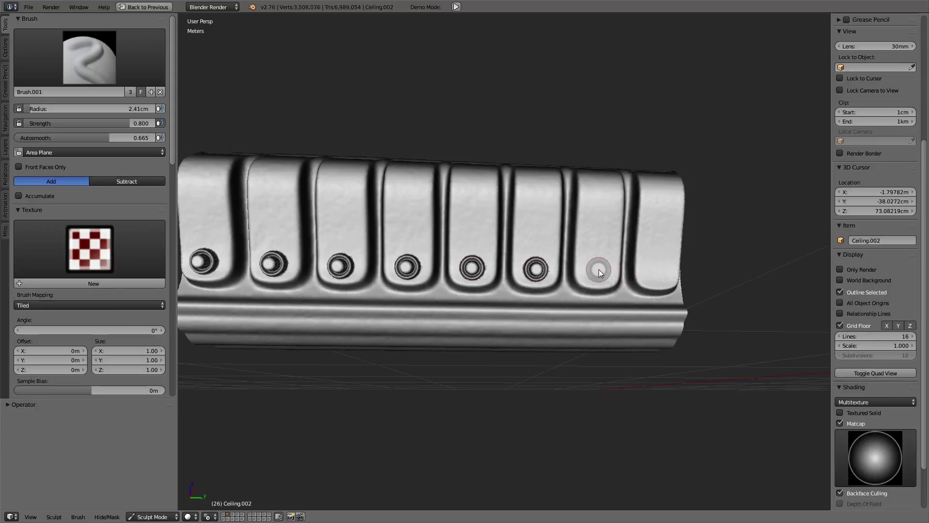
left_click(655, 272)
mouse_move(656, 273)
middle_mouse_down()
mouse_move(535, 252)
mouse_move(650, 195)
mouse_move(640, 202)
mouse_move(612, 136)
mouse_move(610, 197)
mouse_move(550, 187)
mouse_move(534, 260)
mouse_move(535, 319)
mouse_move(536, 275)
mouse_move(614, 253)
mouse_move(596, 241)
mouse_move(573, 267)
mouse_move(433, 276)
mouse_move(322, 231)
mouse_move(602, 366)
mouse_move(573, 308)
mouse_move(527, 295)
mouse_move(531, 316)
mouse_move(518, 314)
mouse_move(515, 288)
mouse_move(478, 264)
mouse_move(466, 242)
mouse_move(434, 235)
mouse_move(416, 259)
mouse_move(455, 284)
mouse_move(498, 220)
mouse_move(482, 225)
mouse_move(513, 222)
mouse_move(561, 245)
mouse_move(535, 303)
mouse_move(538, 320)
mouse_move(503, 318)
middle_mouse_up()
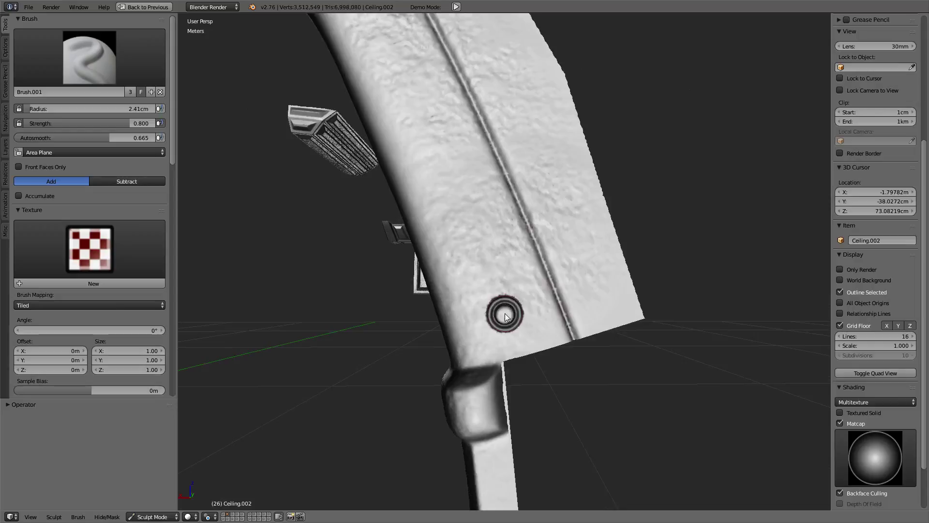
Step: Stamp three rivets at one end of the curved arch band
left_click(600, 291)
mouse_move(566, 232)
middle_mouse_down()
mouse_move(574, 260)
mouse_move(536, 269)
middle_mouse_up()
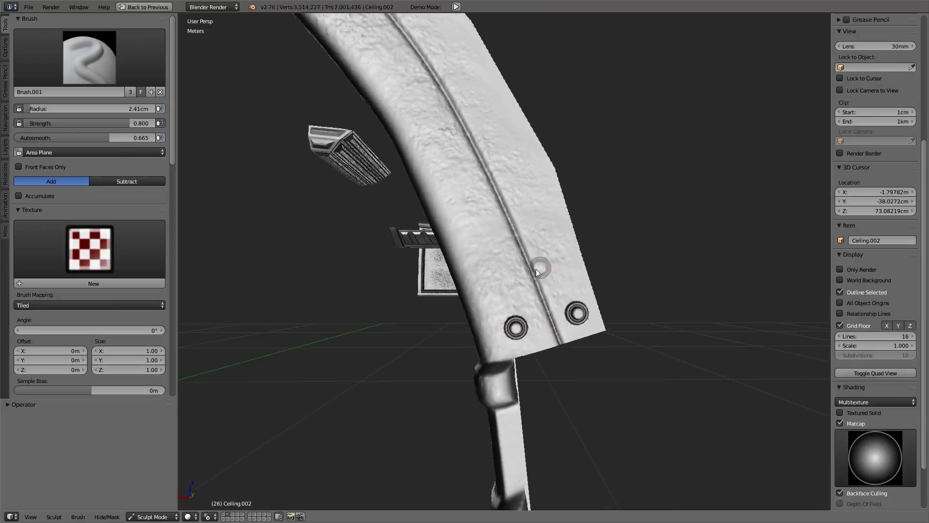
left_click(503, 294)
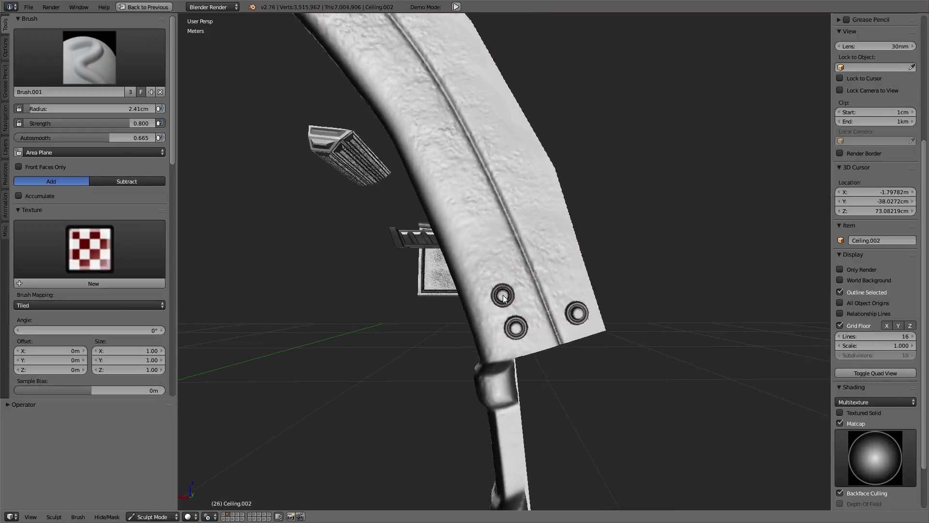
left_click(567, 280)
Step: Stamp three rivets at the band's upper end
mouse_move(567, 279)
middle_mouse_down()
mouse_move(426, 187)
mouse_move(513, 308)
mouse_move(356, 191)
mouse_move(440, 219)
middle_mouse_up()
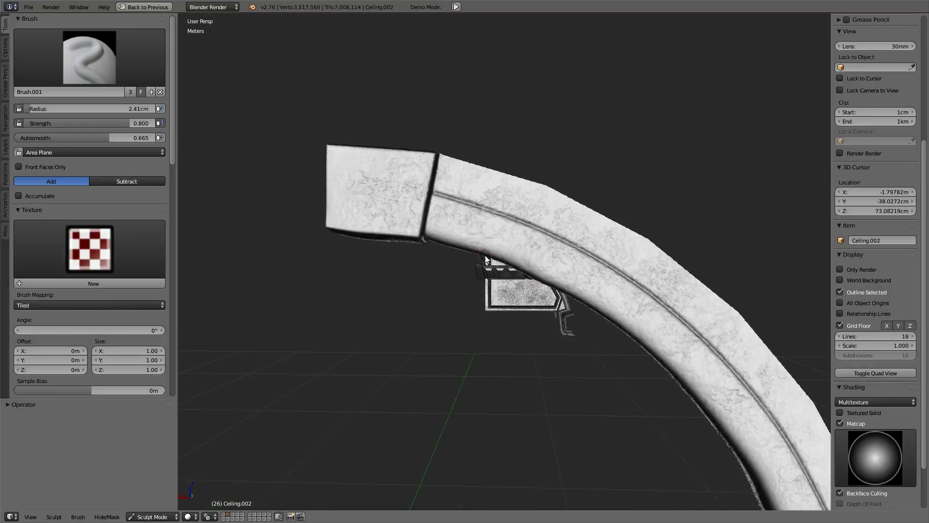
left_click(440, 216)
left_click(459, 221)
left_click(465, 181)
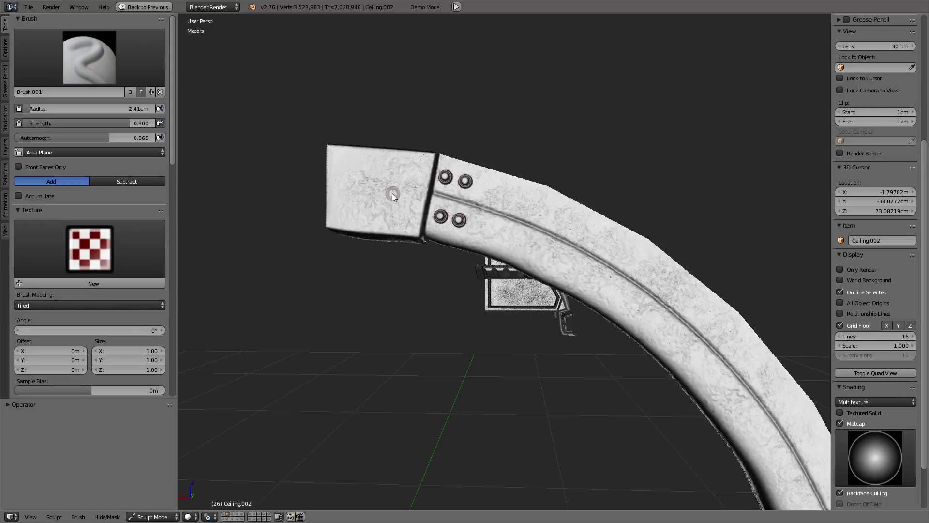
Step: Stamp three rivets near the band's joint
mouse_move(392, 193)
middle_mouse_down()
mouse_move(582, 215)
mouse_move(568, 224)
middle_mouse_up()
left_click(564, 221)
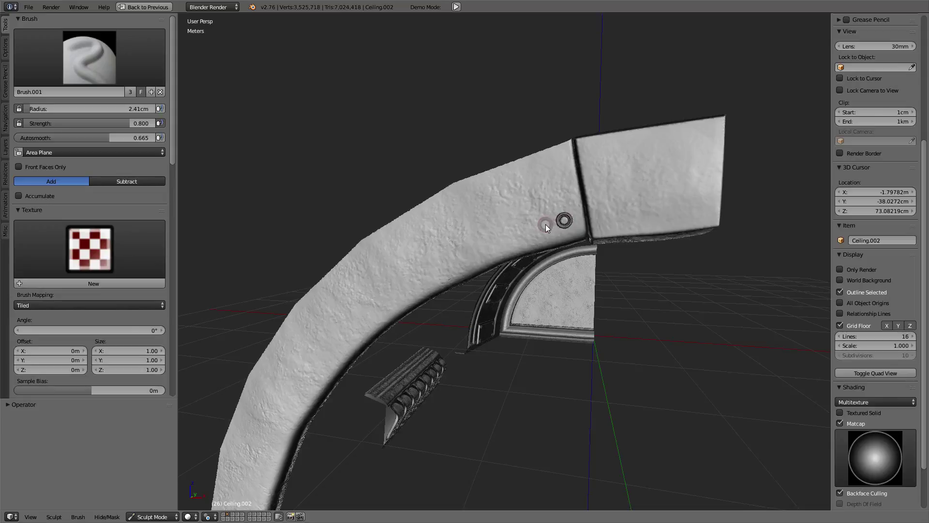
left_click(528, 181)
left_click(553, 172)
Step: Stamp four rivets in a square at the lower end of the band
mouse_move(458, 296)
middle_mouse_down()
mouse_move(451, 269)
mouse_move(471, 282)
mouse_move(479, 314)
mouse_move(605, 269)
mouse_move(472, 310)
middle_mouse_up()
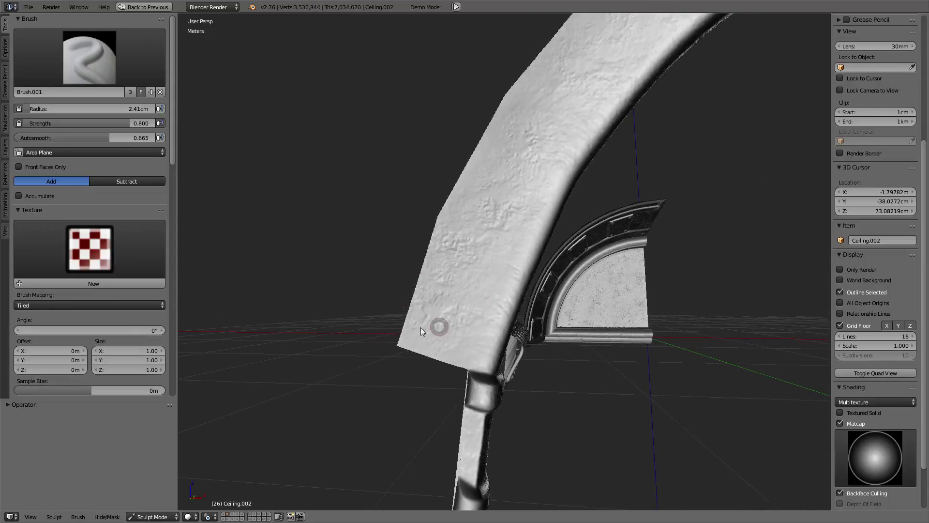
mouse_move(420, 327)
middle_mouse_down()
mouse_move(244, 324)
mouse_move(451, 313)
mouse_move(450, 358)
mouse_move(468, 364)
middle_mouse_up()
left_click(465, 363)
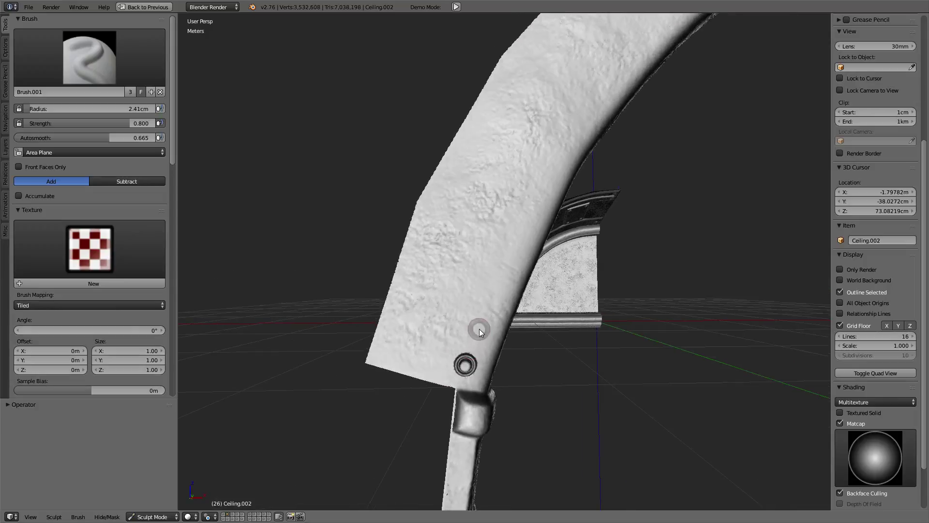
left_click(480, 320)
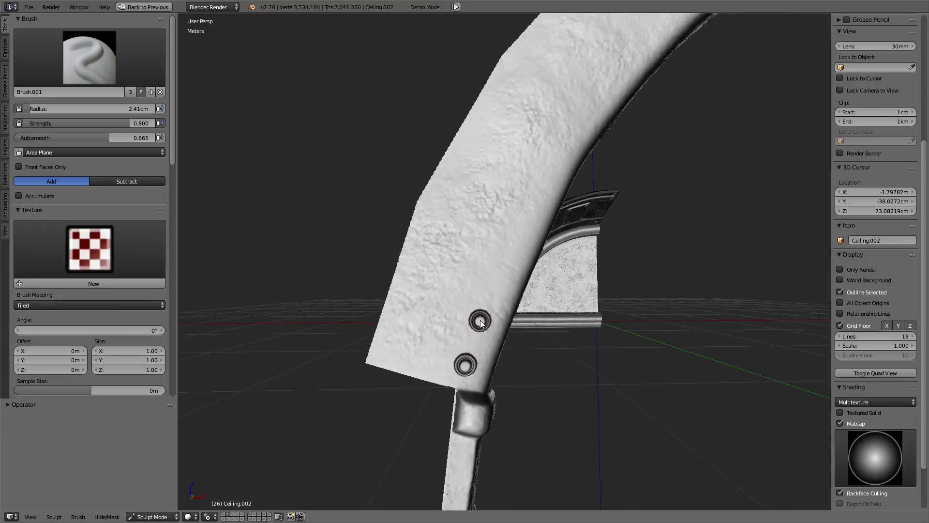
left_click(395, 348)
left_click(403, 316)
Step: Switch the sculpt brush to Crease
mouse_move(408, 301)
middle_mouse_down()
mouse_move(564, 206)
mouse_move(465, 294)
middle_mouse_up()
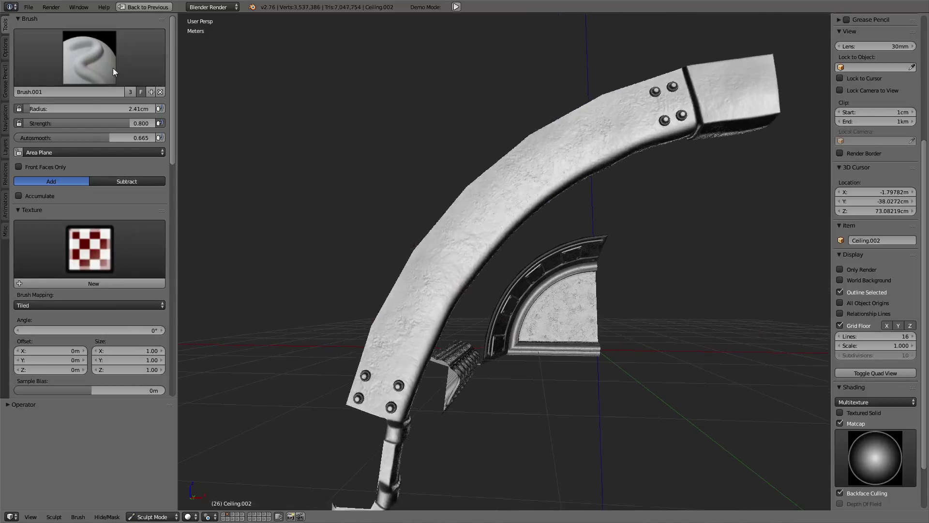
left_click(113, 72)
left_click(221, 105)
Step: Set the Crease brush to Subtract at strength 0.277 and test a stroke by the lower-left rivet
scroll(406, 235, "up", 2)
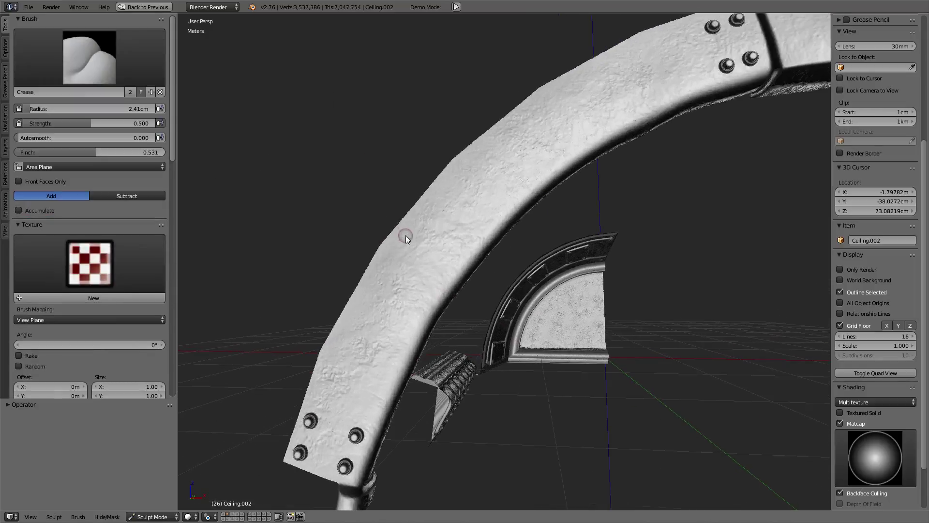
scroll(406, 236, "down", 1)
left_click(132, 196)
left_click_drag(123, 126, 62, 123)
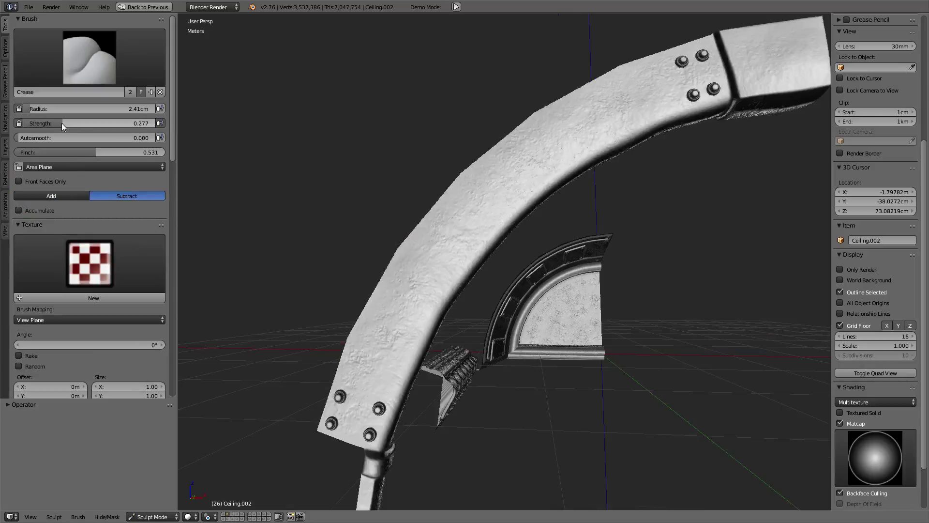
mouse_move(340, 378)
middle_mouse_down()
mouse_move(358, 384)
mouse_move(365, 373)
mouse_move(356, 382)
middle_mouse_up()
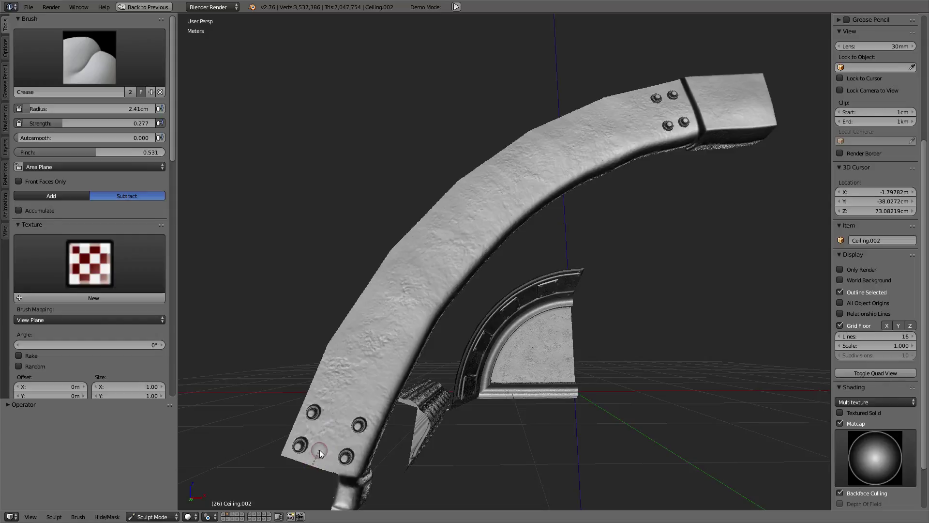
left_click_drag(320, 450, 320, 448)
Step: Undo the test stroke and switch the Crease brush to the Curve stroke method
key("ctrl+z")
key("e")
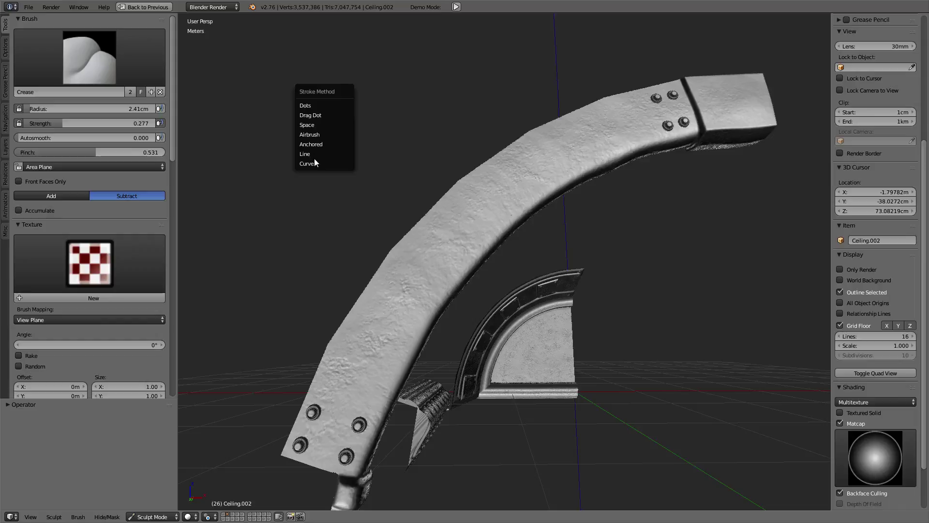
left_click(313, 155)
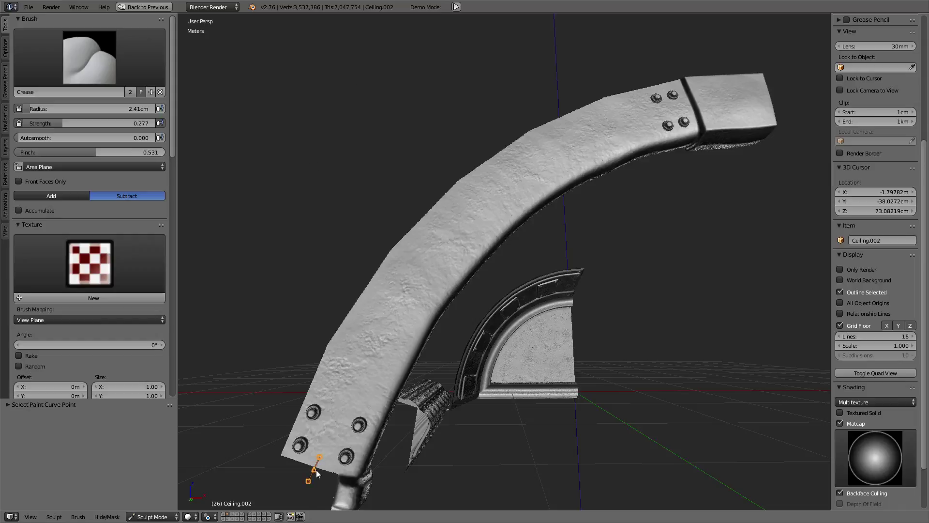
Step: Lay a paint curve from the lower rivets up the middle of the arch, shaping its handles to follow it
key("g")
left_click(316, 461)
left_click_drag(688, 104, 385, 164)
left_click_drag(689, 104, 694, 102)
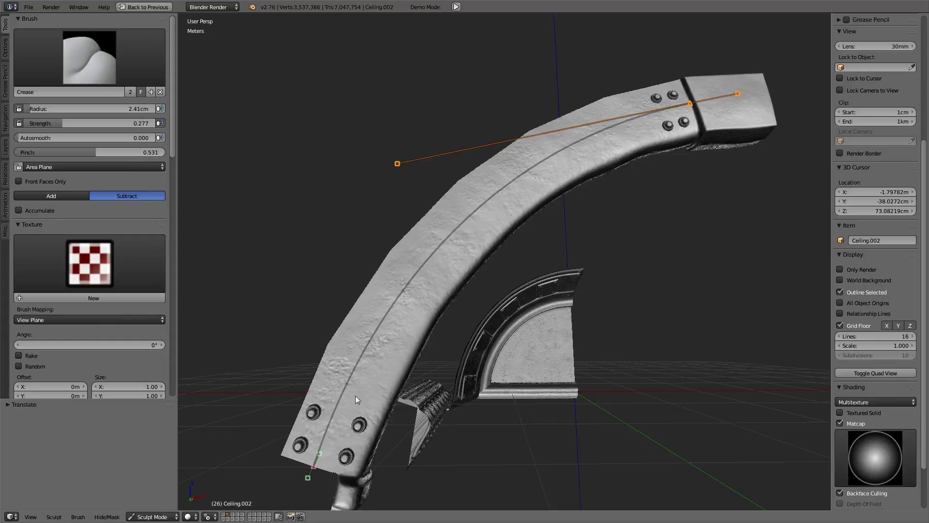
mouse_move(321, 452)
left_mouse_down()
mouse_move(364, 380)
mouse_move(348, 418)
left_mouse_up()
left_click_drag(408, 155, 440, 137)
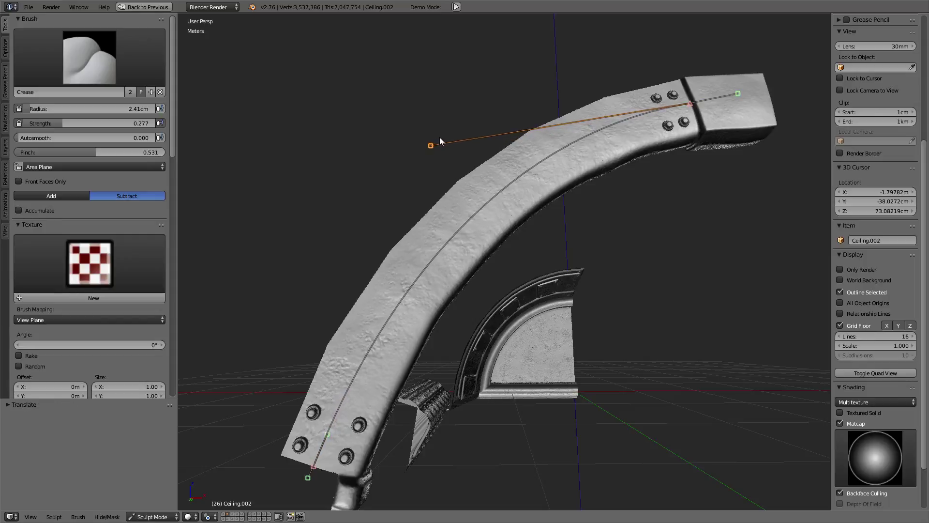
scroll(92, 292, "down", 10)
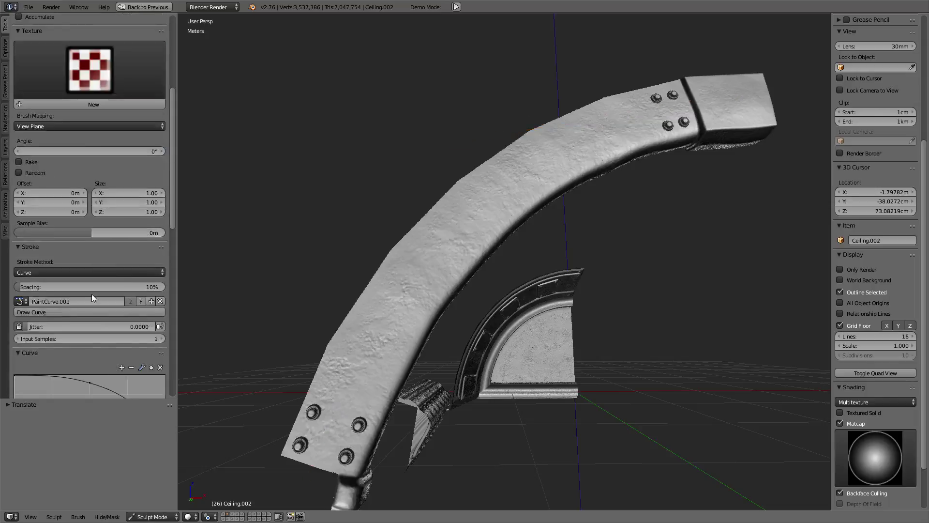
scroll(92, 294, "down", 4)
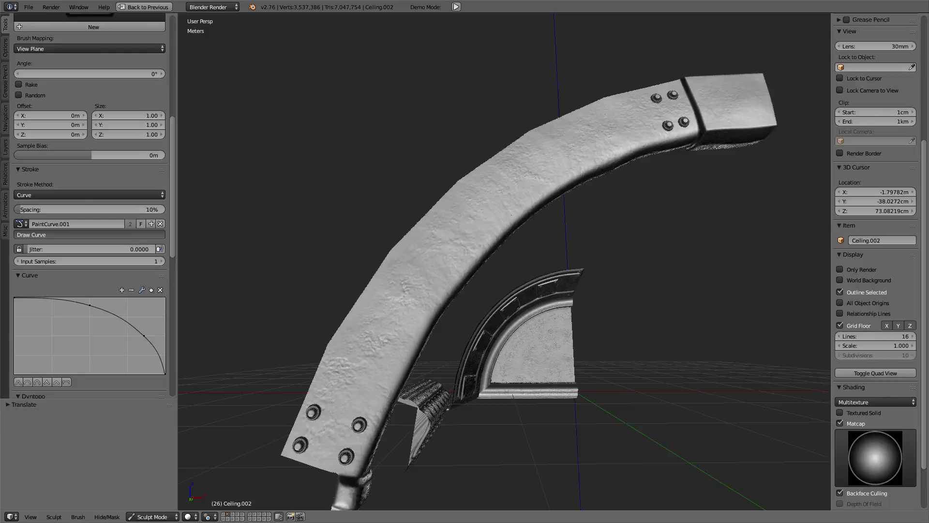
Step: Run the Crease brush along the paint curve to carve a groove down the Ceiling.002 arch band
left_click(89, 235)
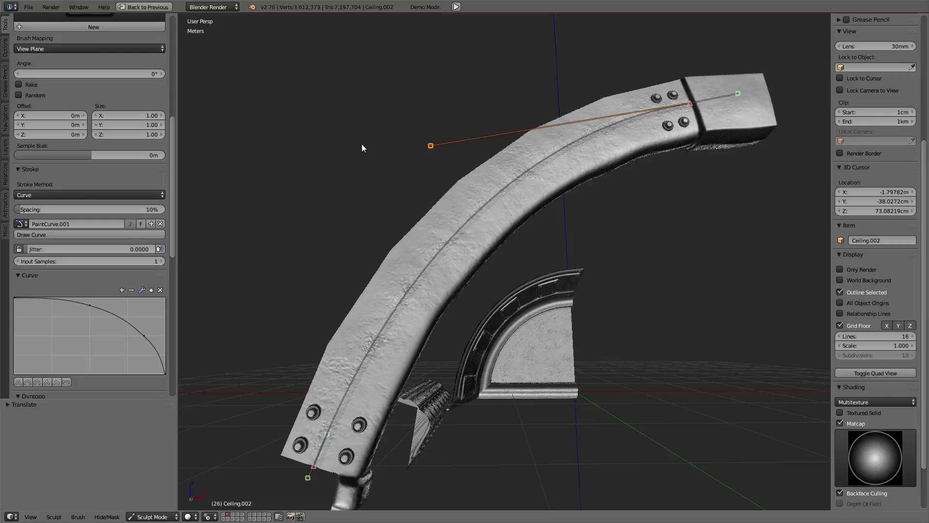
scroll(90, 173, "up", 8)
scroll(90, 172, "up", 3)
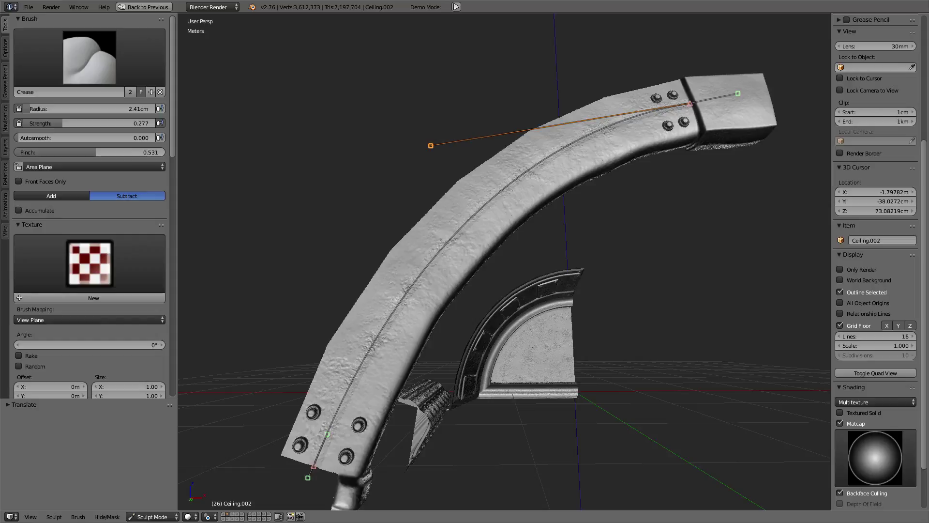
Step: Undo and redo the wide groove to compare, then shrink the brush radius to 8.02 mm
key("ctrl+z")
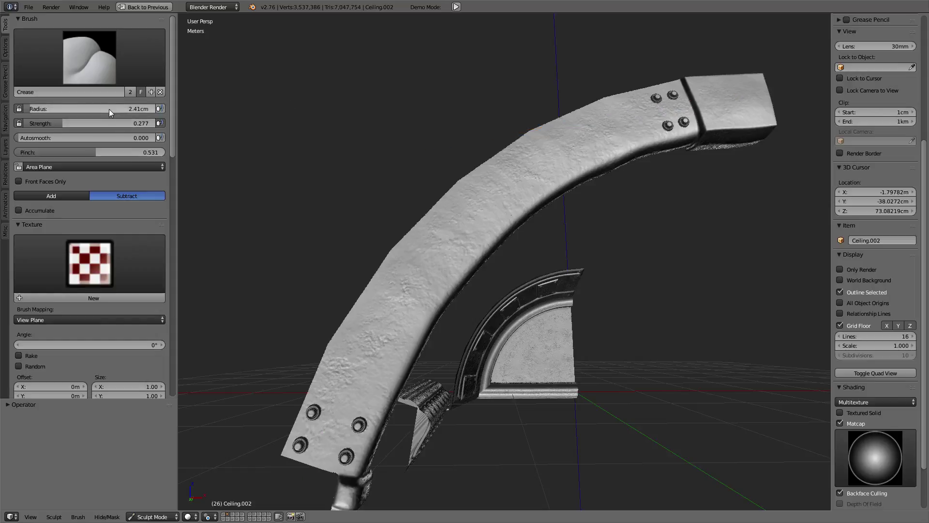
key("ctrl+shift+z")
key("ctrl+z")
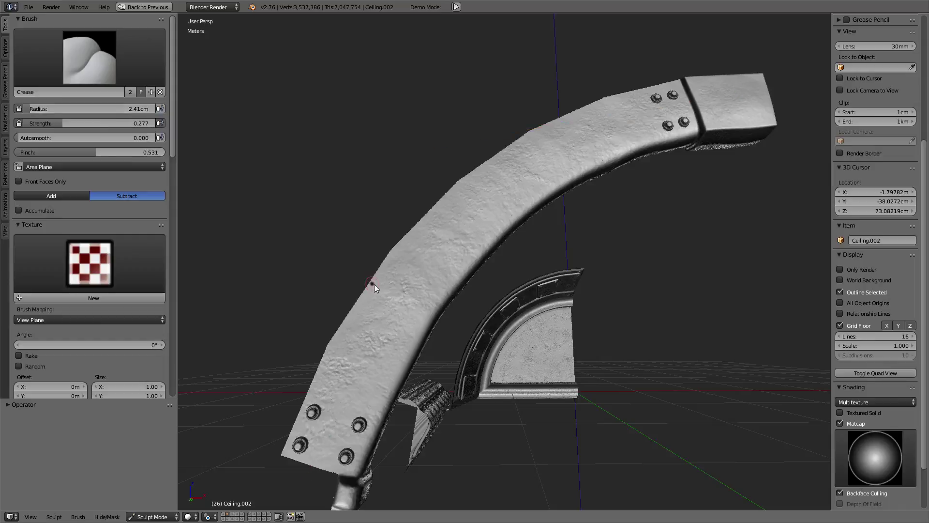
key("ctrl+shift+z")
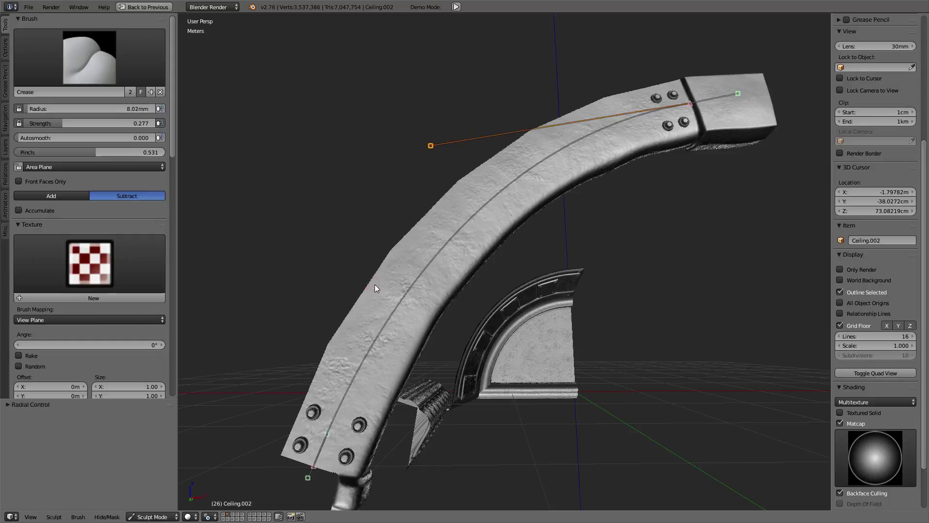
key("ctrl+z")
scroll(83, 374, "down", 10)
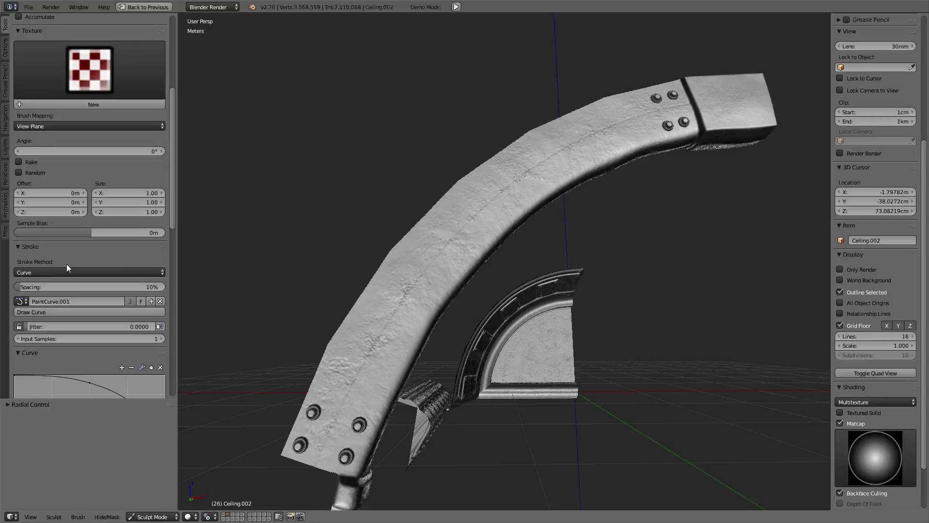
Step: Try a 5% Dyntopo detail size, settle on 0.50%, and redraw the crease along the paint curve
scroll(69, 261, "down", 5)
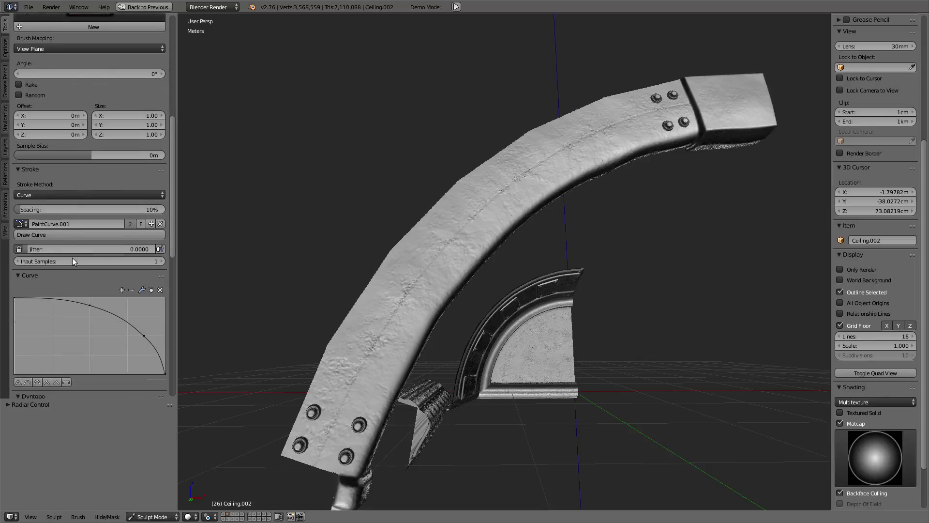
scroll(72, 258, "down", 4)
left_click(133, 307)
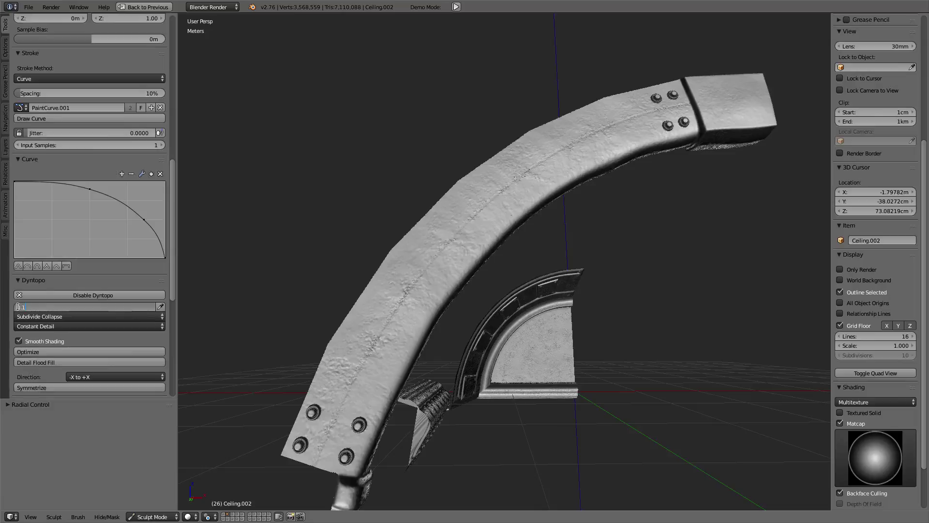
key("BackSpace")
type("5")
key("Return")
left_click_drag(113, 308, 19, 308)
left_click(60, 306)
double_click(61, 307)
type("0.5")
key("Return")
left_click(110, 120)
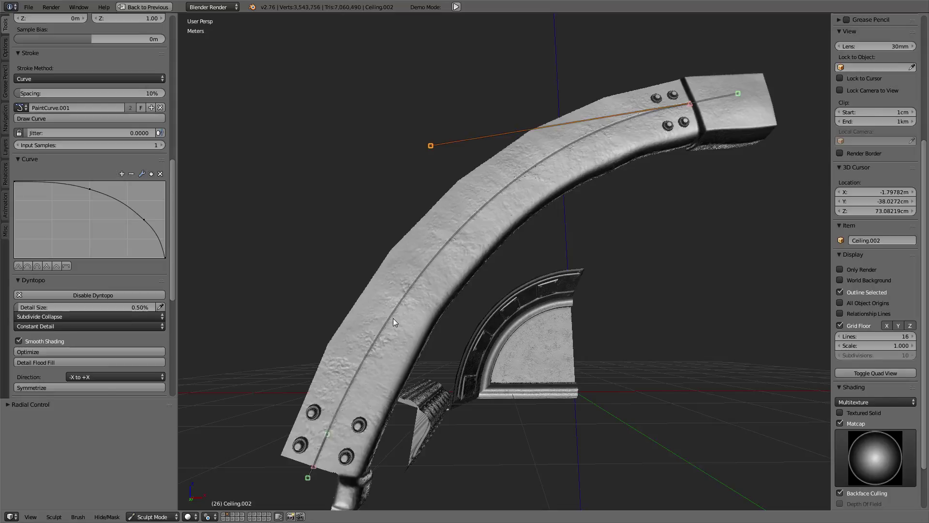
Step: Apply the crease along the paint curve again for a second parallel groove, then orbit and zoom to inspect
key("Return")
left_click(398, 294)
left_click(120, 118)
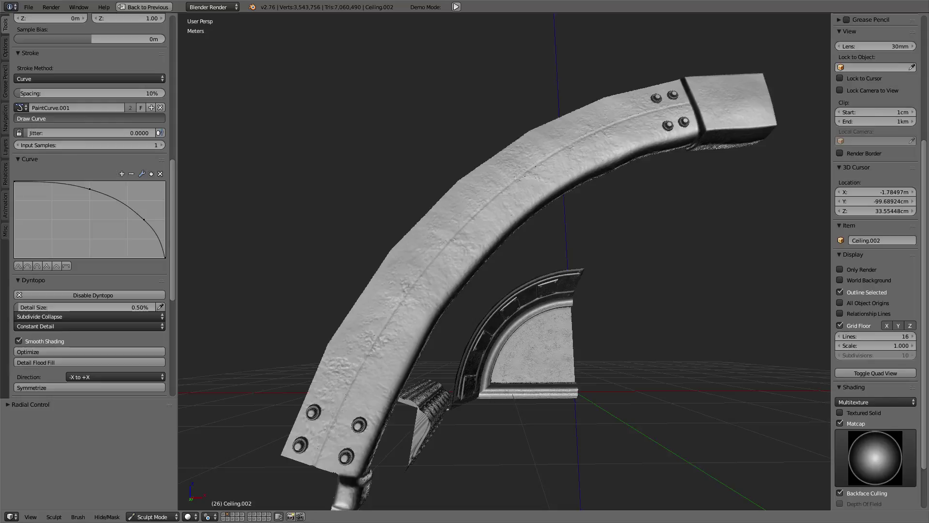
left_click(90, 119)
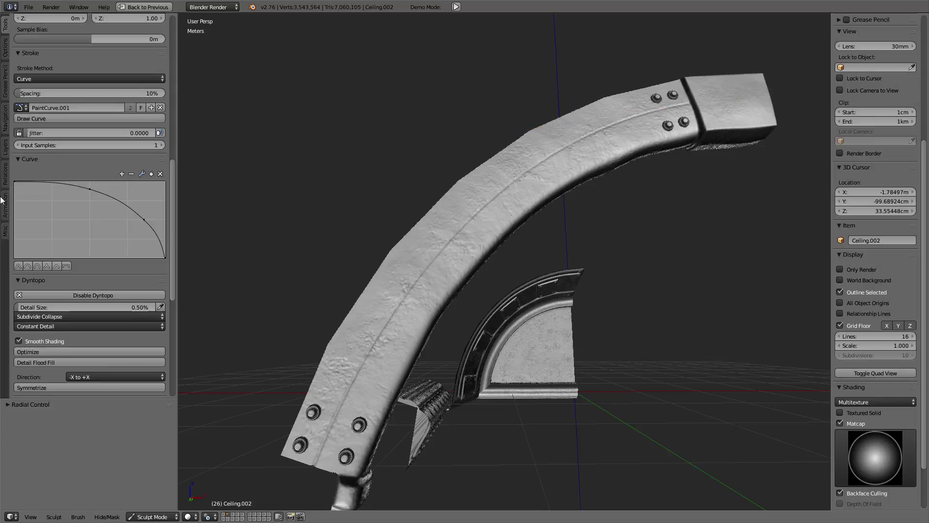
mouse_move(610, 184)
middle_mouse_down()
mouse_move(557, 232)
mouse_move(402, 215)
mouse_move(582, 255)
mouse_move(511, 257)
mouse_move(548, 192)
mouse_move(543, 206)
middle_mouse_up()
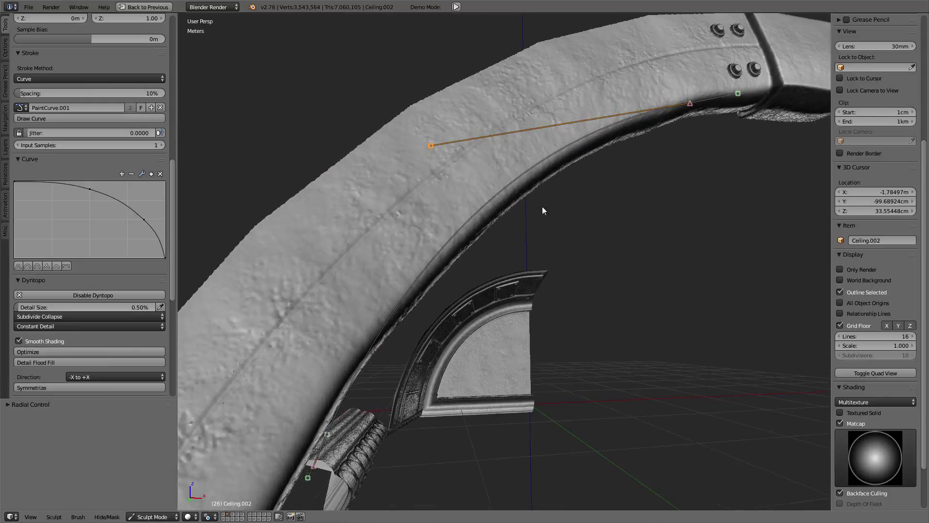
scroll(538, 213, "down", 3)
scroll(538, 213, "down", 3)
scroll(538, 213, "down", 2)
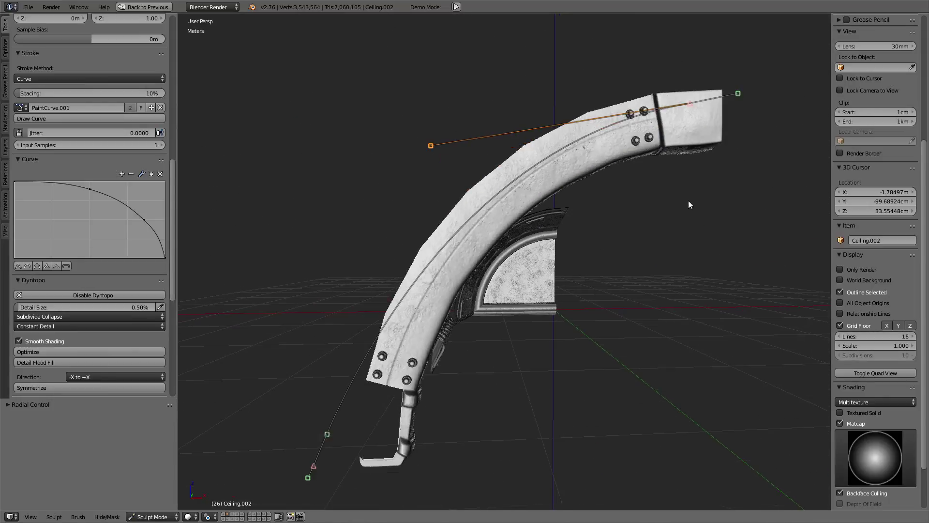
Step: Deselect the paint curve and turn the view to look along the trim
scroll(628, 207, "up", 2)
scroll(625, 203, "up", 1)
scroll(624, 196, "up", 2)
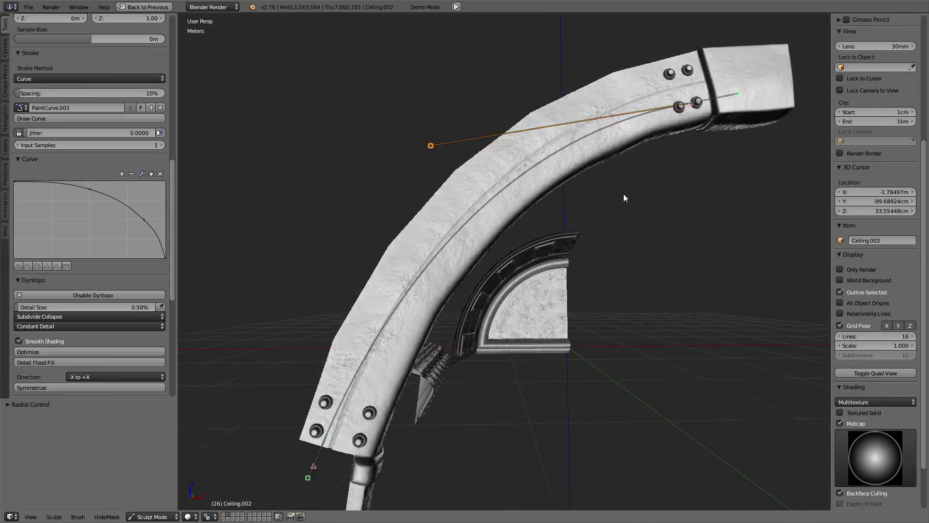
right_click(622, 193)
mouse_move(622, 193)
middle_mouse_down()
mouse_move(570, 222)
mouse_move(465, 323)
middle_mouse_up()
scroll(74, 114, "up", 8)
scroll(85, 139, "up", 7)
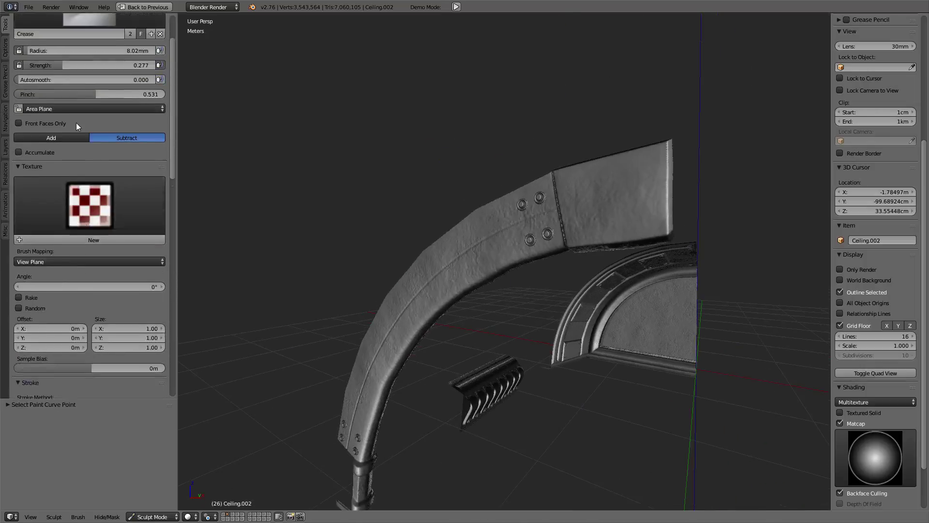
scroll(79, 97, "up", 3)
Step: Pick Brush.001 (Line stroke, 120% spacing) from the sculpt brush list
left_click(83, 68)
left_click(74, 115)
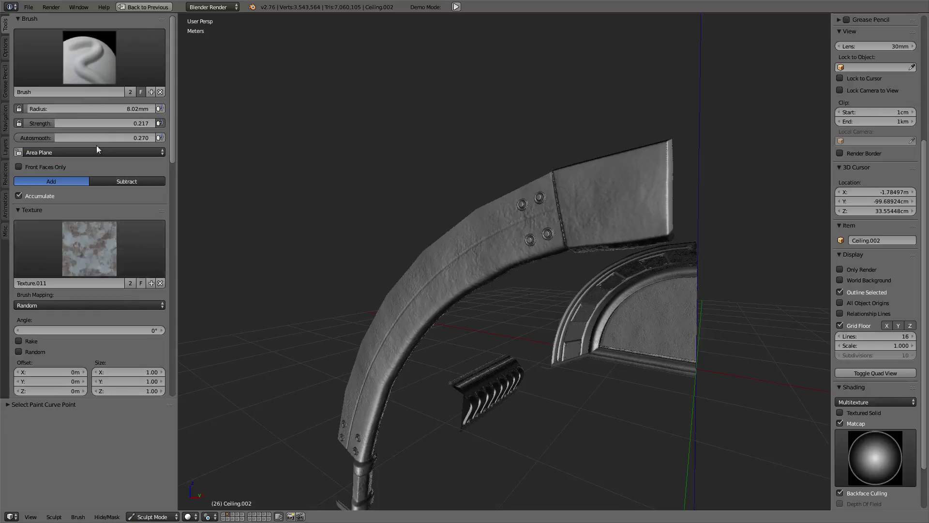
left_click(89, 57)
left_click(114, 108)
mouse_move(650, 210)
middle_mouse_down()
mouse_move(468, 320)
mouse_move(500, 274)
mouse_move(431, 322)
middle_mouse_up()
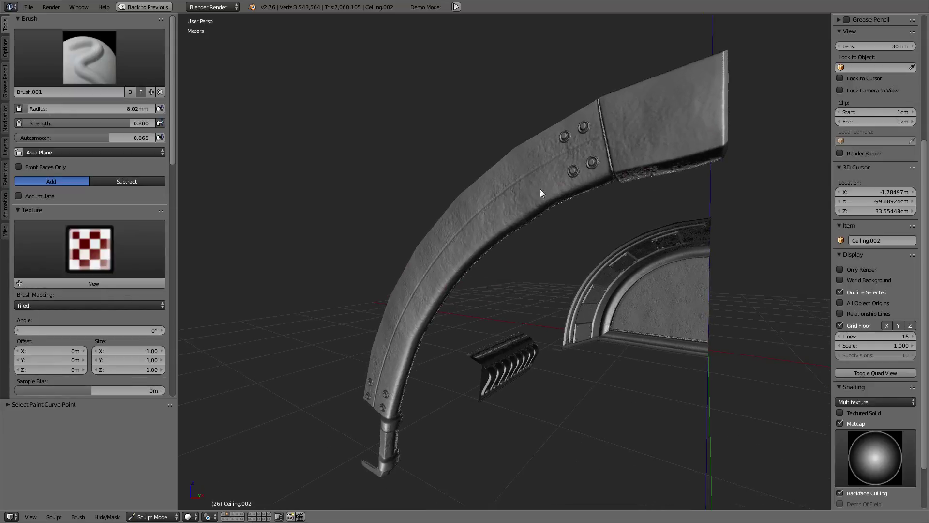
scroll(109, 241, "down", 10)
scroll(107, 261, "down", 3)
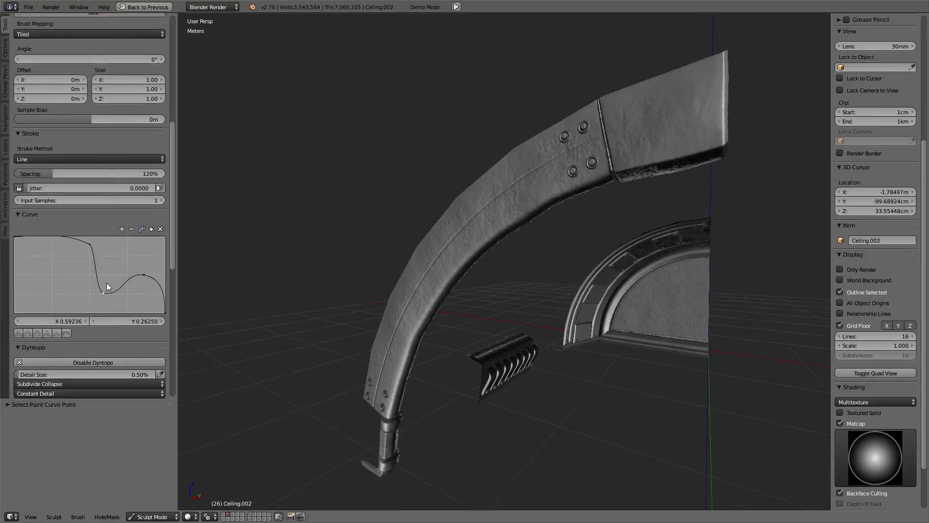
scroll(107, 282, "down", 1)
Step: Stamp one rivet at the centre of the block's top face, between its two end rivets
mouse_move(405, 268)
middle_mouse_down()
mouse_move(446, 218)
mouse_move(484, 241)
mouse_move(413, 242)
mouse_move(531, 220)
mouse_move(525, 262)
mouse_move(685, 261)
mouse_move(367, 305)
mouse_move(595, 305)
mouse_move(572, 321)
mouse_move(523, 297)
mouse_move(502, 311)
mouse_move(508, 406)
mouse_move(597, 259)
mouse_move(466, 255)
mouse_move(639, 288)
mouse_move(632, 234)
mouse_move(494, 289)
mouse_move(528, 325)
mouse_move(581, 203)
mouse_move(598, 208)
mouse_move(419, 284)
middle_mouse_up()
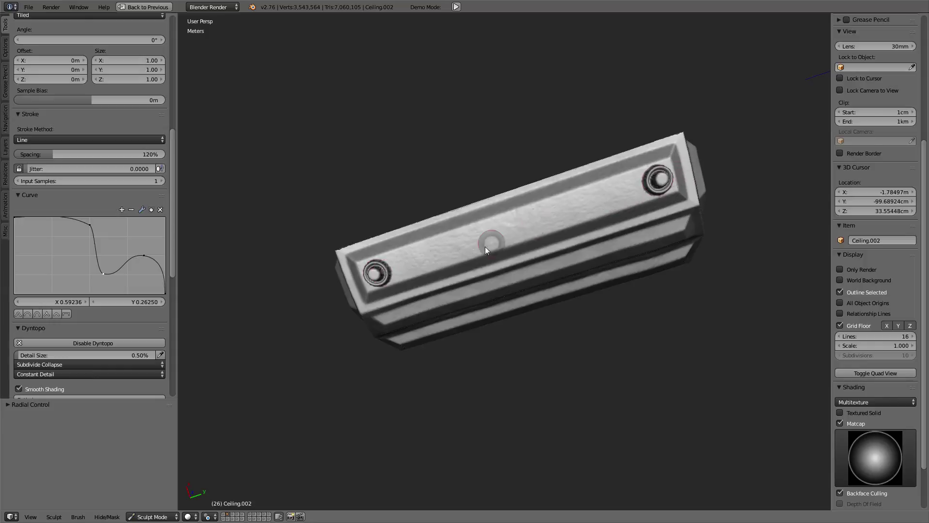
left_click(513, 226)
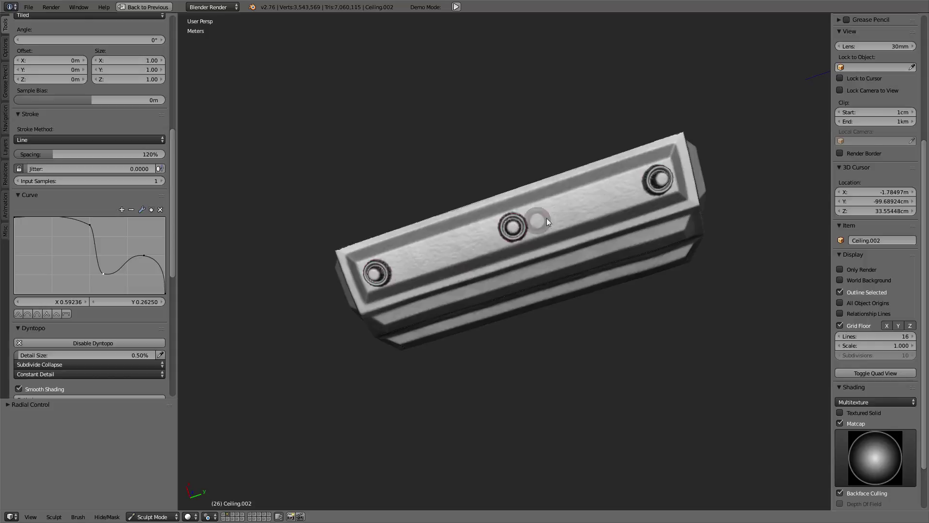
mouse_move(547, 218)
middle_mouse_down()
mouse_move(598, 215)
mouse_move(533, 230)
mouse_move(451, 295)
mouse_move(573, 293)
mouse_move(578, 272)
mouse_move(424, 250)
mouse_move(559, 201)
mouse_move(435, 213)
mouse_move(610, 320)
mouse_move(600, 254)
mouse_move(572, 285)
mouse_move(510, 303)
mouse_move(490, 370)
middle_mouse_up()
Step: Stamp two stacked rivets into the left recessed panel, undoing a stray one in the middle panel
scroll(573, 285, "up", 2)
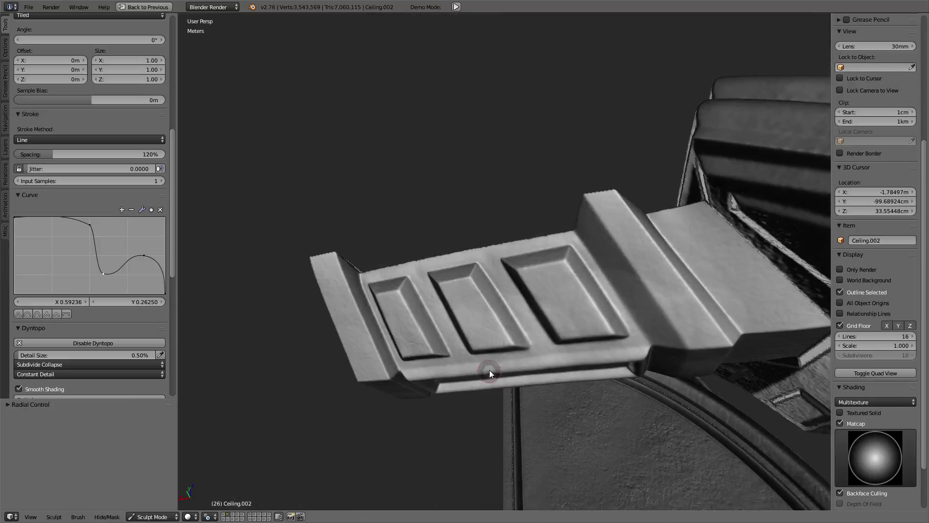
mouse_move(553, 297)
middle_mouse_down()
mouse_move(580, 289)
mouse_move(478, 312)
middle_mouse_up()
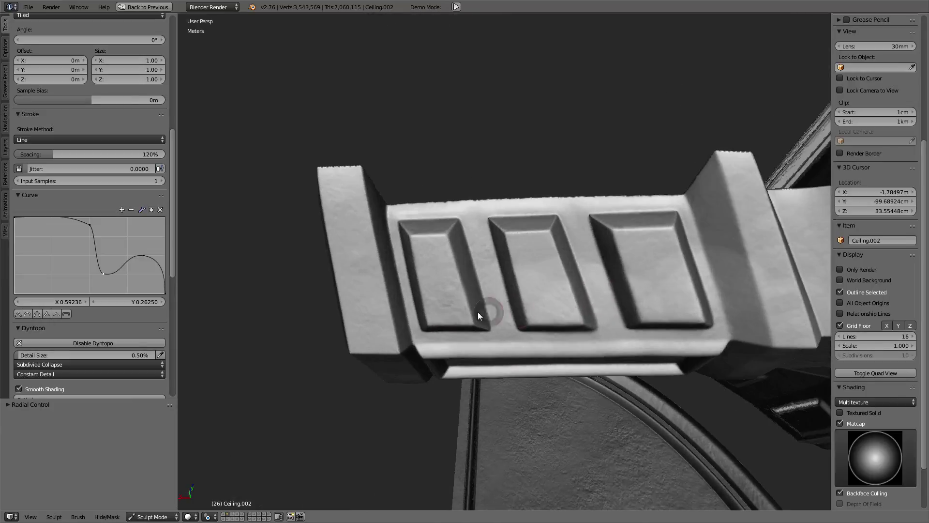
left_click(444, 305)
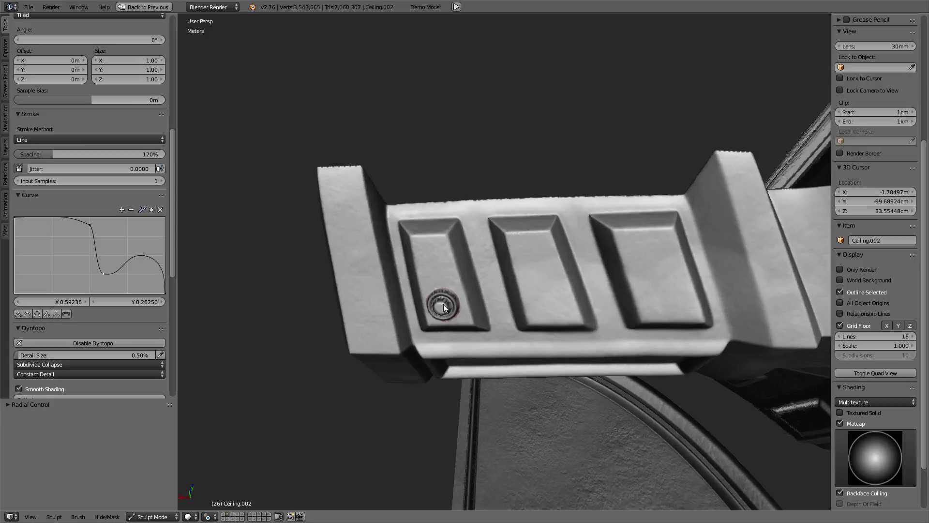
left_click(433, 257)
mouse_move(434, 258)
middle_mouse_down()
mouse_move(514, 269)
mouse_move(491, 270)
middle_mouse_up()
left_click(535, 246)
key("ctrl+z")
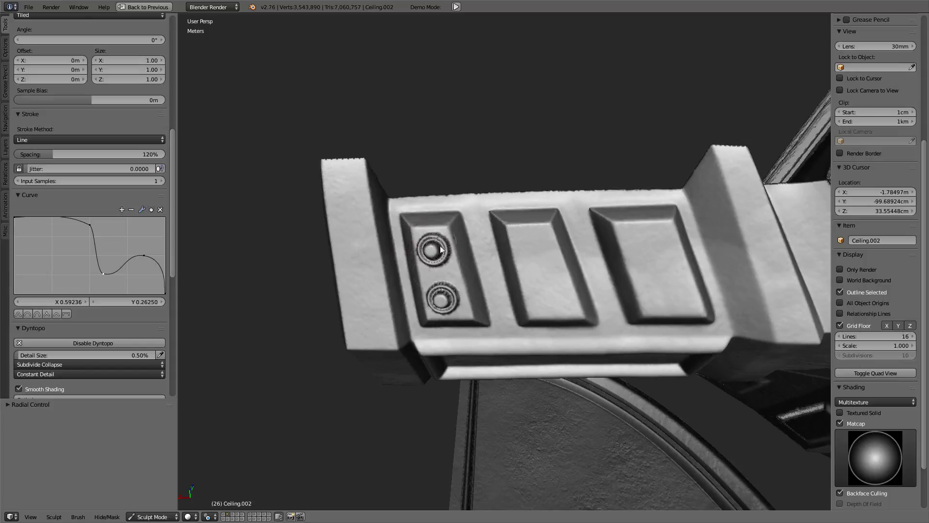
left_click_drag(432, 269, 434, 266)
middle_click_drag(460, 309, 478, 297)
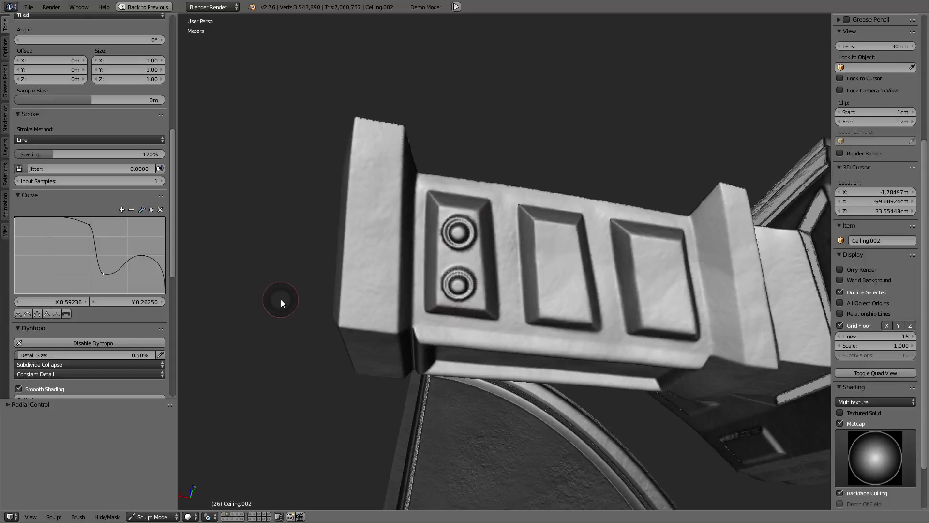
scroll(54, 240, "down", 5)
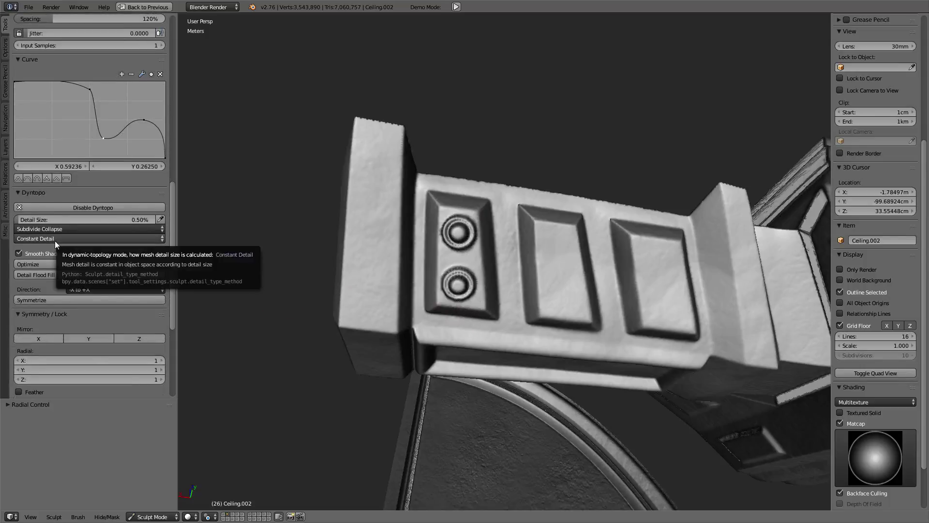
Step: Switch Brush.001 to the Dots stroke method
scroll(54, 241, "up", 7)
scroll(55, 244, "up", 4)
key("e")
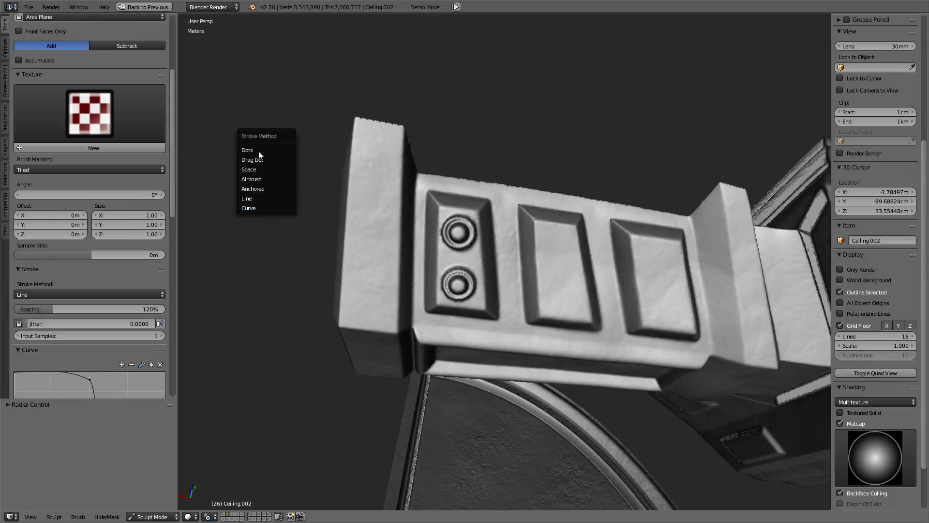
left_click(258, 151)
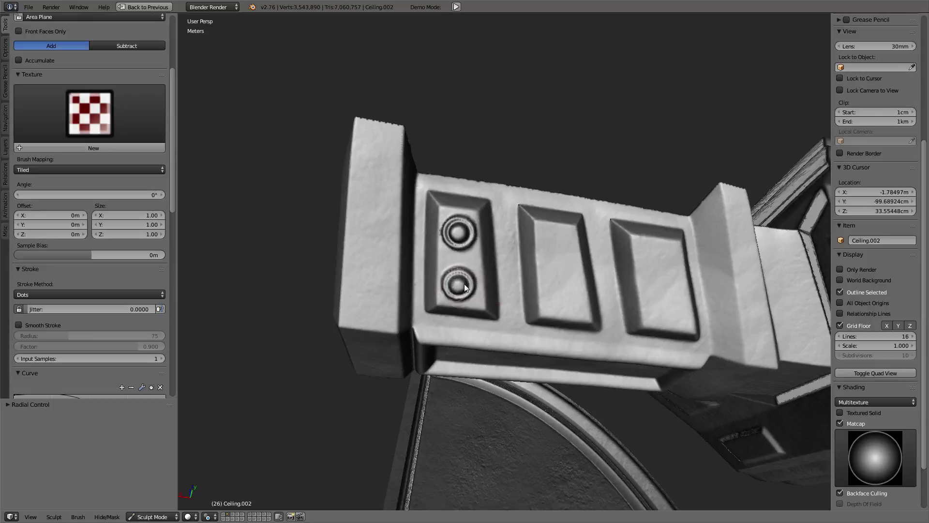
Step: Brush over both left-panel rivets to soften them, undoing the overdone upper stroke
left_click_drag(474, 294, 441, 292)
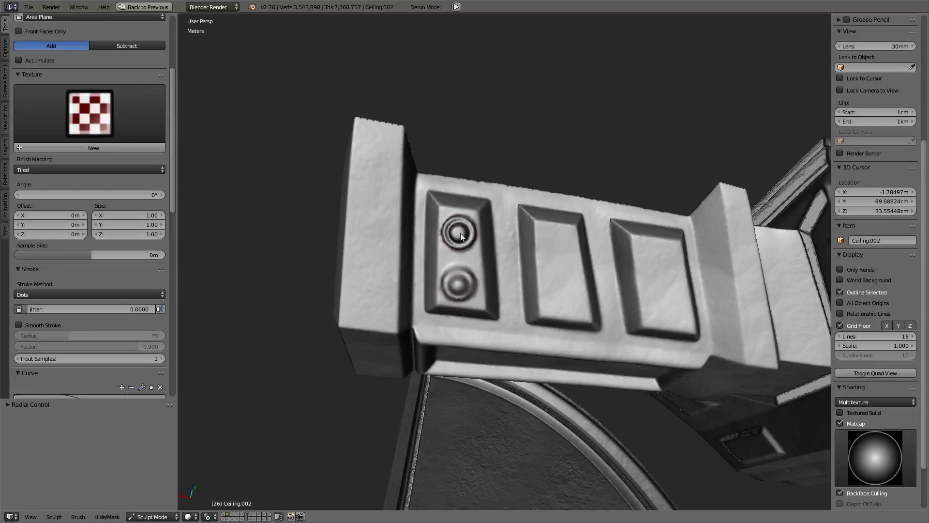
left_click_drag(471, 218, 465, 247)
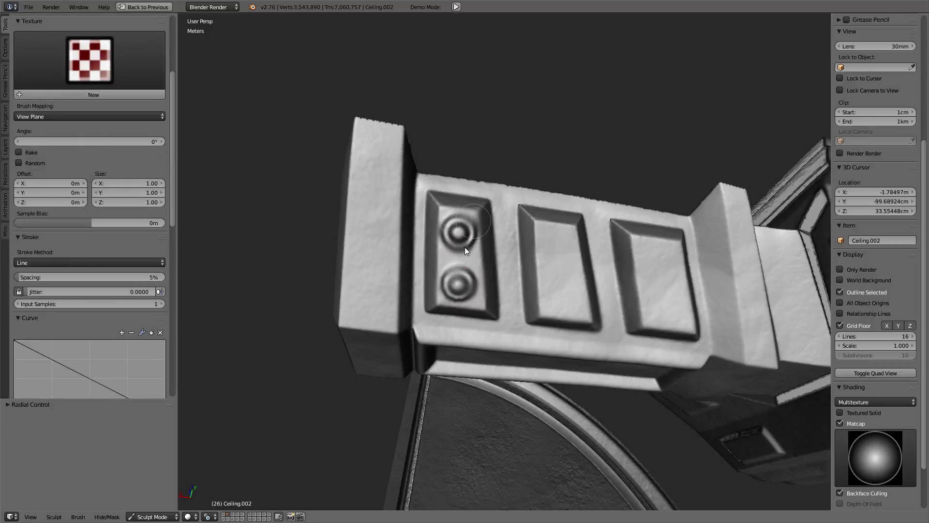
key("ctrl+z")
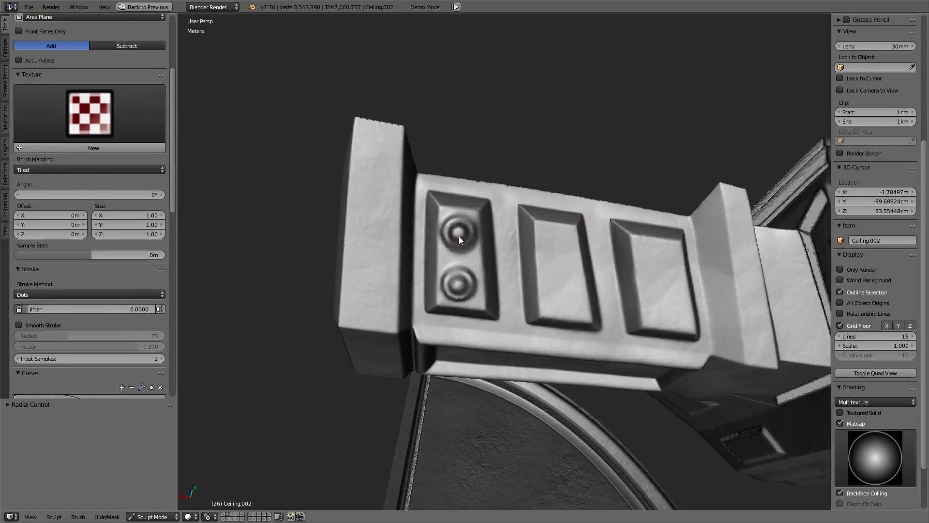
scroll(132, 174, "up", 3)
scroll(144, 199, "up", 3)
scroll(143, 199, "down", 3)
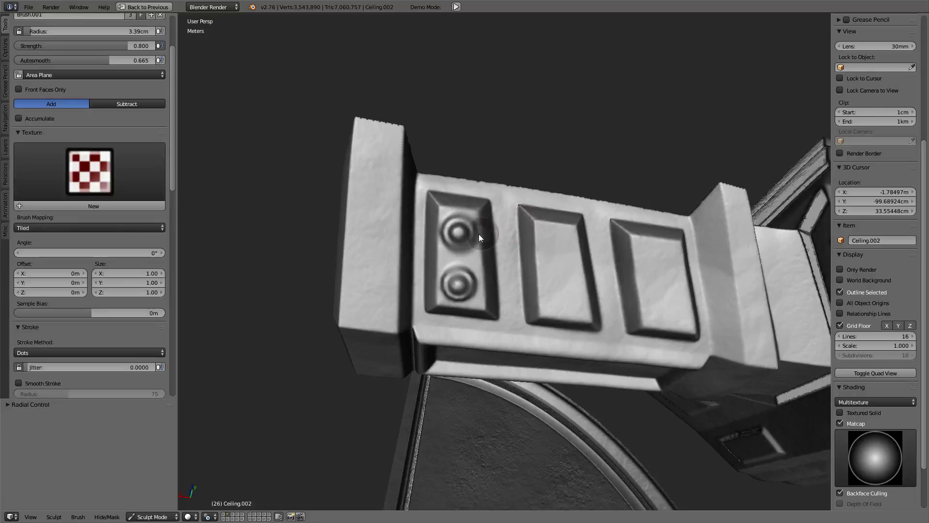
scroll(152, 157, "up", 2)
scroll(152, 158, "down", 1)
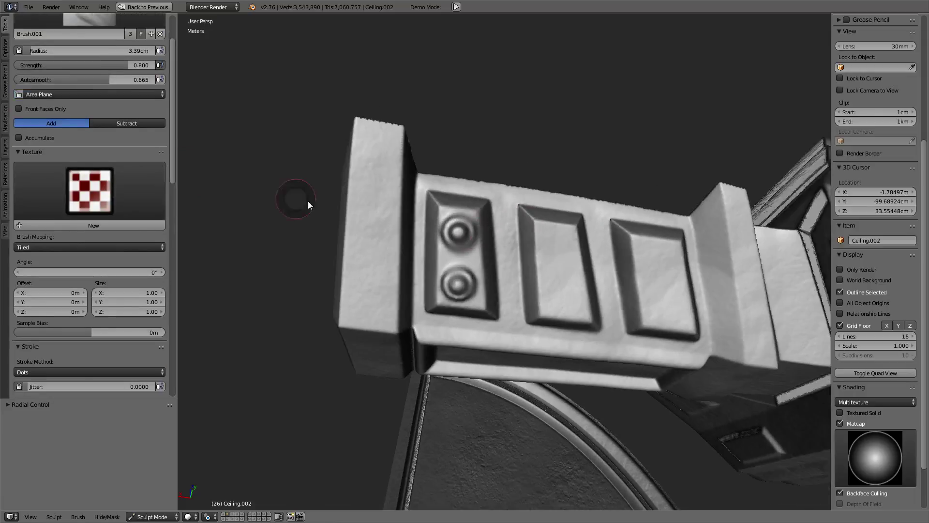
middle_click_drag(584, 259, 569, 254)
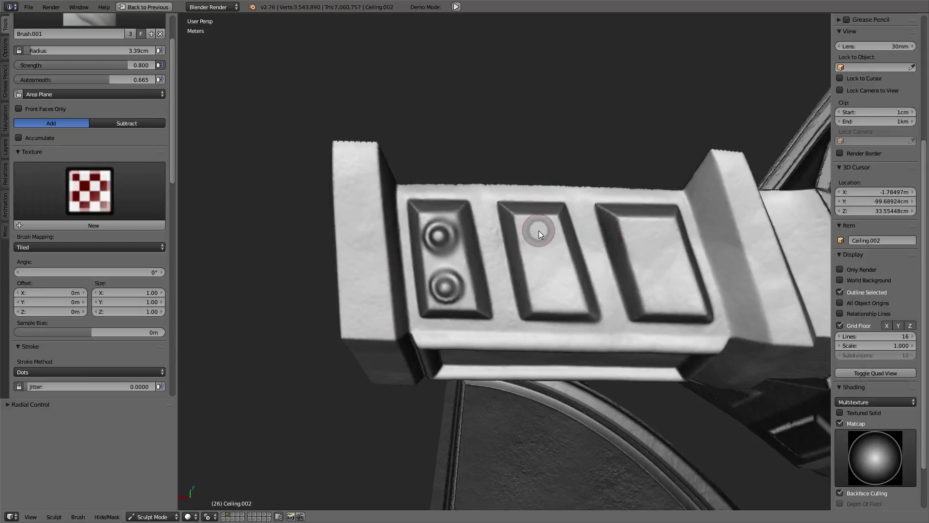
Step: Set the Dyntopo detail size to 0.20%
scroll(140, 228, "down", 10)
scroll(140, 229, "down", 3)
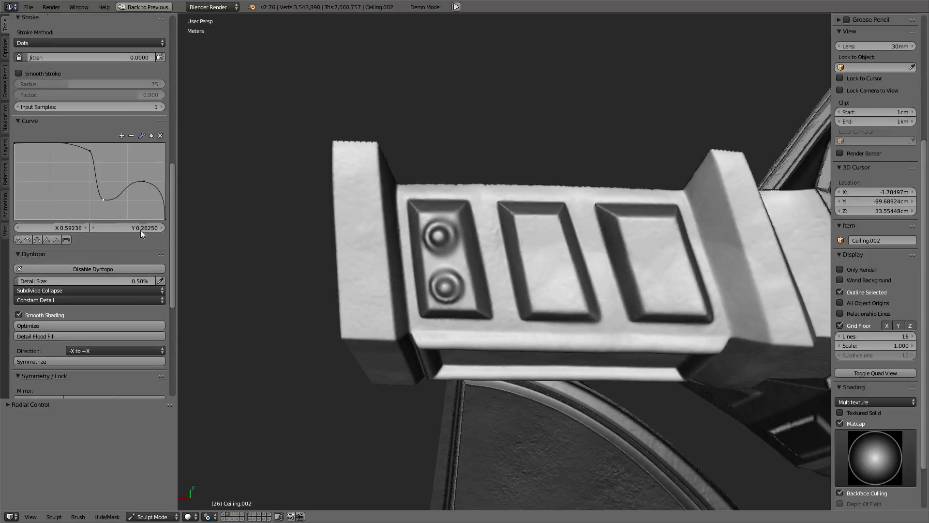
scroll(140, 230, "down", 4)
left_click(87, 203)
type("0.2")
key("Return")
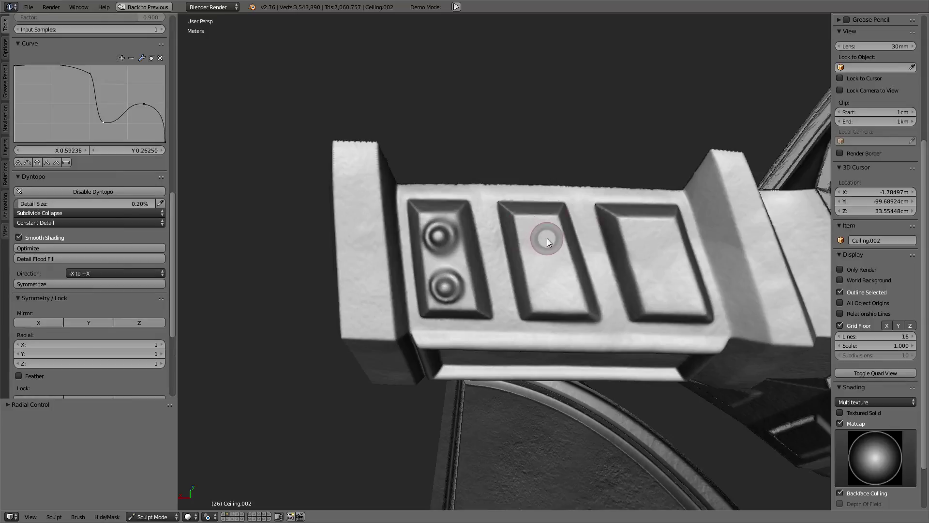
Step: Stamp ringed rivets into the middle and right recessed panels, undoing a stray hole
left_click_drag(547, 239, 546, 236)
key("ctrl+z")
left_click(555, 288)
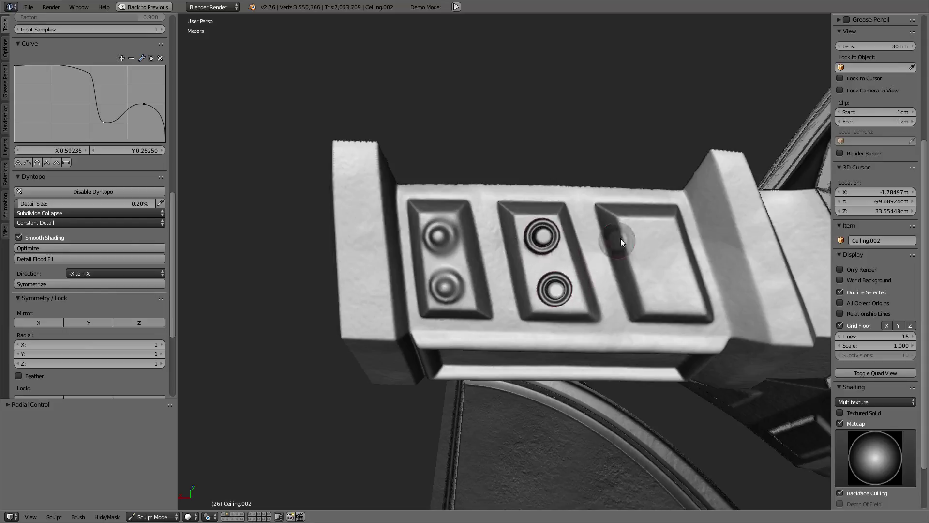
middle_click_drag(630, 229, 630, 227)
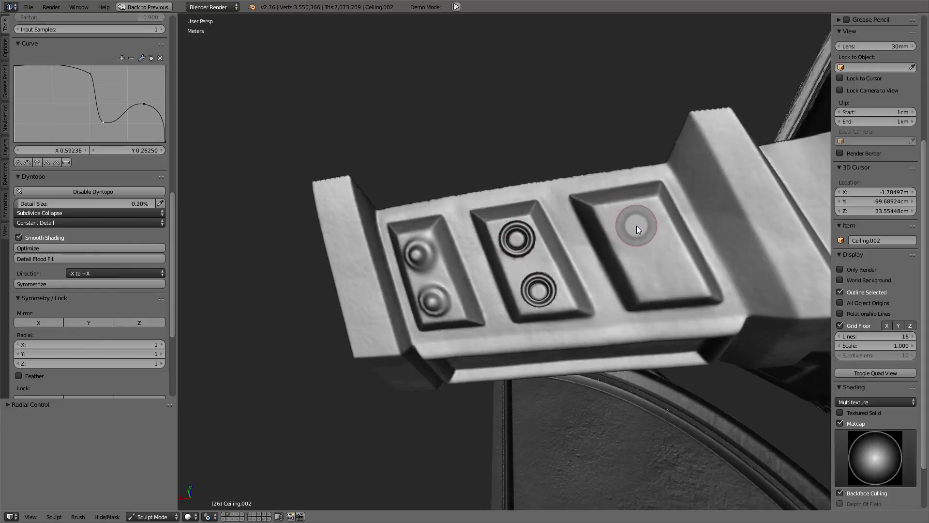
left_click(663, 276)
mouse_move(701, 259)
middle_mouse_down()
mouse_move(637, 257)
mouse_move(648, 186)
mouse_move(662, 263)
middle_mouse_up()
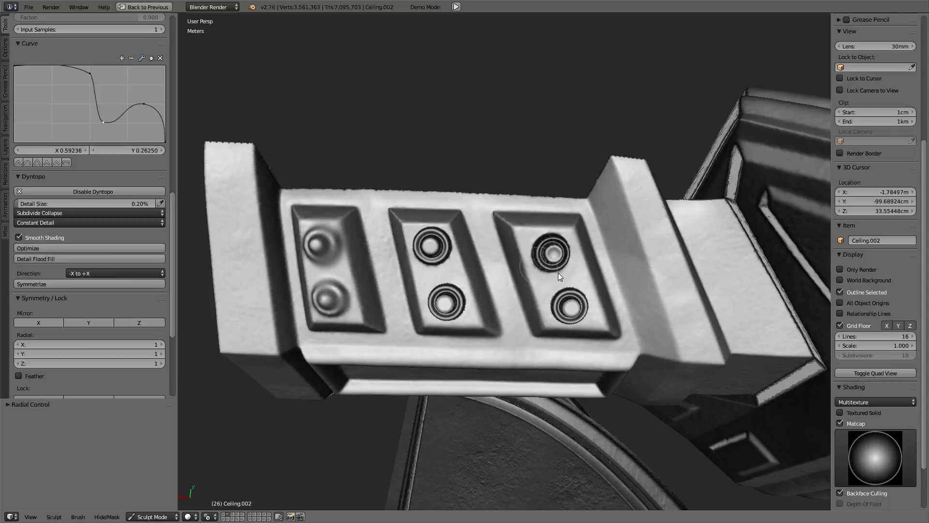
mouse_move(579, 310)
middle_mouse_down()
mouse_move(530, 291)
mouse_move(483, 300)
mouse_move(532, 287)
mouse_move(515, 269)
mouse_move(481, 274)
middle_mouse_up()
middle_click_drag(565, 263, 545, 263)
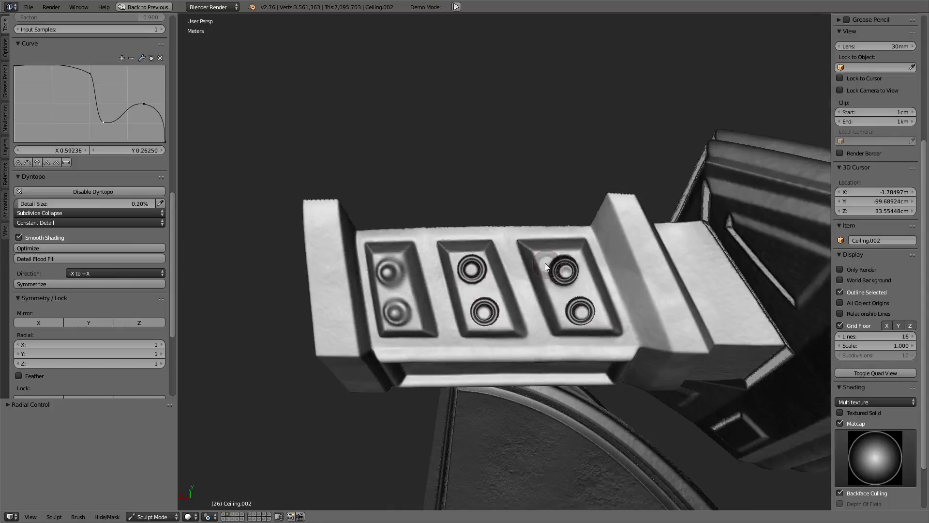
key("e")
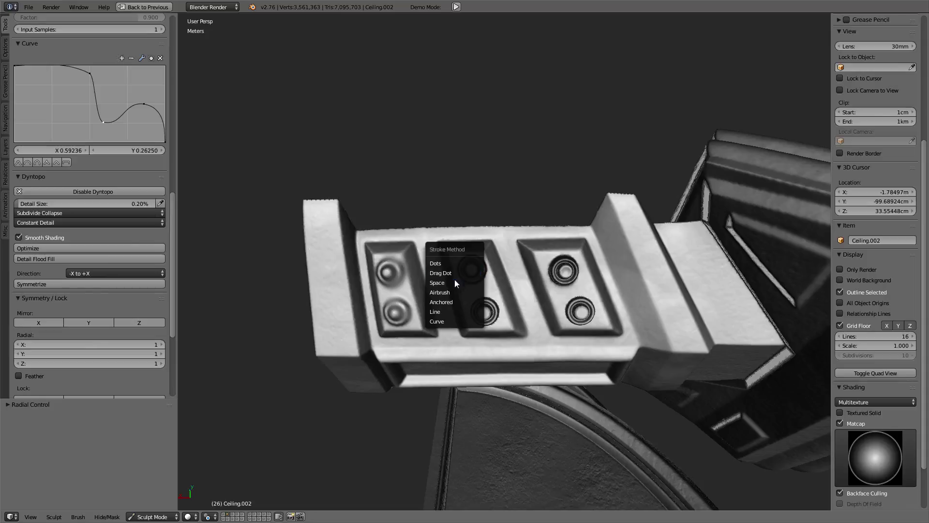
Step: Stamp Dots-stroke rivets into the middle and right panels of the trim's opposite face
left_click(442, 262)
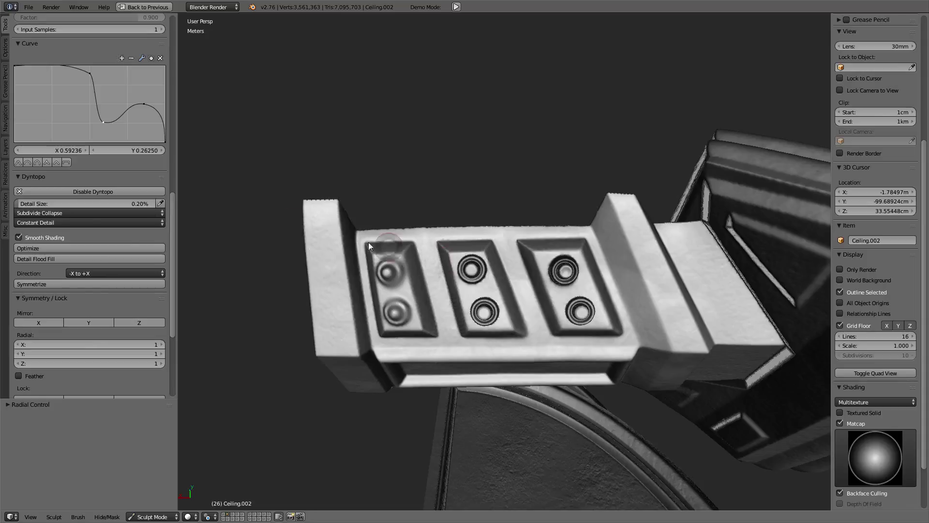
middle_click_drag(454, 279, 449, 142)
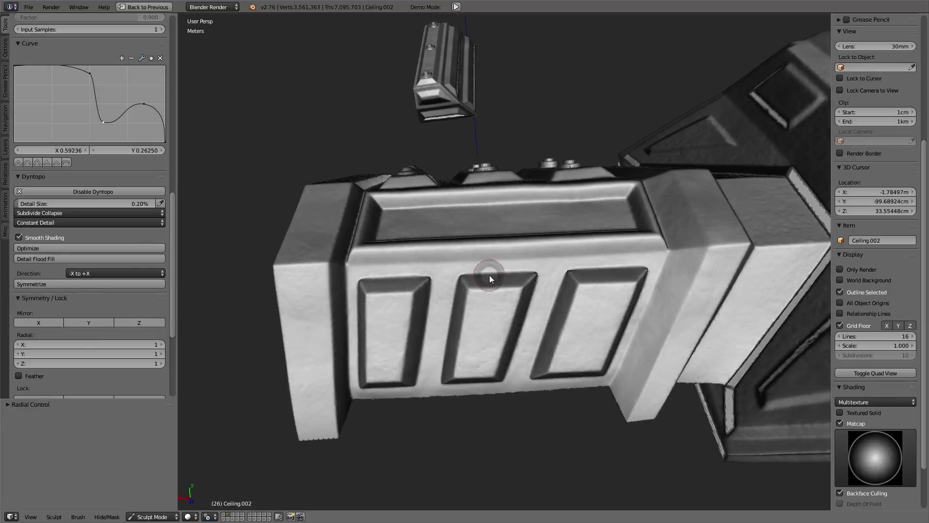
middle_click_drag(490, 275, 485, 247)
left_click(480, 237)
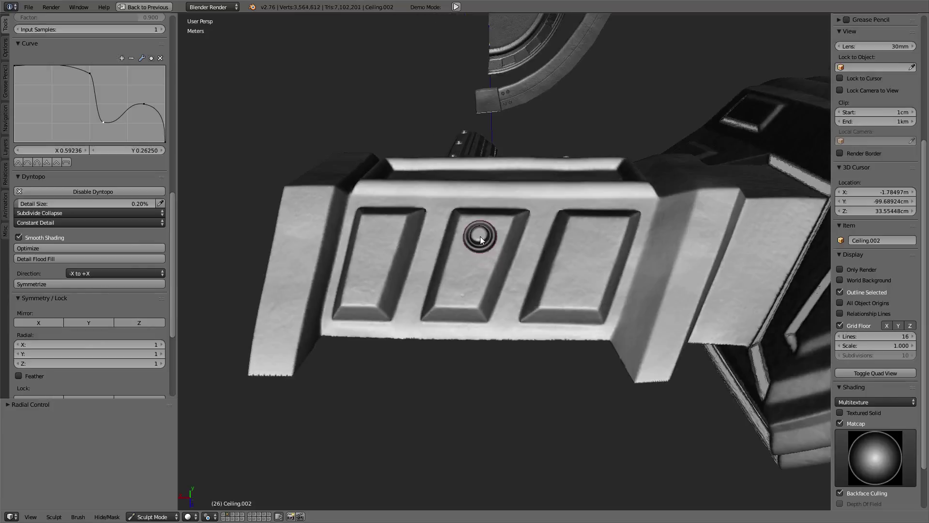
left_click(593, 238)
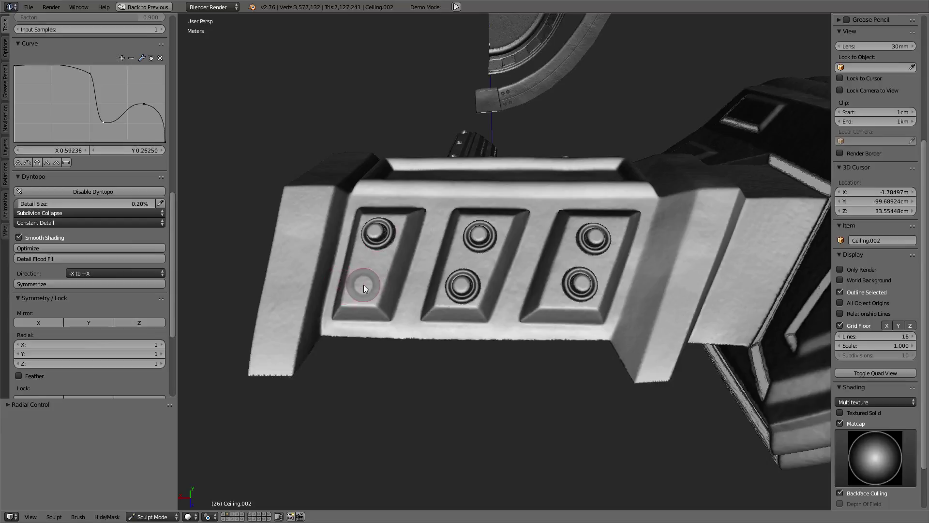
Step: Stamp a rivet lower in the left panel and a crisp rivet over the lower soft stud
left_click(363, 285)
mouse_move(619, 191)
middle_mouse_down()
mouse_move(596, 375)
mouse_move(565, 302)
mouse_move(568, 265)
mouse_move(559, 278)
middle_mouse_up()
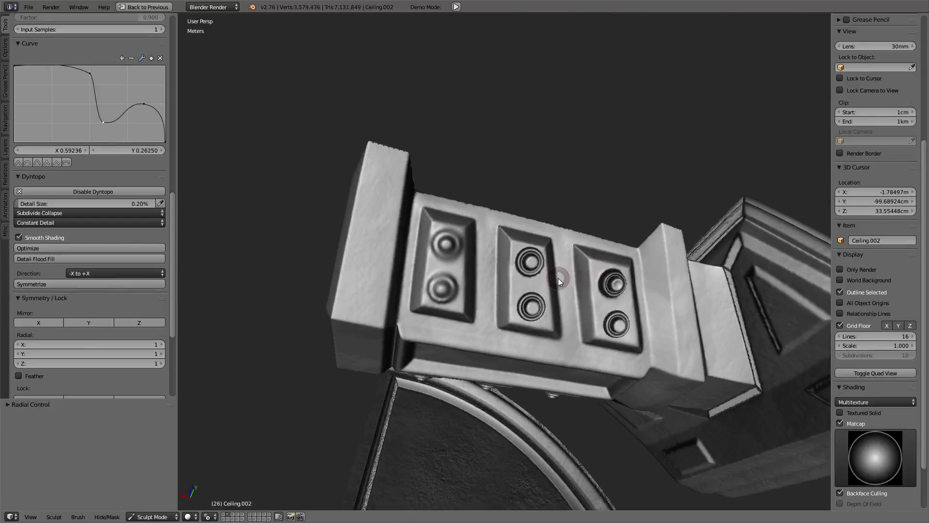
scroll(421, 305, "up", 2)
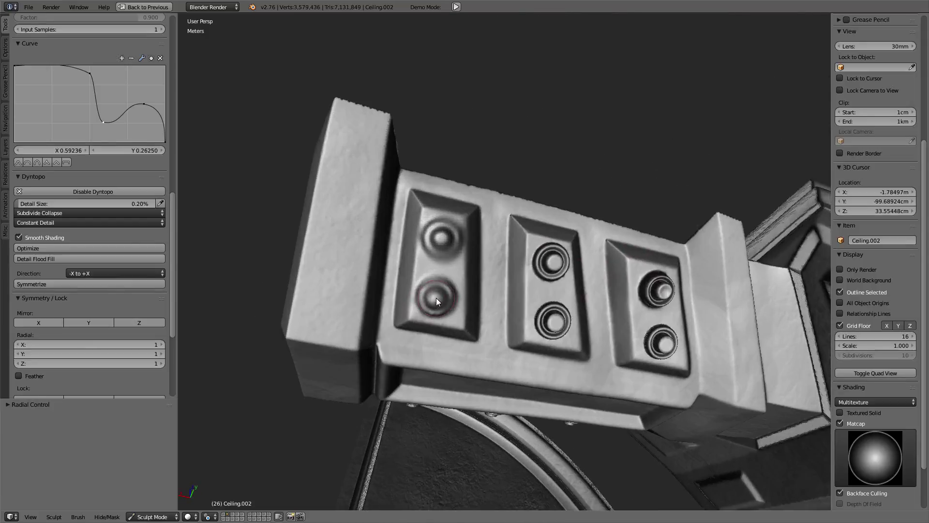
left_click(437, 298)
mouse_move(443, 276)
middle_mouse_down()
mouse_move(422, 243)
mouse_move(425, 214)
mouse_move(435, 267)
middle_mouse_up()
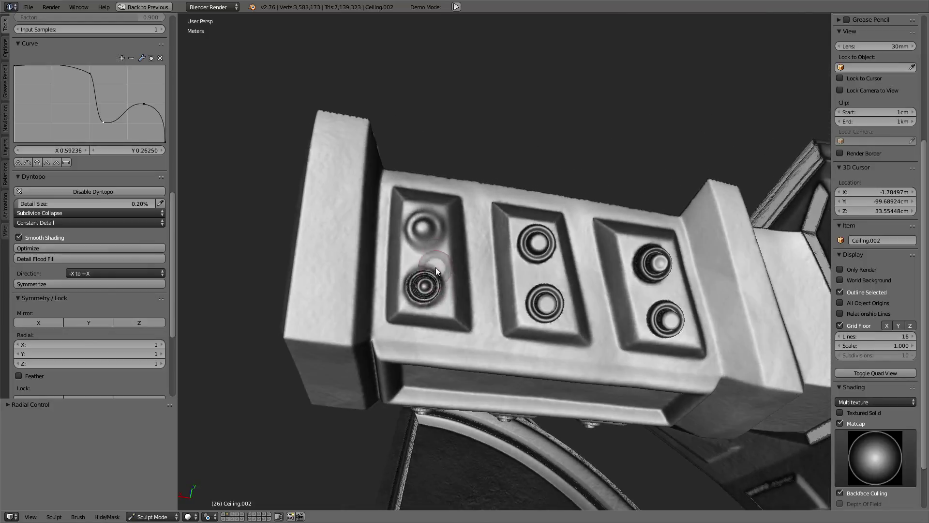
middle_click_drag(426, 232, 427, 252)
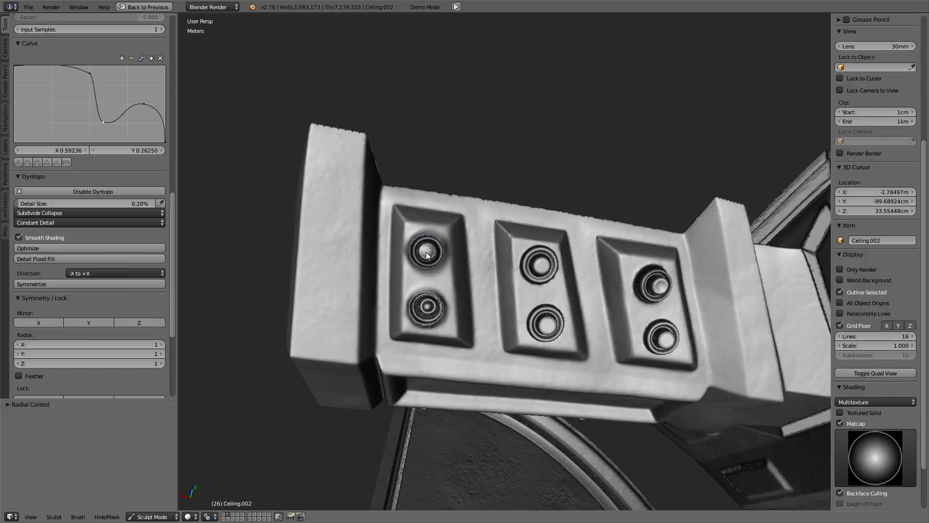
Step: Switch to a linear brush falloff and reshape the rings of the left-panel rivets
key("2")
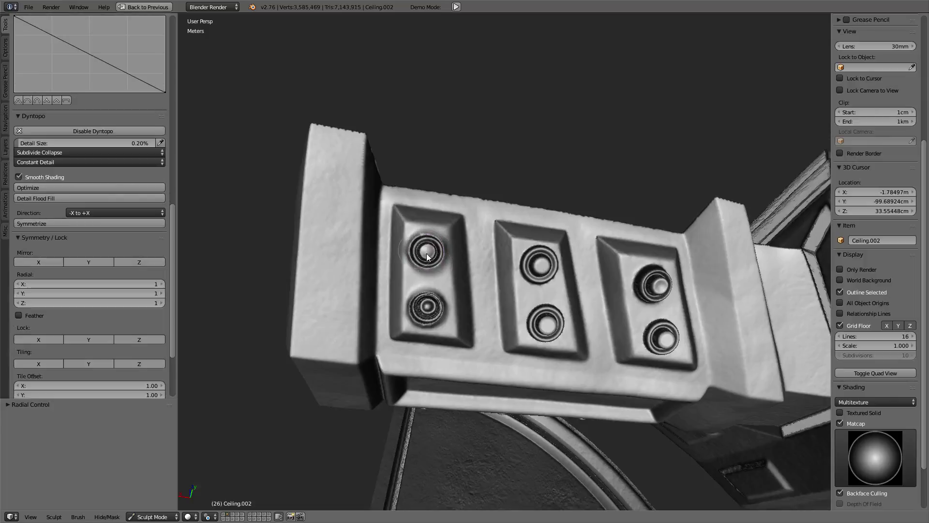
left_click_drag(420, 254, 430, 251)
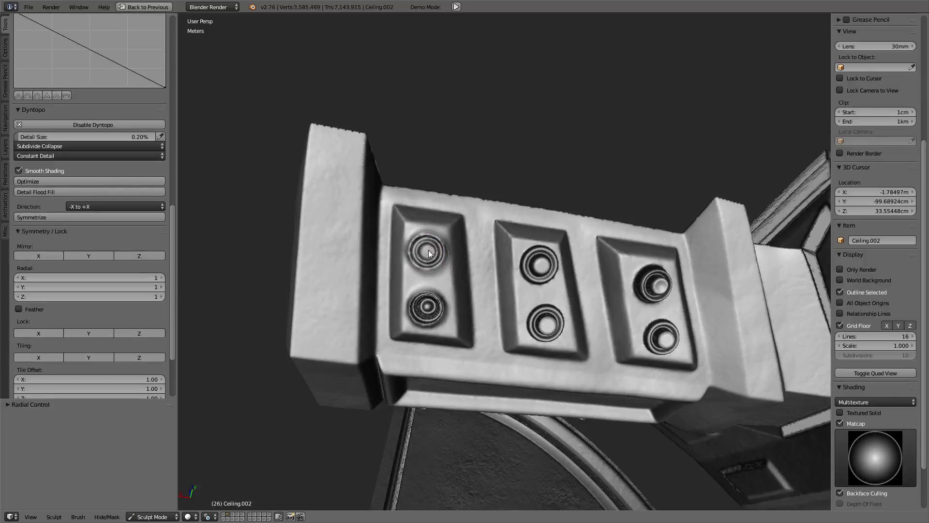
left_click(431, 306)
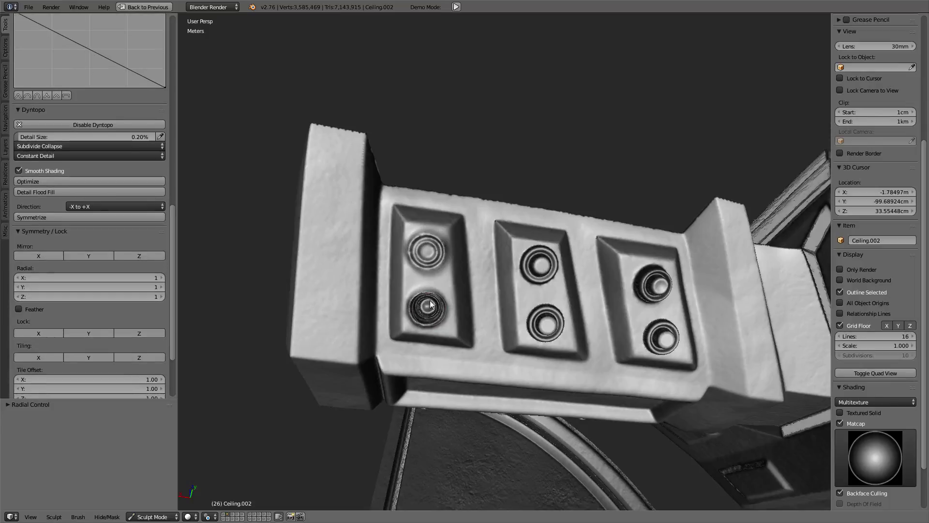
left_click_drag(430, 304, 428, 311)
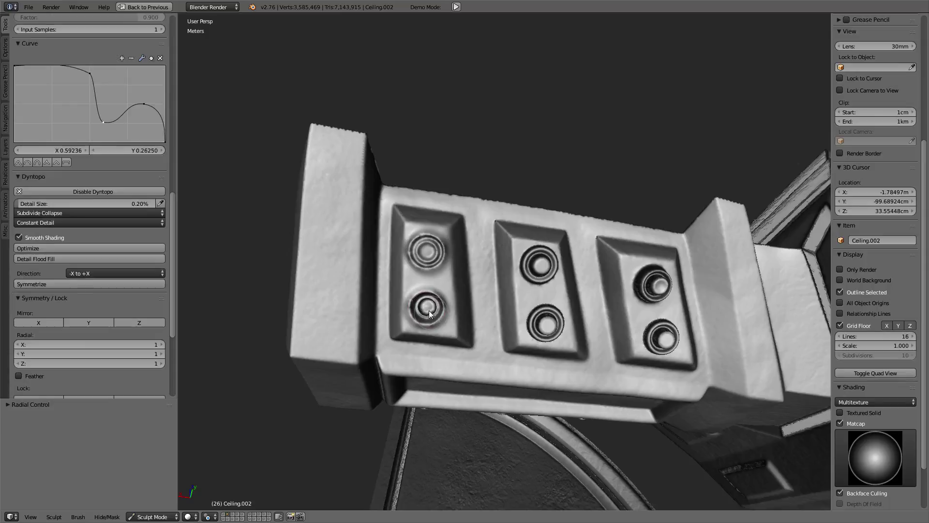
left_click_drag(429, 311, 429, 308)
Step: Sculpt deeper rings into the lower and upper rivets of the middle panel
mouse_move(525, 313)
middle_mouse_down()
mouse_move(529, 249)
mouse_move(529, 292)
mouse_move(415, 273)
middle_mouse_up()
left_click_drag(539, 283, 540, 268)
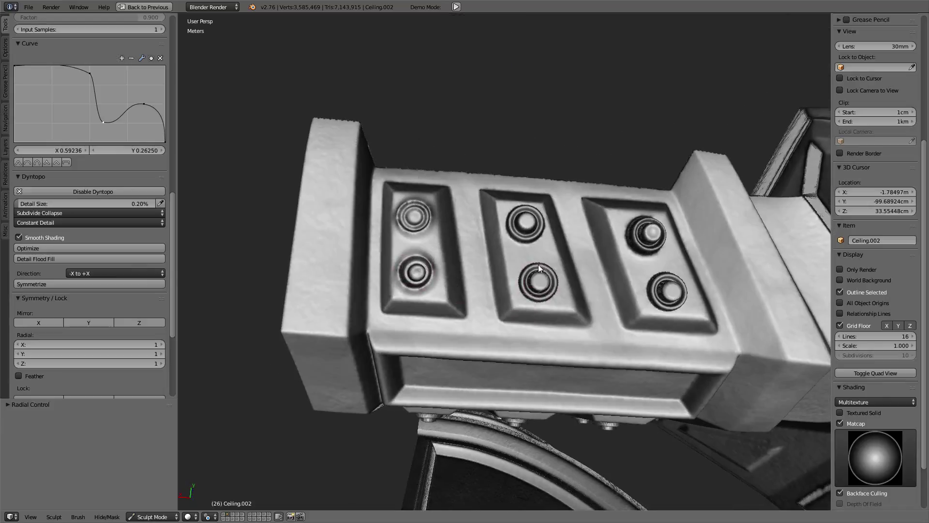
middle_click_drag(529, 288, 521, 294)
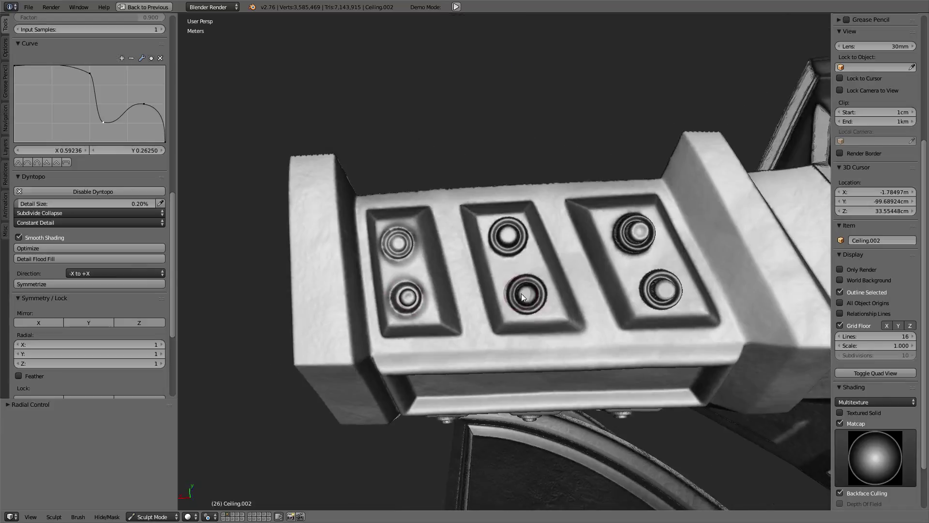
mouse_move(526, 297)
left_mouse_down()
mouse_move(530, 286)
mouse_move(515, 291)
mouse_move(525, 292)
left_mouse_up()
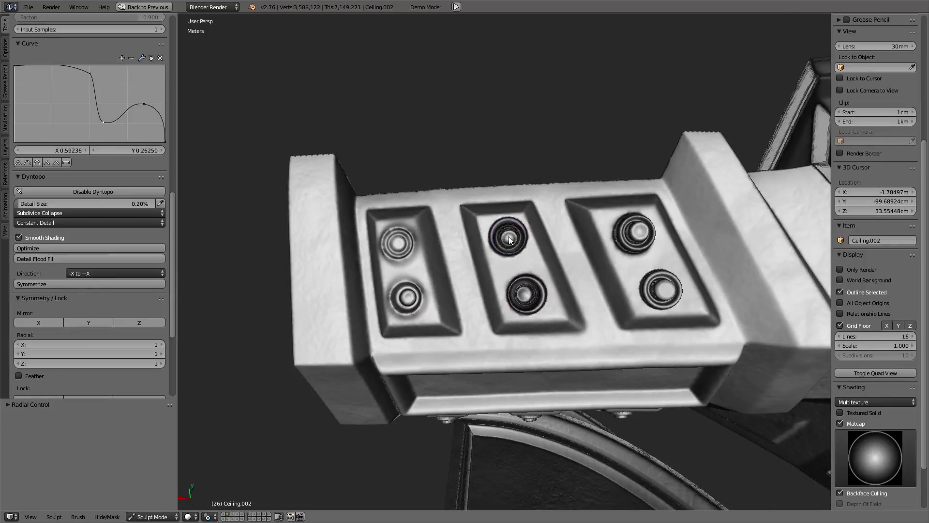
left_click_drag(509, 236, 505, 226)
middle_click_drag(510, 231, 520, 201)
scroll(518, 198, "up", 3)
scroll(535, 248, "up", 2)
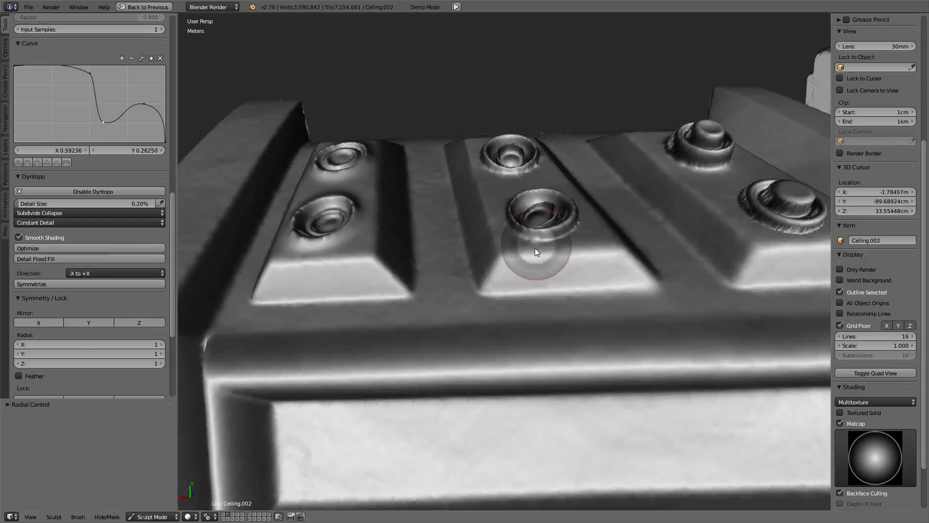
scroll(535, 247, "up", 3)
scroll(535, 247, "down", 5)
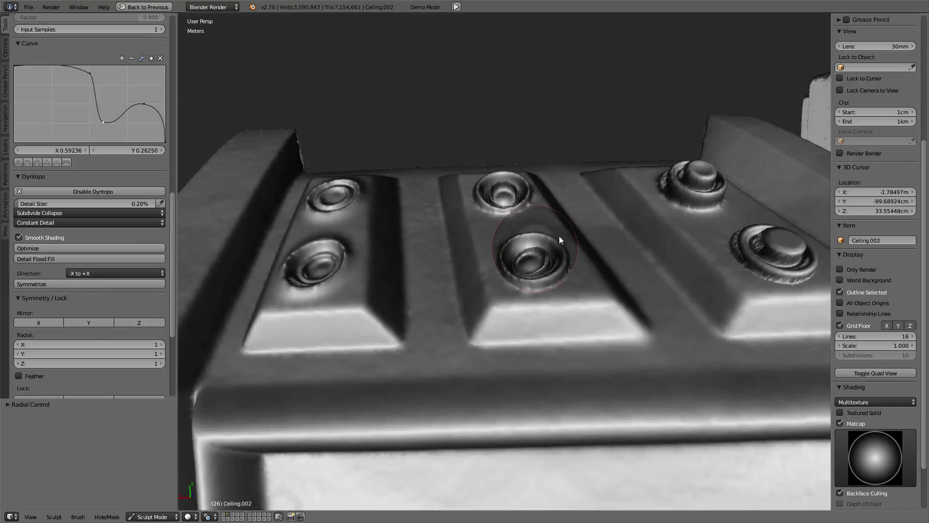
middle_click_drag(559, 236, 564, 292)
scroll(78, 120, "up", 5)
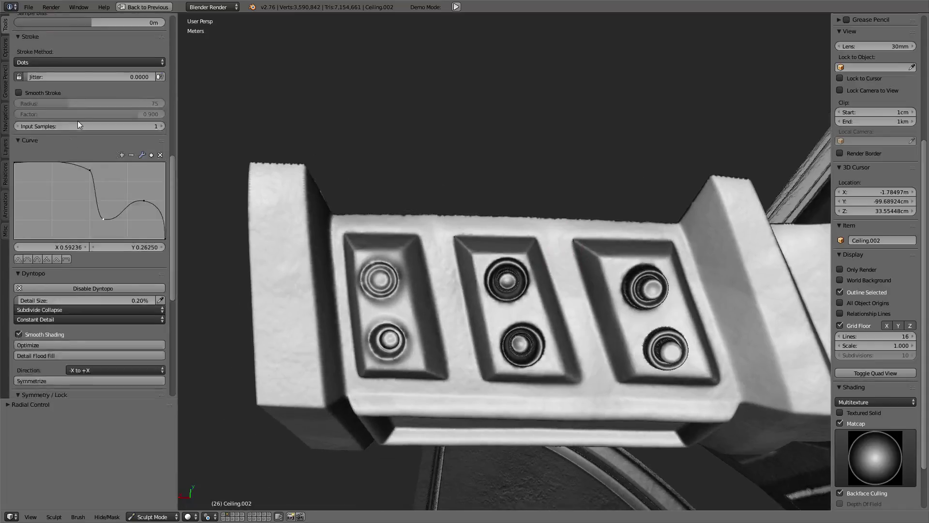
scroll(80, 126, "up", 5)
Step: Switch to the Flatten/Contrast brush and flatten the upper and lower middle rivets
scroll(79, 126, "up", 5)
left_click(107, 71)
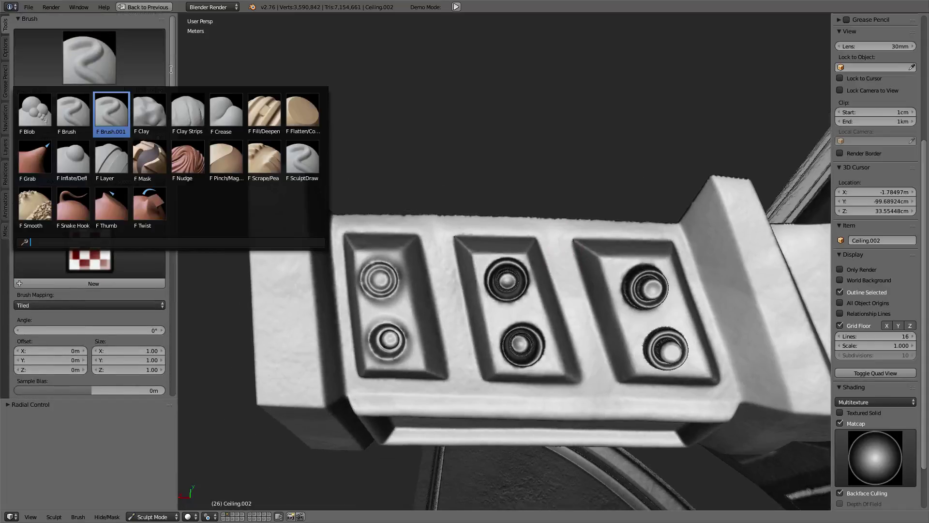
left_click(306, 109)
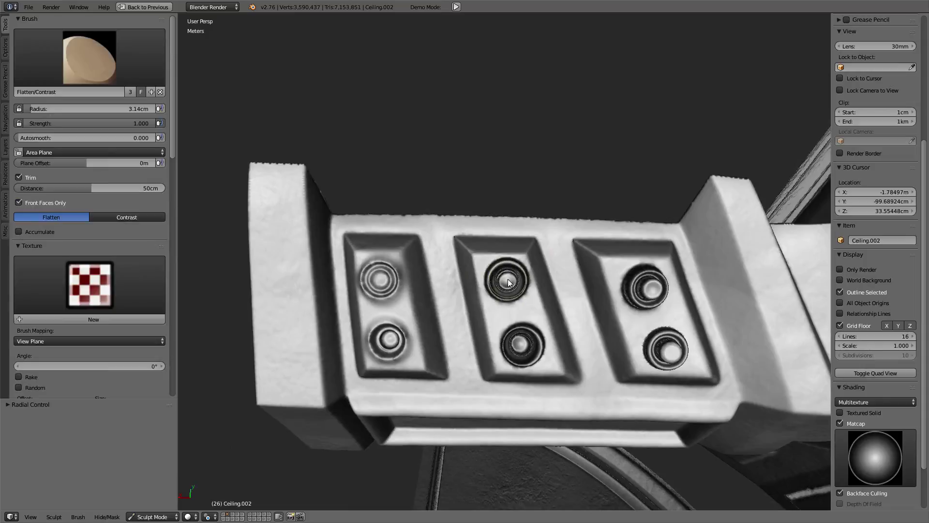
left_click(507, 279)
left_click(505, 279)
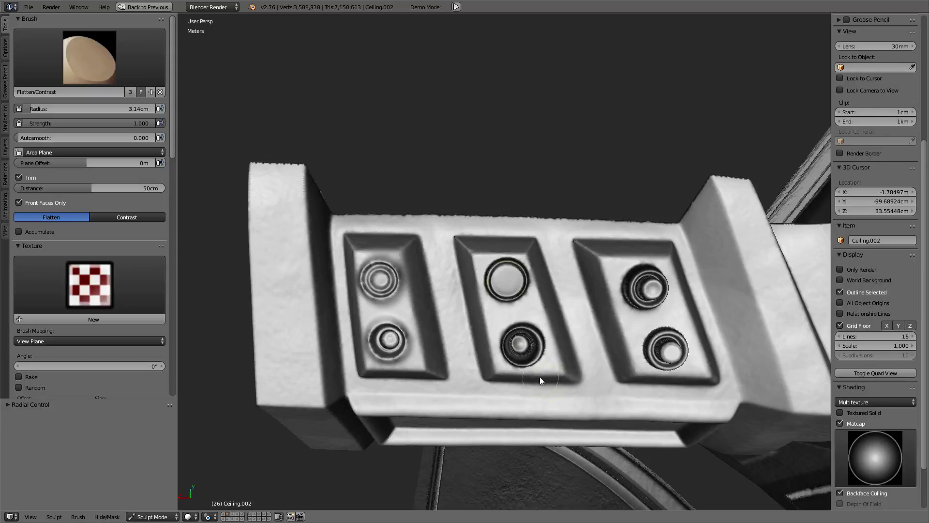
left_click(522, 345)
left_click(522, 345)
left_click(522, 345)
Step: Flatten the lower-left and upper-left rivets into smooth discs
mouse_move(528, 345)
middle_mouse_down()
mouse_move(607, 346)
mouse_move(513, 335)
mouse_move(502, 348)
middle_mouse_up()
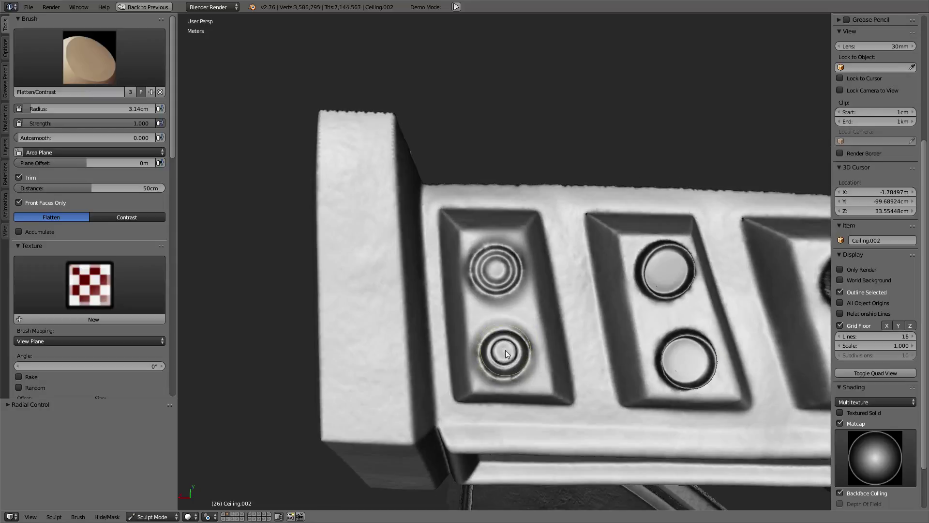
left_click(505, 351)
left_click(505, 350)
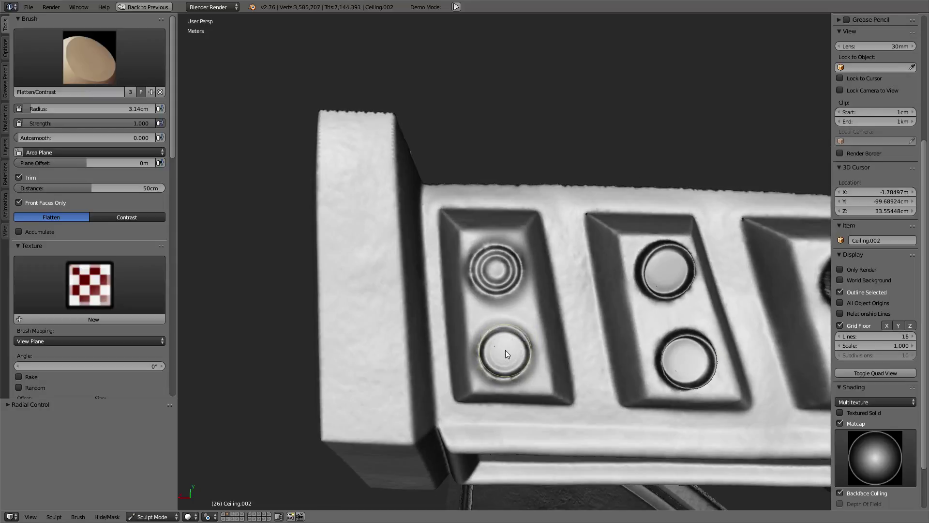
left_click(497, 269)
Step: Change the brush stroke method and orbit down to the front rivets
key("e")
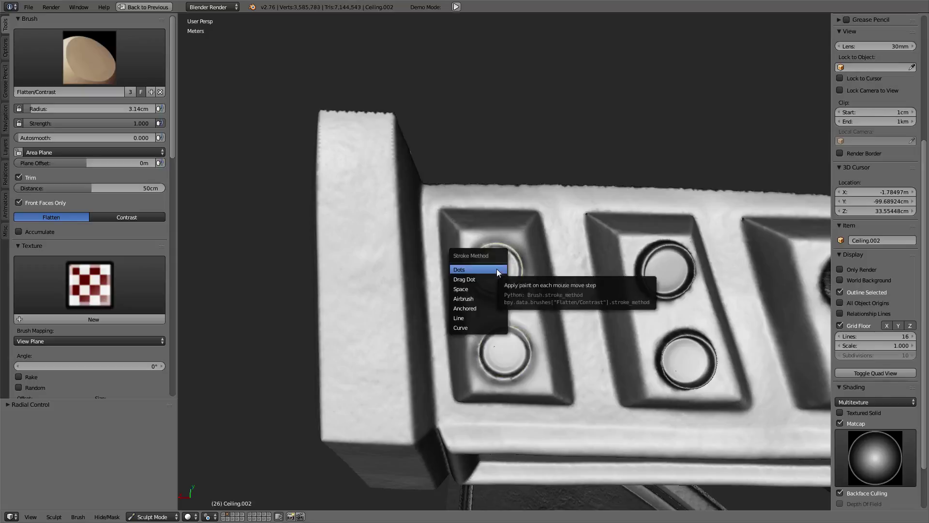
left_click(473, 314)
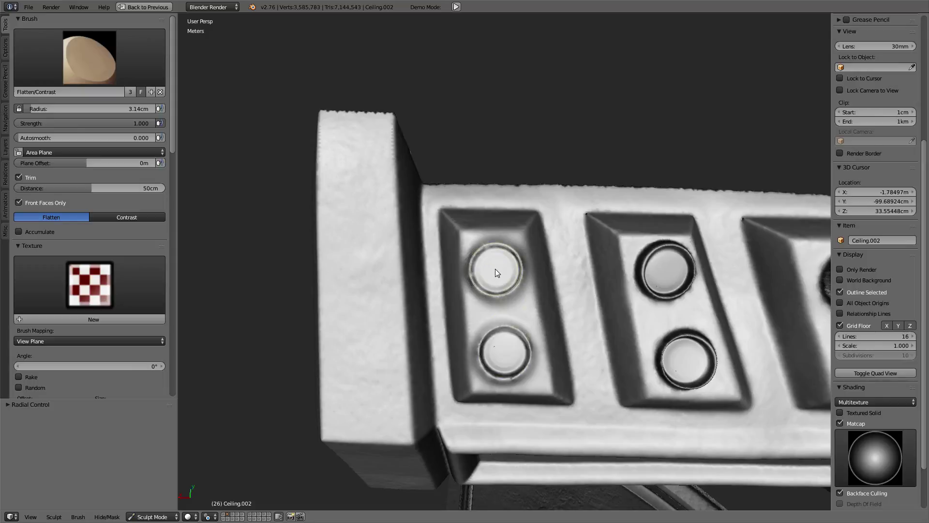
mouse_move(624, 286)
middle_mouse_down()
mouse_move(525, 296)
mouse_move(697, 300)
mouse_move(499, 298)
middle_mouse_up()
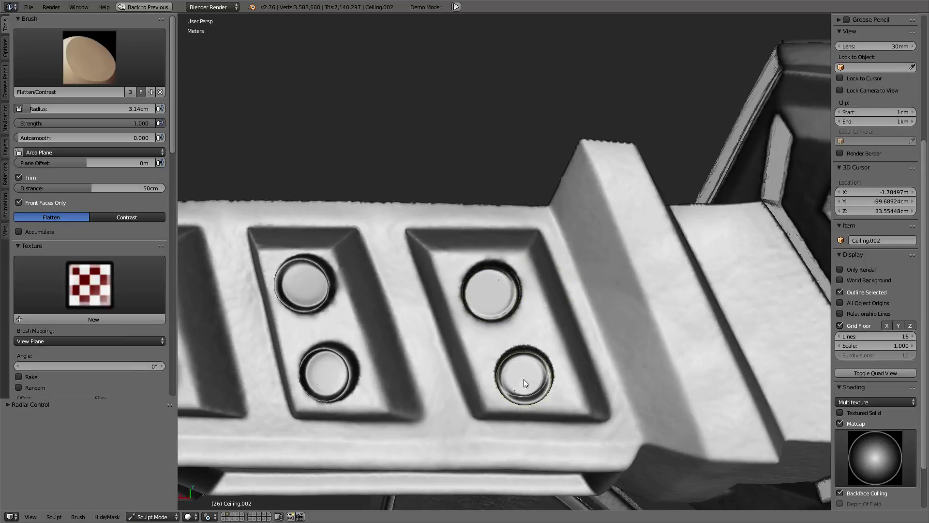
mouse_move(523, 378)
middle_mouse_down()
mouse_move(555, 361)
mouse_move(551, 222)
middle_mouse_up()
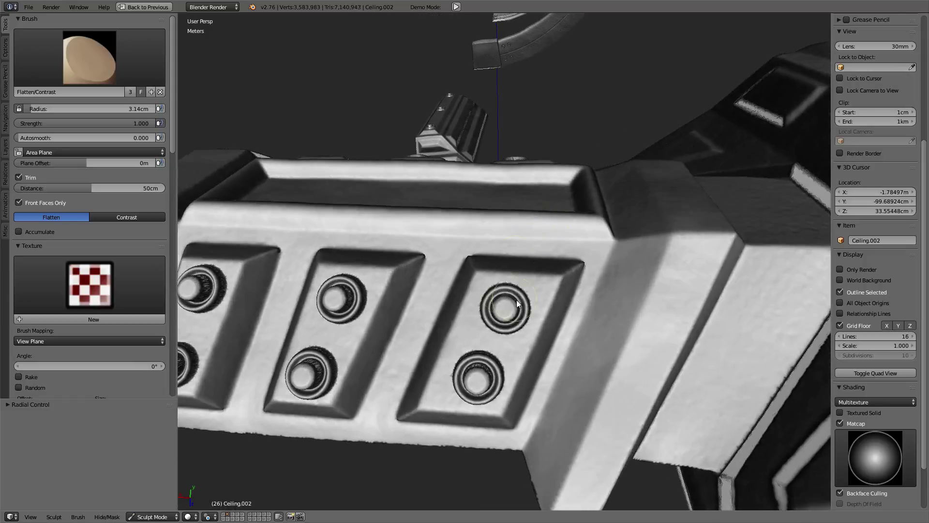
Step: Flatten the upper right-panel rivet and the upper-middle rivet's rim
left_click(502, 309)
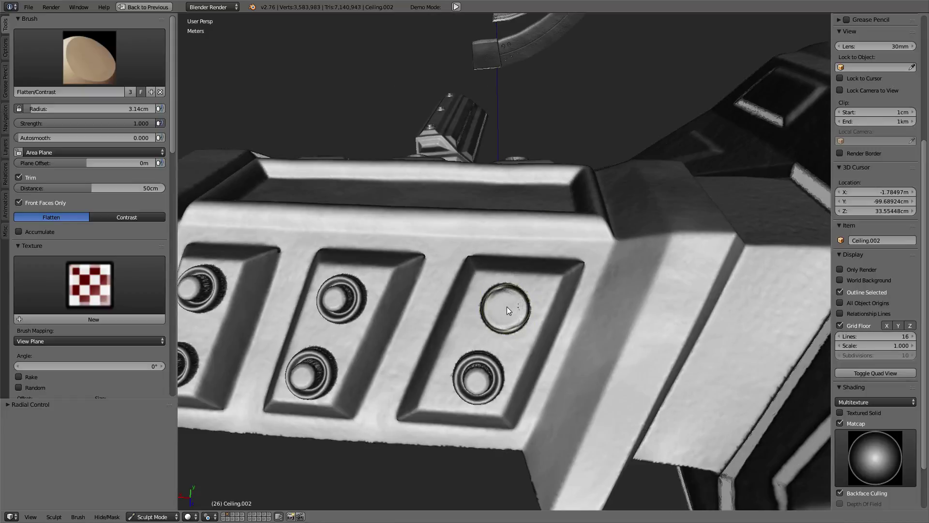
left_click(507, 307)
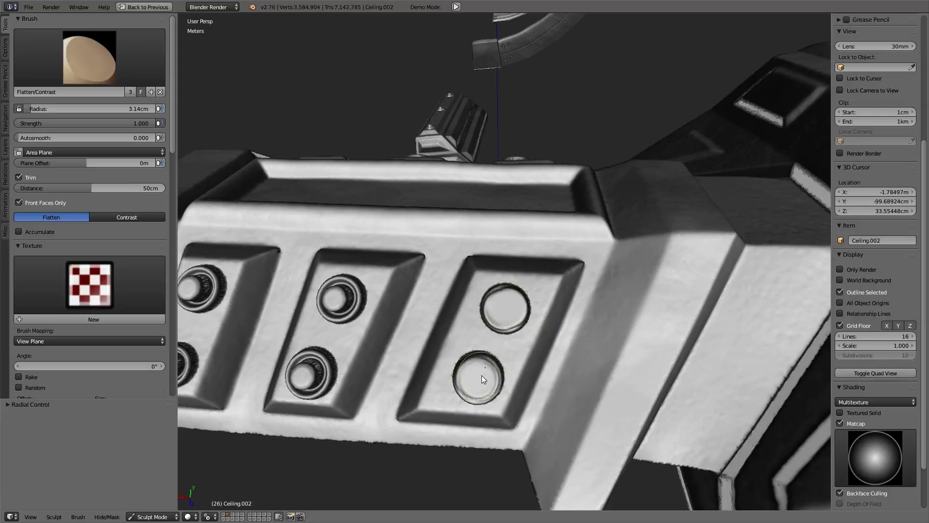
mouse_move(444, 354)
middle_mouse_down()
mouse_move(564, 336)
mouse_move(541, 334)
middle_mouse_up()
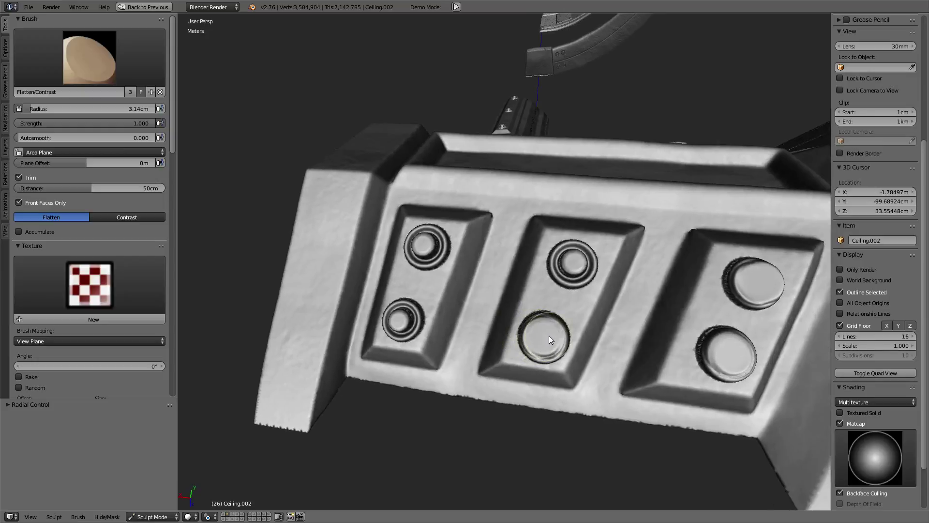
middle_click_drag(574, 259, 569, 286)
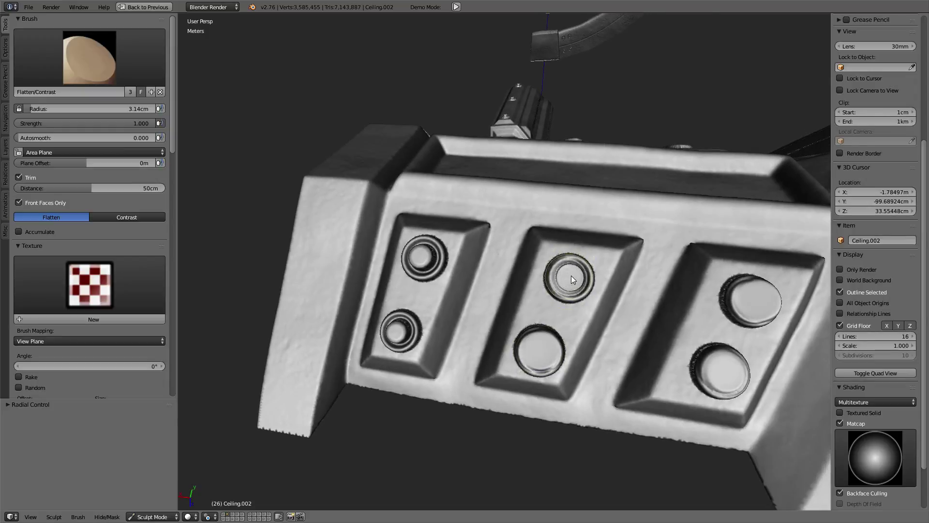
mouse_move(565, 278)
left_mouse_down()
mouse_move(548, 353)
mouse_move(538, 355)
left_mouse_up()
mouse_move(543, 355)
middle_mouse_down()
mouse_move(561, 358)
mouse_move(482, 371)
mouse_move(491, 346)
middle_mouse_up()
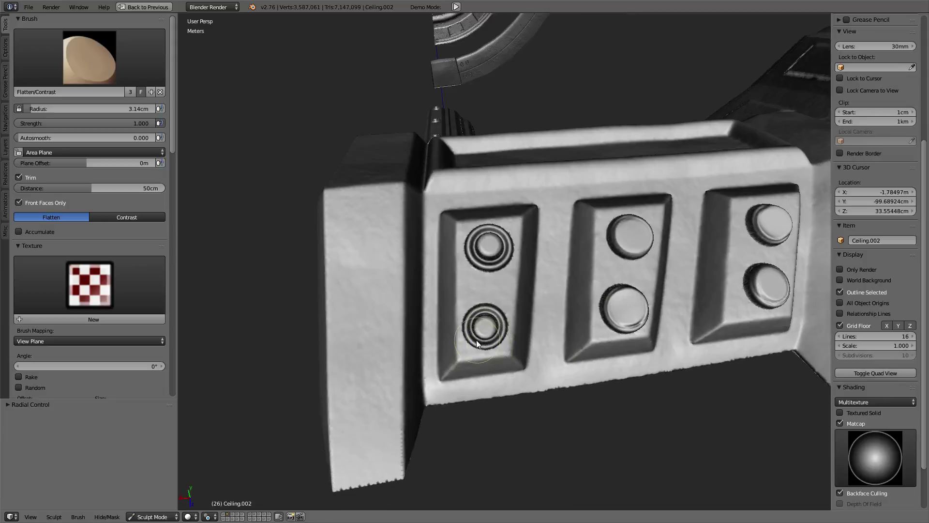
scroll(476, 340, "up", 2)
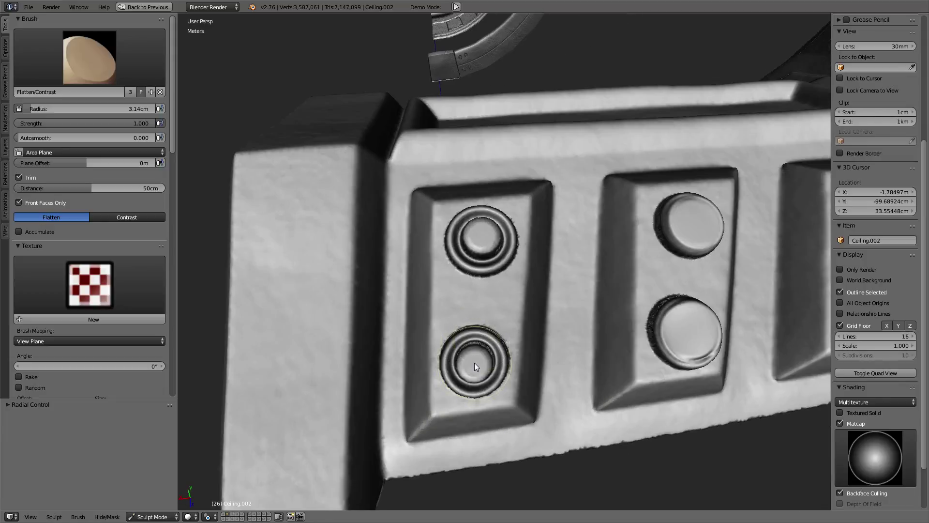
Step: Shrink the brush radius to 2.85cm and flatten the lower-left and upper-left rivets
key("f")
left_click(471, 363)
left_click_drag(471, 363, 475, 362)
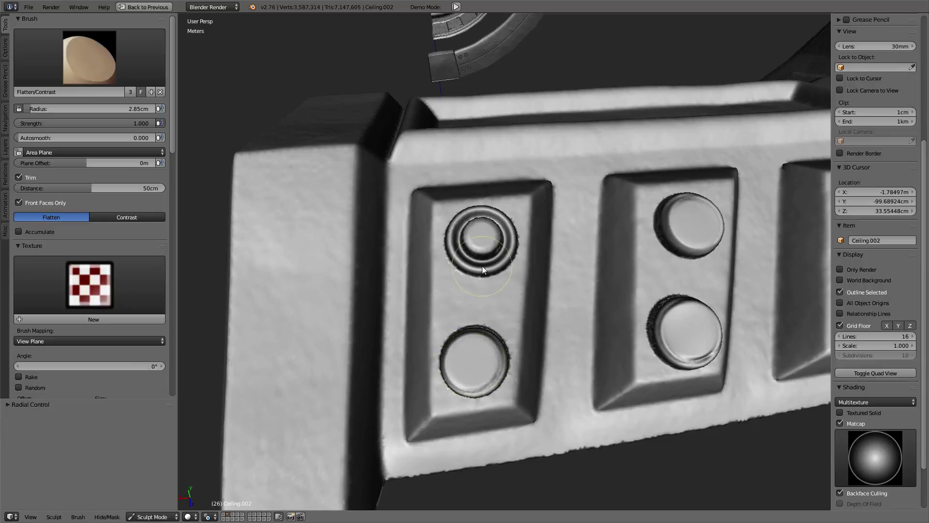
middle_click_drag(479, 242, 481, 252)
mouse_move(489, 285)
left_mouse_down()
mouse_move(492, 294)
mouse_move(491, 273)
mouse_move(477, 270)
mouse_move(487, 278)
mouse_move(476, 292)
mouse_move(514, 280)
left_mouse_up()
scroll(512, 275, "down", 5)
mouse_move(512, 276)
middle_mouse_down()
mouse_move(637, 275)
mouse_move(504, 330)
mouse_move(573, 241)
mouse_move(584, 162)
mouse_move(556, 291)
middle_mouse_up()
scroll(557, 260, "up", 2)
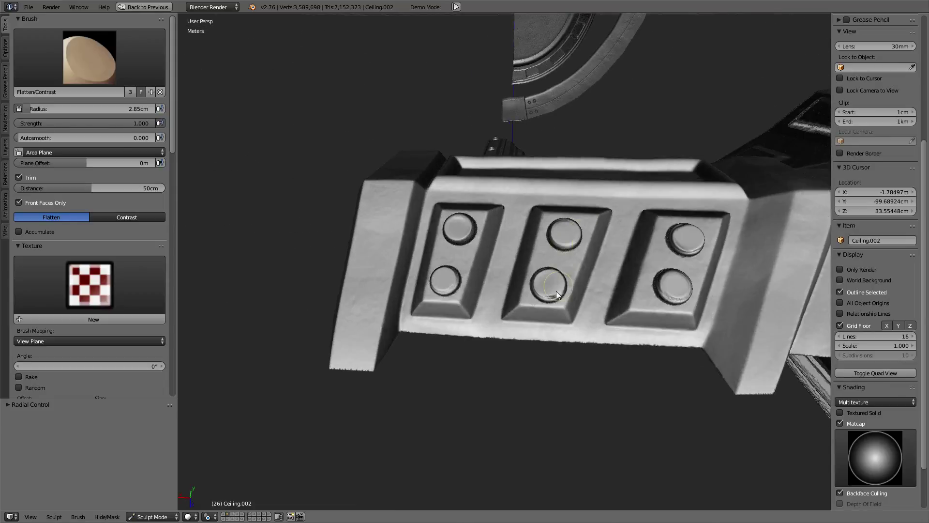
Step: Touch up the flattened surfaces of the lower-middle and lower-right rivets
scroll(557, 291, "up", 2)
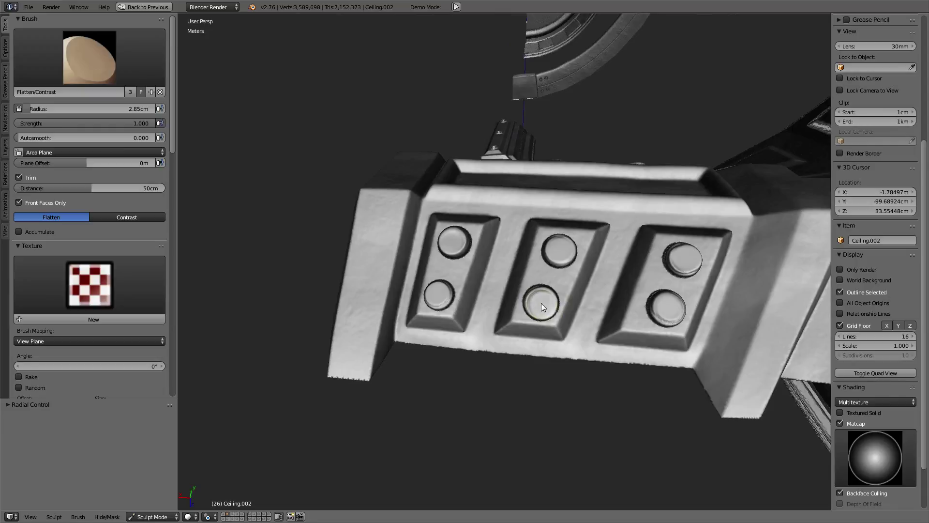
left_click(541, 302)
mouse_move(692, 259)
middle_mouse_down()
mouse_move(620, 260)
mouse_move(546, 304)
middle_mouse_up()
scroll(532, 296, "up", 2)
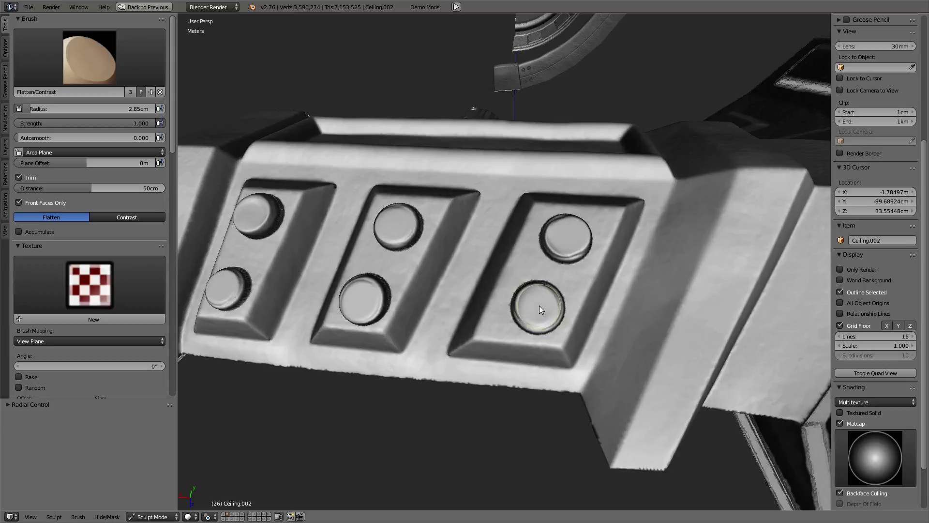
left_click(540, 308)
mouse_move(574, 236)
middle_mouse_down()
mouse_move(560, 259)
mouse_move(563, 276)
mouse_move(574, 261)
mouse_move(584, 375)
mouse_move(564, 316)
middle_mouse_up()
left_click(565, 271)
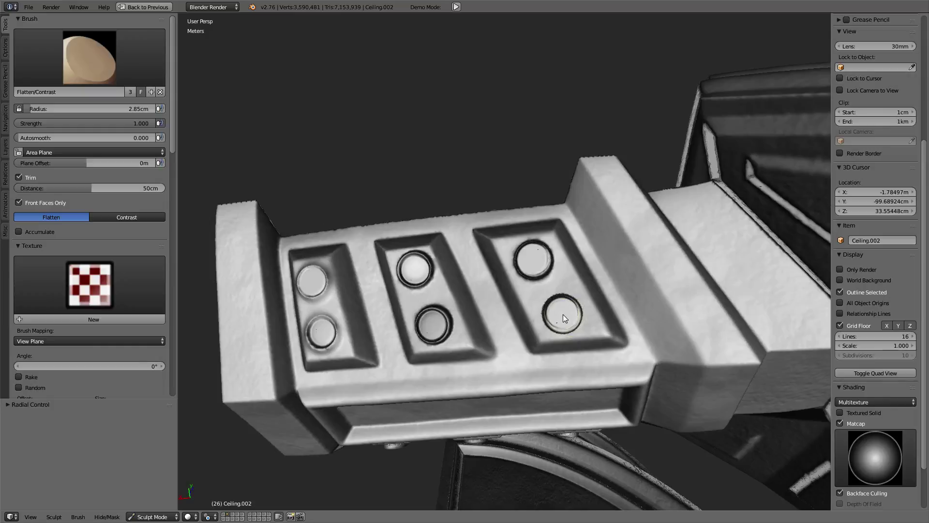
left_click(561, 314)
middle_click_drag(565, 290, 548, 269)
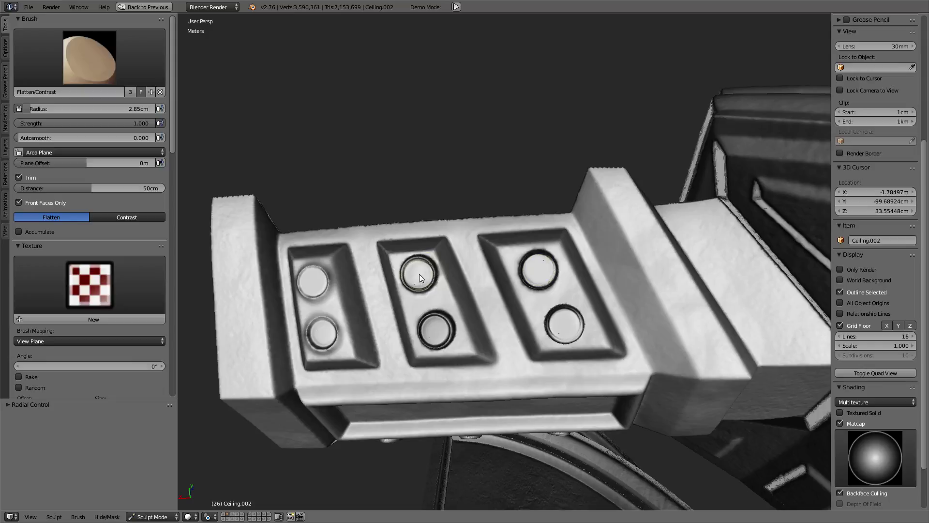
Step: Even out the rims of the lower-middle, lower-left and upper-left rivets
left_click(435, 329)
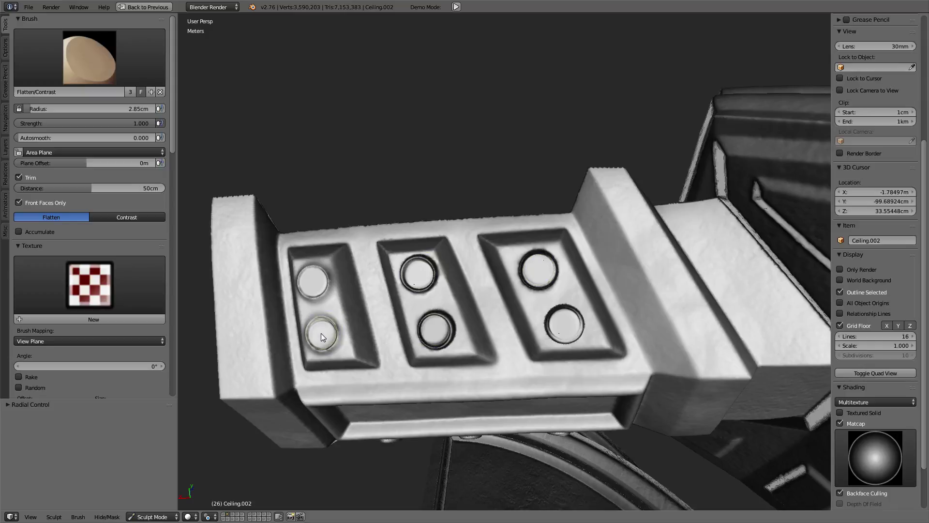
left_click(322, 334)
left_click(312, 282)
mouse_move(312, 282)
middle_mouse_down()
mouse_move(571, 312)
mouse_move(518, 238)
mouse_move(536, 221)
middle_mouse_up()
scroll(366, 308, "up", 2)
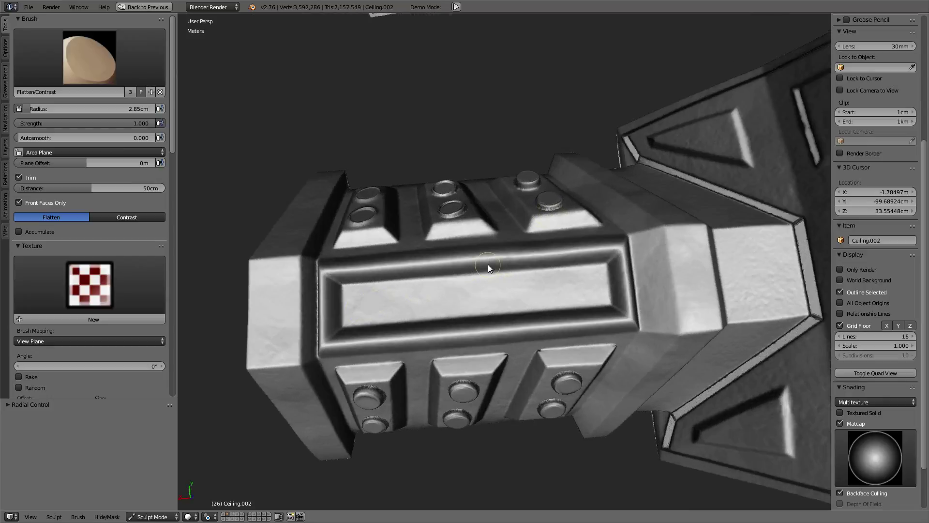
Step: Enlarge the flatten brush radius to 5.14cm and orbit around the box panel
mouse_move(556, 256)
middle_mouse_down()
mouse_move(537, 266)
mouse_move(647, 253)
mouse_move(640, 231)
mouse_move(629, 292)
middle_mouse_up()
scroll(500, 277, "up", 3)
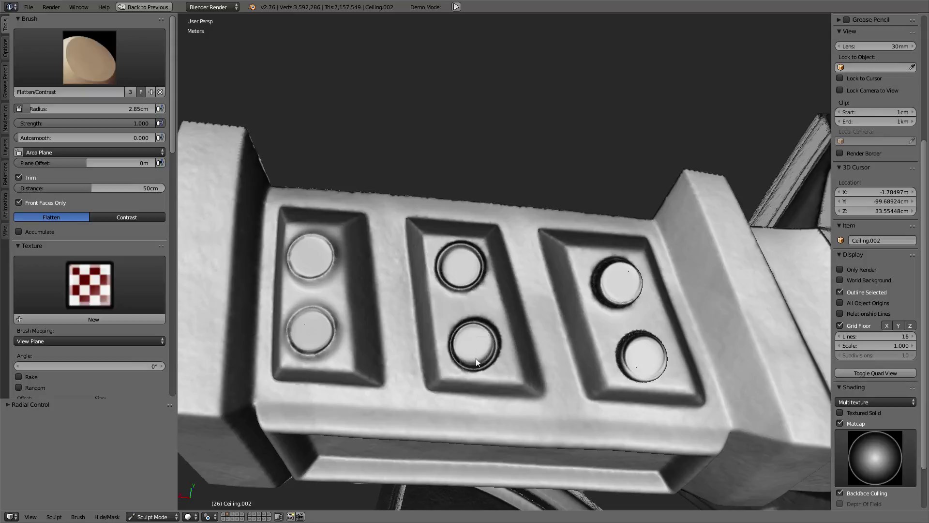
key("f")
left_click(509, 330)
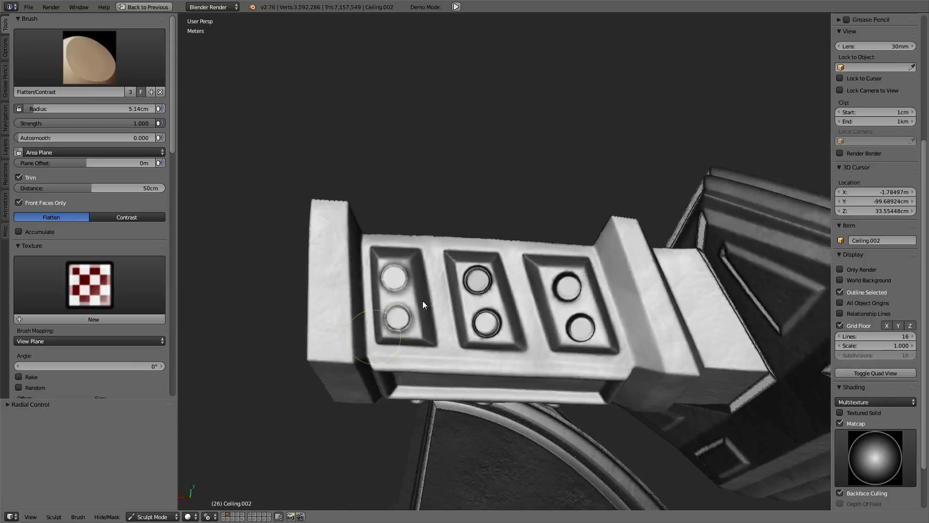
mouse_move(422, 305)
middle_mouse_down()
mouse_move(534, 300)
mouse_move(580, 308)
mouse_move(622, 330)
mouse_move(535, 316)
middle_mouse_up()
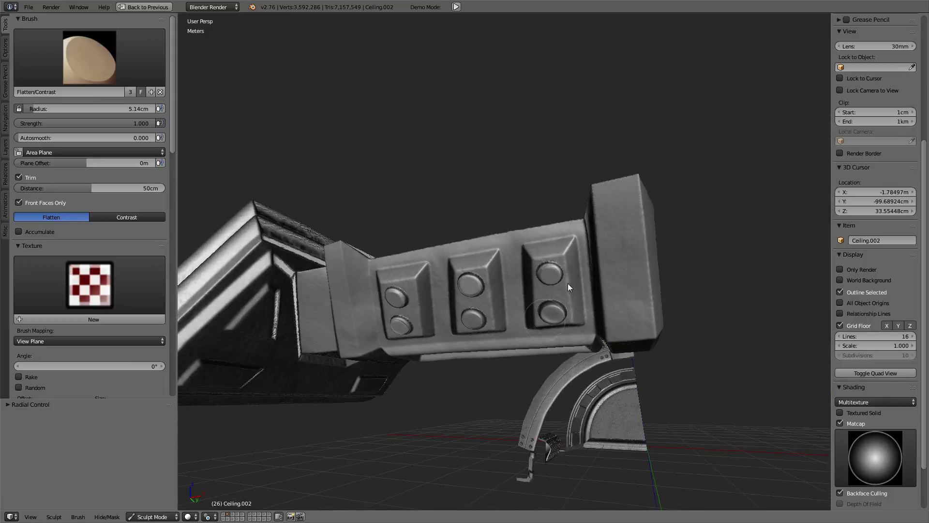
middle_click_drag(510, 270, 528, 287)
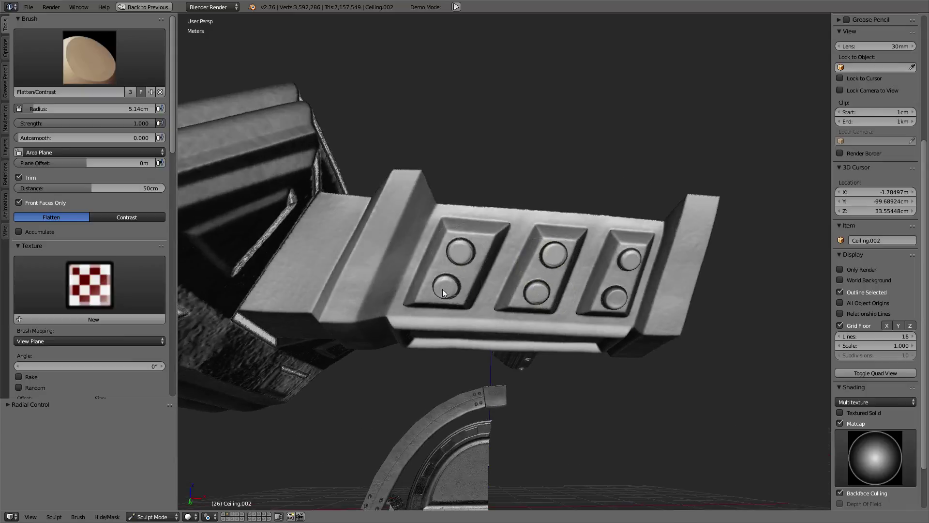
mouse_move(442, 290)
middle_mouse_down()
mouse_move(584, 285)
mouse_move(476, 232)
mouse_move(442, 288)
middle_mouse_up()
scroll(474, 232, "up", 3)
scroll(474, 232, "down", 5)
scroll(442, 287, "up", 4)
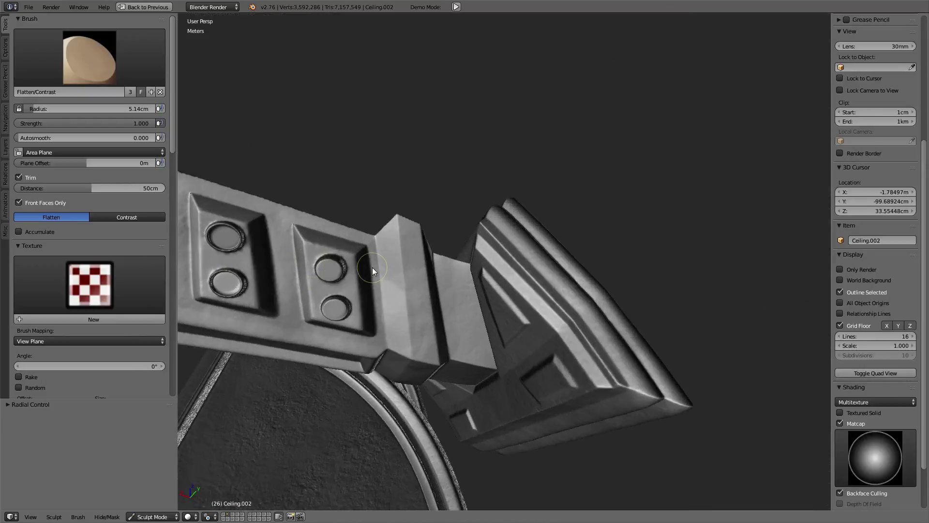
mouse_move(373, 268)
middle_mouse_down()
mouse_move(527, 302)
mouse_move(489, 284)
middle_mouse_up()
scroll(509, 295, "up", 2)
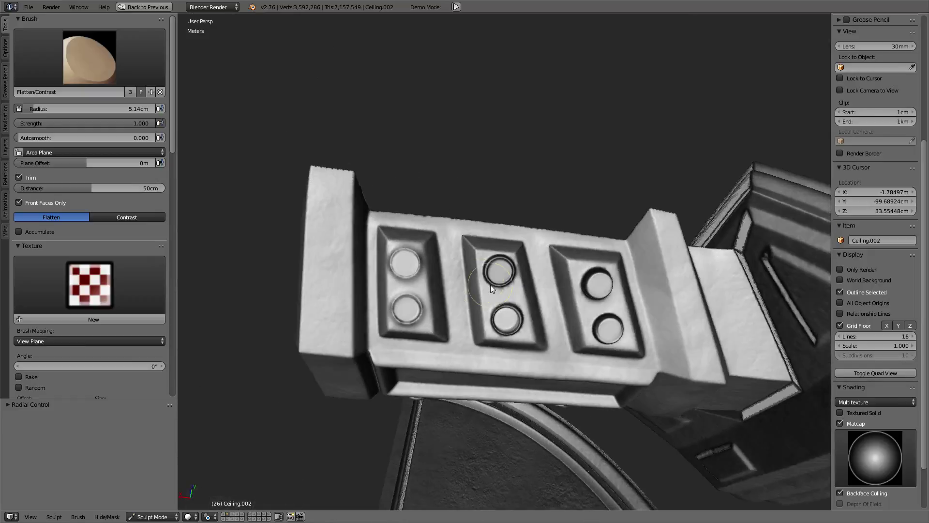
scroll(500, 260, "up", 2)
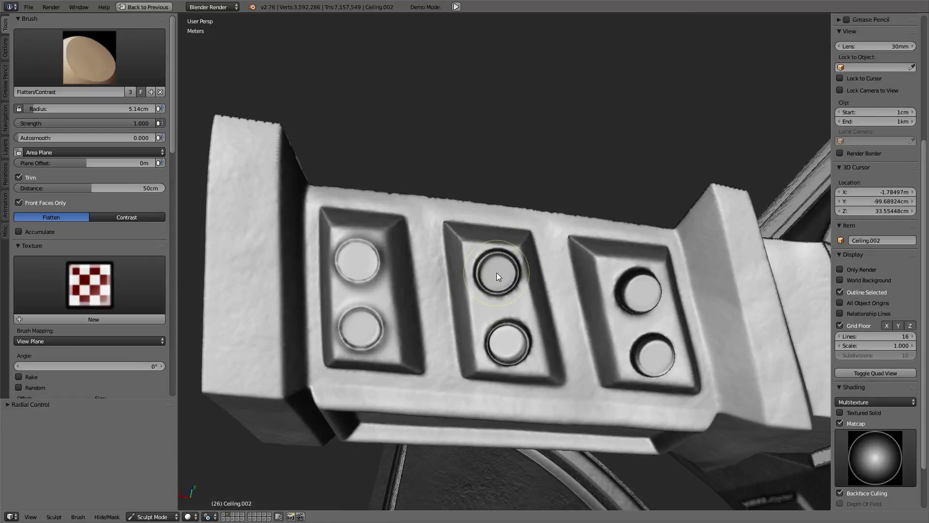
Step: Set the radius to 3.85cm and crisp the middle-panel and upper-right rivet rims
key("f")
left_click(488, 272)
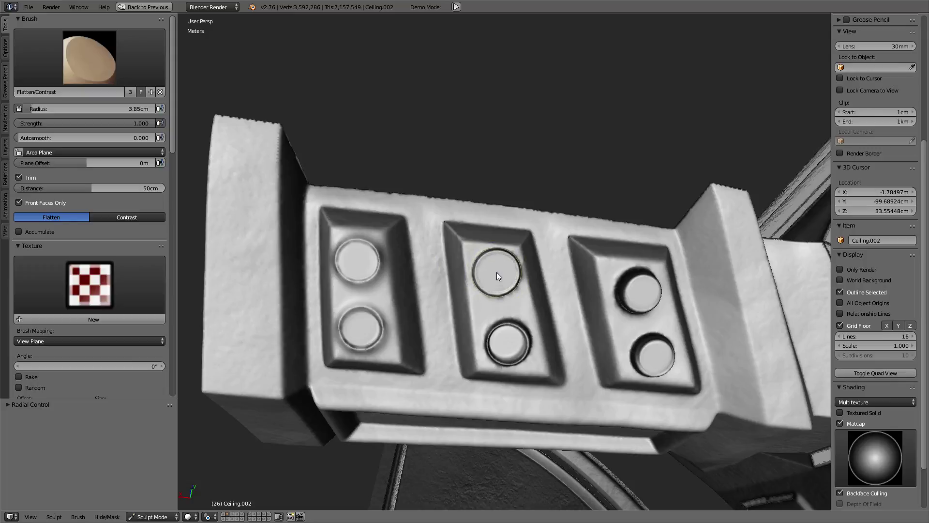
left_click(496, 272)
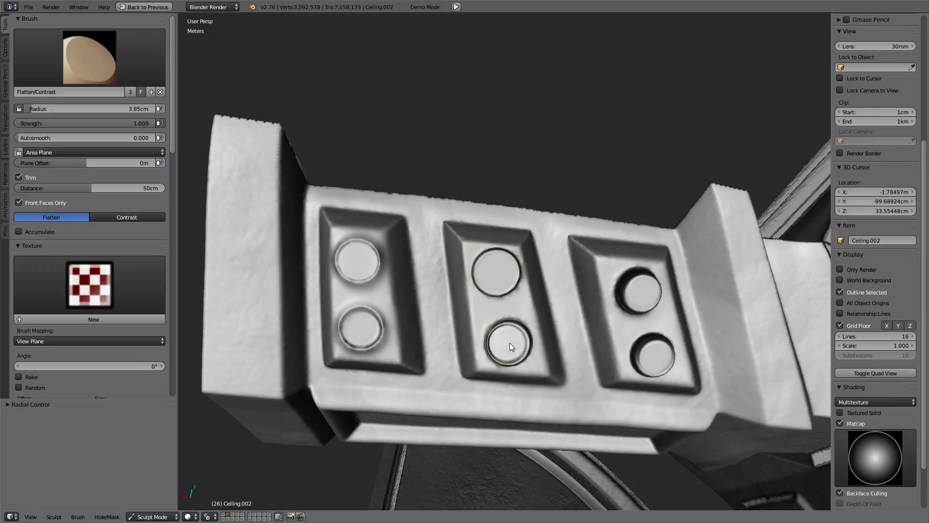
left_click(509, 343)
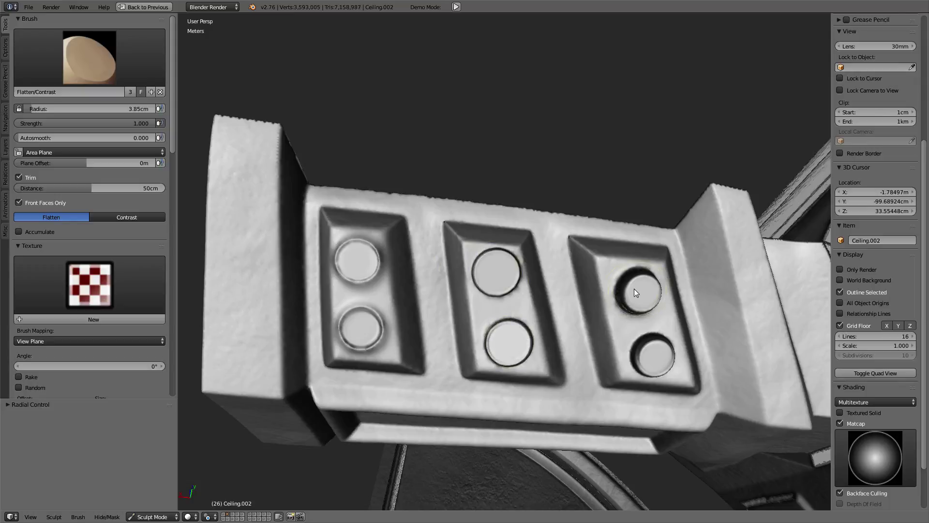
middle_click_drag(633, 288, 502, 311)
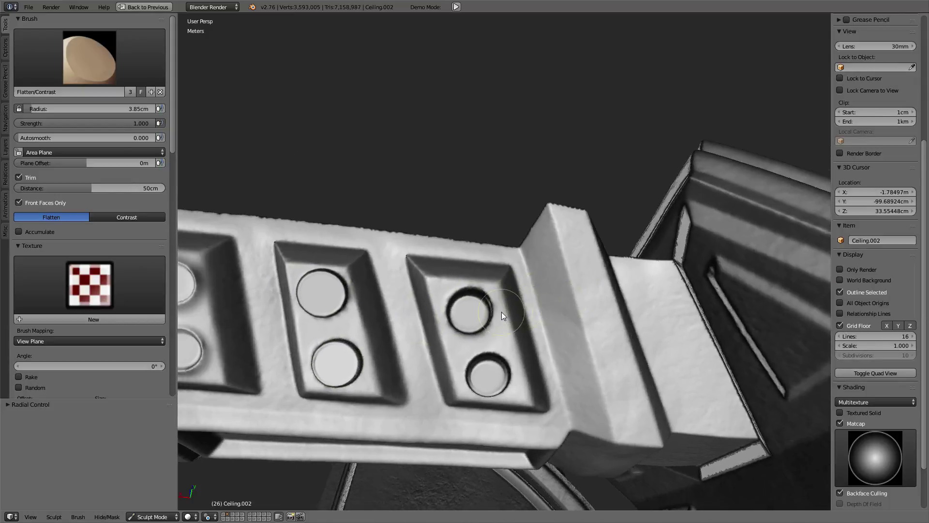
left_click(469, 313)
middle_click_drag(493, 362, 492, 355)
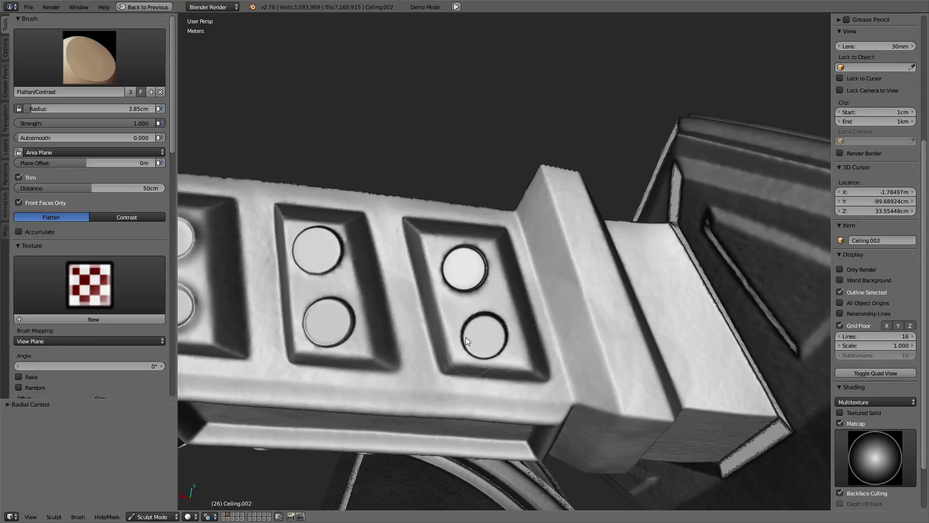
mouse_move(473, 283)
middle_mouse_down()
mouse_move(476, 239)
mouse_move(389, 256)
mouse_move(463, 281)
mouse_move(488, 322)
middle_mouse_up()
scroll(488, 322, "up", 4)
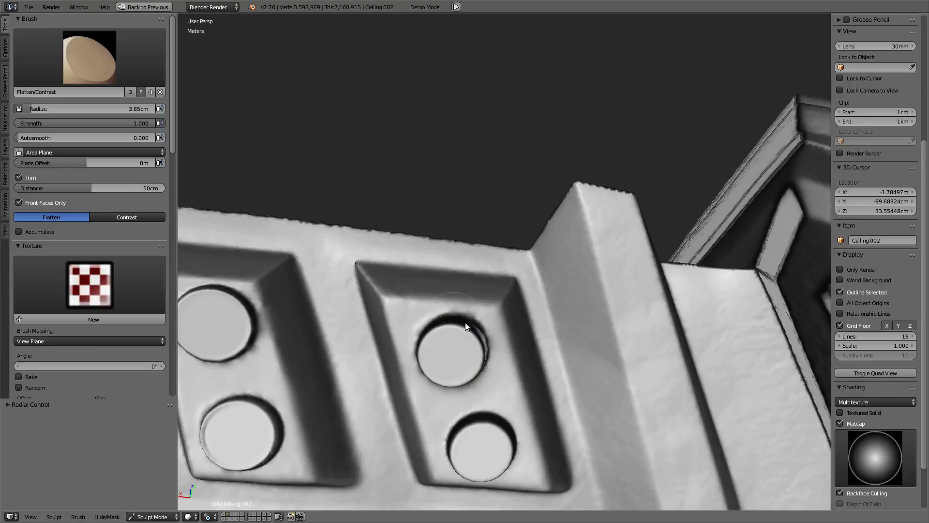
scroll(422, 316, "down", 5)
mouse_move(422, 316)
middle_mouse_down()
mouse_move(599, 333)
mouse_move(539, 273)
mouse_move(608, 253)
middle_mouse_up()
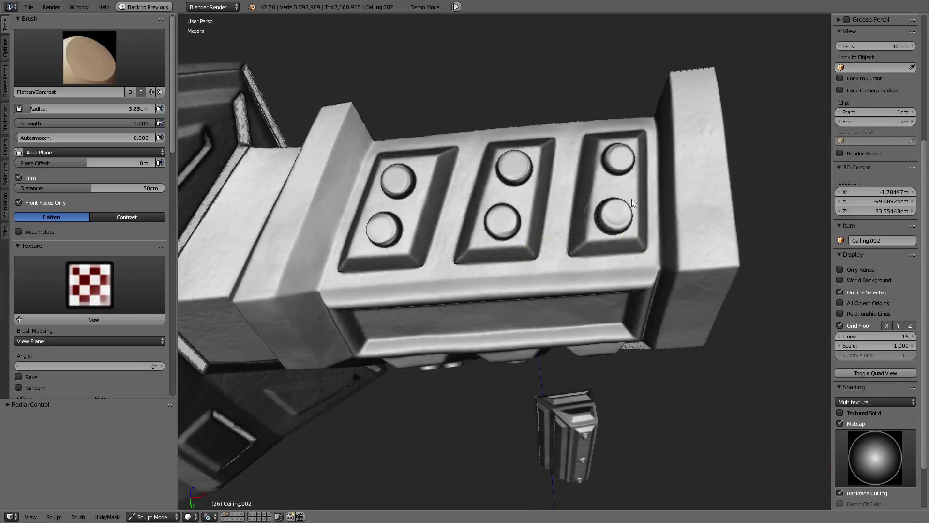
Step: Make Smooth the active brush with Dots stroke, 6.17cm radius and 0.556 strength
left_click(124, 66)
left_click(264, 160)
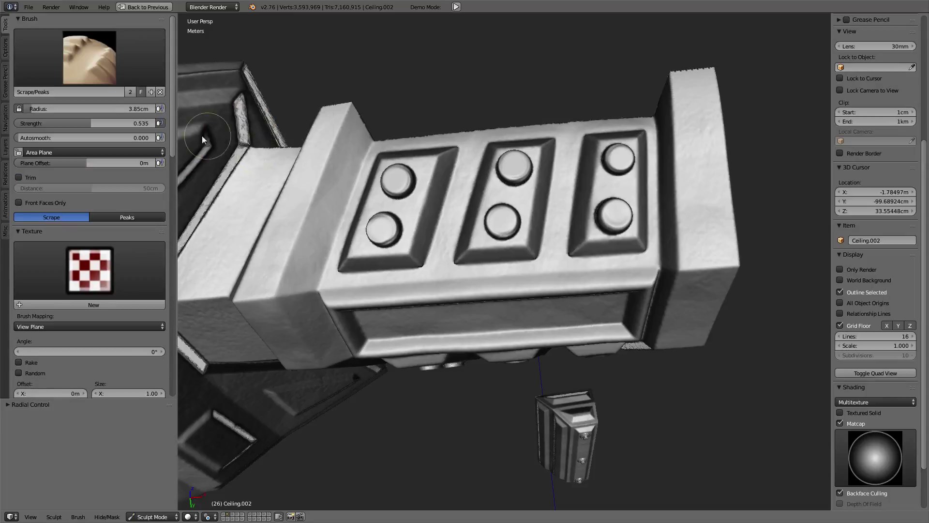
left_click(89, 57)
left_click(35, 203)
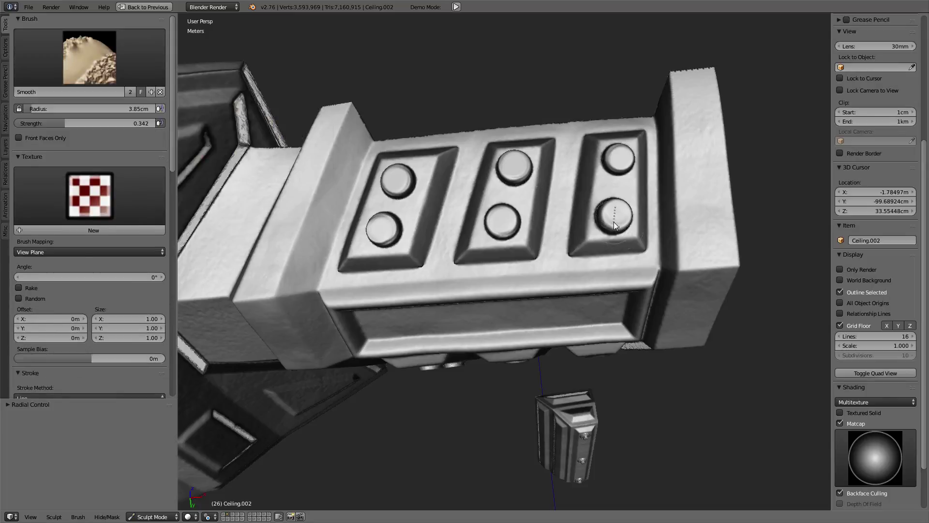
key("e")
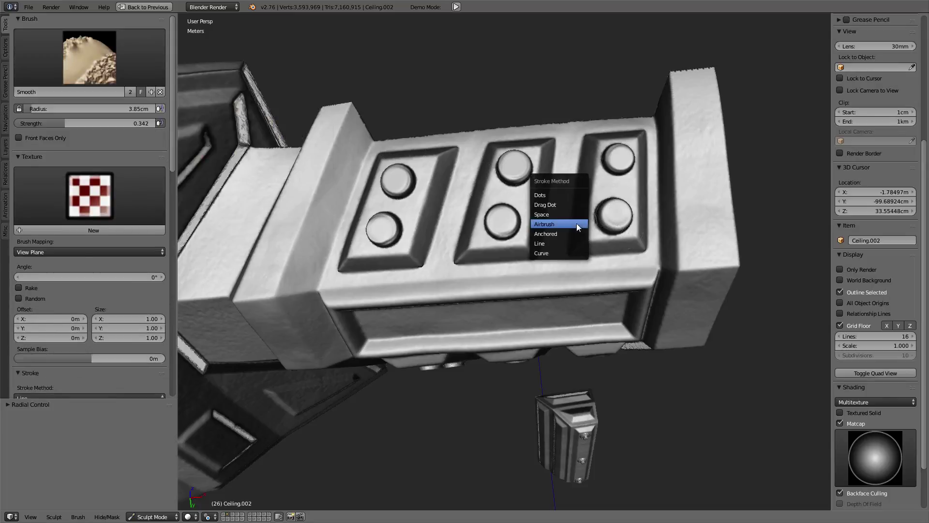
left_click(557, 188)
key("f")
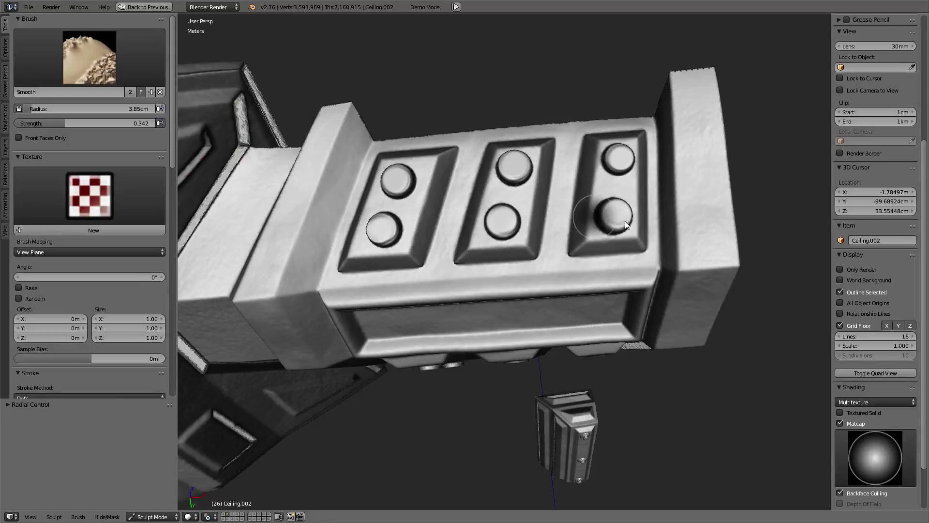
left_click(623, 220)
key("shift+f")
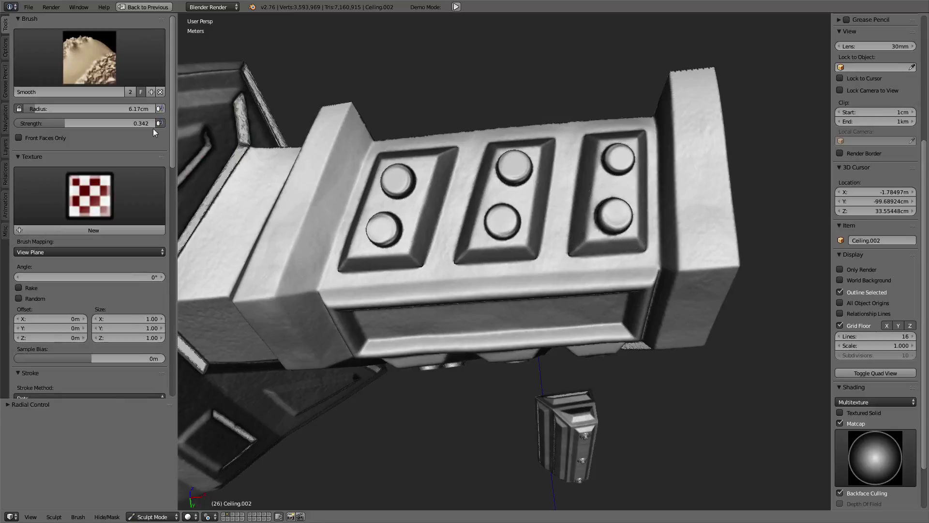
left_click(616, 218)
Step: Orbit around the ceiling piece to inspect the rivet panels from several angles
mouse_move(615, 224)
middle_mouse_down()
mouse_move(606, 226)
mouse_move(620, 268)
middle_mouse_up()
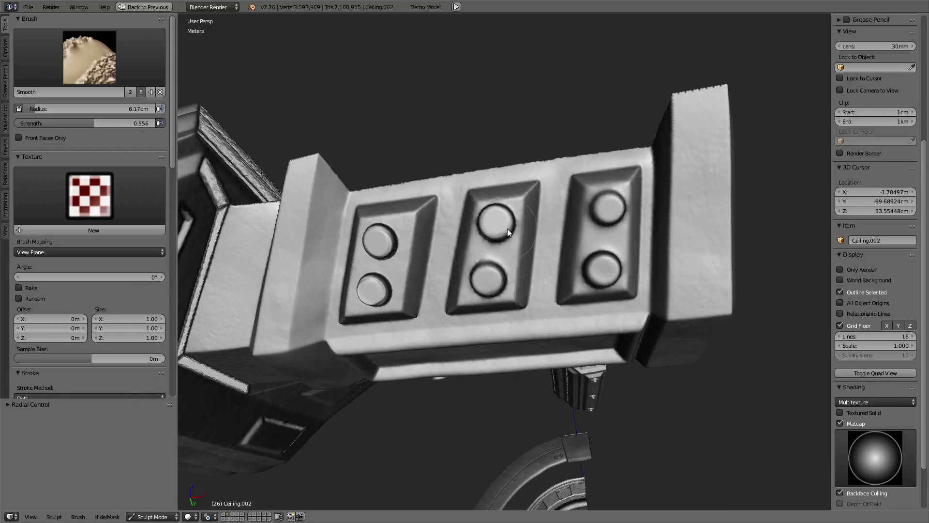
middle_click_drag(508, 229, 564, 254)
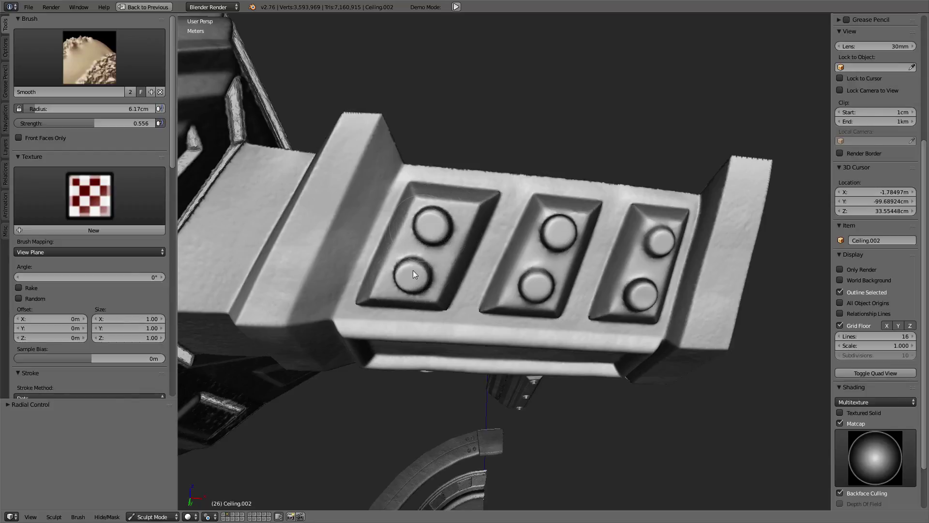
middle_click_drag(433, 255, 430, 234)
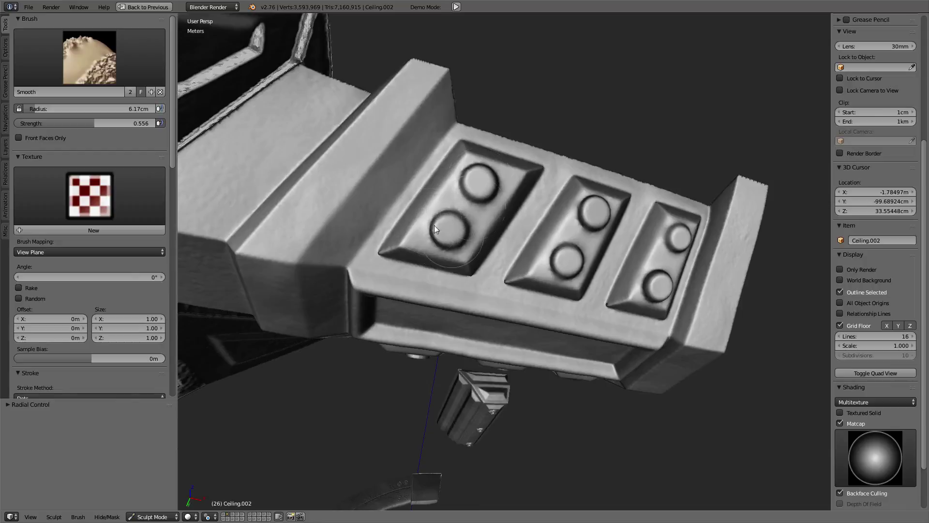
mouse_move(579, 210)
middle_mouse_down()
mouse_move(450, 230)
mouse_move(477, 268)
middle_mouse_up()
scroll(477, 268, "up", 5)
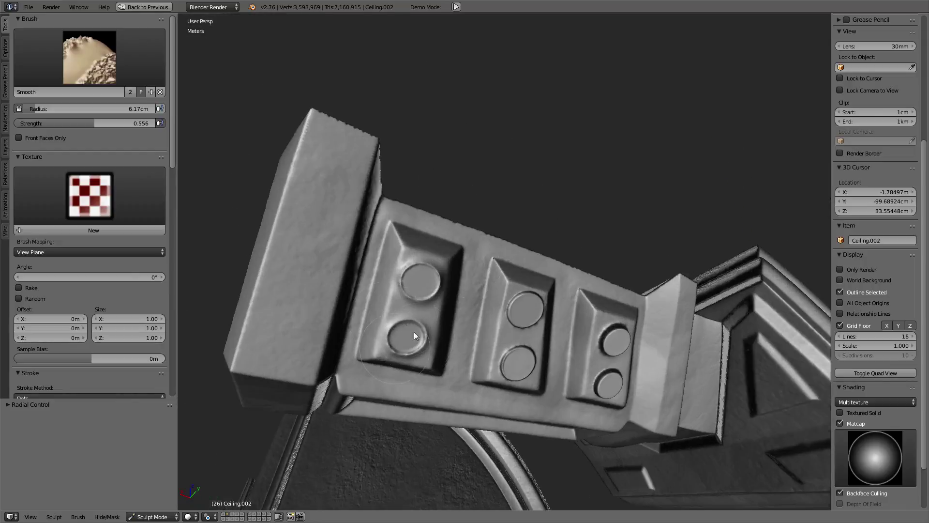
middle_click_drag(484, 287, 446, 284)
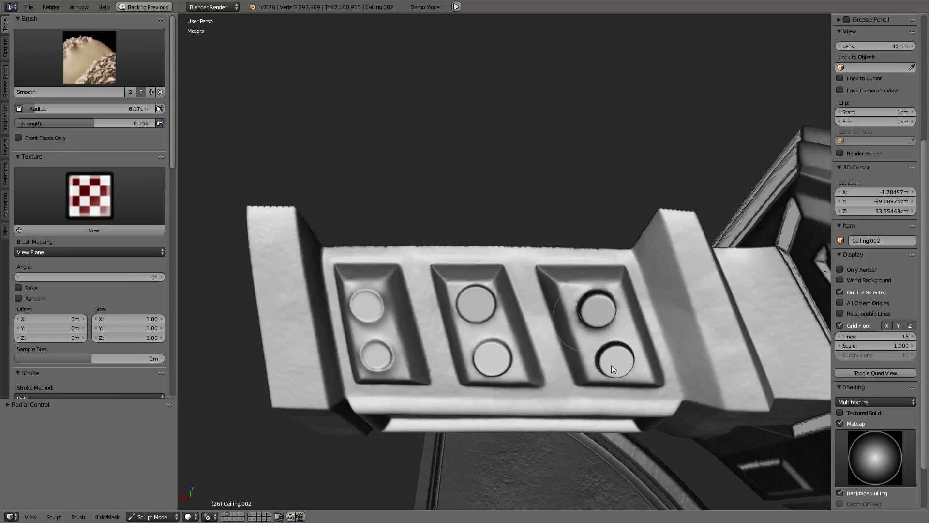
mouse_move(542, 246)
middle_mouse_down()
mouse_move(544, 225)
mouse_move(527, 259)
middle_mouse_up()
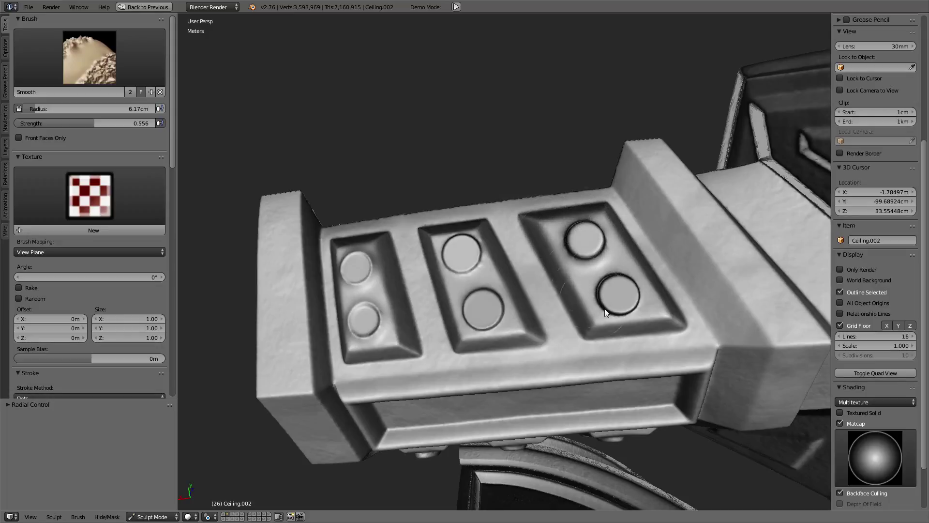
middle_click_drag(558, 216, 570, 222)
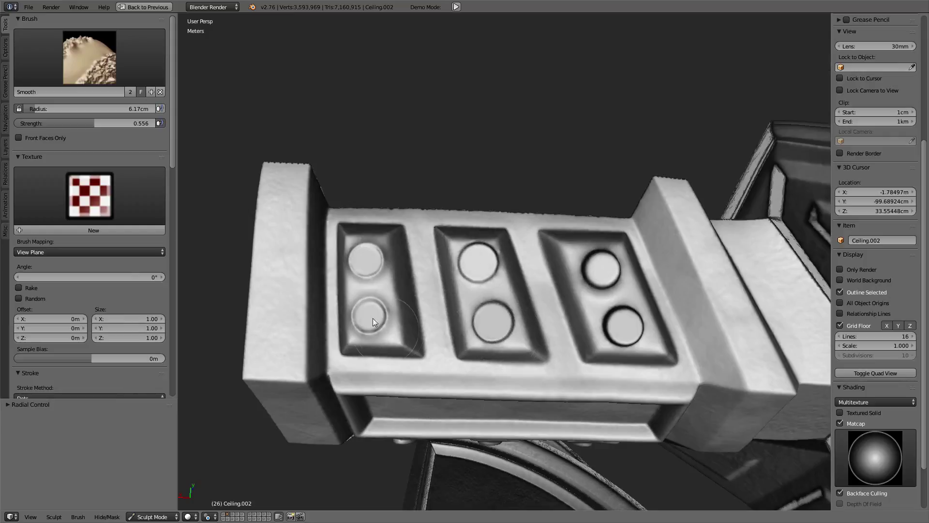
mouse_move(401, 269)
middle_mouse_down()
mouse_move(595, 299)
mouse_move(604, 276)
mouse_move(422, 285)
mouse_move(403, 277)
middle_mouse_up()
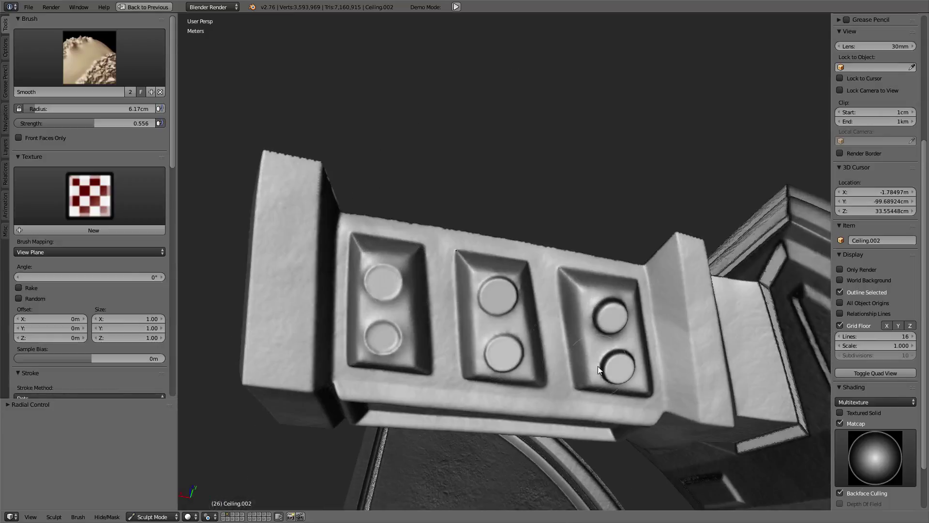
middle_click_drag(598, 366, 568, 354)
Step: Switch to the Flatten/Contrast brush at 4.45cm radius and flatten the upper-right rivet's rim
left_click(89, 59)
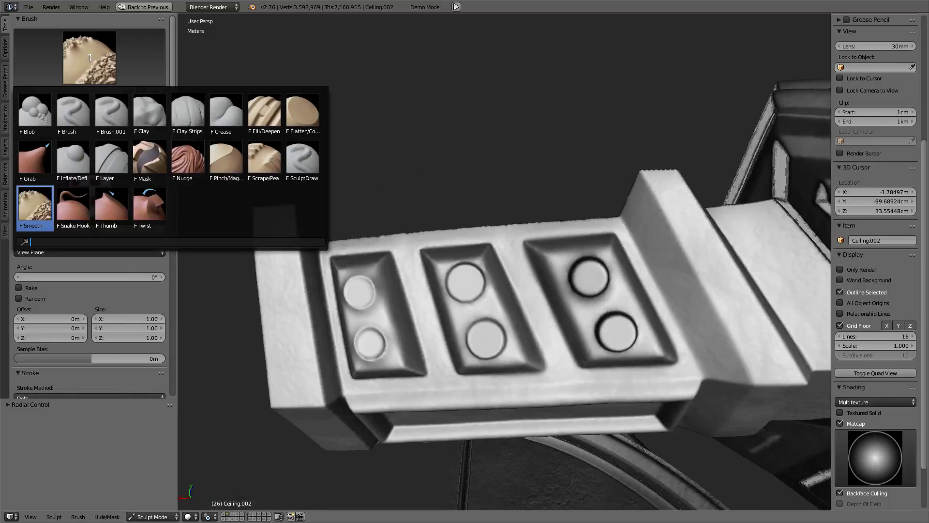
left_click(303, 111)
scroll(629, 292, "up", 2)
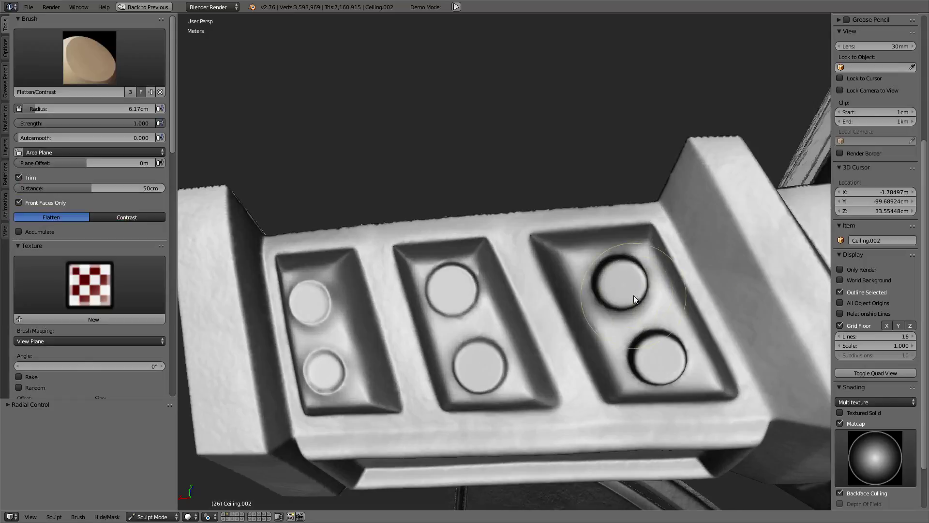
middle_click_drag(633, 295, 622, 295)
left_click_drag(617, 277, 603, 279)
key("f")
left_click(590, 279)
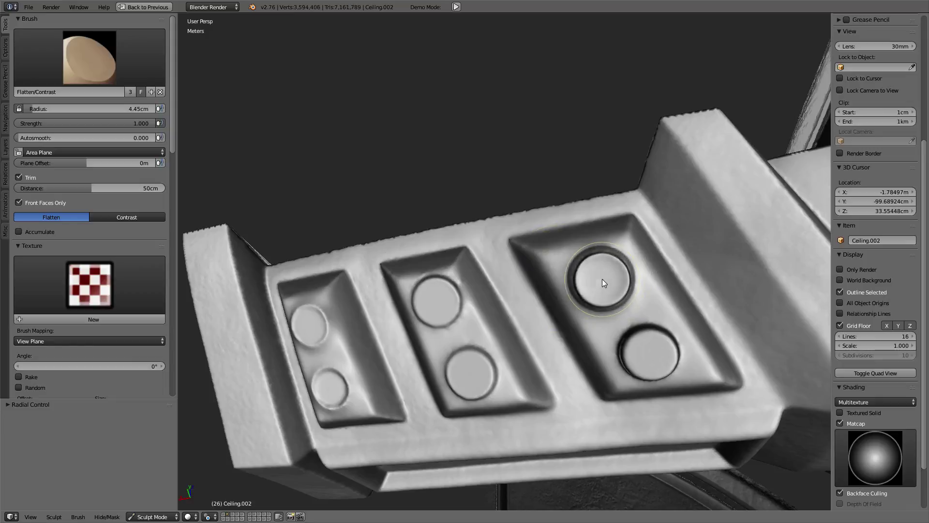
Step: Undo the widened ring, then flatten the right and middle buttons into wider discs
key("ctrl+z")
key("ctrl+z")
middle_click_drag(621, 318, 650, 357)
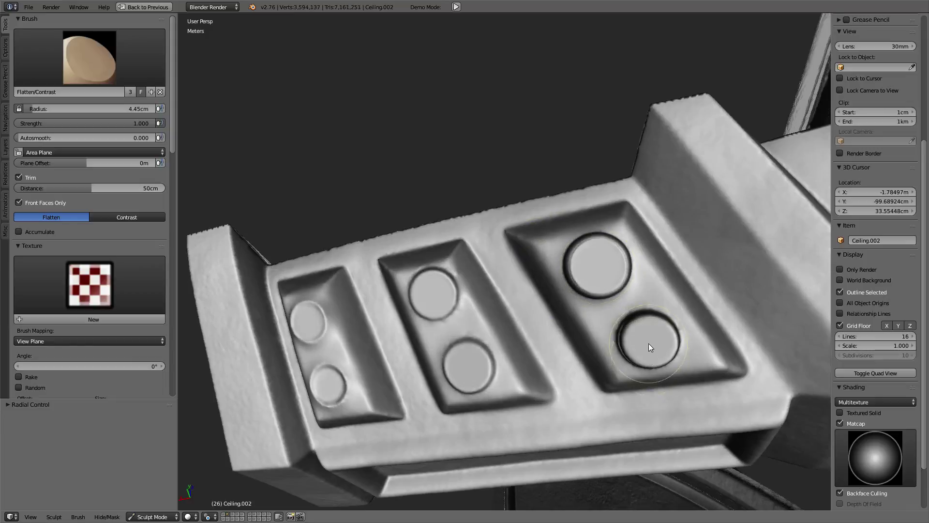
left_click_drag(648, 344, 650, 338)
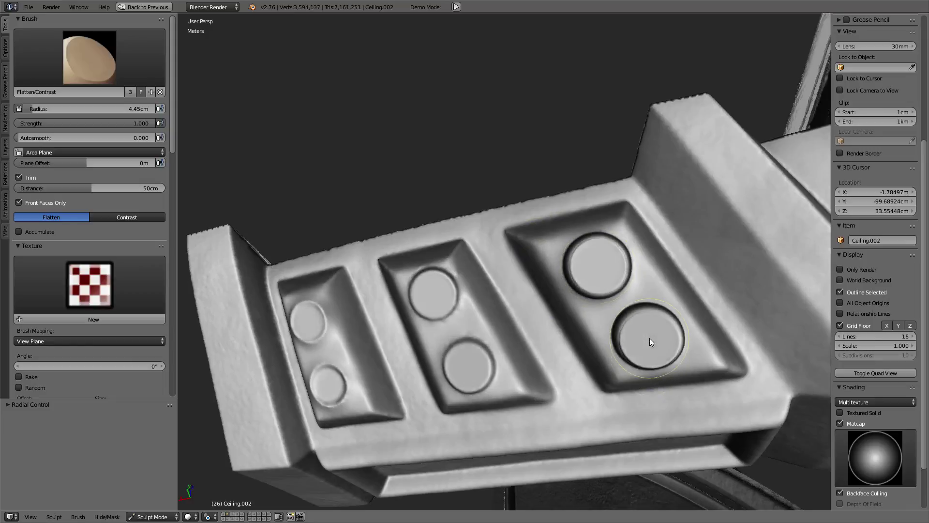
middle_click_drag(447, 319, 495, 344)
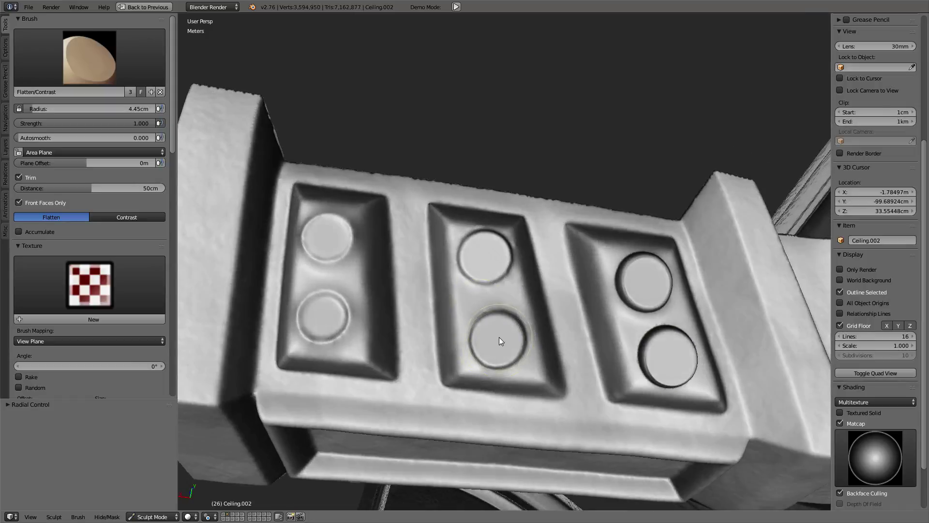
left_click_drag(499, 337, 497, 334)
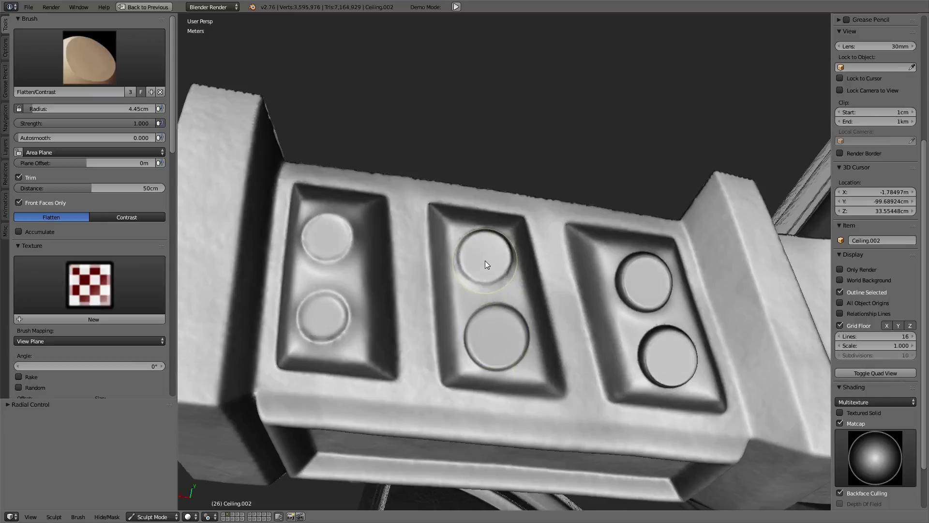
left_click_drag(486, 262, 486, 262)
Step: Flatten the lower-left and upper-left buttons into larger discs
middle_click_drag(376, 291, 446, 300)
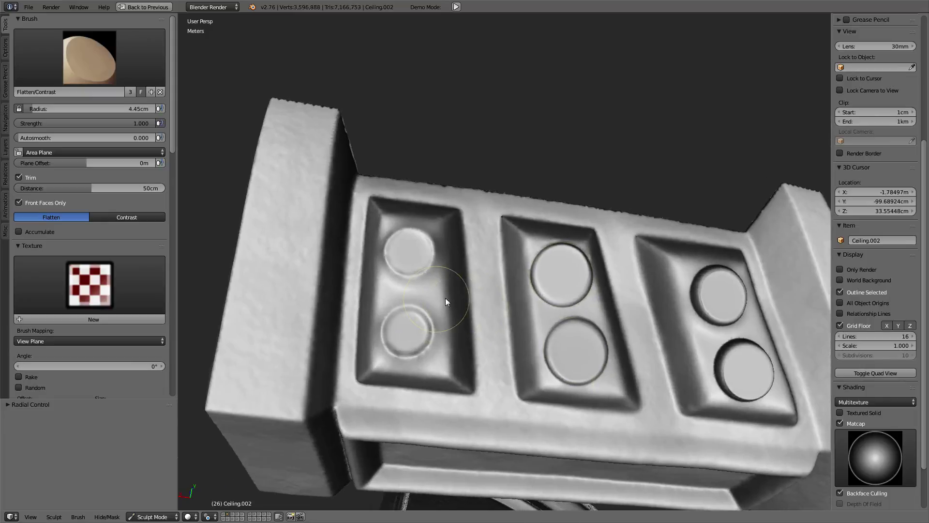
left_click_drag(450, 345, 451, 344)
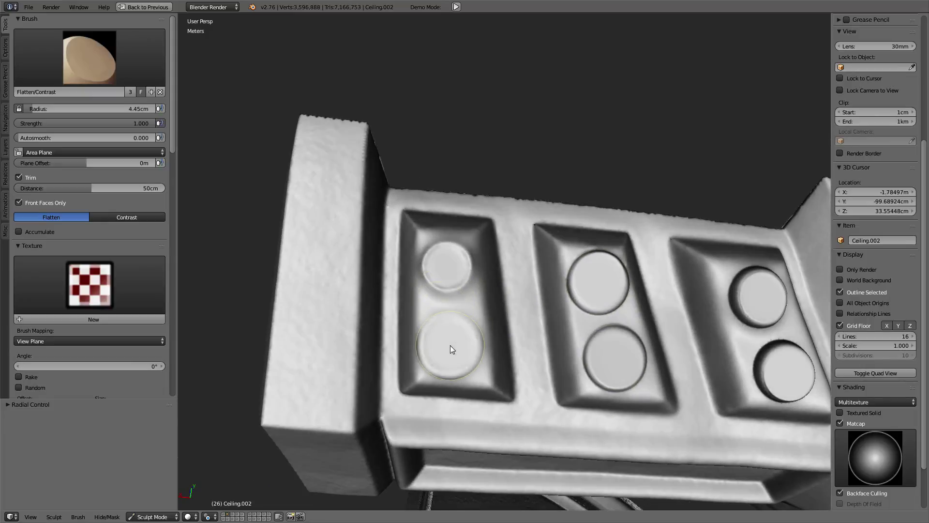
left_click_drag(444, 269, 448, 267)
scroll(625, 272, "down", 3)
mouse_move(448, 267)
middle_mouse_down()
mouse_move(625, 272)
mouse_move(573, 306)
mouse_move(620, 293)
mouse_move(773, 309)
mouse_move(550, 286)
mouse_move(611, 269)
middle_mouse_up()
scroll(522, 291, "up", 3)
middle_click_drag(522, 291, 522, 281)
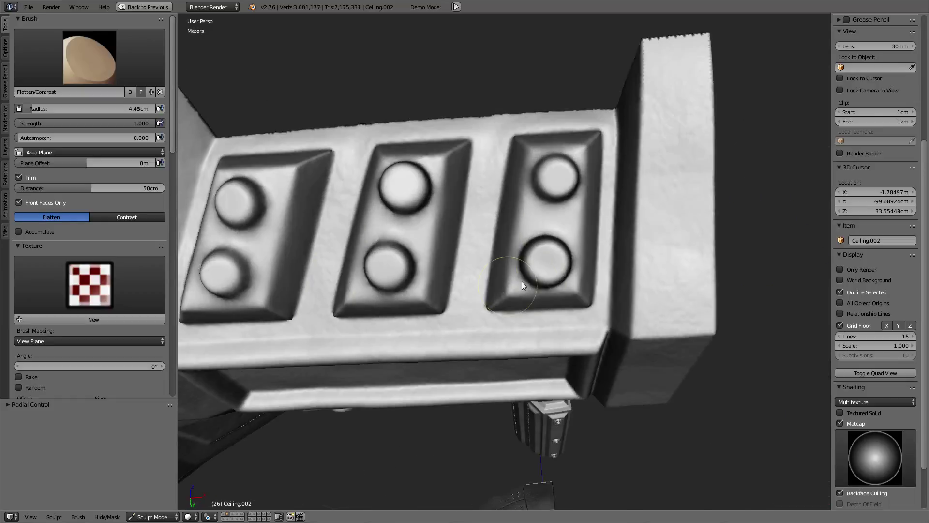
Step: Rework the lower-right button's rim, undoing strokes, and flatten the upper-right button
left_click(546, 261)
left_click(545, 260)
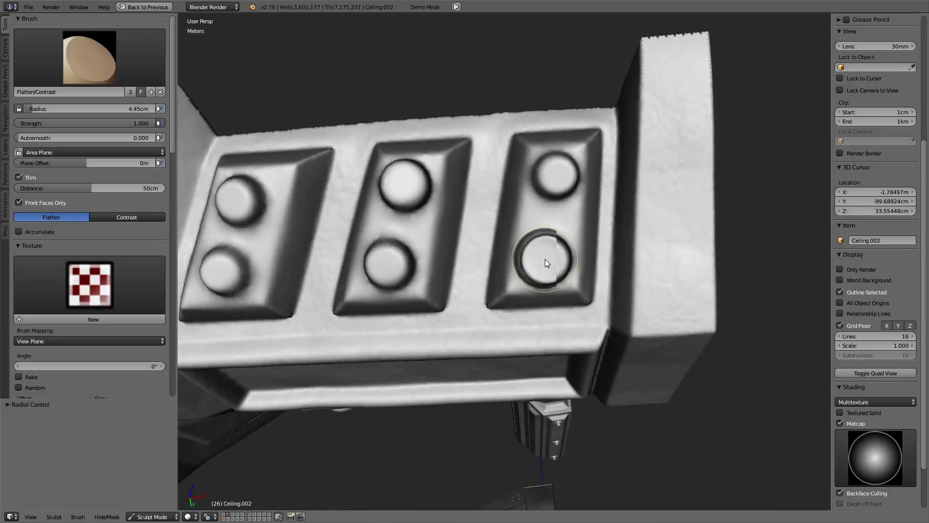
key("ctrl+z")
key("ctrl+z")
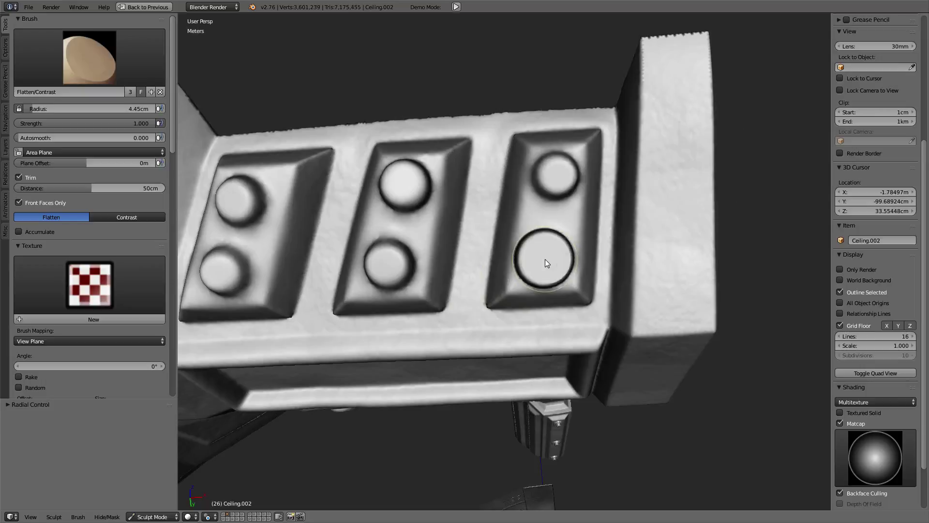
key("ctrl+z")
key("ctrl+z")
left_click(556, 174)
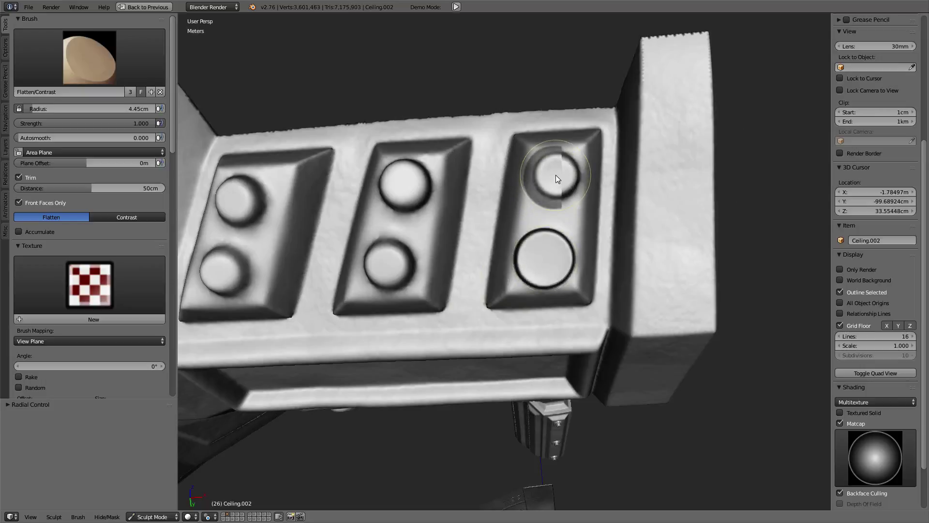
key("ctrl+z")
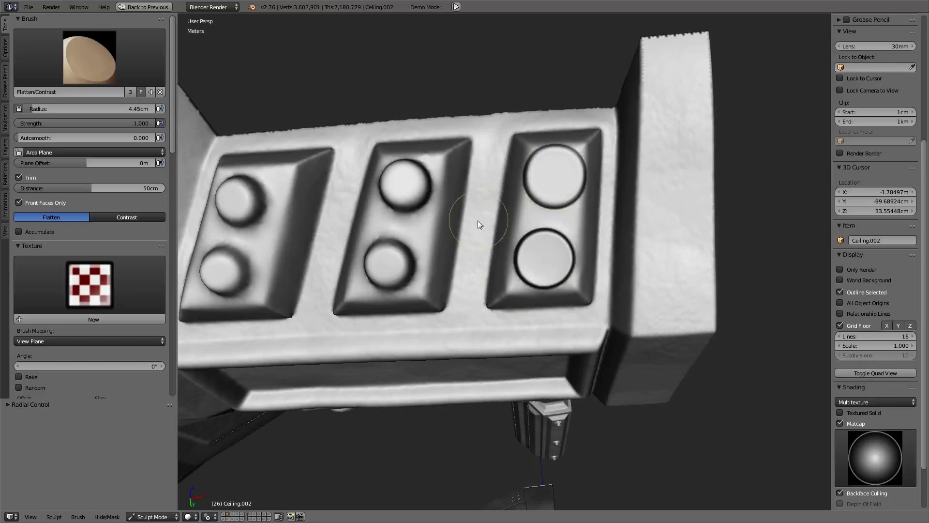
Step: Flatten the middle and left buttons to thin rings with crisp rims
mouse_move(461, 239)
middle_mouse_down()
mouse_move(505, 243)
mouse_move(474, 272)
middle_mouse_up()
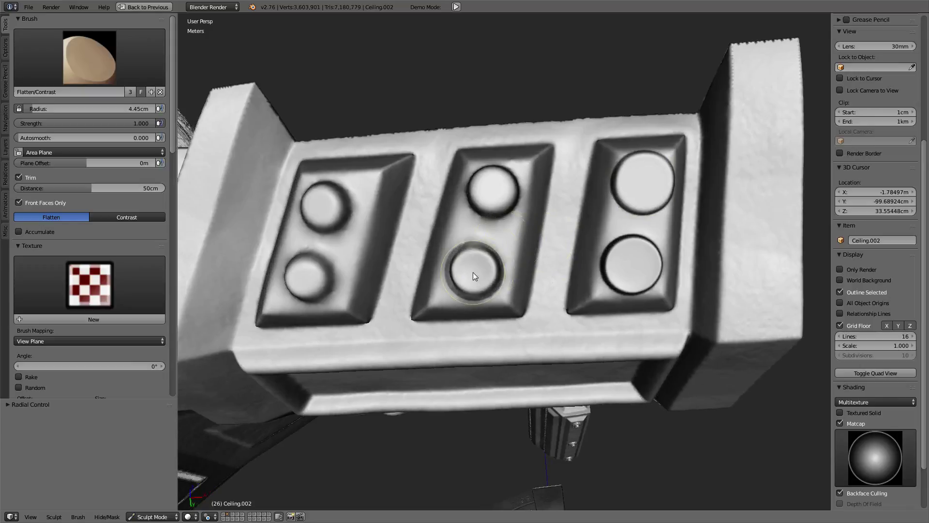
left_click(474, 272)
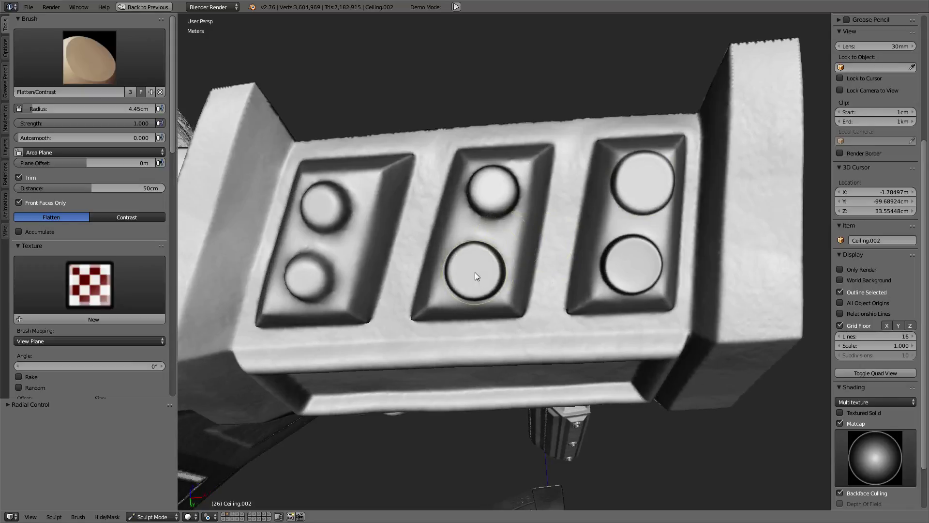
left_click(493, 194)
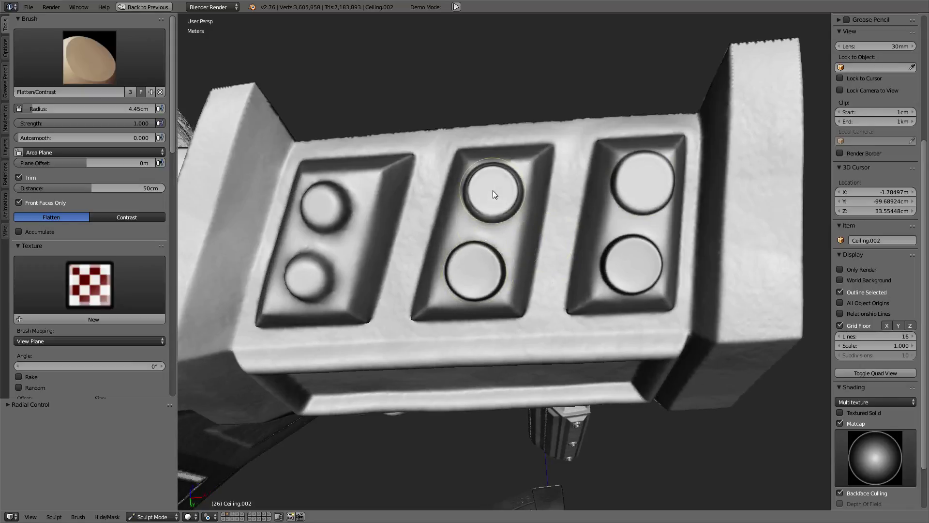
left_click(323, 202)
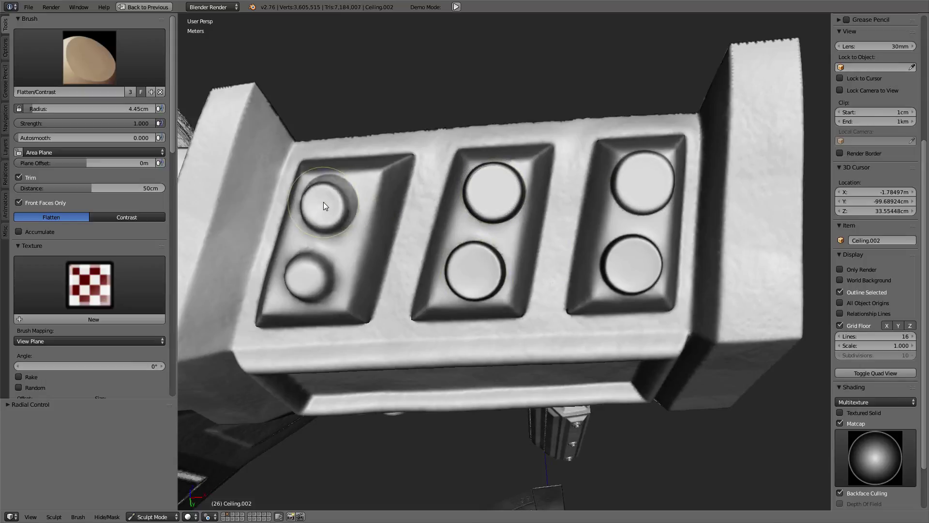
left_click(323, 204)
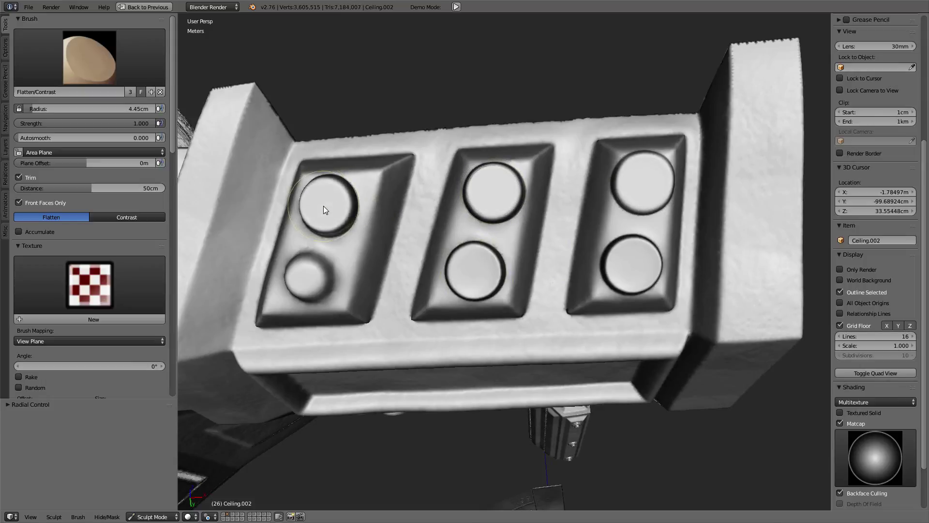
key("ctrl+z")
left_click_drag(310, 276, 311, 279)
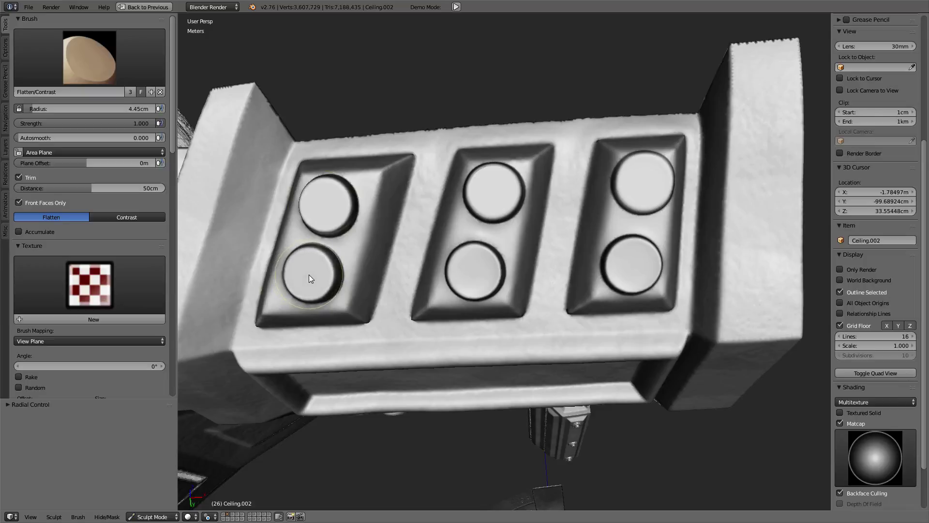
mouse_move(512, 283)
middle_mouse_down()
mouse_move(507, 212)
mouse_move(412, 315)
mouse_move(576, 268)
mouse_move(536, 265)
mouse_move(422, 326)
middle_mouse_up()
Step: Try a dent in the triangular recess, undo it, and set brush radius to 3.27cm
scroll(475, 341, "up", 3)
middle_click_drag(477, 341, 445, 266)
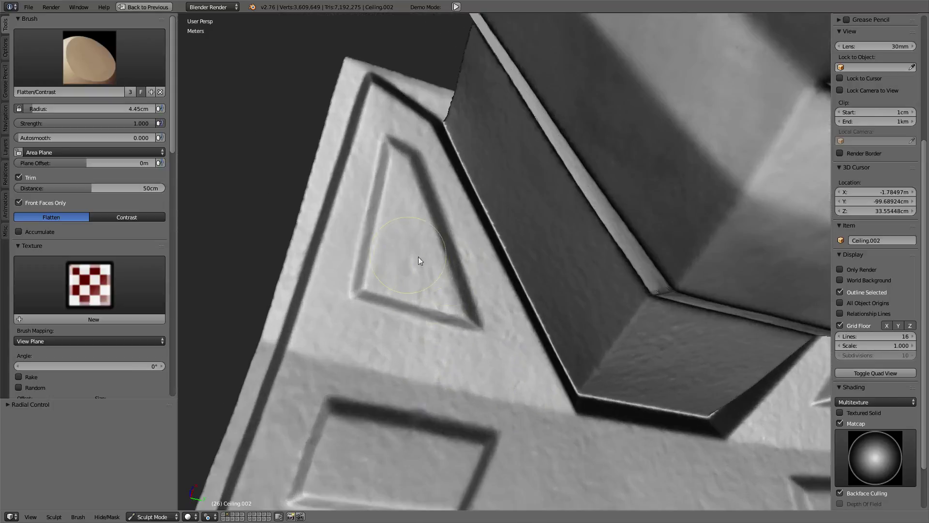
left_click_drag(439, 267, 415, 275)
key("ctrl+z")
key("ctrl+z")
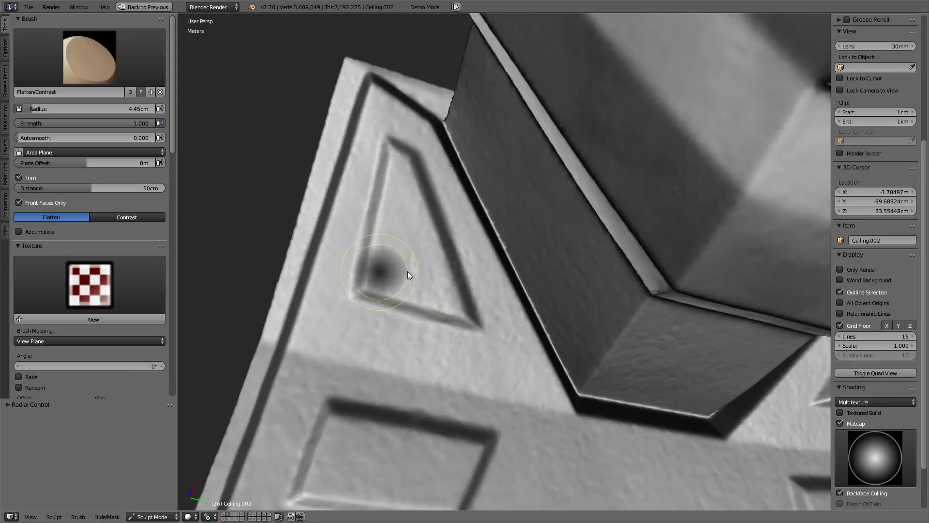
key("f")
left_click(409, 261)
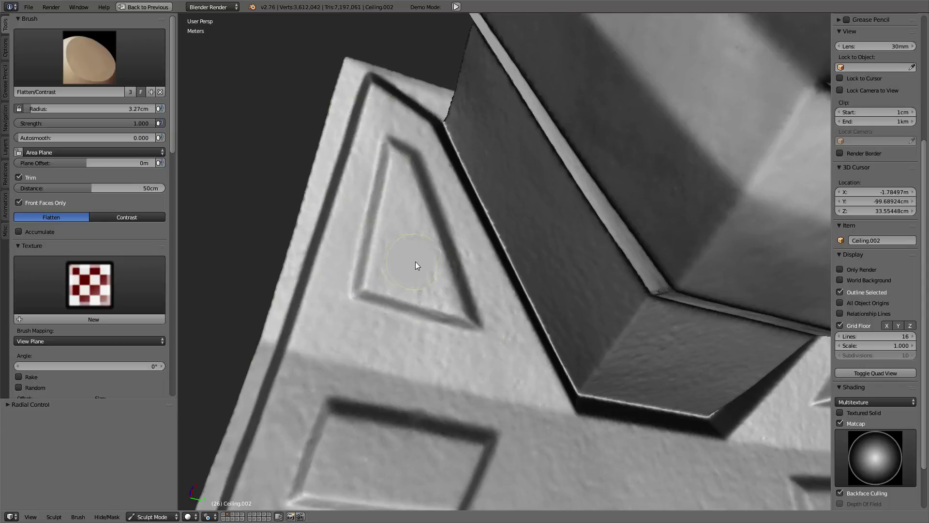
Step: Orbit and zoom out to view the whole column base
mouse_move(415, 261)
middle_mouse_down()
mouse_move(502, 277)
mouse_move(566, 264)
middle_mouse_up()
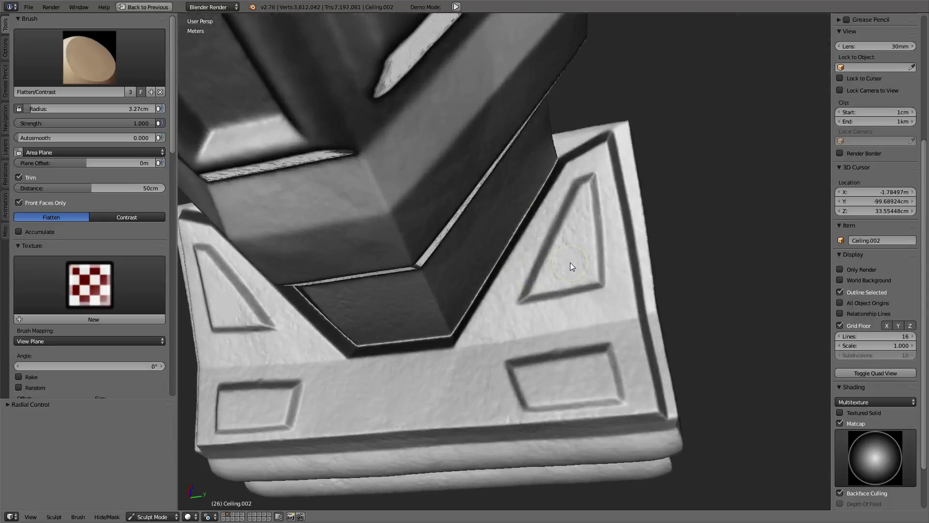
scroll(570, 262, "down", 3)
mouse_move(480, 345)
middle_mouse_down()
mouse_move(452, 277)
mouse_move(356, 312)
mouse_move(614, 244)
mouse_move(518, 259)
mouse_move(426, 255)
mouse_move(502, 274)
mouse_move(510, 239)
mouse_move(509, 283)
middle_mouse_up()
scroll(521, 277, "up", 3)
scroll(444, 279, "up", 2)
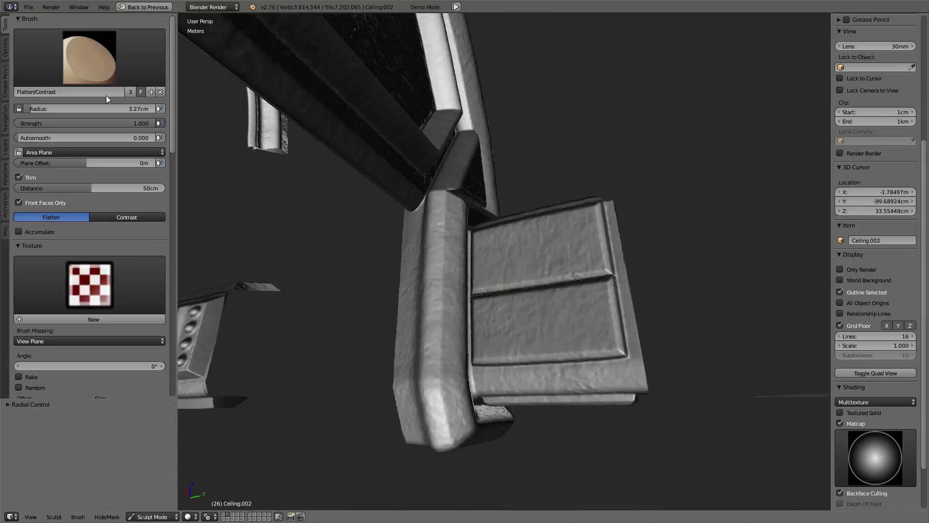
left_click(101, 79)
Step: Make Brush.001, the rivet-textured Dots-stroke brush, the active sculpt brush
left_click(70, 120)
left_click(96, 81)
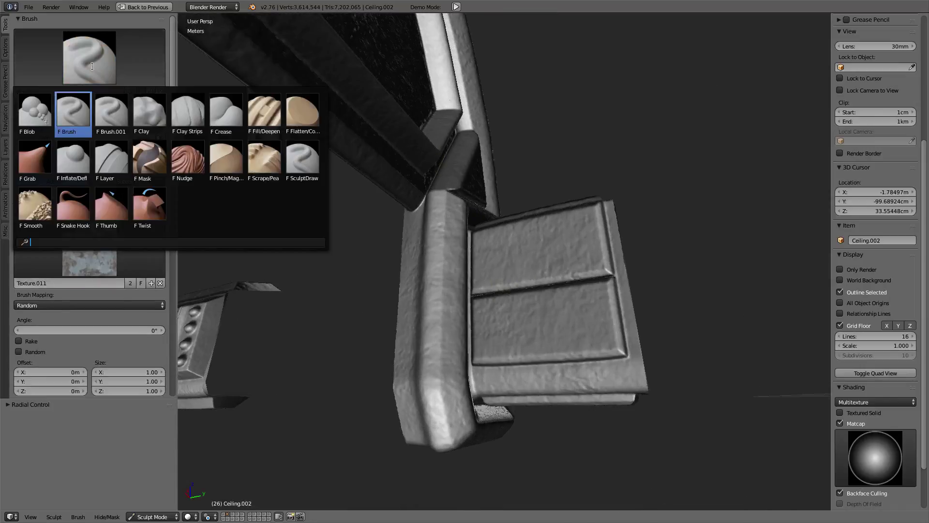
left_click(106, 106)
scroll(128, 224, "down", 5)
scroll(128, 224, "down", 3)
mouse_move(493, 329)
middle_mouse_down()
mouse_move(516, 336)
mouse_move(492, 321)
middle_mouse_up()
scroll(492, 329, "up", 2)
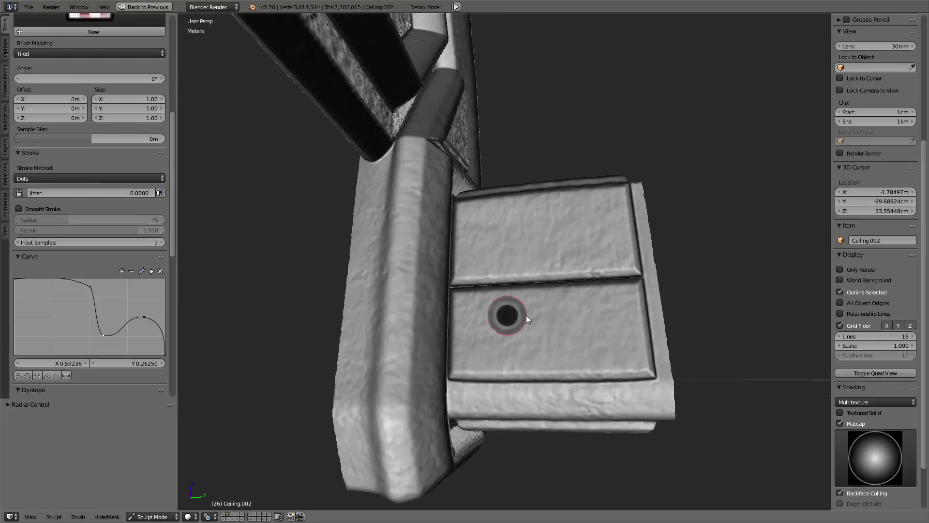
Step: Stamp rivets at the corners and middle edges of both stacked plates
left_click(470, 356)
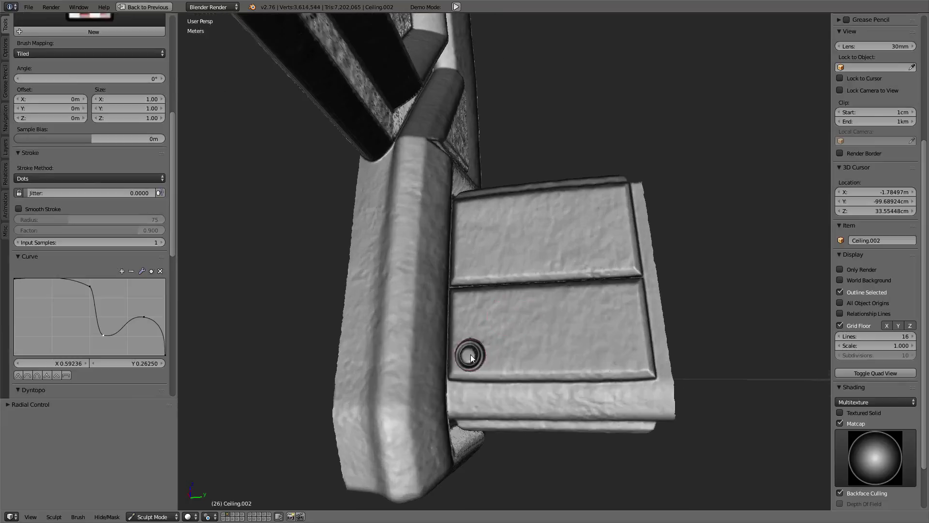
left_click(625, 349)
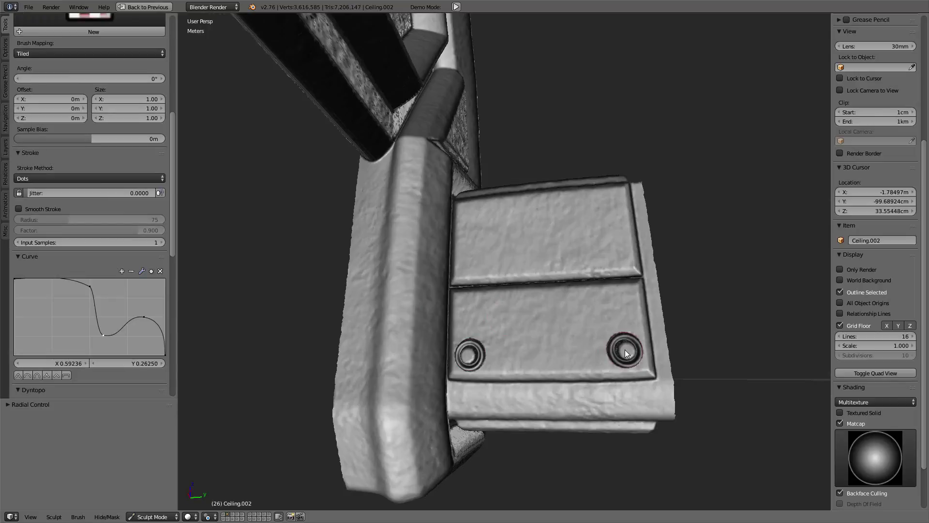
left_click(616, 249)
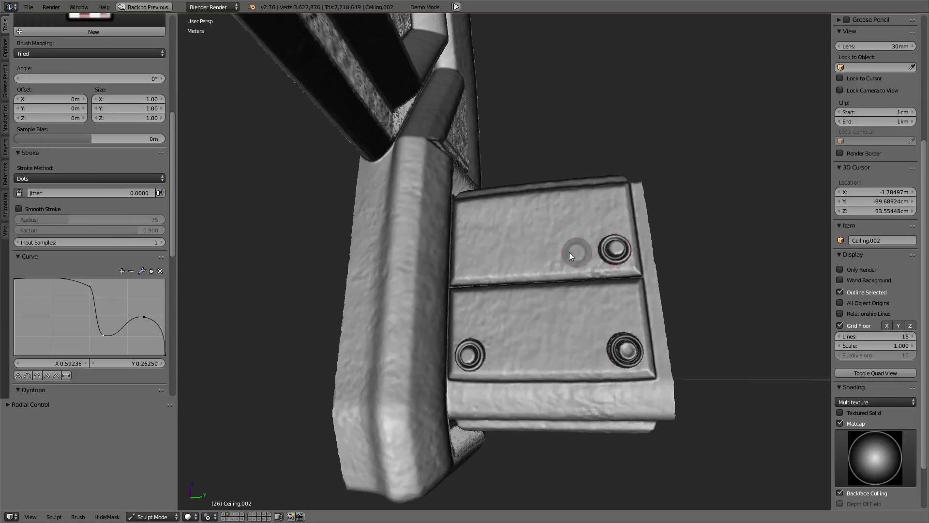
left_click(473, 261)
mouse_move(487, 254)
middle_mouse_down()
mouse_move(573, 253)
mouse_move(529, 325)
middle_mouse_up()
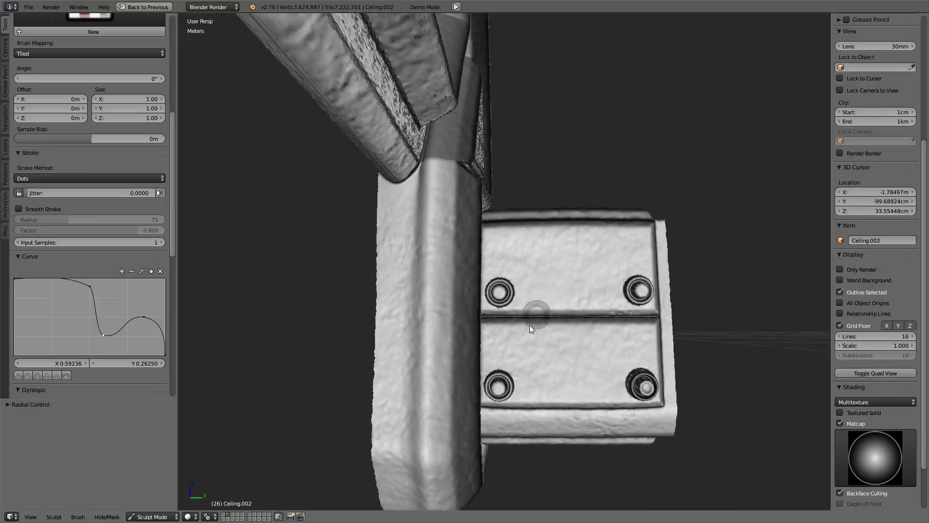
left_click(497, 339)
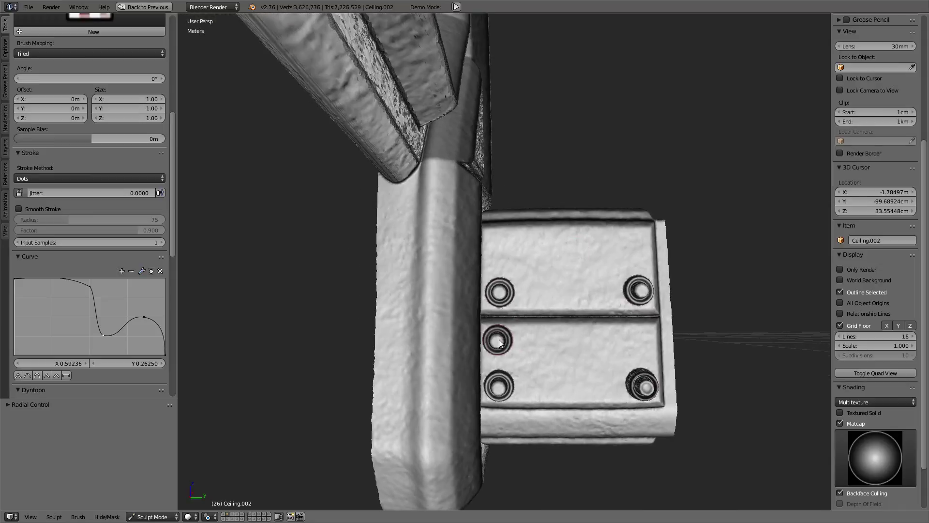
left_click(639, 340)
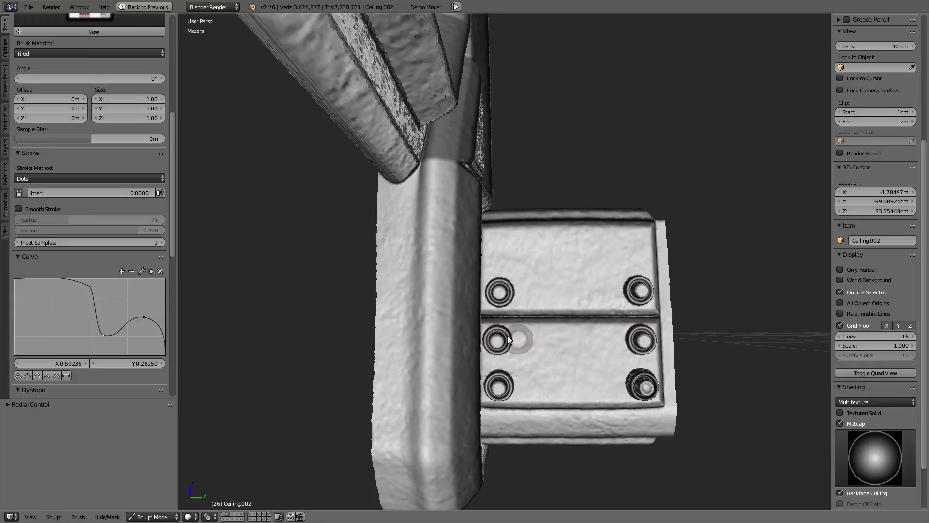
mouse_move(520, 339)
middle_mouse_down()
mouse_move(487, 253)
mouse_move(462, 310)
mouse_move(411, 303)
mouse_move(514, 306)
mouse_move(653, 247)
mouse_move(649, 235)
middle_mouse_up()
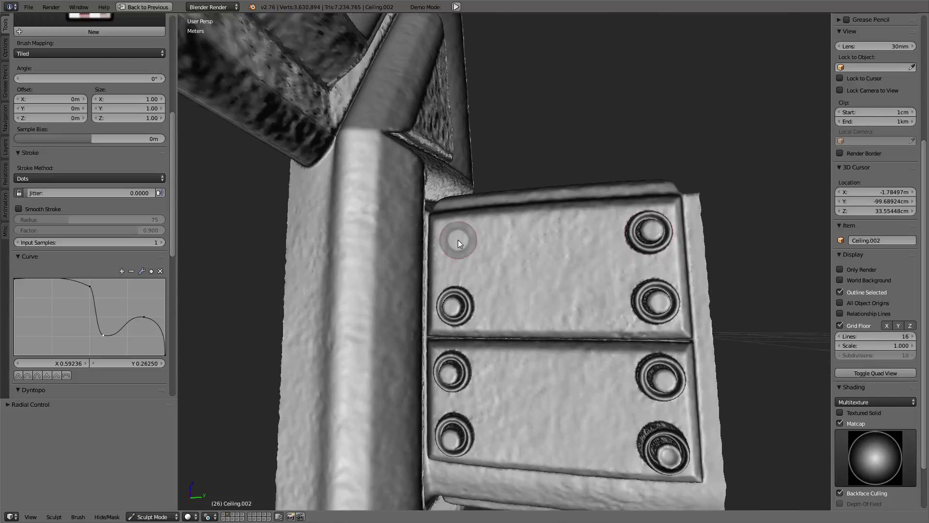
mouse_move(457, 239)
middle_mouse_down()
mouse_move(623, 255)
mouse_move(577, 263)
mouse_move(581, 226)
mouse_move(580, 239)
middle_mouse_up()
mouse_move(483, 314)
middle_mouse_down()
mouse_move(470, 246)
mouse_move(471, 278)
mouse_move(483, 285)
mouse_move(285, 159)
middle_mouse_up()
Step: Set Autosmooth to 0 and stamp four rivets at the panel's corners
scroll(36, 187, "up", 3)
scroll(45, 197, "up", 5)
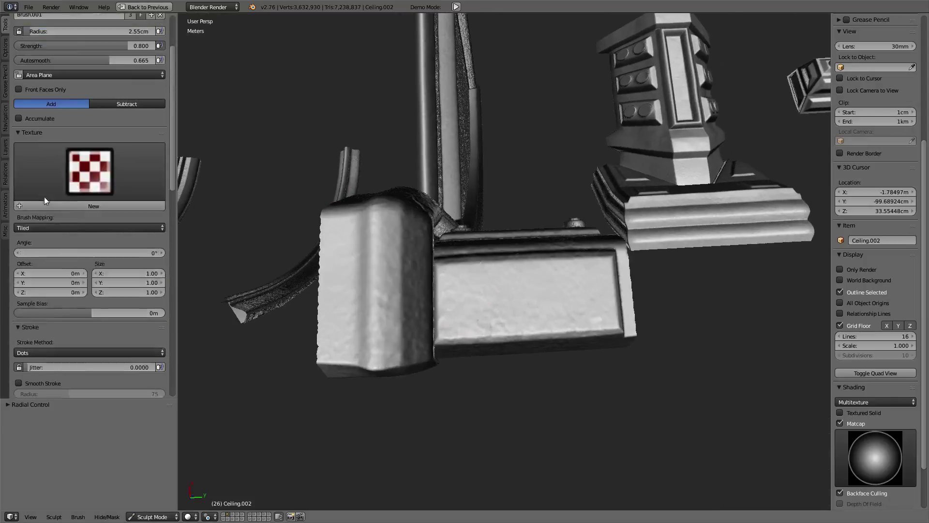
scroll(47, 196, "up", 4)
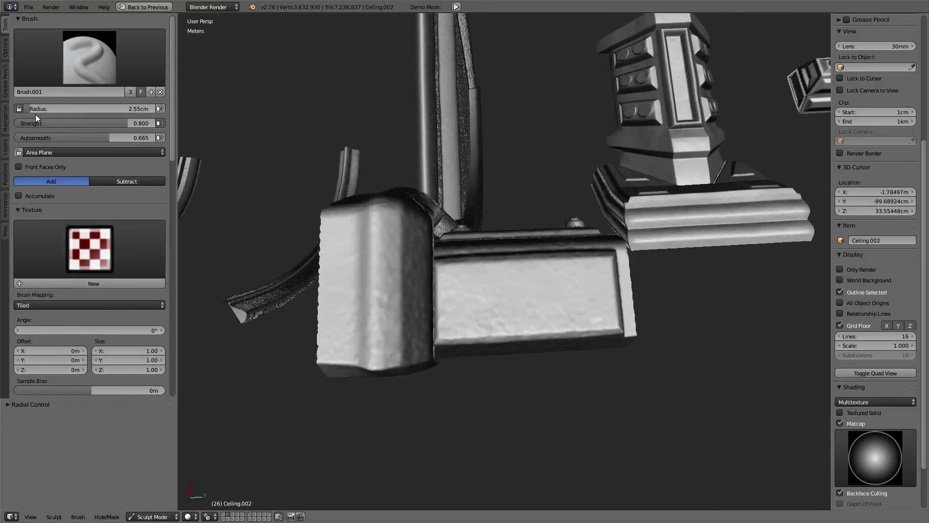
left_click_drag(41, 136, 20, 135)
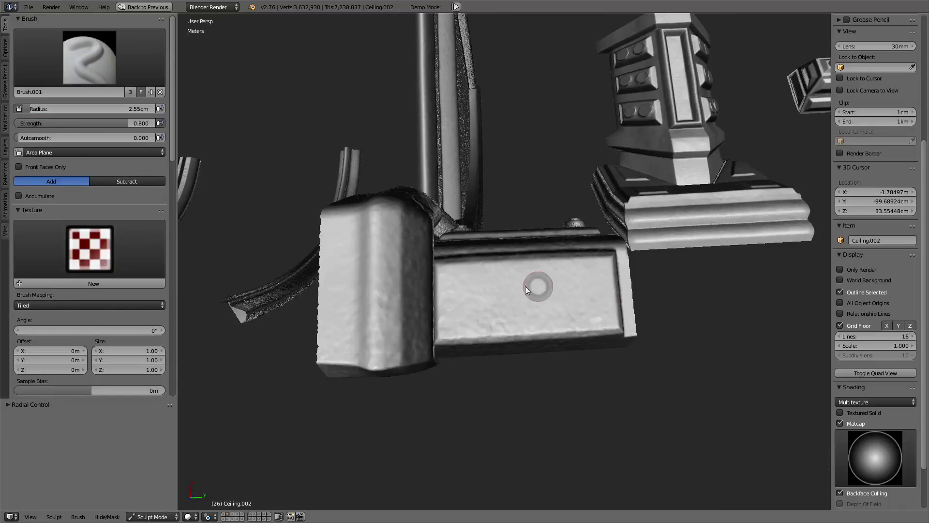
left_click(455, 281)
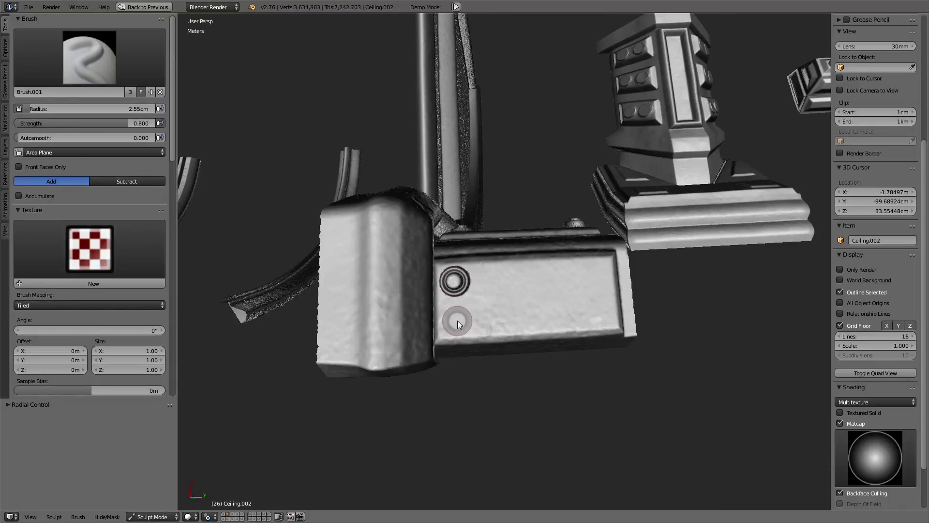
left_click(457, 321)
left_click(595, 274)
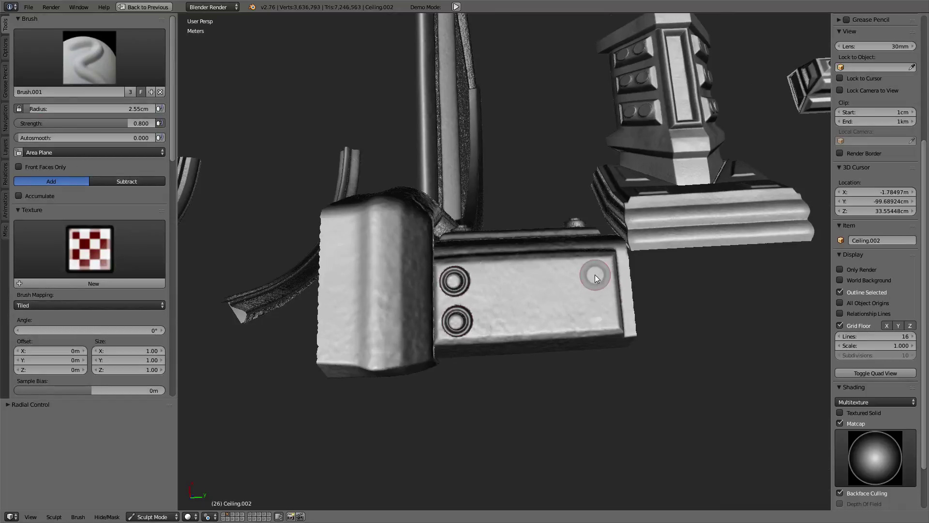
left_click(599, 310)
Step: Set Brush.001's Autosmooth back to 1.000
mouse_move(595, 211)
middle_mouse_down()
mouse_move(411, 166)
mouse_move(393, 207)
mouse_move(481, 176)
mouse_move(400, 200)
mouse_move(387, 232)
mouse_move(442, 217)
mouse_move(463, 194)
middle_mouse_up()
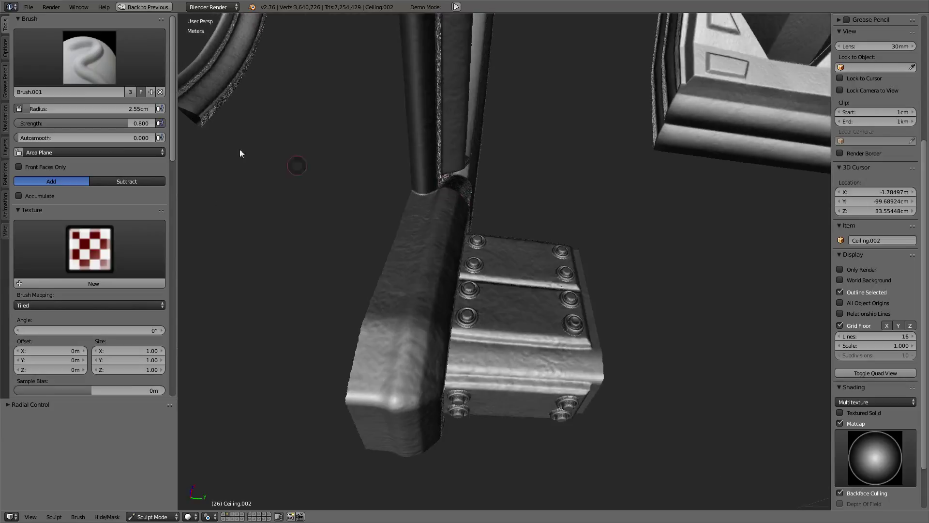
left_click_drag(107, 138, 162, 138)
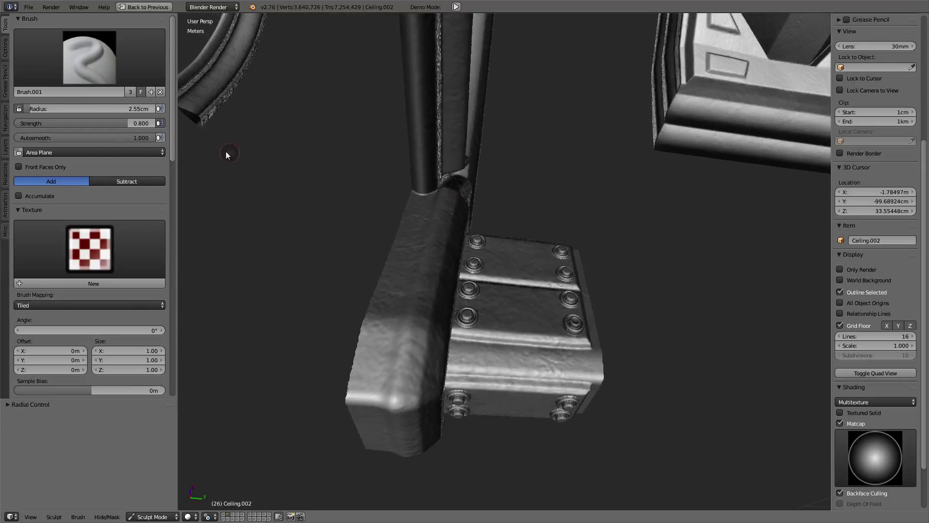
mouse_move(579, 165)
middle_mouse_down()
mouse_move(488, 229)
mouse_move(540, 280)
mouse_move(501, 267)
mouse_move(573, 275)
middle_mouse_up()
Step: Reselect Brush.001 as the active sculpt brush
scroll(540, 279, "up", 3)
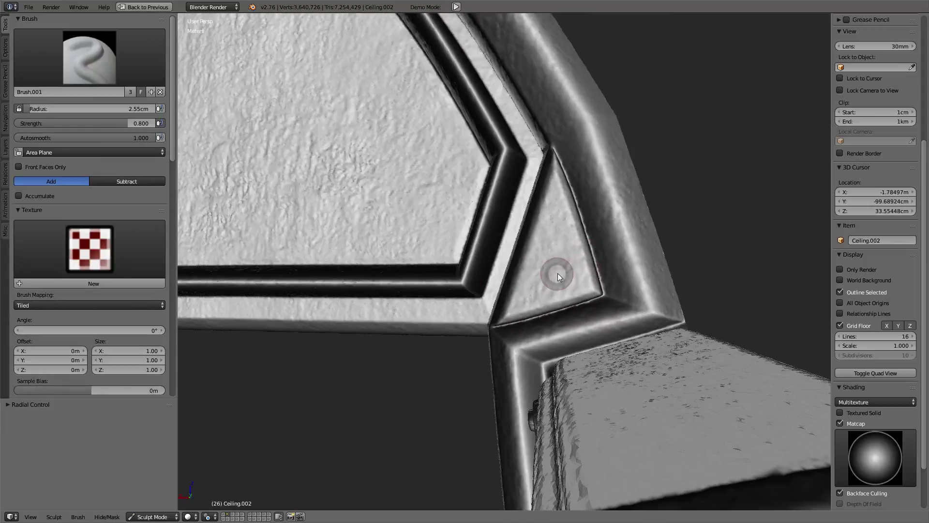
key("s")
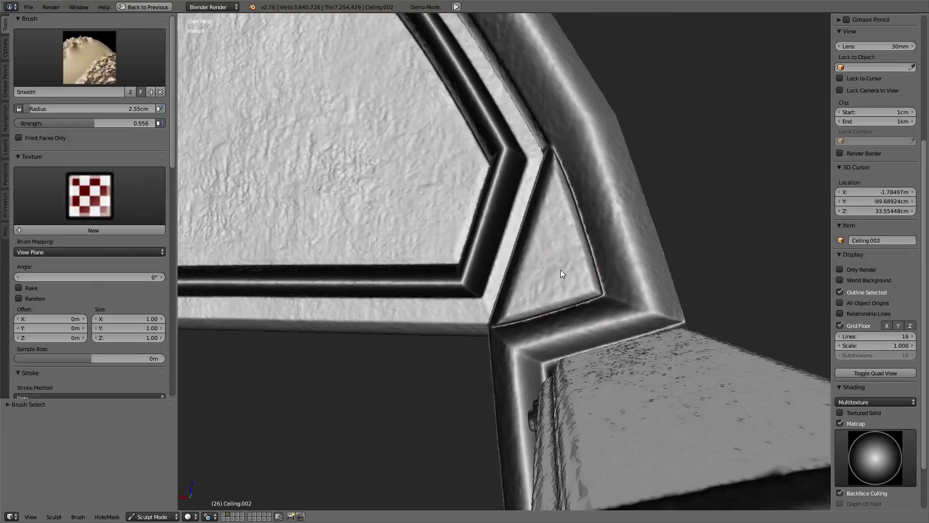
left_click(89, 57)
left_click(101, 111)
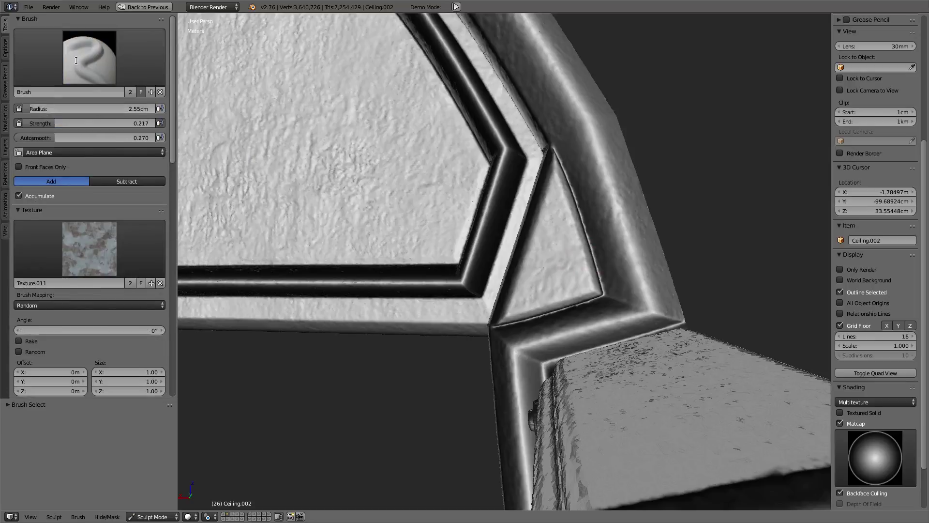
left_click(89, 58)
left_click(100, 106)
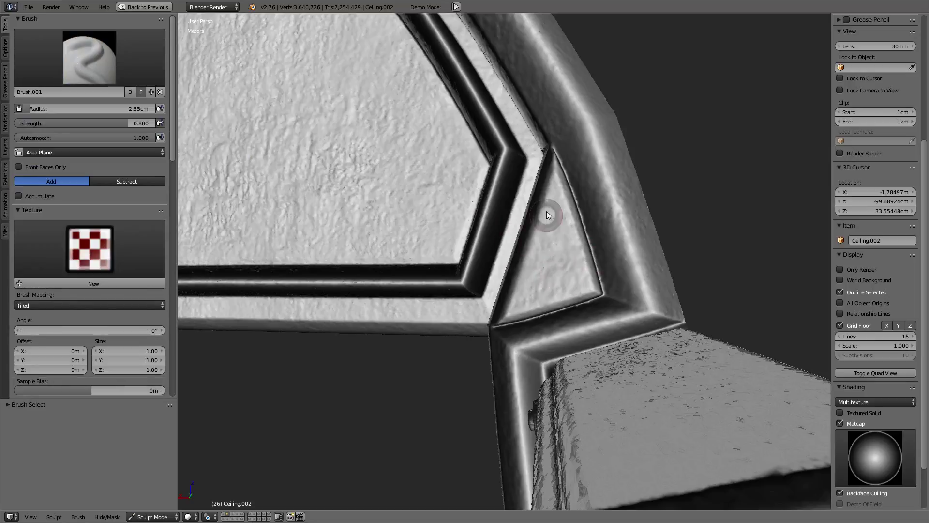
Step: Set the brush radius to 4.16cm and stamp a bolt into the triangular corner inset
key("f")
left_click(586, 242)
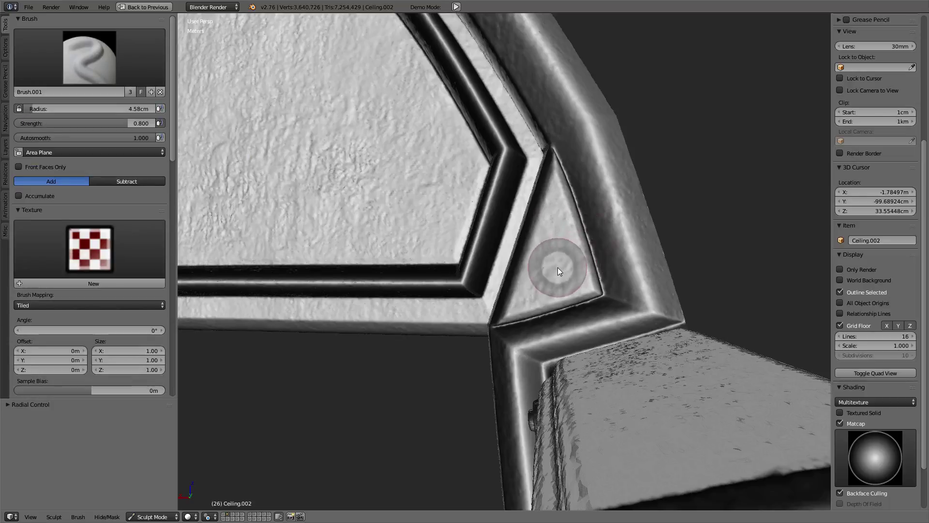
key("f")
left_click(603, 262)
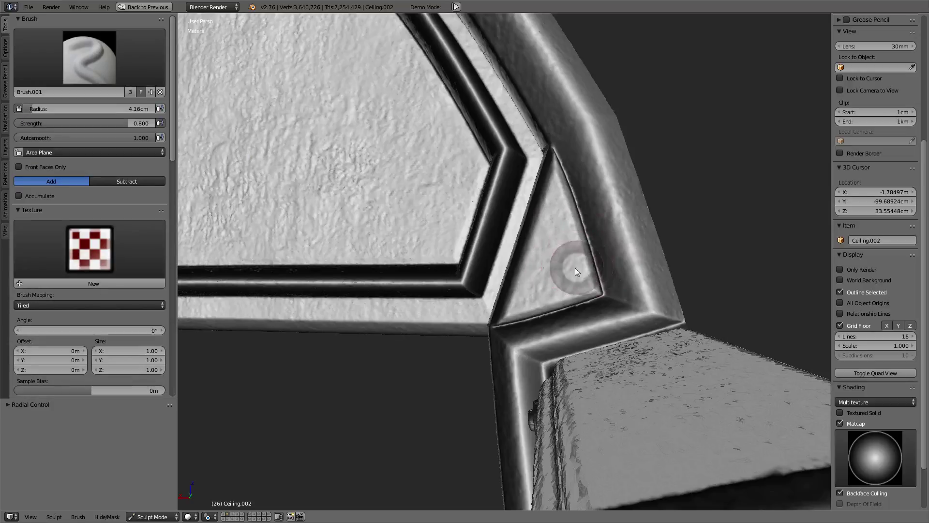
left_click(554, 266)
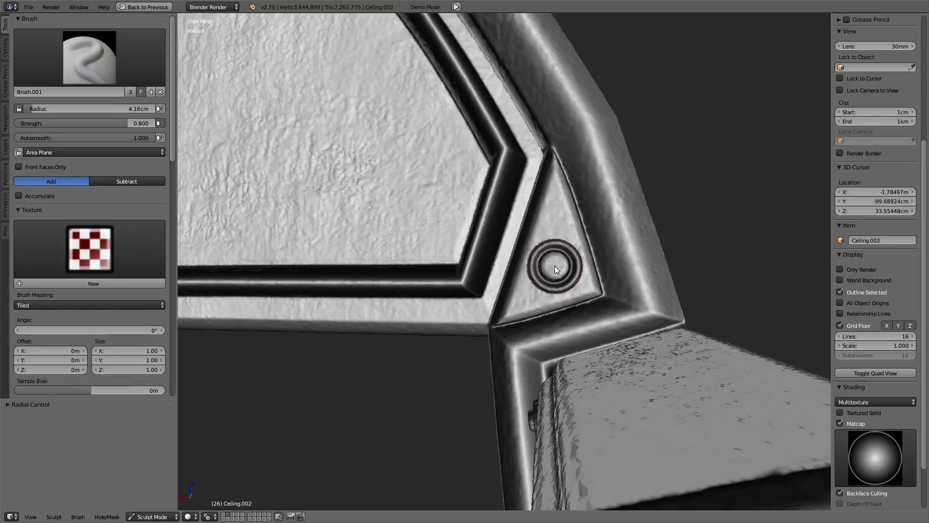
mouse_move(554, 265)
middle_mouse_down()
mouse_move(520, 243)
mouse_move(525, 235)
mouse_move(494, 273)
mouse_move(372, 243)
mouse_move(339, 252)
middle_mouse_up()
scroll(525, 235, "down", 3)
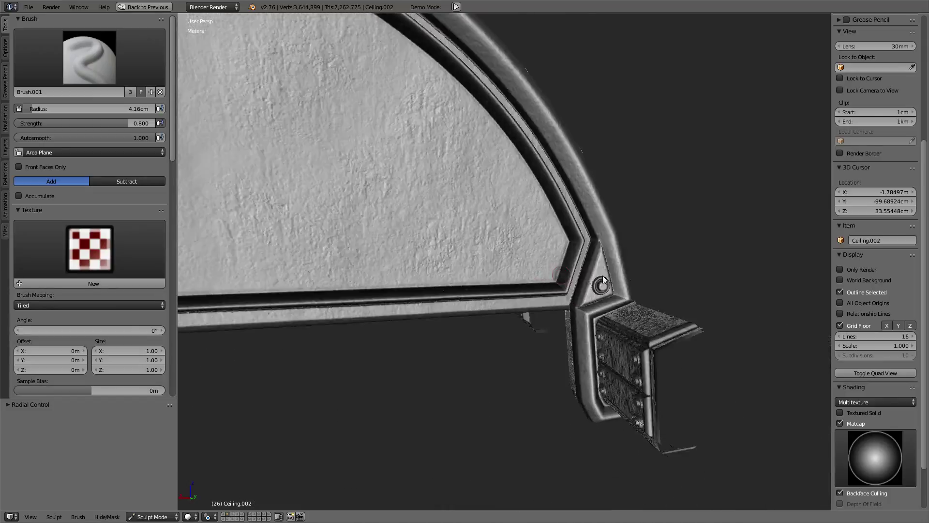
scroll(339, 252, "up", 2)
scroll(144, 284, "down", 3)
scroll(142, 274, "down", 3)
scroll(122, 257, "down", 3)
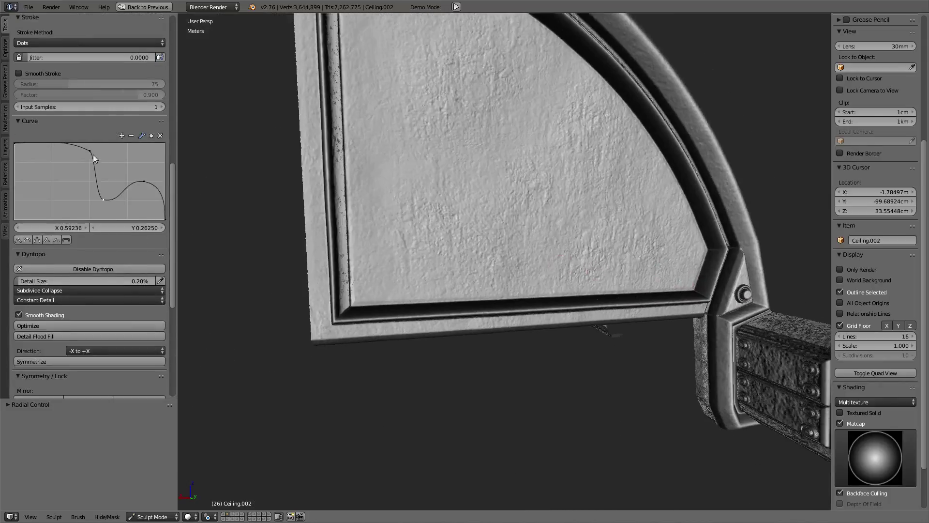
Step: Reshape the brush falloff curve, lowering its starting end and peak
left_click_drag(90, 152, 71, 164)
left_click_drag(15, 144, 16, 169)
mouse_move(71, 163)
left_mouse_down()
mouse_move(51, 151)
mouse_move(16, 181)
left_mouse_up()
left_click_drag(52, 151, 15, 186)
scroll(652, 178, "down", 2)
scroll(644, 191, "up", 2)
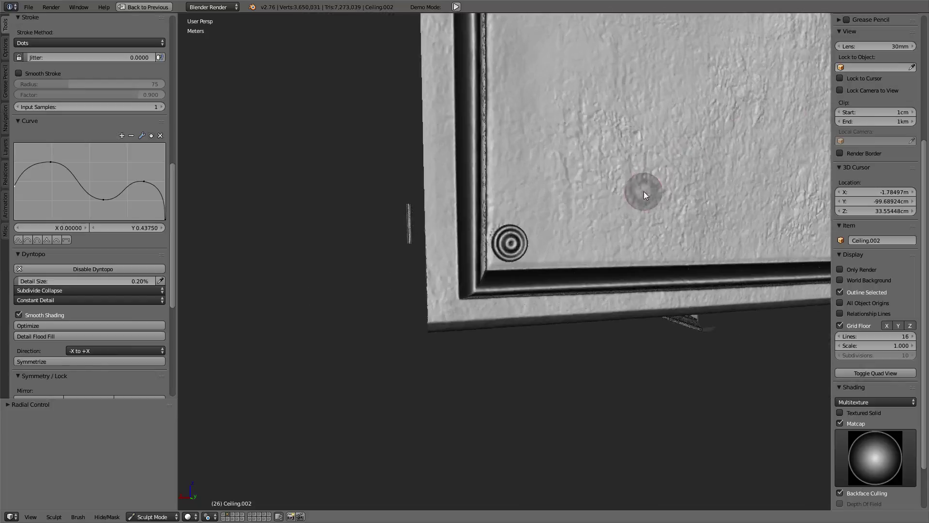
scroll(644, 190, "up", 1)
scroll(654, 166, "up", 1)
mouse_move(654, 166)
middle_mouse_down("shift")
mouse_move(432, 187)
mouse_move(442, 181)
mouse_move(349, 172)
middle_mouse_up("shift")
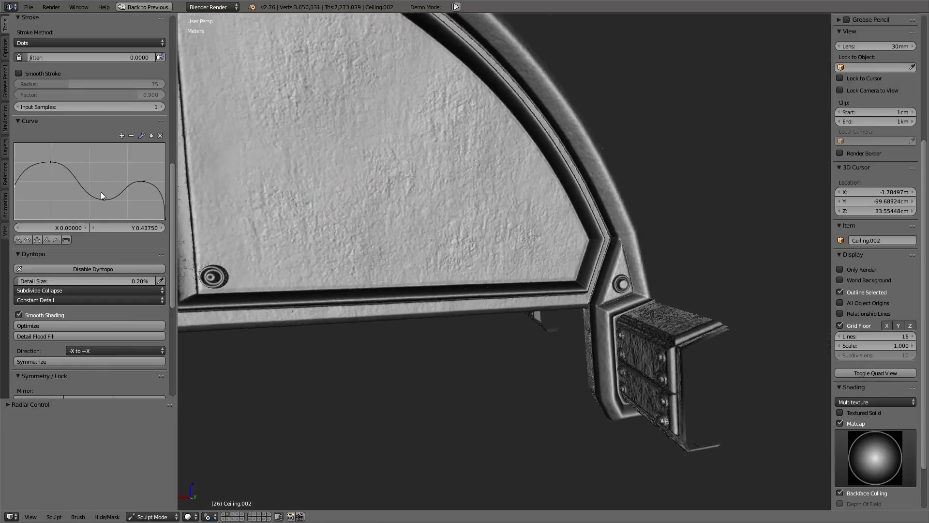
Step: Set a falloff curve point to 0.91875 and view the arched panel's corners
left_click_drag(101, 192, 102, 149)
scroll(448, 253, "up", 2)
mouse_move(442, 255)
middle_mouse_down()
mouse_move(403, 261)
mouse_move(510, 283)
middle_mouse_up()
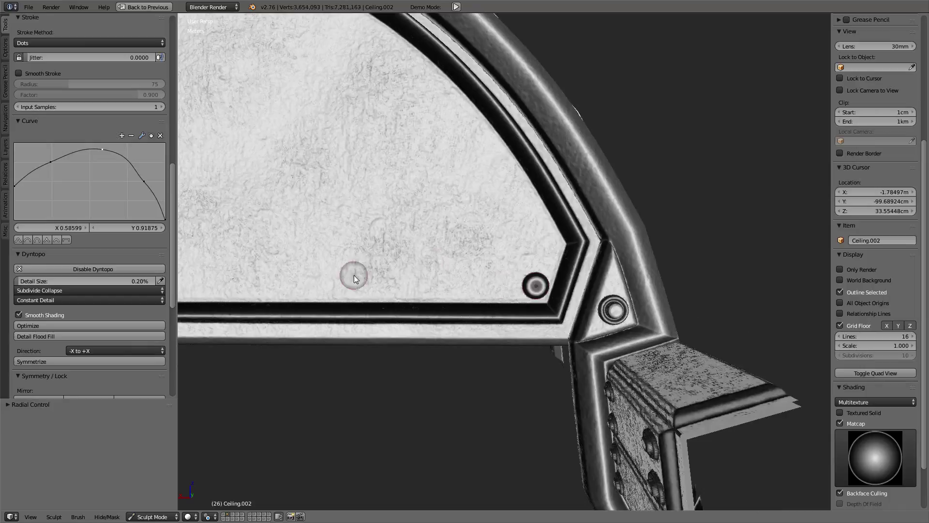
mouse_move(353, 276)
middle_mouse_down()
mouse_move(578, 239)
mouse_move(380, 230)
mouse_move(482, 283)
middle_mouse_up()
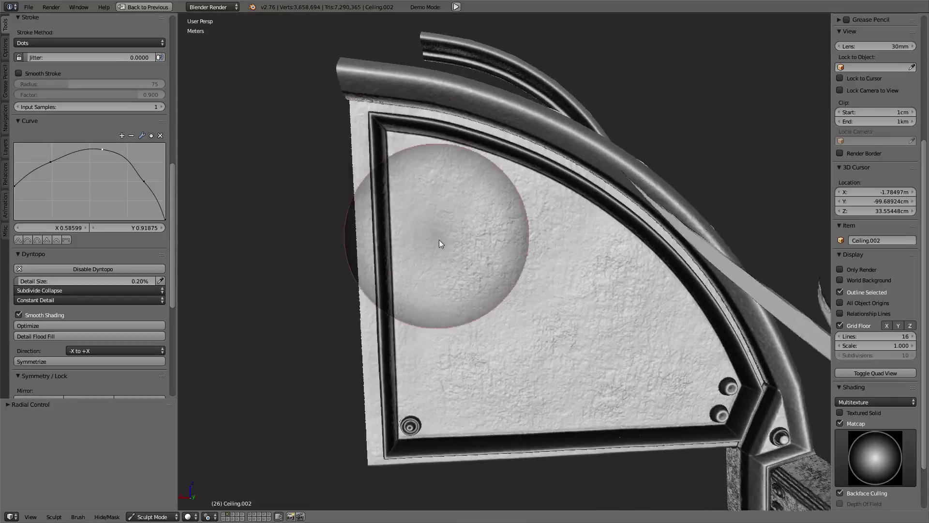
middle_click_drag(440, 240, 434, 222)
scroll(435, 221, "up", 3)
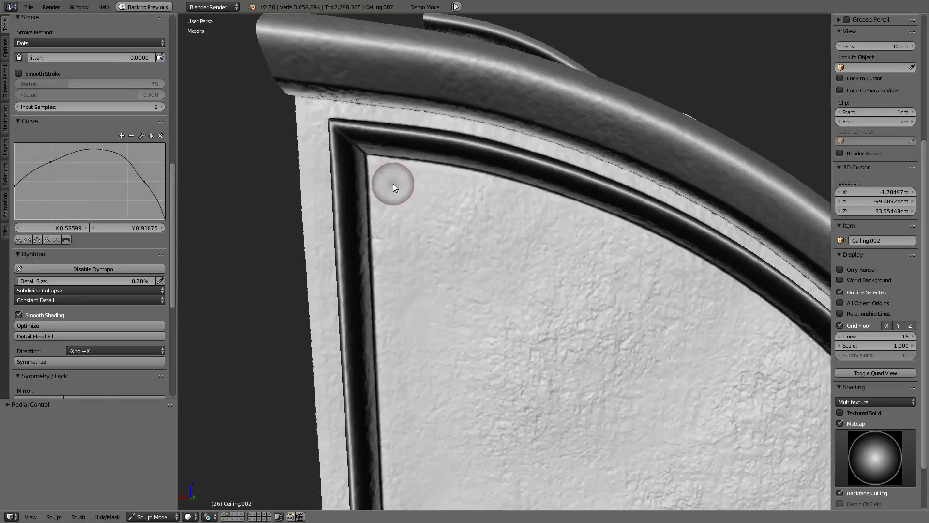
scroll(389, 182, "down", 5)
mouse_move(416, 269)
middle_mouse_down()
mouse_move(505, 287)
mouse_move(64, 184)
middle_mouse_up()
mouse_move(260, 251)
middle_mouse_down()
mouse_move(597, 140)
mouse_move(477, 205)
mouse_move(572, 332)
mouse_move(476, 176)
mouse_move(485, 228)
mouse_move(567, 229)
mouse_move(385, 315)
mouse_move(425, 363)
mouse_move(612, 388)
middle_mouse_up()
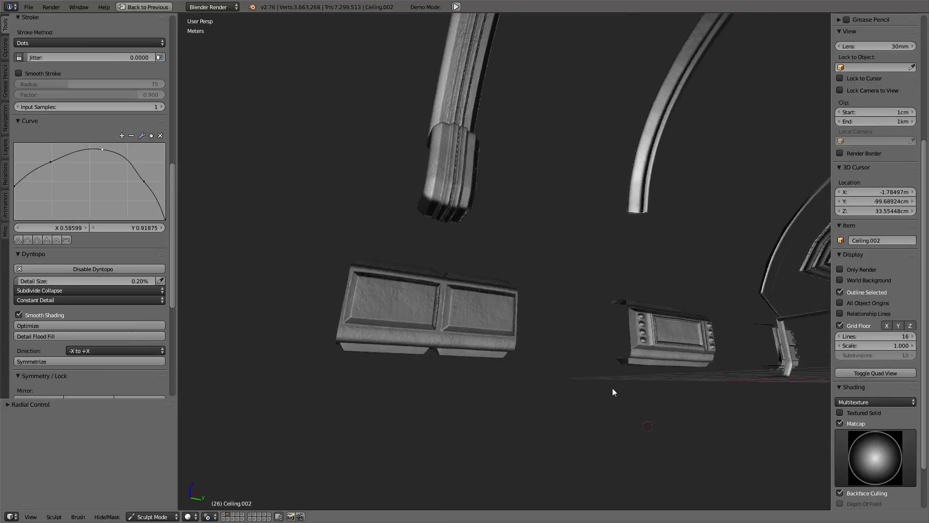
Step: Shrink Brush.001's radius and apply the sharp falloff preset for the two-inset box panel
scroll(379, 322, "up", 3)
scroll(426, 315, "up", 2)
mouse_move(426, 314)
middle_mouse_down()
mouse_move(582, 261)
mouse_move(602, 468)
mouse_move(550, 326)
middle_mouse_up()
scroll(555, 378, "up", 4)
middle_click_drag(554, 378, 553, 392)
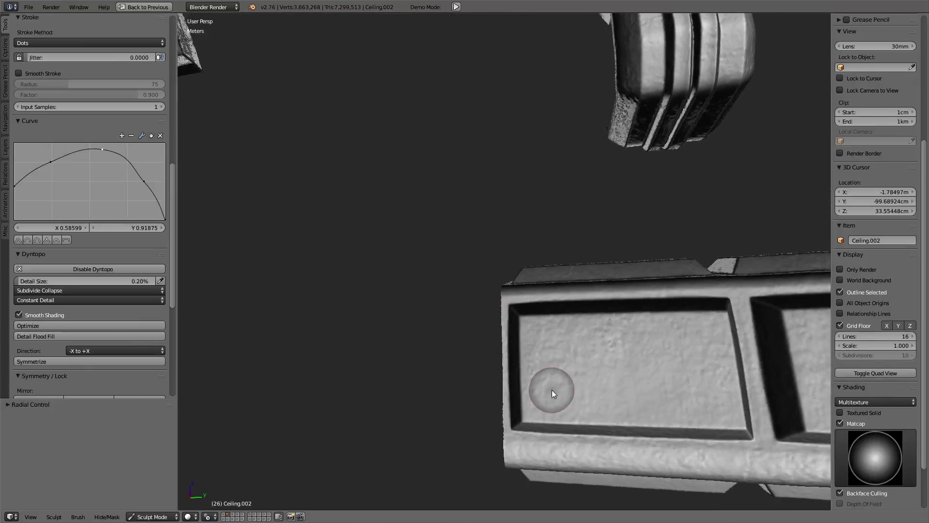
key("f")
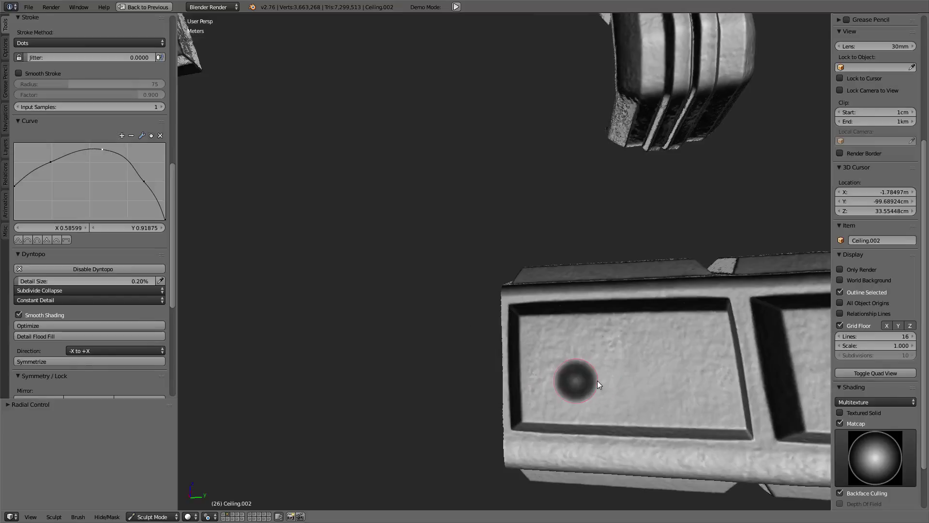
left_click(595, 380)
left_click(47, 240)
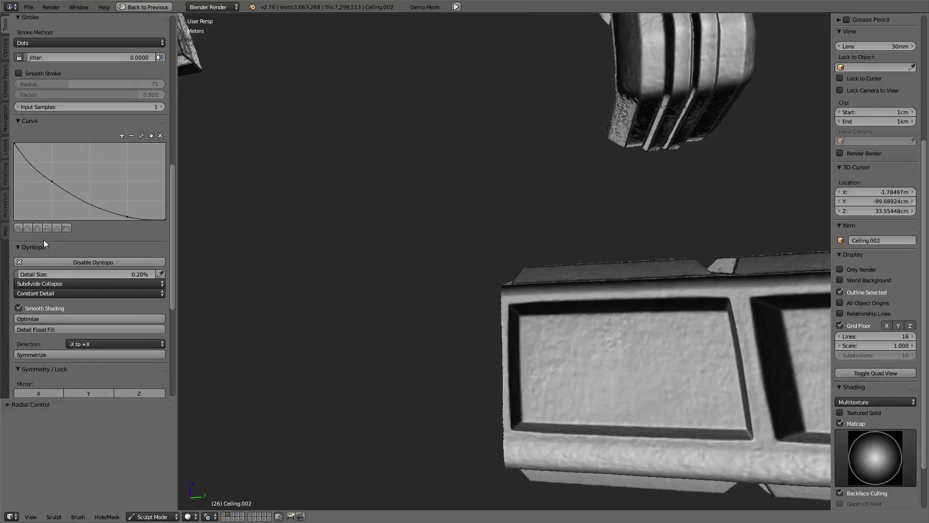
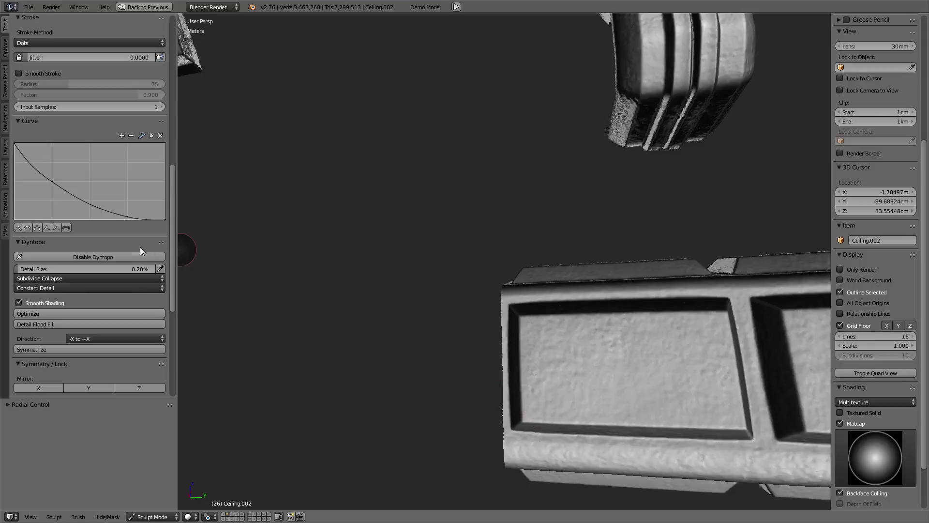
Step: Give the brush a smooth S-curve falloff and stamp rivets into the left and right plate corners
left_click(18, 228)
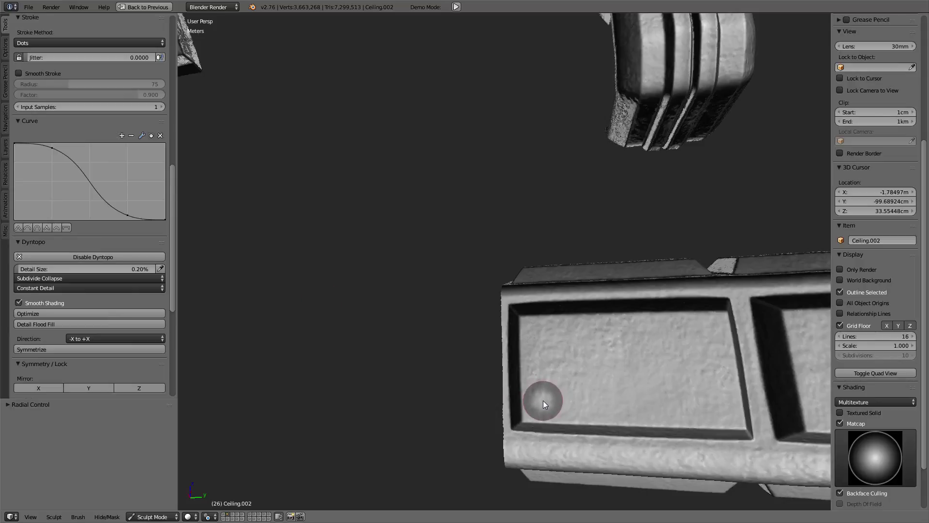
left_click(539, 335)
mouse_move(706, 308)
middle_mouse_down()
mouse_move(445, 280)
mouse_move(324, 282)
middle_mouse_up()
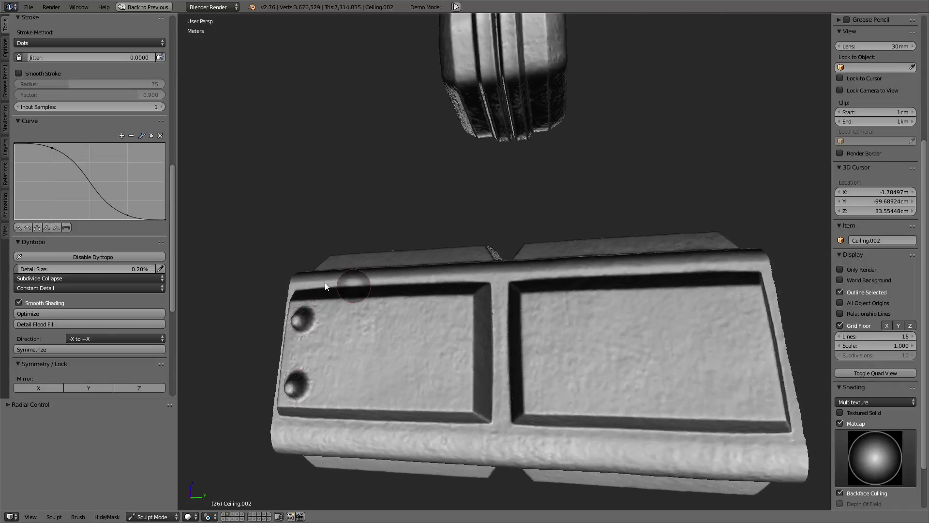
left_click(735, 313)
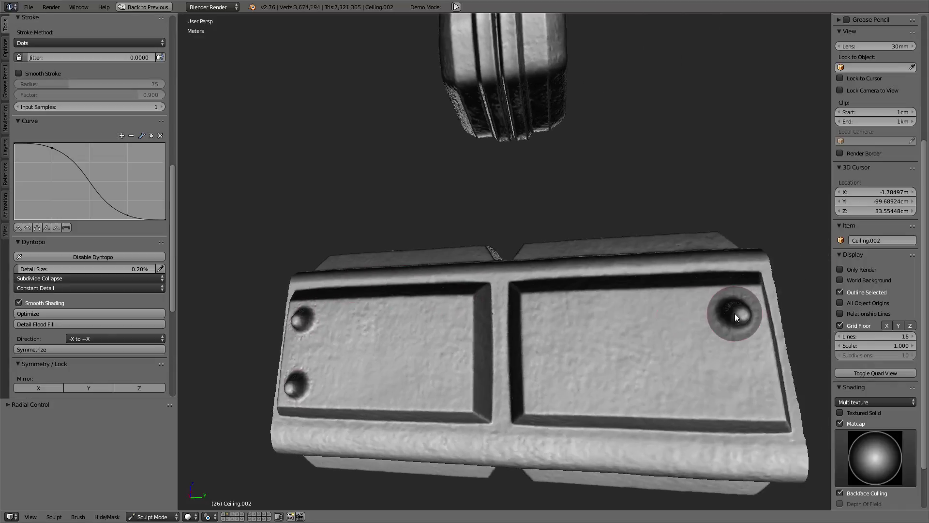
left_click(753, 389)
mouse_move(504, 273)
middle_mouse_down()
mouse_move(365, 284)
mouse_move(560, 301)
mouse_move(537, 280)
mouse_move(634, 322)
mouse_move(556, 227)
middle_mouse_up()
mouse_move(534, 199)
middle_mouse_down()
mouse_move(662, 262)
mouse_move(301, 220)
mouse_move(351, 280)
mouse_move(535, 344)
mouse_move(468, 312)
mouse_move(542, 390)
mouse_move(500, 343)
mouse_move(479, 250)
mouse_move(504, 255)
mouse_move(360, 283)
mouse_move(383, 309)
middle_mouse_up()
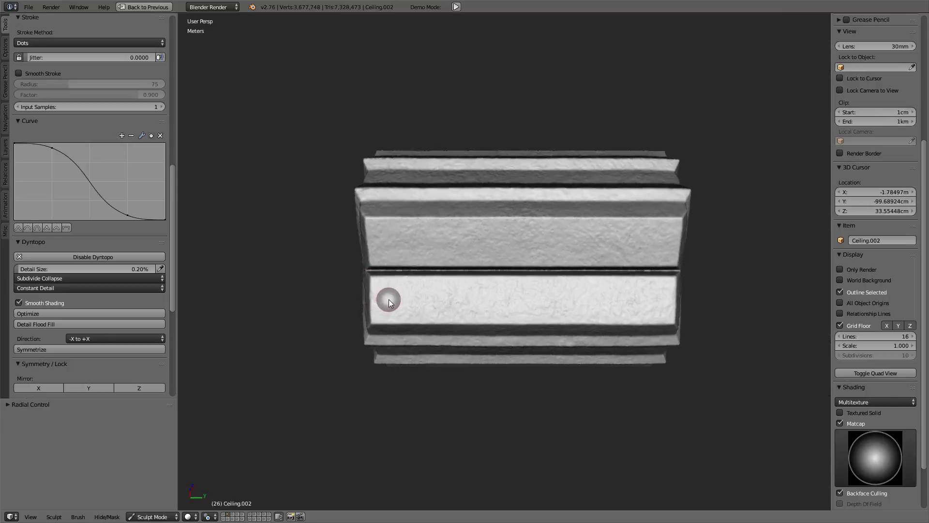
Step: Stamp evenly spaced rivets along the upper and lower beam strips
left_click_drag(388, 299, 465, 301)
left_click(659, 242)
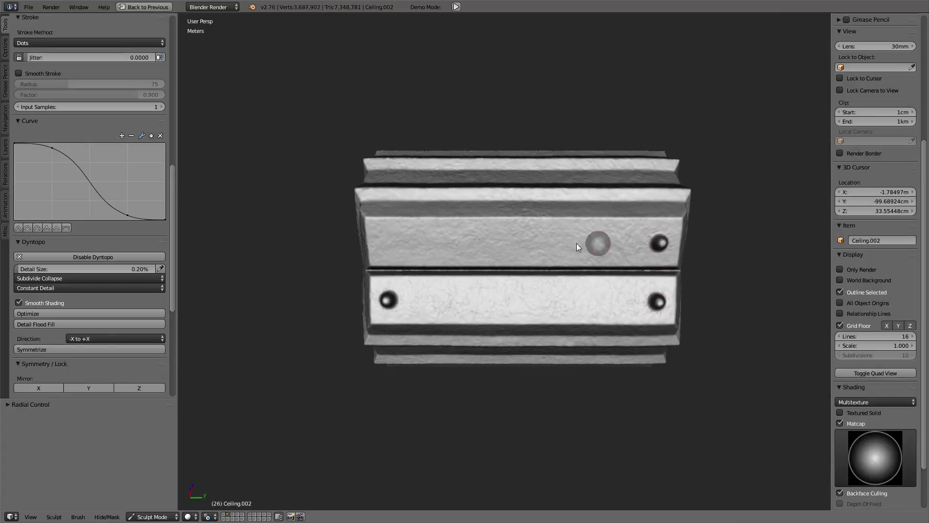
left_click(384, 240)
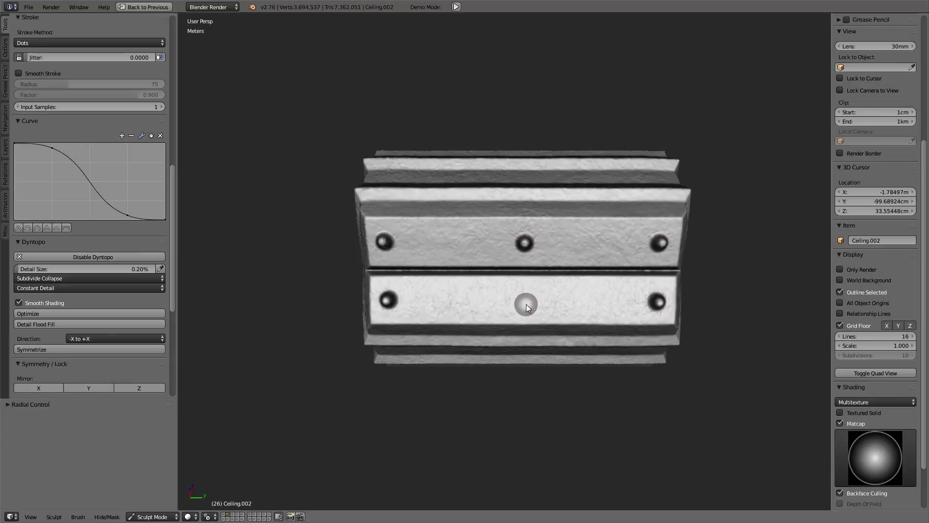
left_click(453, 300)
left_click(453, 245)
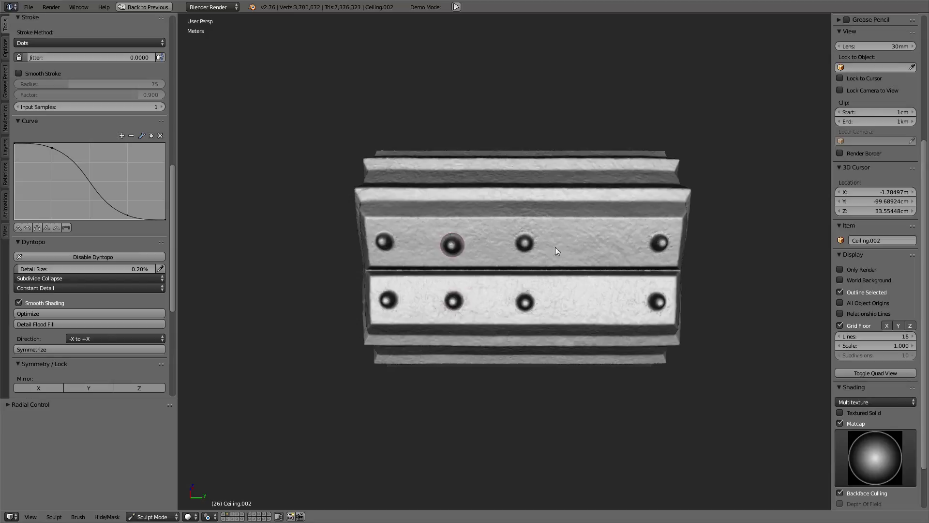
left_click(596, 245)
left_click(599, 302)
Step: Orbit around the studded beam to inspect it, ending on the arch column
scroll(427, 174, "down", 5)
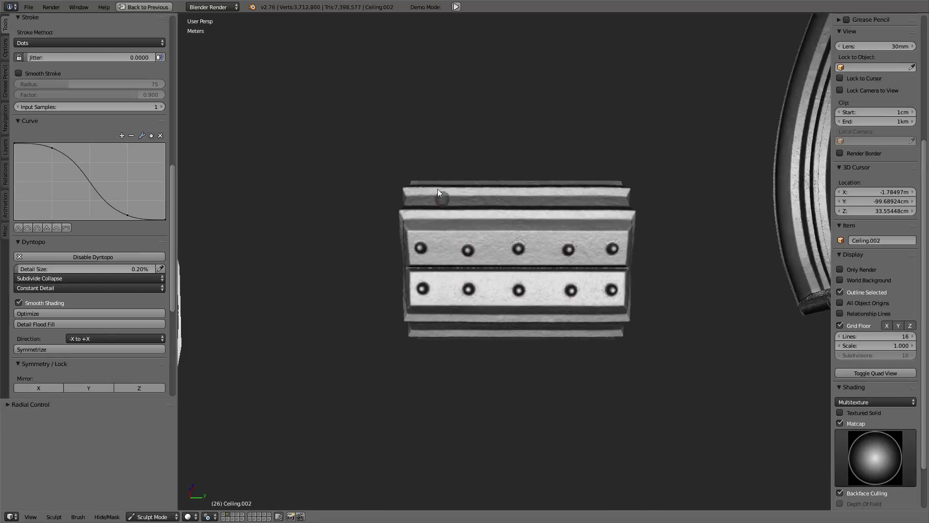
middle_click_drag(437, 189, 429, 135)
scroll(496, 228, "up", 2)
mouse_move(483, 162)
middle_mouse_down()
mouse_move(622, 214)
mouse_move(508, 166)
mouse_move(513, 184)
mouse_move(409, 238)
mouse_move(575, 213)
mouse_move(538, 183)
middle_mouse_up()
scroll(538, 183, "down", 3)
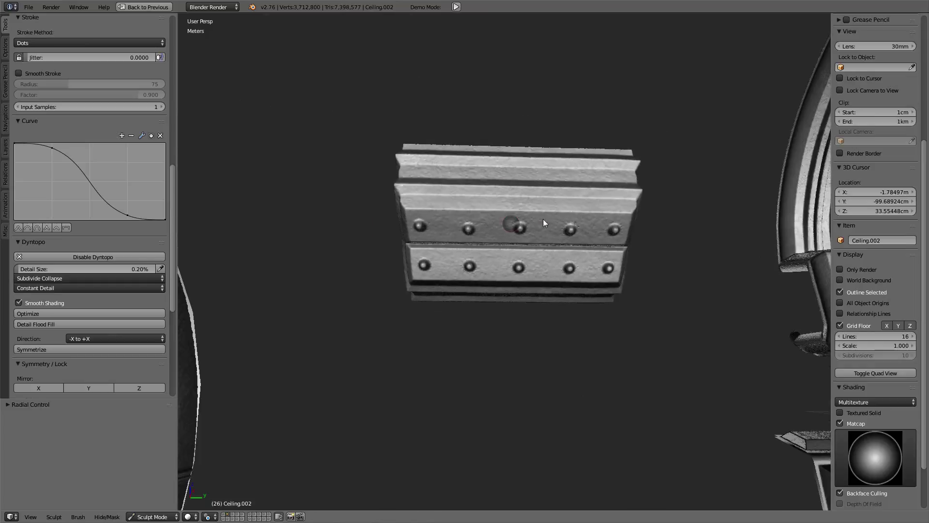
mouse_move(543, 219)
middle_mouse_down()
mouse_move(631, 189)
mouse_move(536, 225)
mouse_move(539, 184)
mouse_move(601, 133)
middle_mouse_up()
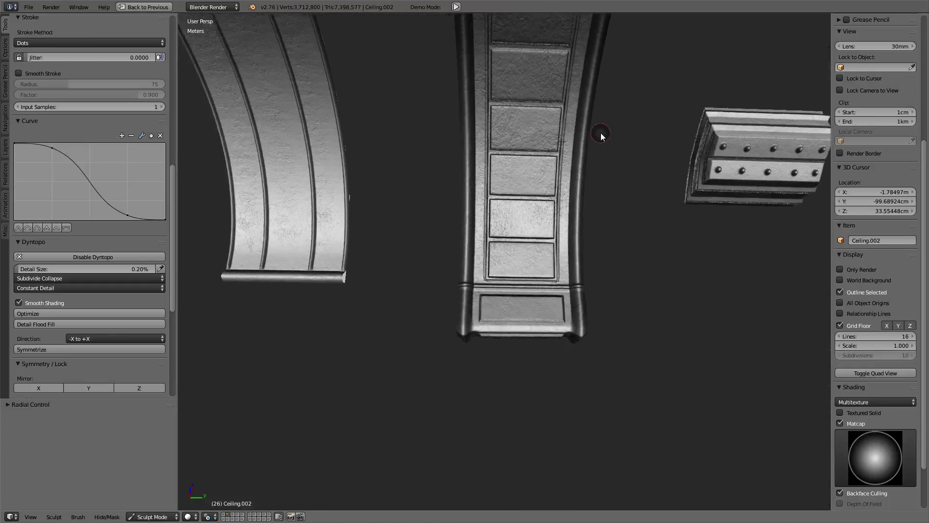
Step: Smooth out the jagged crack at the inner panel's corner
scroll(581, 180, "up", 3)
scroll(548, 226, "up", 2)
scroll(545, 234, "up", 2)
scroll(546, 234, "up", 1)
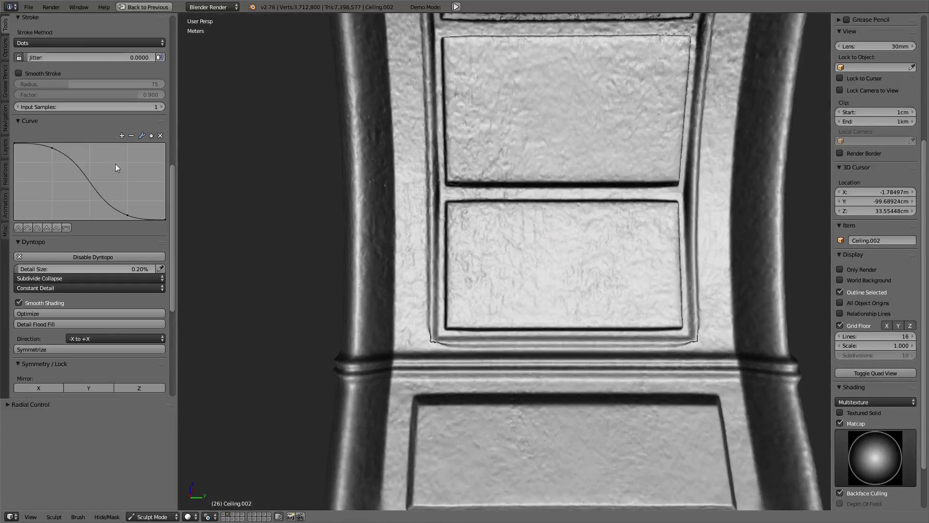
scroll(548, 277, "up", 2)
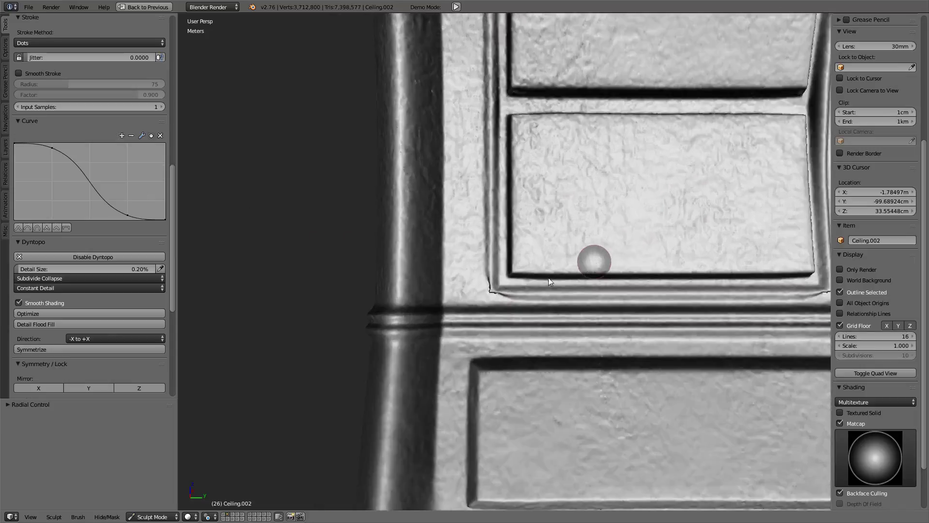
scroll(449, 332, "up", 4)
scroll(36, 85, "up", 4)
scroll(36, 85, "up", 5)
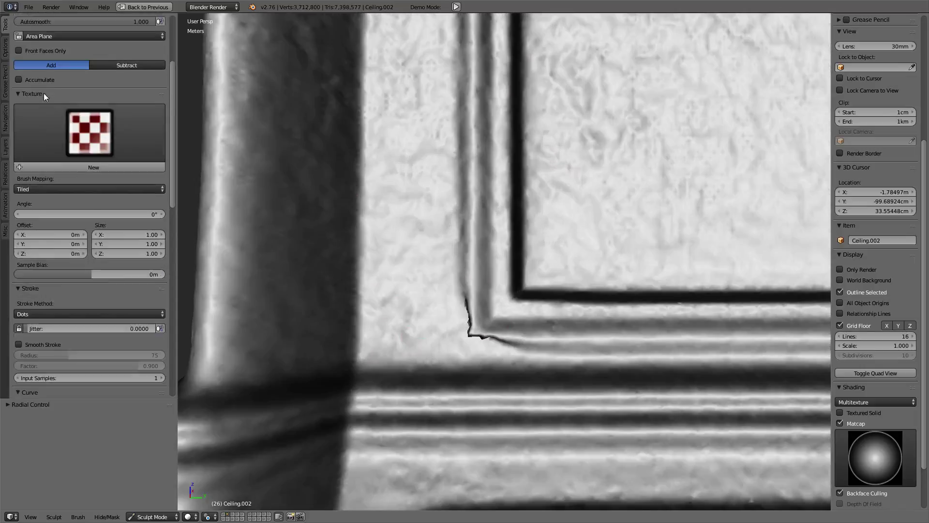
scroll(44, 93, "up", 3)
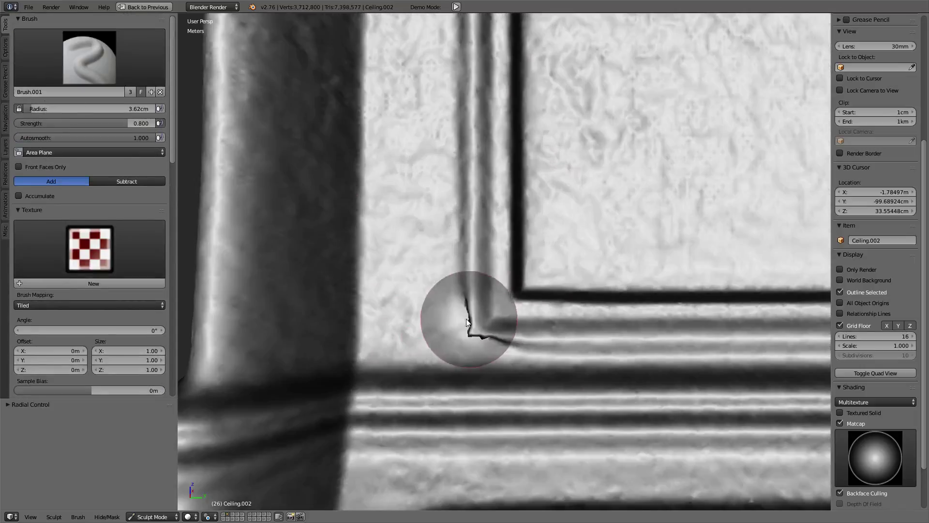
left_click_drag(462, 319, 473, 329)
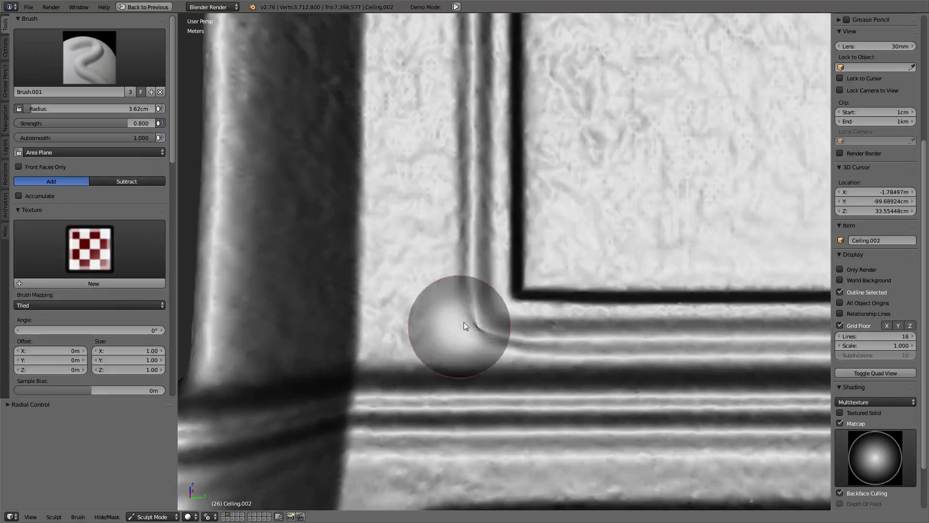
Step: Even out the groove below the panel so it bends cleanly around the corner
scroll(525, 240, "down", 2)
scroll(523, 236, "down", 2)
middle_click_drag(461, 199, 372, 227)
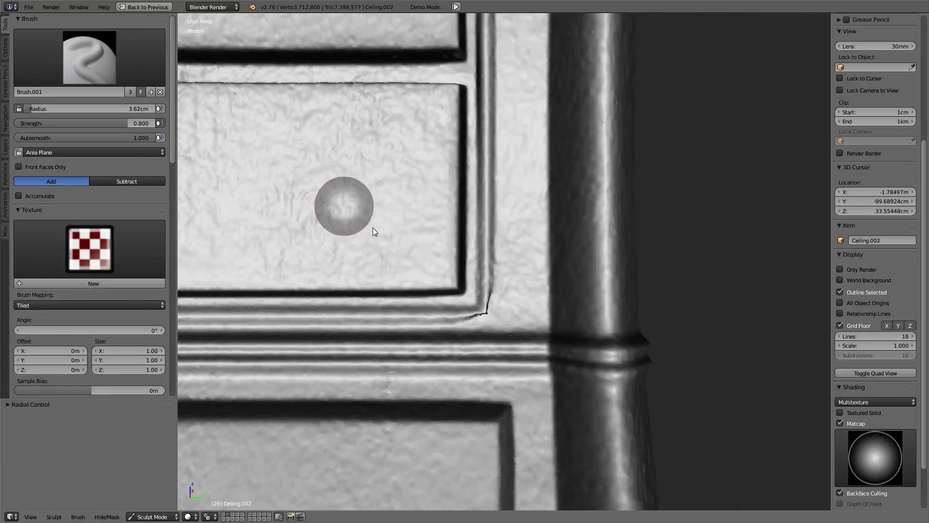
scroll(479, 338, "up", 4)
scroll(521, 311, "down", 2)
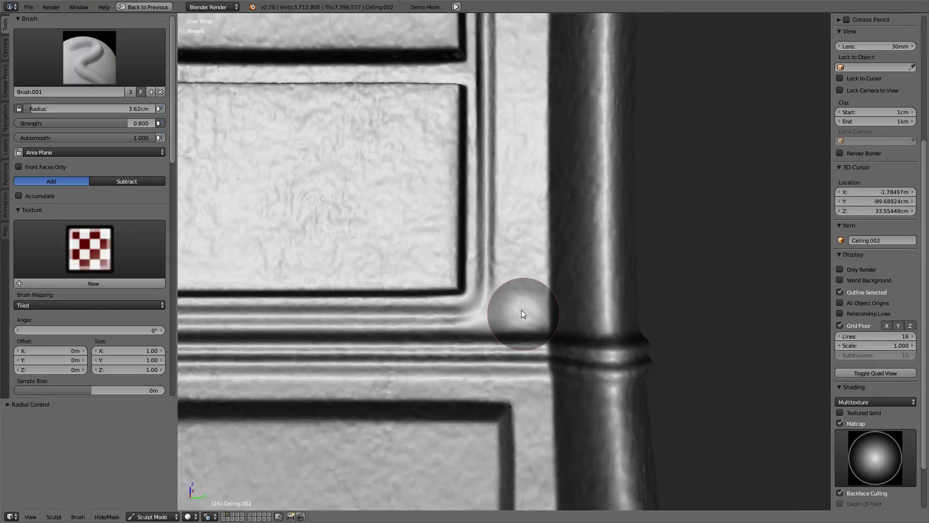
scroll(521, 310, "down", 2)
middle_click_drag(522, 309, 539, 321, "shift")
scroll(539, 321, "up", 4)
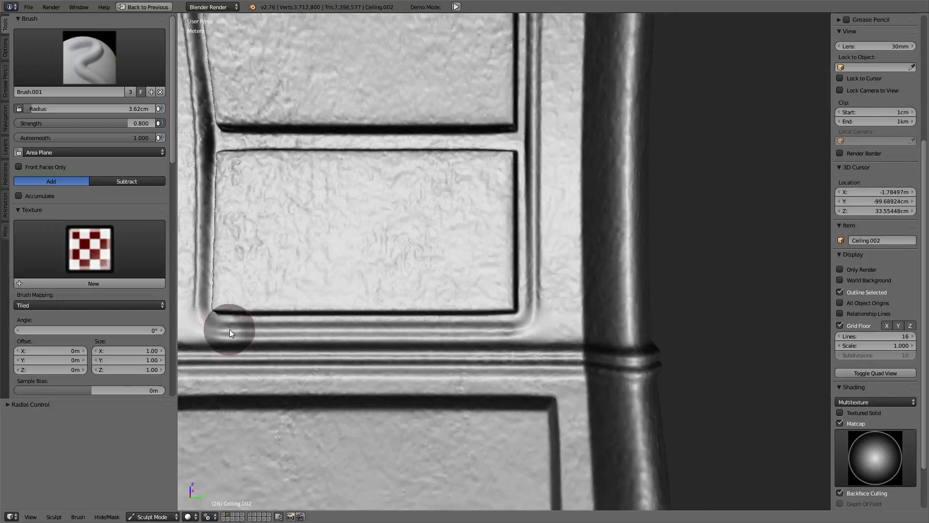
left_click_drag(310, 334, 431, 330)
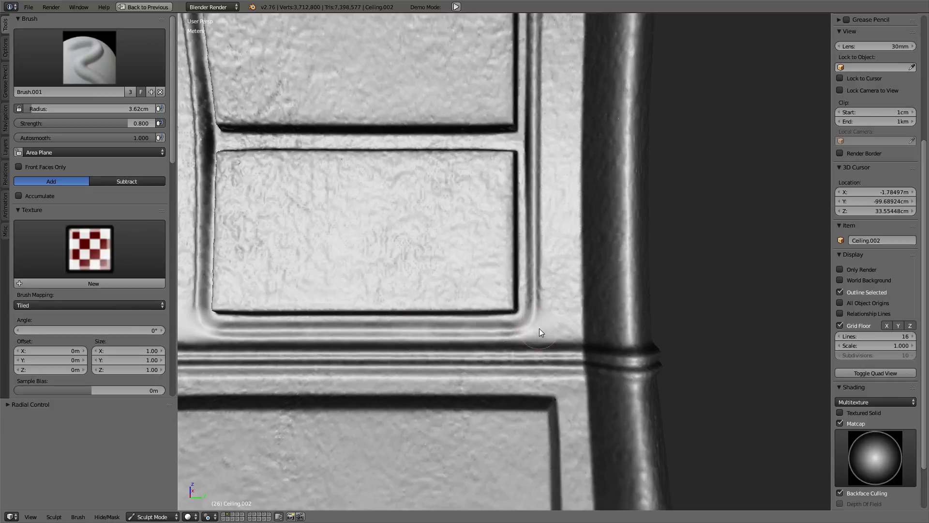
middle_click_drag(544, 290, 389, 311)
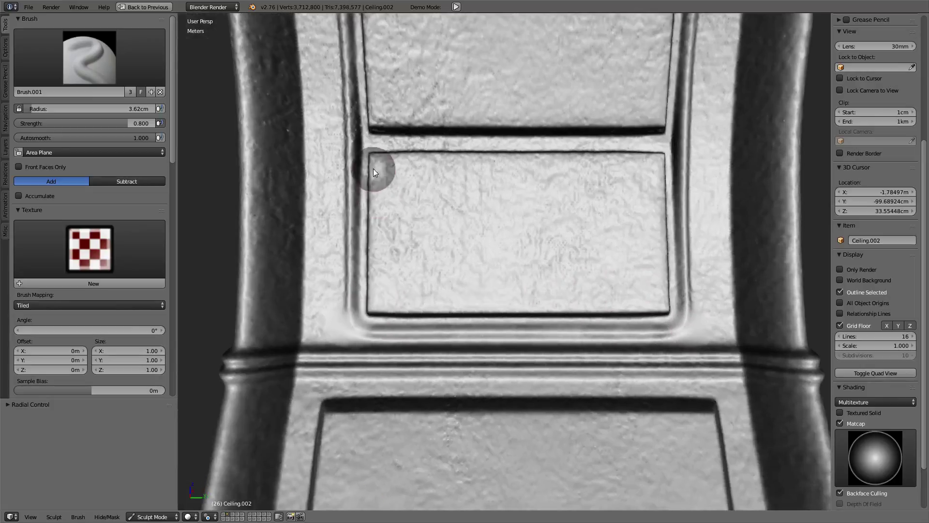
Step: Switch to the Smooth brush with a 17.24 cm radius and 0.275 strength
scroll(371, 156, "down", 3)
left_click(98, 47)
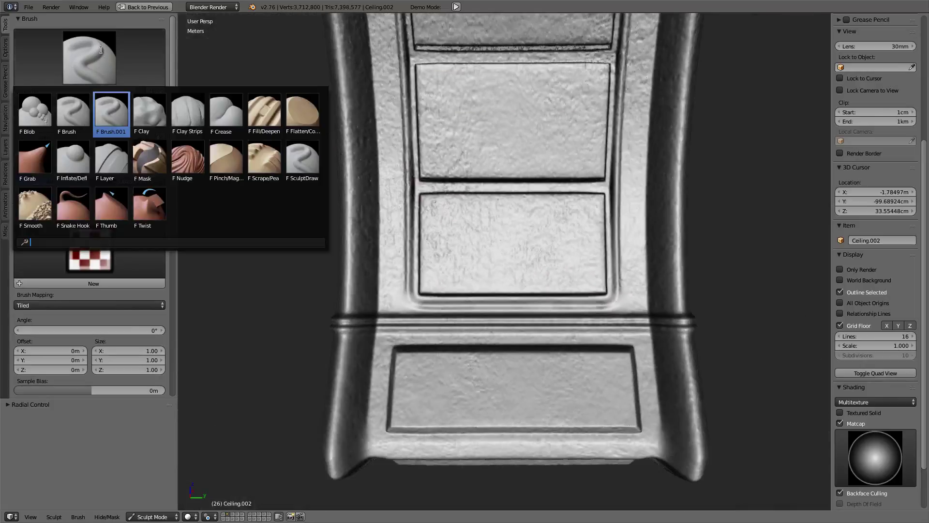
left_click(35, 205)
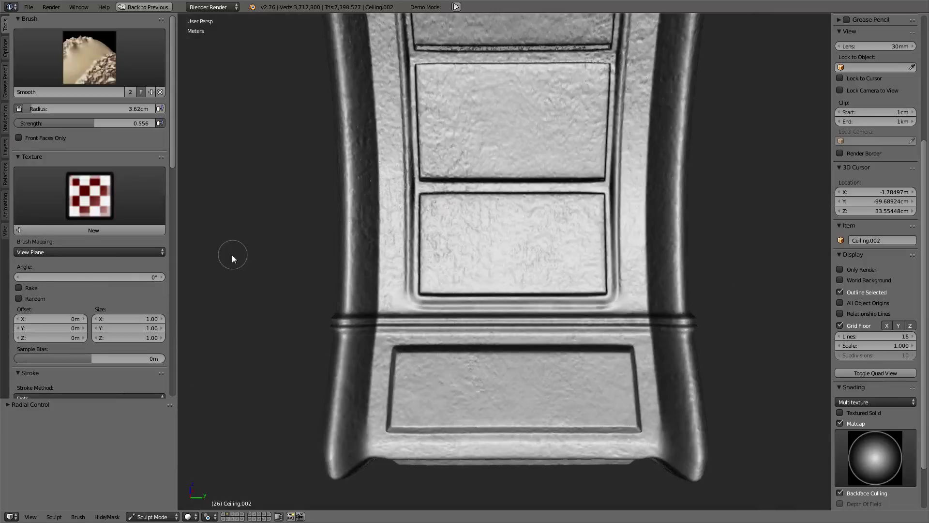
key("f")
left_click(277, 274)
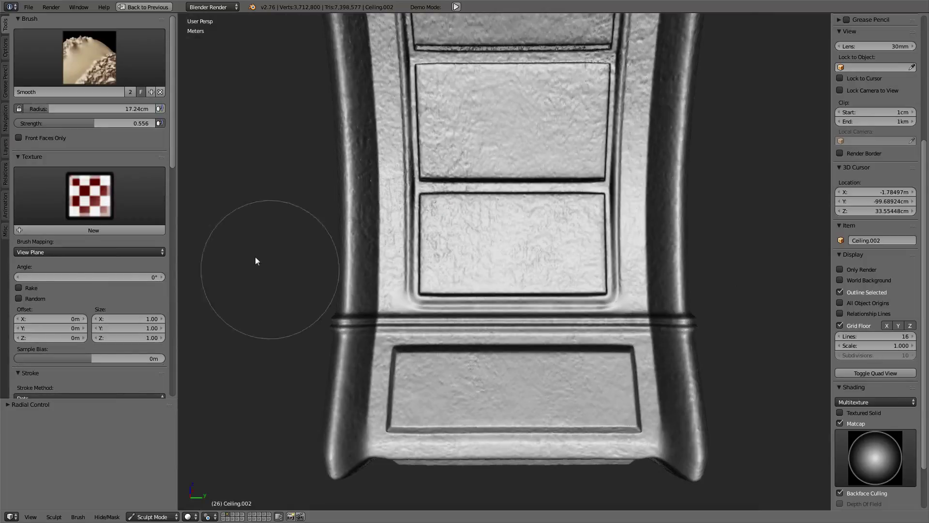
left_click_drag(104, 125, 65, 125)
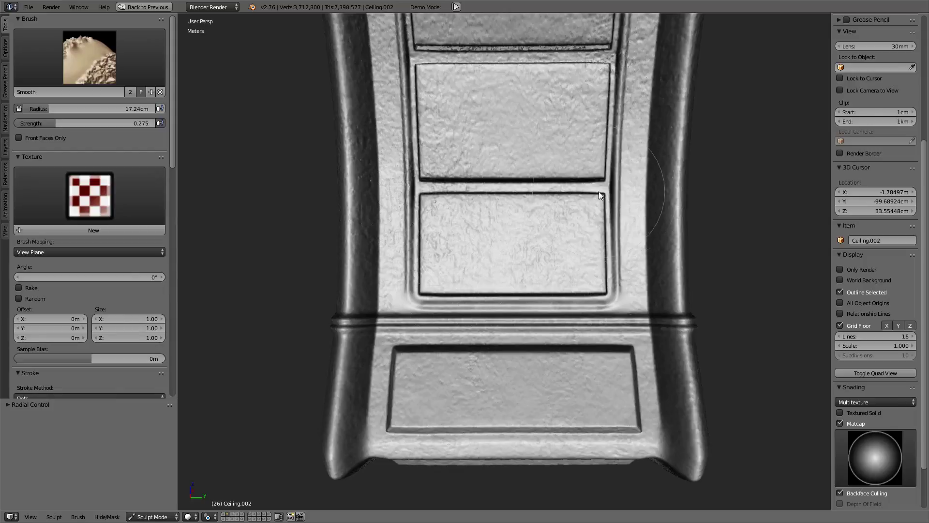
Step: Orbit the view across the column and ceiling panels
scroll(557, 180, "down", 3)
scroll(557, 194, "up", 1)
scroll(556, 218, "up", 2)
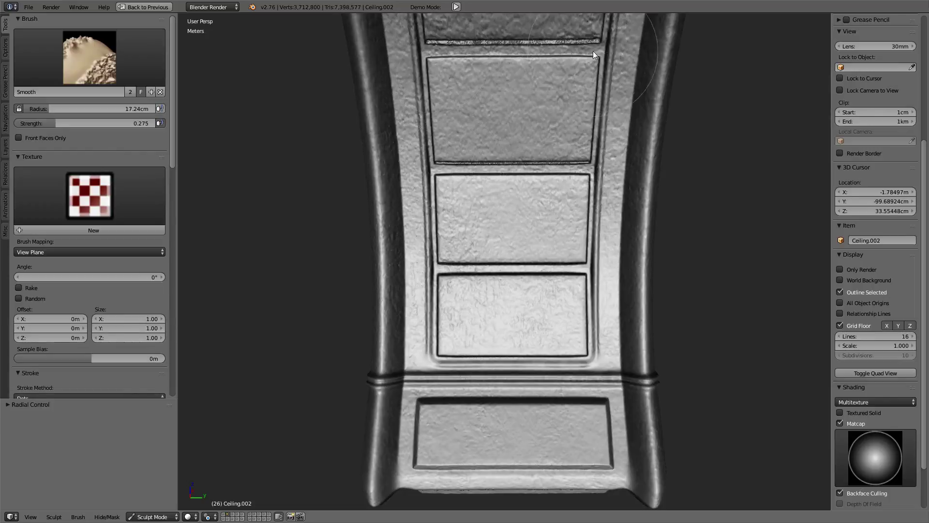
scroll(594, 52, "down", 2)
mouse_move(552, 137)
middle_mouse_down()
mouse_move(551, 120)
mouse_move(563, 285)
mouse_move(584, 213)
middle_mouse_up()
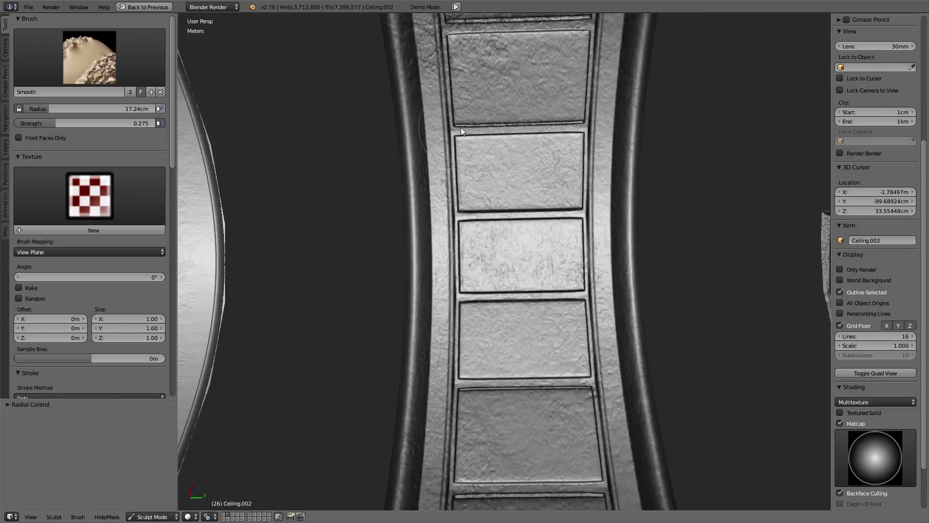
mouse_move(461, 127)
middle_mouse_down()
mouse_move(478, 259)
mouse_move(454, 213)
middle_mouse_up()
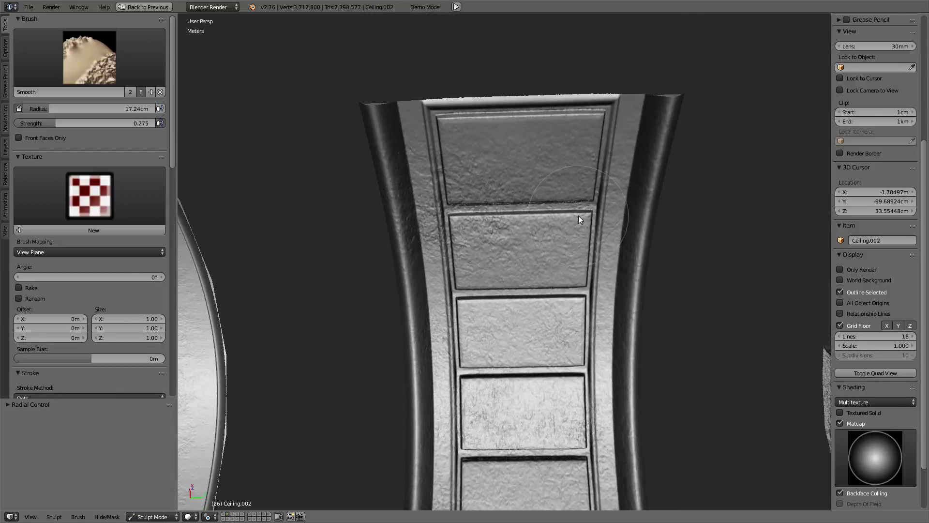
middle_click_drag(559, 358, 543, 192)
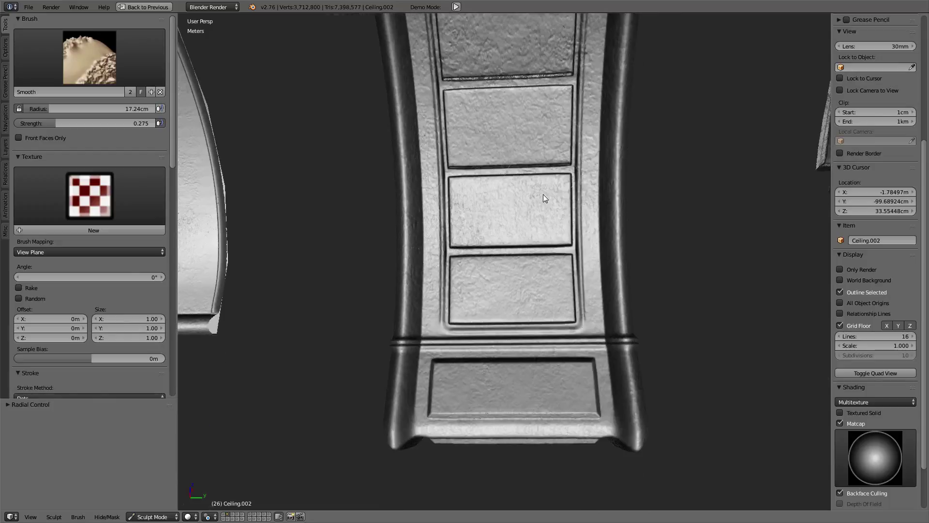
scroll(543, 193, "up", 3)
Step: Switch back to Brush.001 and shrink its radius to 2.36cm
left_click(89, 57)
left_click(108, 110)
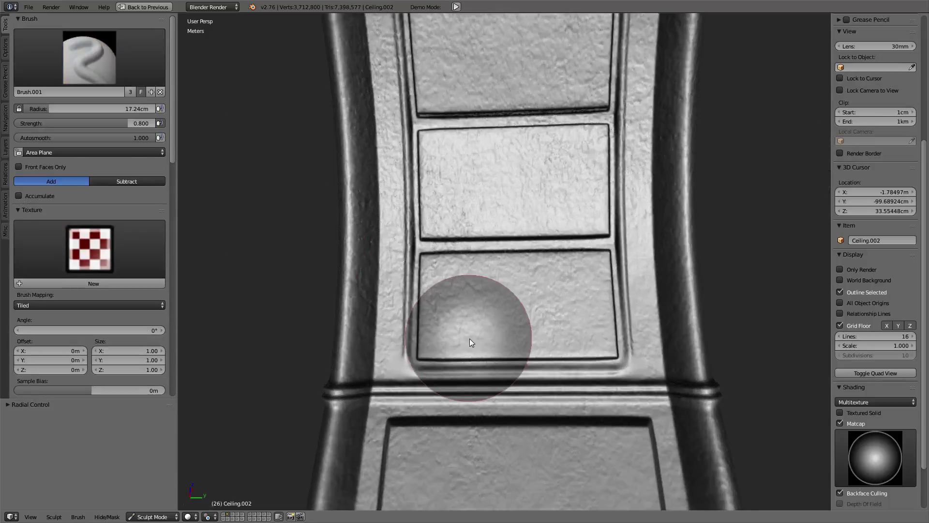
scroll(470, 340, "up", 2)
middle_click_drag(471, 366, 507, 318)
key("f")
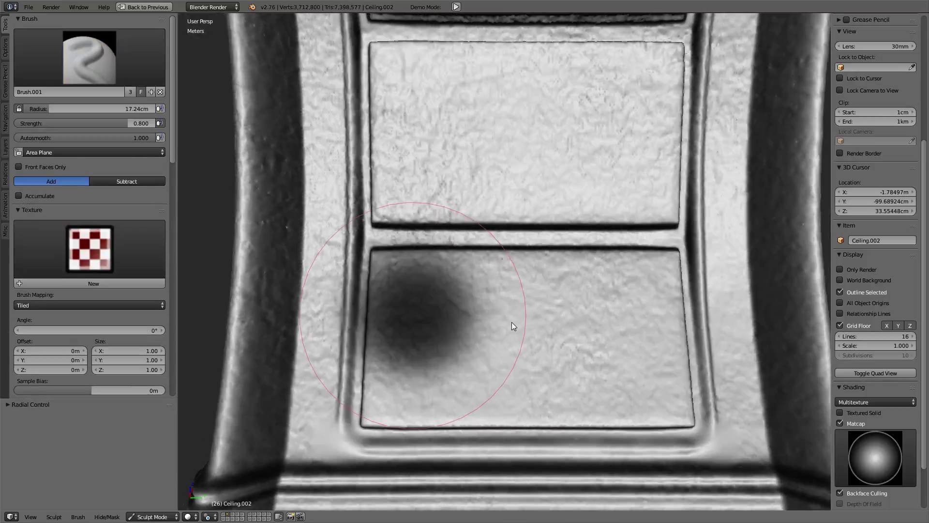
left_click(421, 329)
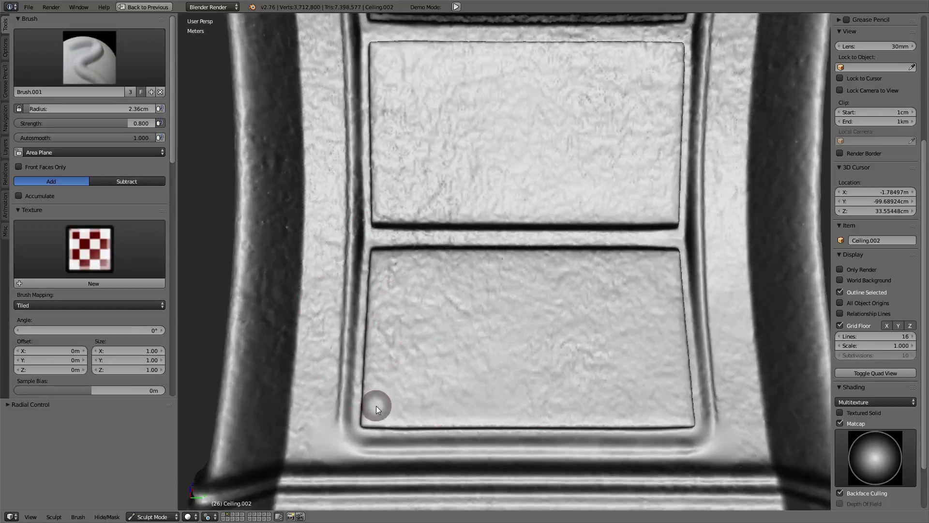
Step: Give the brush a flat, constant falloff curve and view the panel at an angle
scroll(93, 290, "down", 8)
scroll(93, 290, "down", 8)
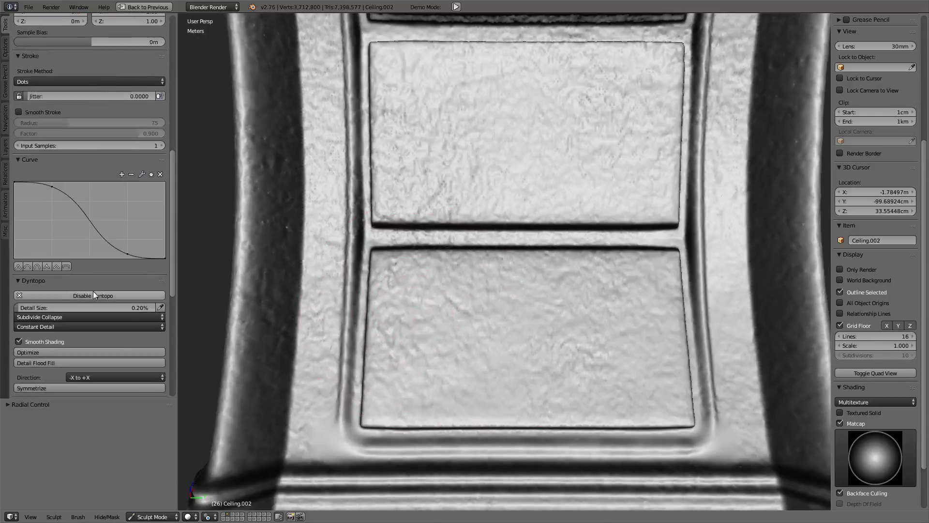
left_click(52, 265)
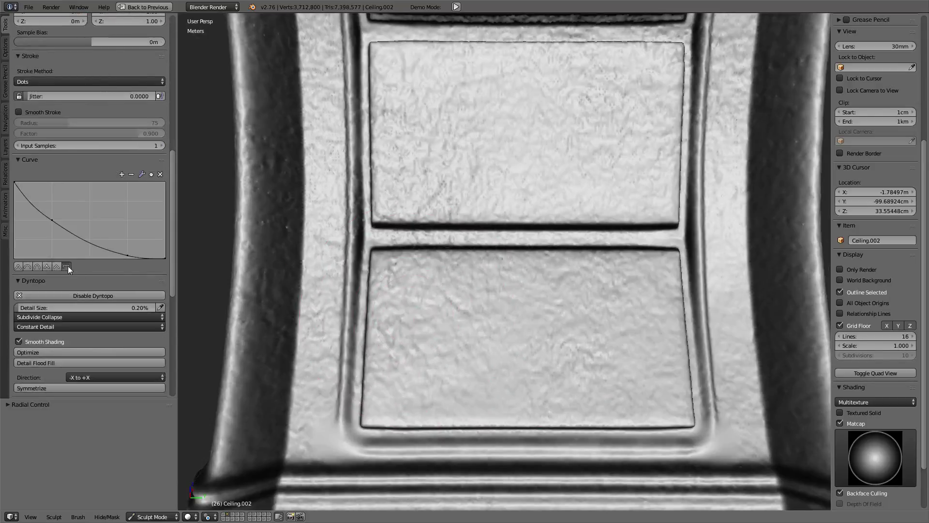
left_click(68, 266)
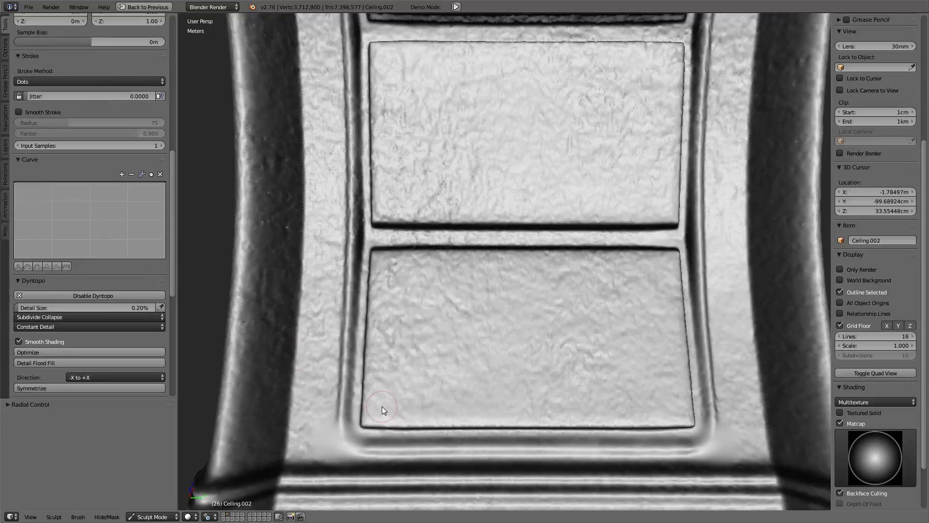
mouse_move(481, 345)
middle_mouse_down()
mouse_move(505, 318)
mouse_move(438, 326)
mouse_move(488, 324)
middle_mouse_up()
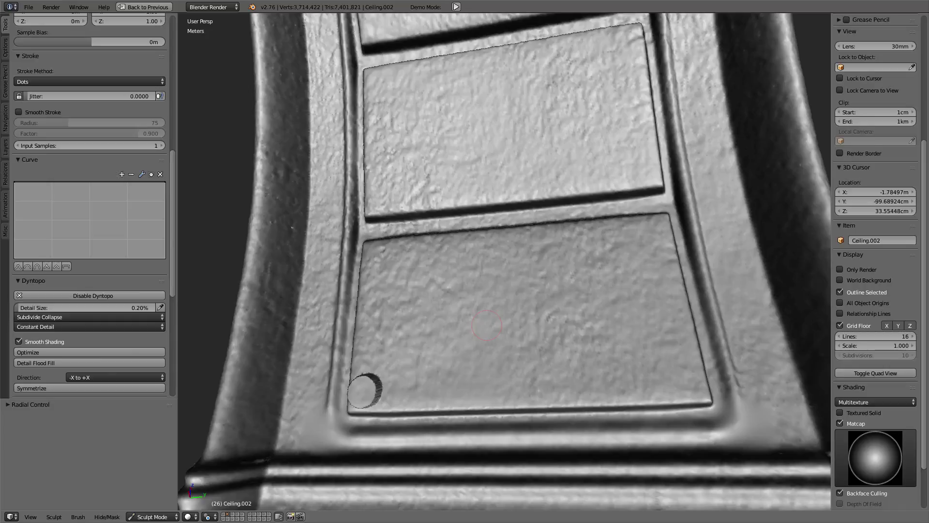
Step: Undo the test dent and set dynamic detail to Brush Detail at 10%
key("ctrl+z")
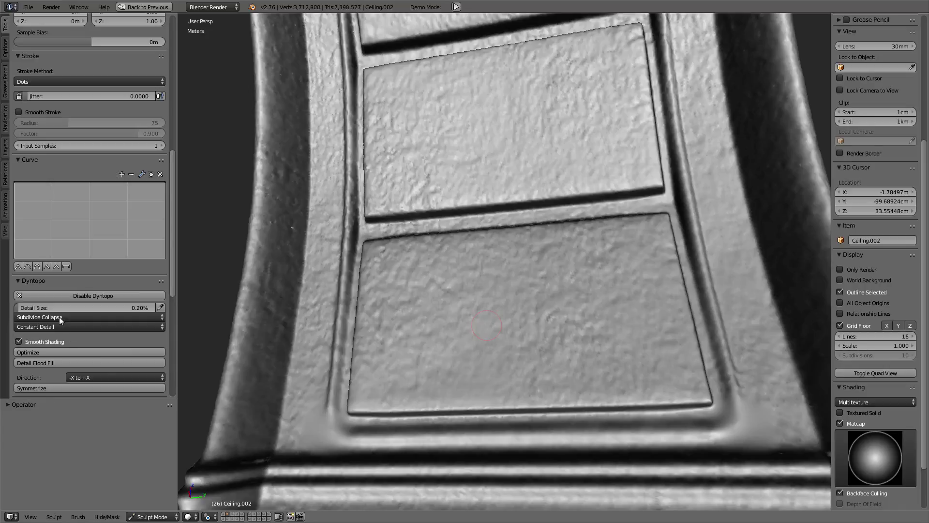
left_click(62, 326)
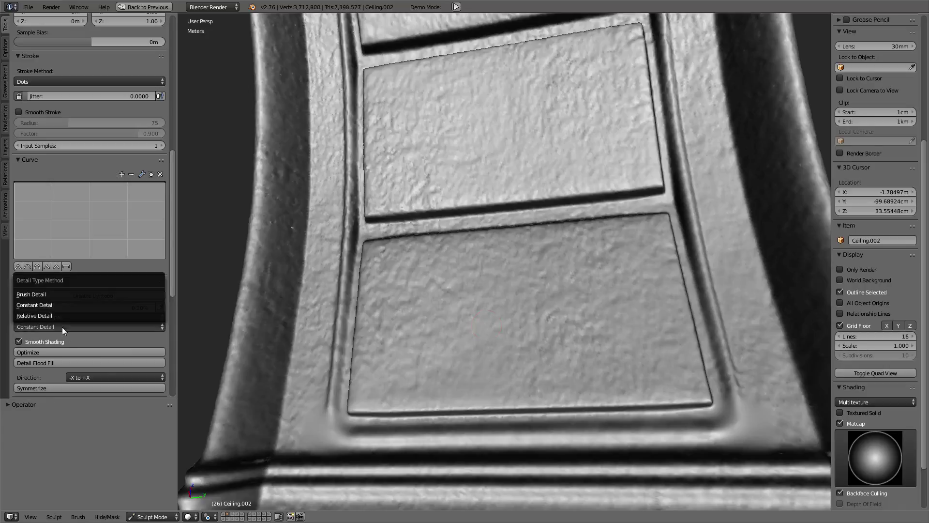
left_click(50, 294)
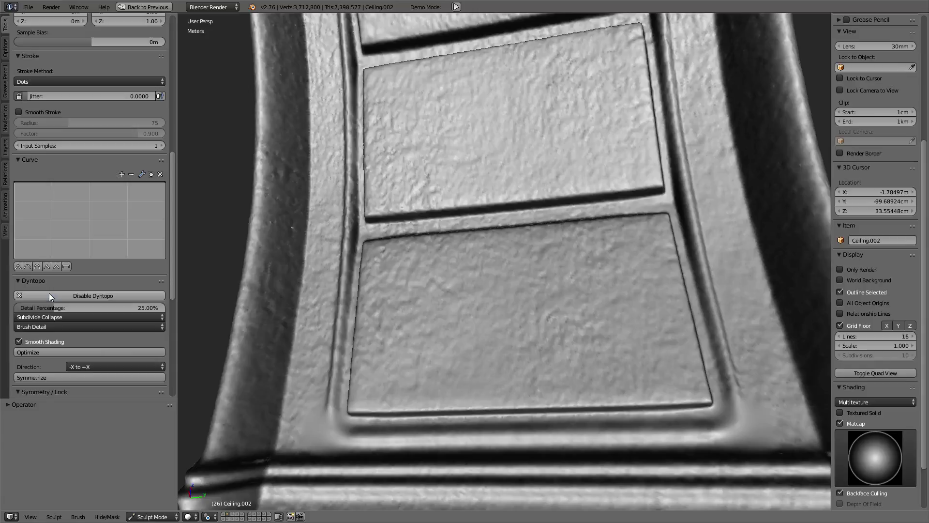
left_click(112, 305)
type("10")
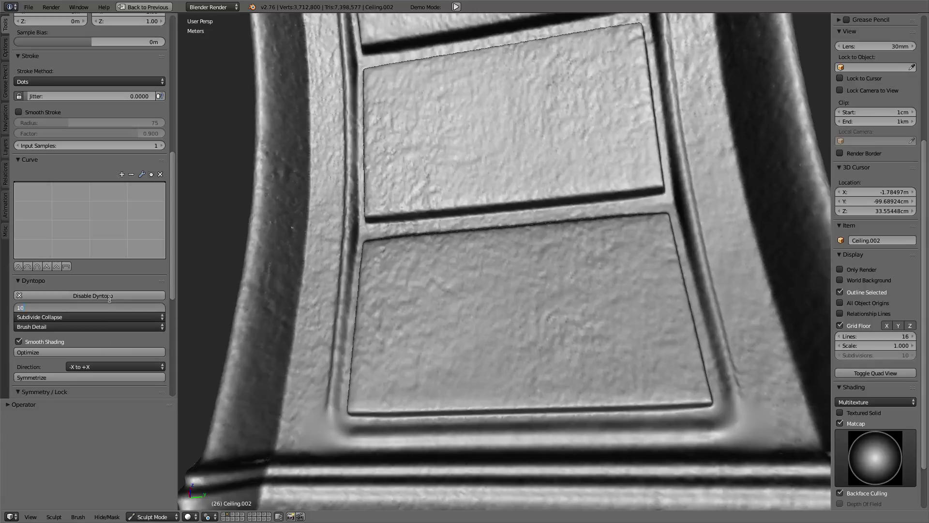
key("Return")
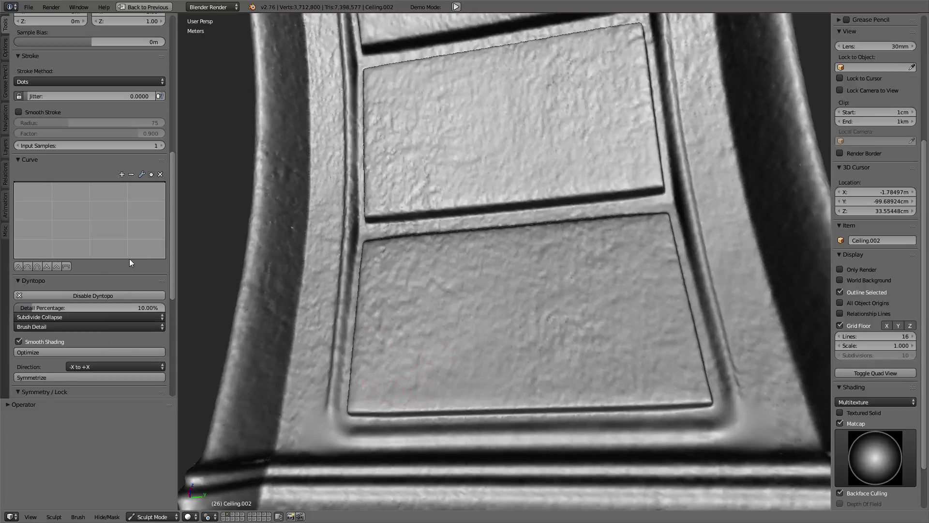
Step: Give the brush a smooth S-shaped falloff curve
scroll(130, 258, "down", 1)
scroll(127, 257, "down", 1)
left_click(59, 226)
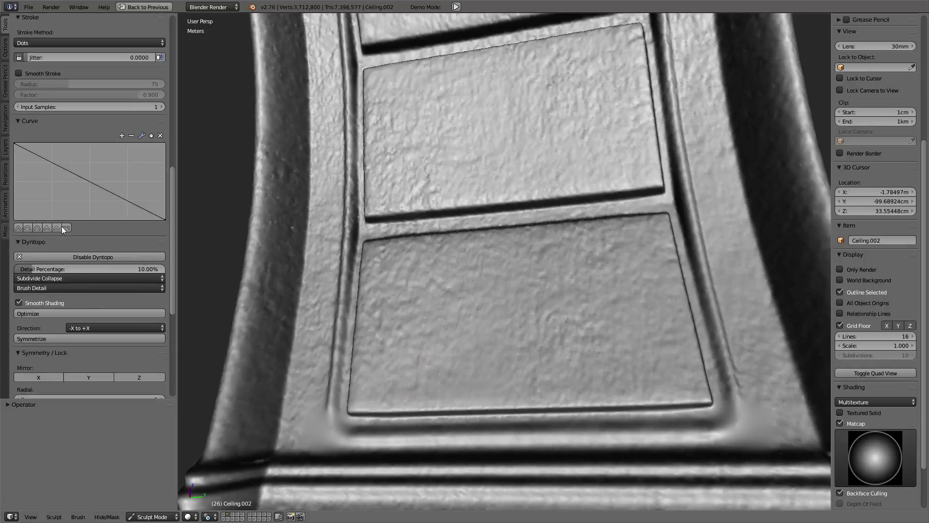
left_click(47, 229)
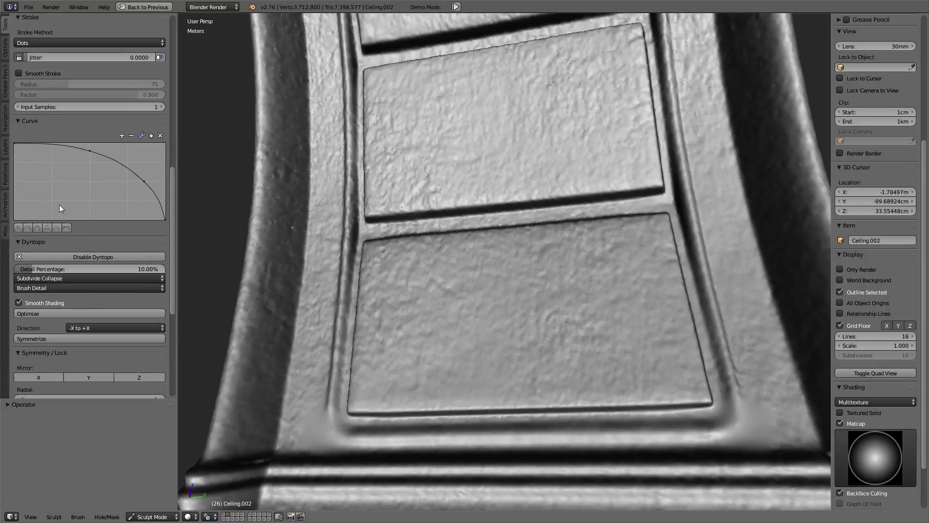
left_click(21, 226)
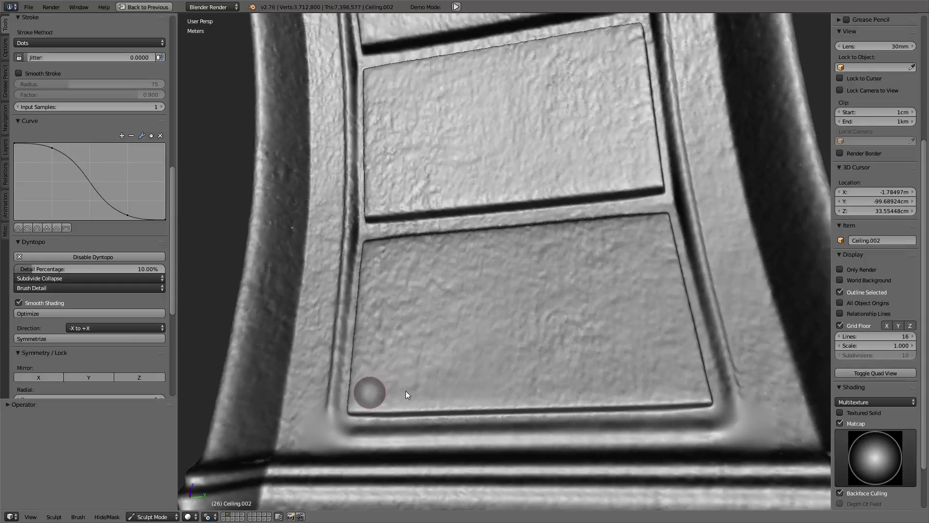
Step: Rivet the four corners of the lowest plate, plus the next plate's right-hand corners
left_click(369, 392)
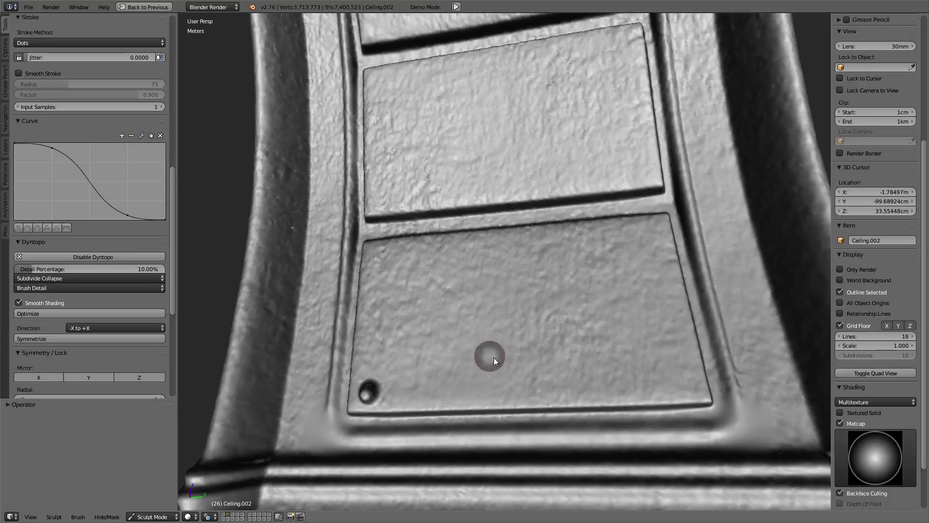
left_click(682, 382)
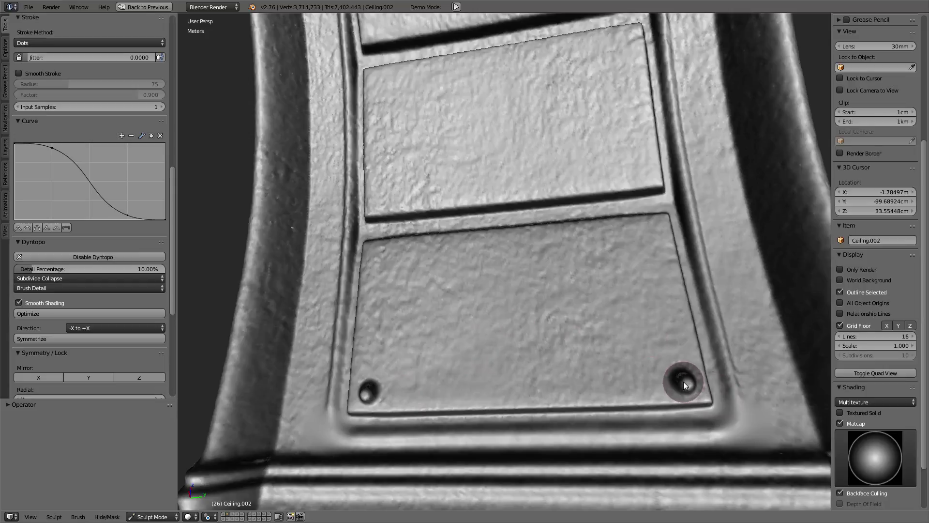
middle_click_drag(659, 290, 661, 303)
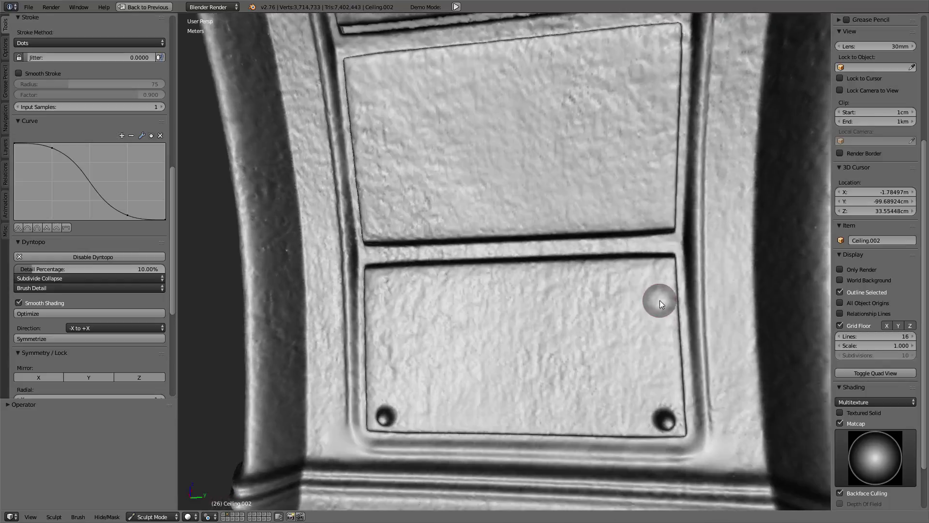
left_click(658, 273)
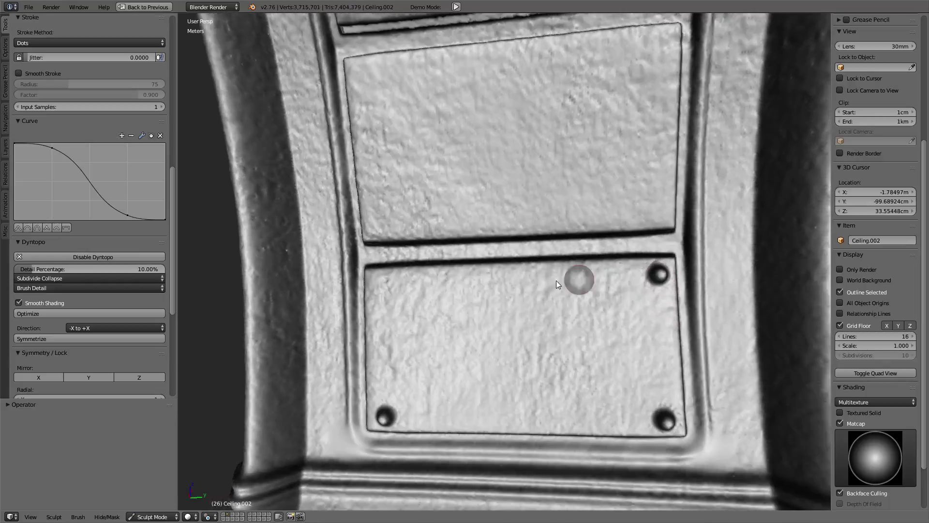
left_click(379, 283)
scroll(541, 275, "down", 3)
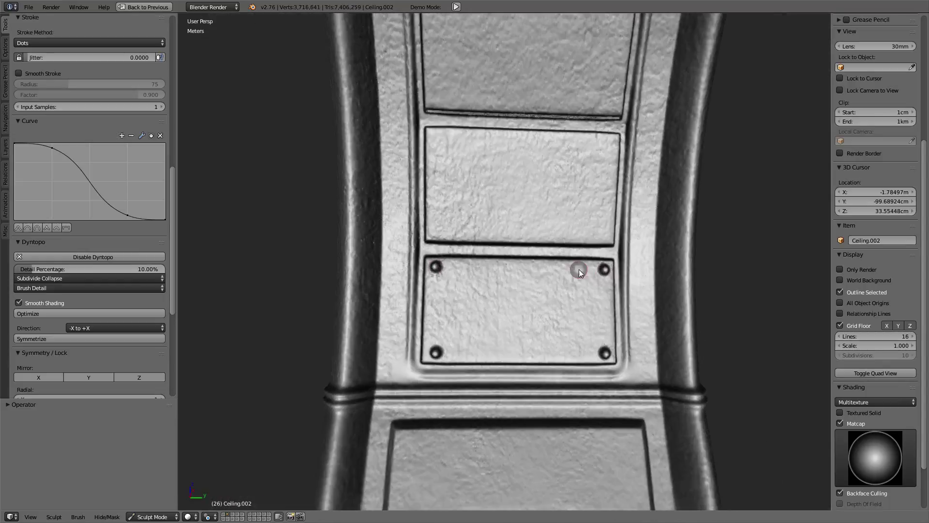
scroll(589, 367, "up", 3)
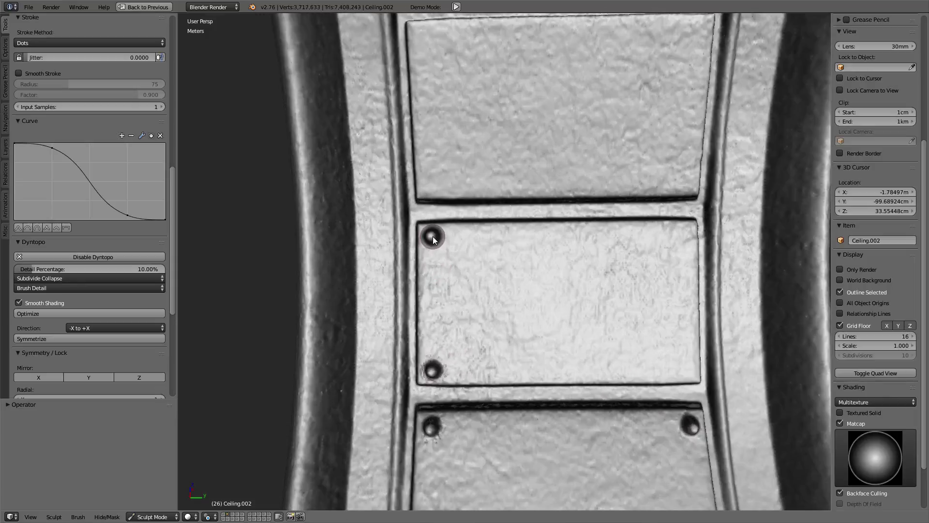
left_click(680, 237)
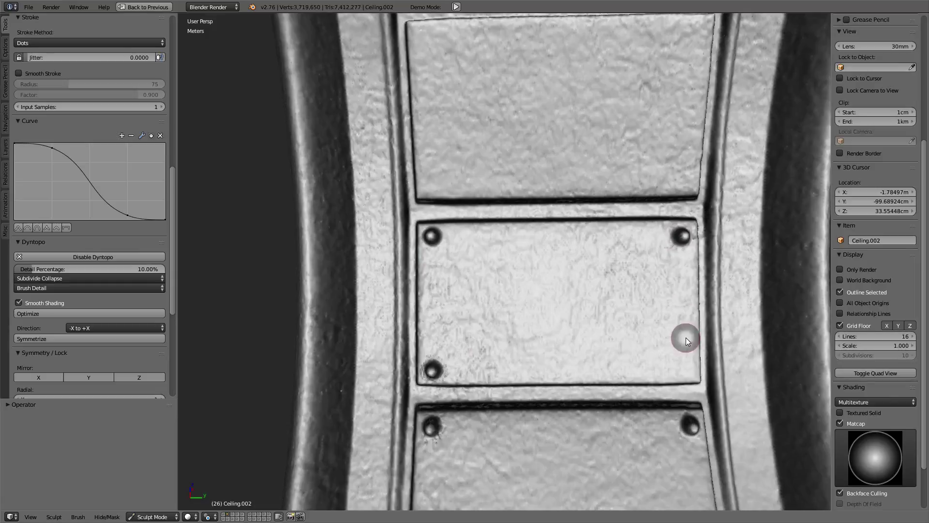
left_click(683, 364)
Step: Rivet all four corners of the plate above
middle_click_drag(636, 300, 476, 285)
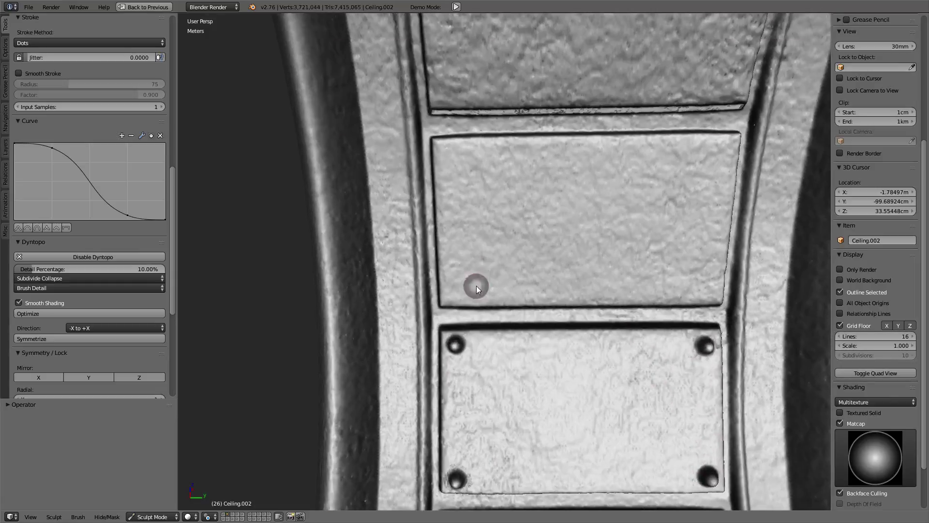
left_click(456, 289)
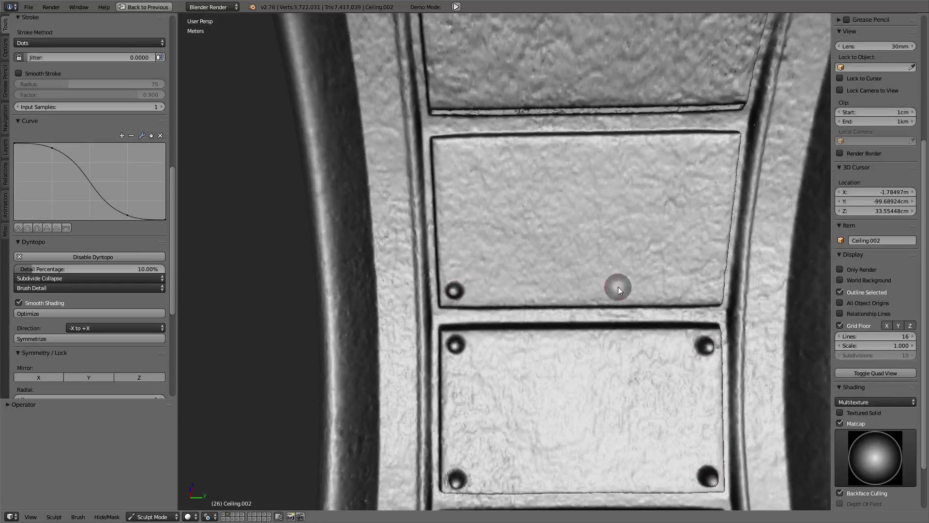
left_click(707, 287)
left_click(719, 155)
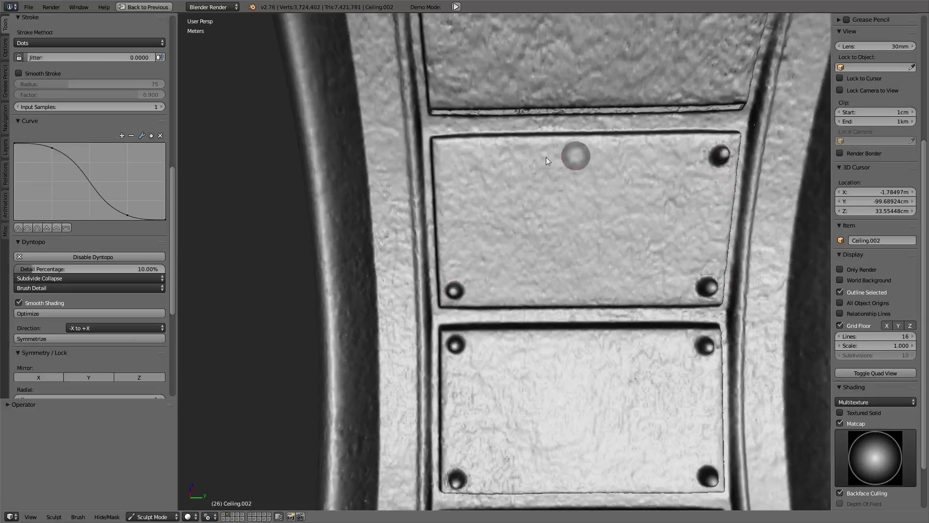
left_click(450, 155)
scroll(556, 213, "down", 3)
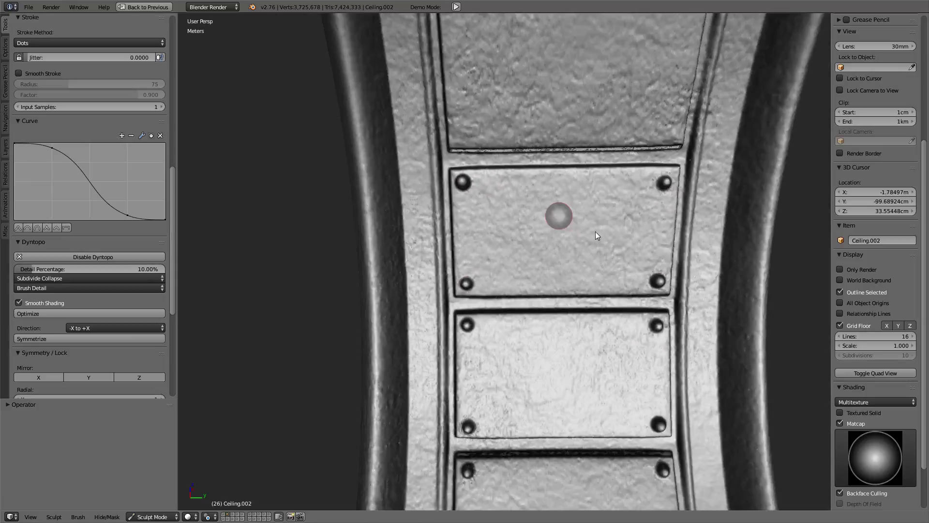
scroll(601, 233, "down", 3)
scroll(614, 324, "up", 3)
Step: Rivet the next plate up's corners and start the following plate's lower-left corner
mouse_move(605, 278)
middle_mouse_down()
mouse_move(494, 292)
mouse_move(506, 308)
middle_mouse_up()
left_click(497, 312)
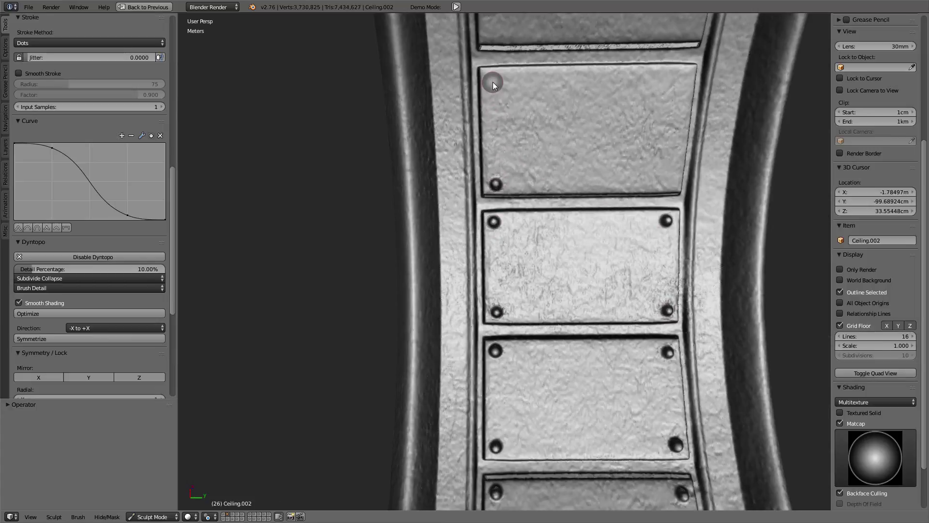
left_click(680, 79)
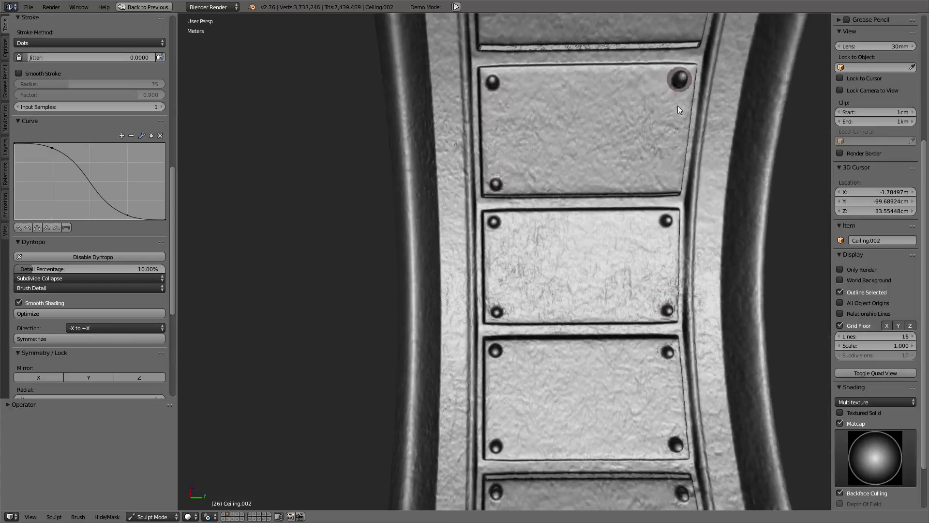
left_click(670, 181)
scroll(649, 152, "down", 4)
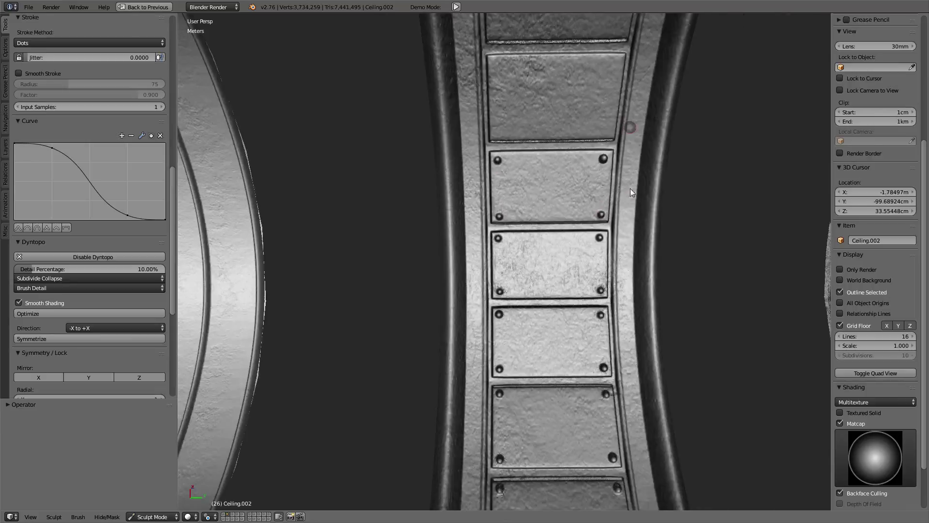
middle_click_drag(630, 188, 622, 255)
scroll(502, 306, "up", 4)
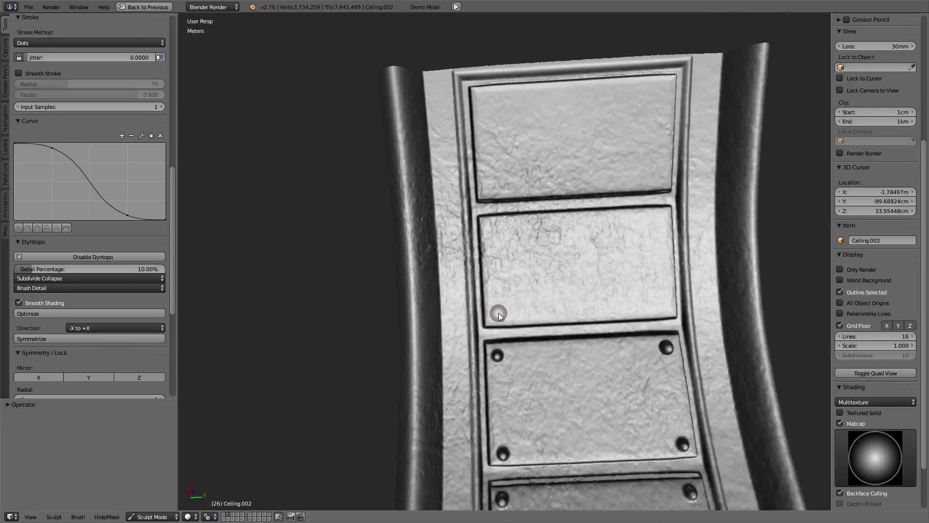
left_click(499, 313)
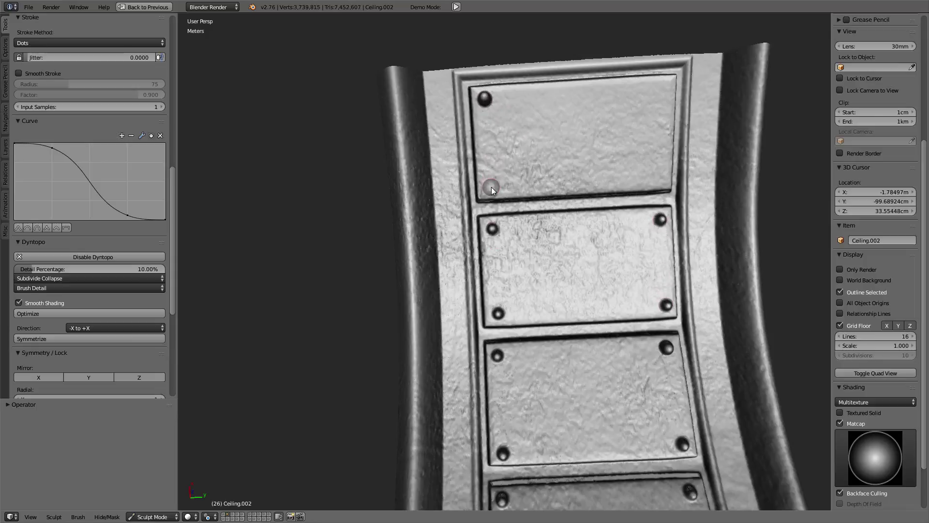
Step: Add the top plate's right-hand corner rivets and begin the left and right border rivet rows
left_click(659, 179)
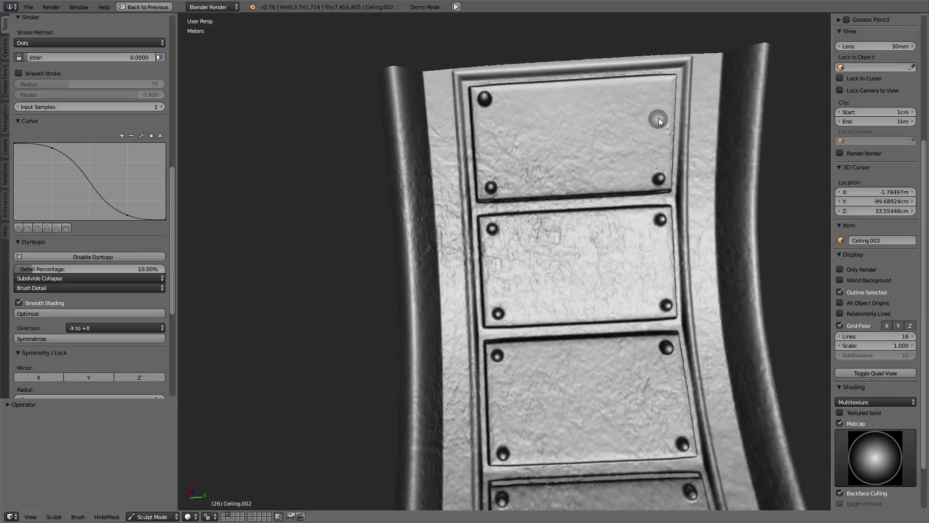
left_click(662, 90)
left_click(441, 127)
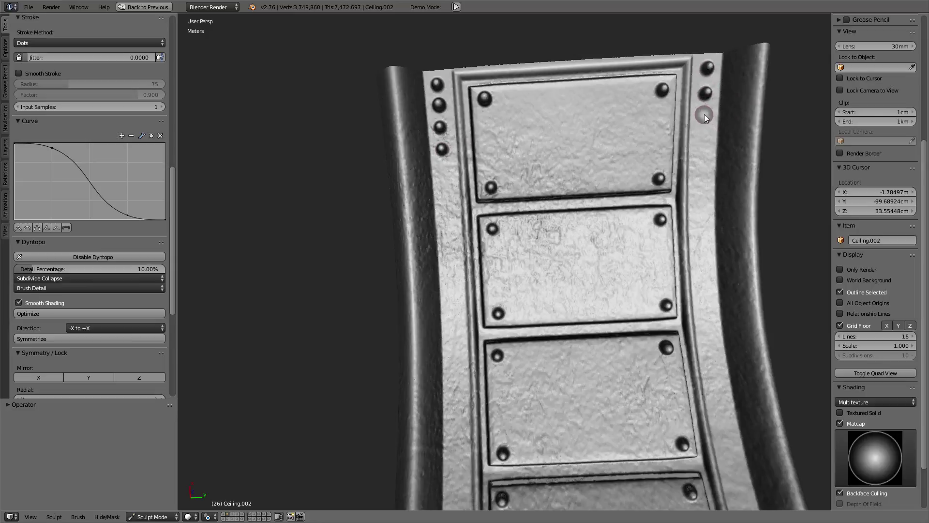
left_click(643, 252)
Step: Frame the strip's bottom and add a rivet to the right-side row beside the lowest plate
scroll(629, 283, "down", 4)
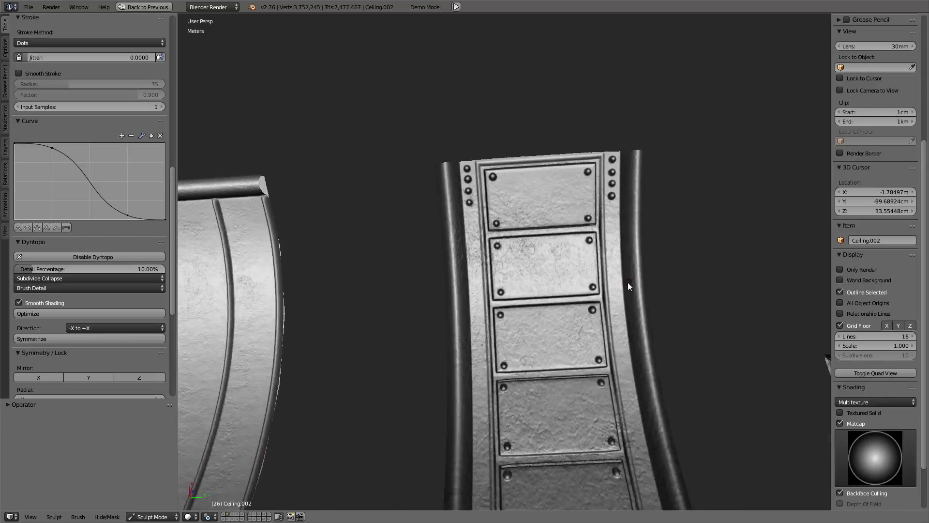
middle_click_drag(630, 222, 625, 160, "shift")
scroll(625, 160, "down", 3)
middle_click_drag(613, 210, 609, 143, "shift")
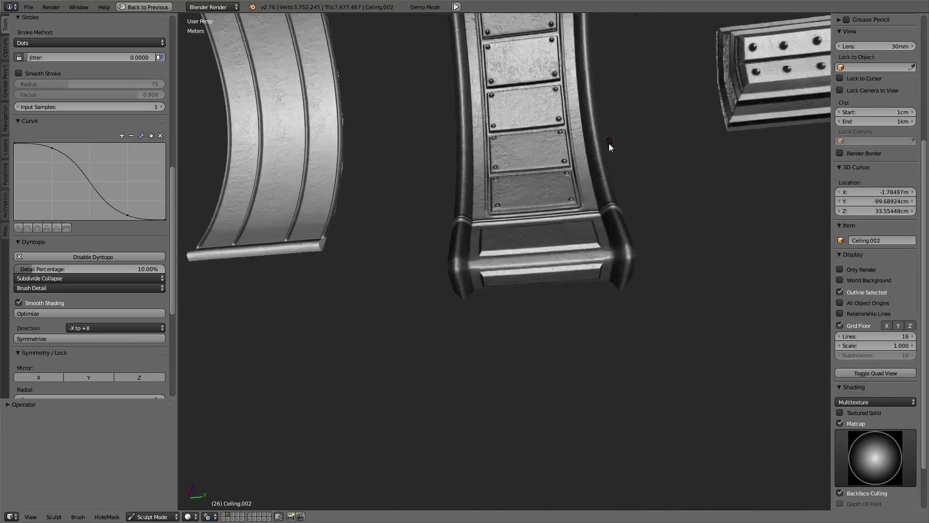
scroll(609, 143, "up", 2)
scroll(599, 283, "up", 1)
mouse_move(599, 284)
middle_mouse_down("shift")
mouse_move(566, 215)
mouse_move(569, 248)
middle_mouse_up("shift")
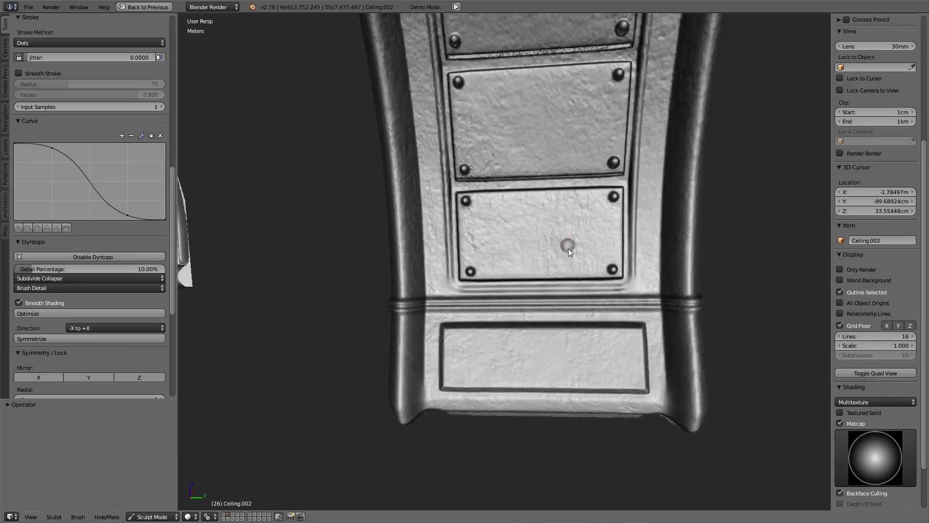
scroll(573, 300, "up", 5)
scroll(436, 298, "down", 3)
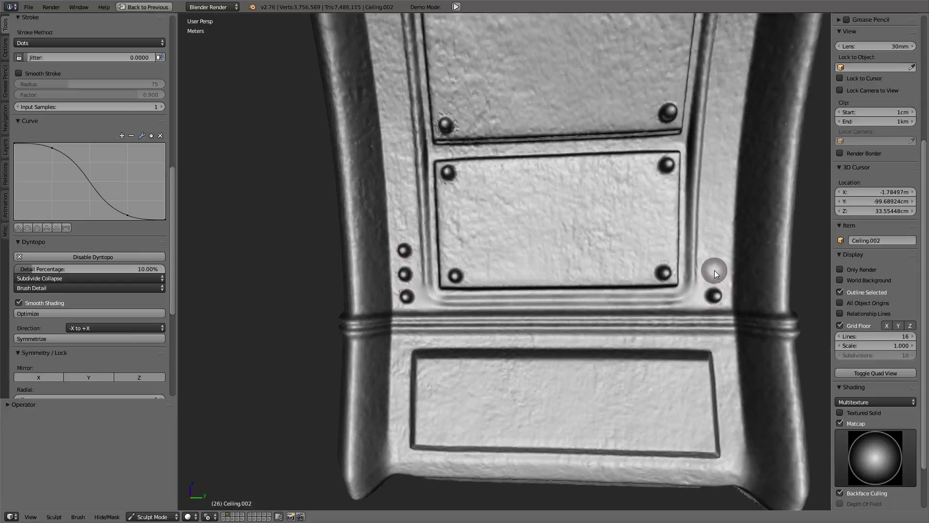
left_click(715, 242)
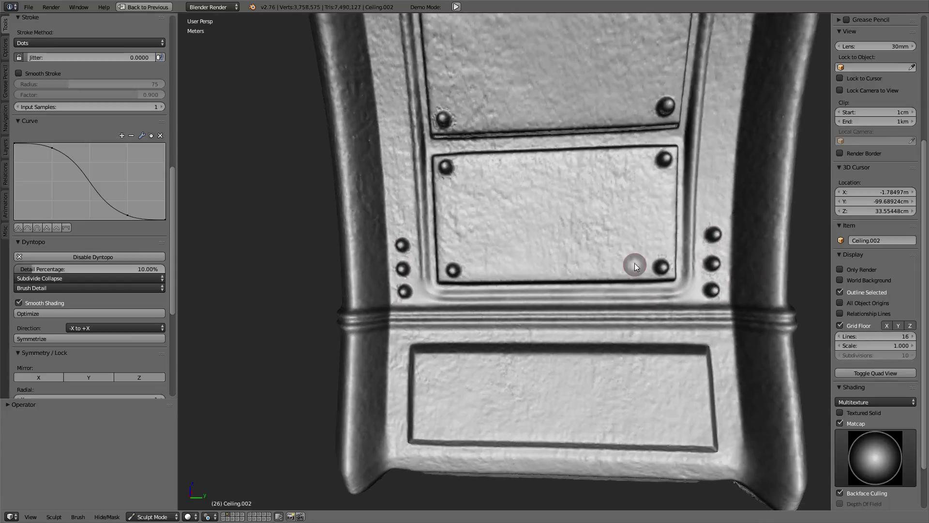
Step: Rivet the bottom rectangular panel's corner, then orbit to view the arches
scroll(634, 262, "down", 2)
scroll(613, 301, "up", 4)
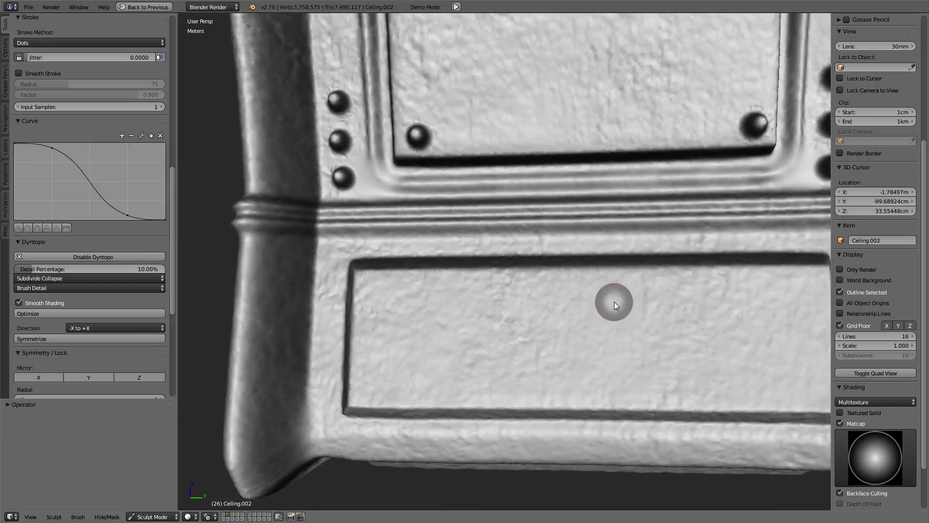
scroll(607, 299, "down", 3)
scroll(610, 275, "up", 1)
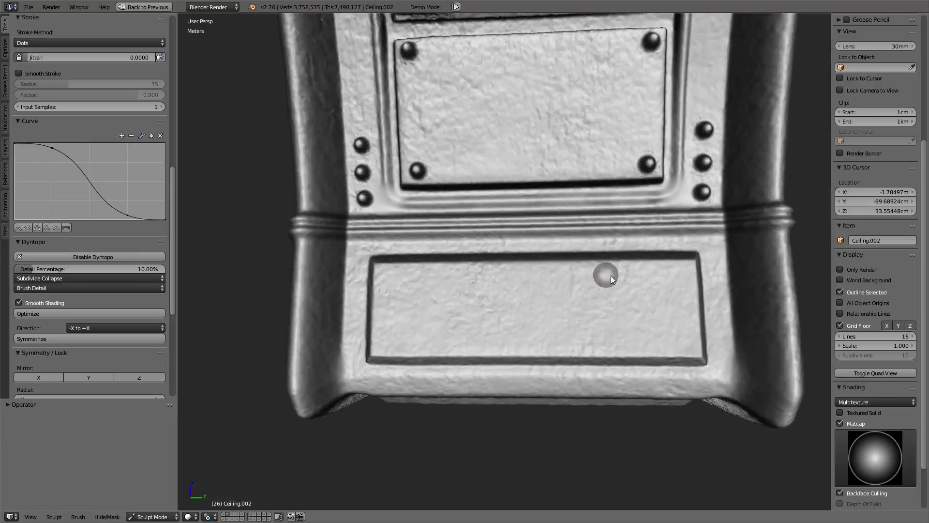
middle_click_drag(370, 253, 380, 259, "shift")
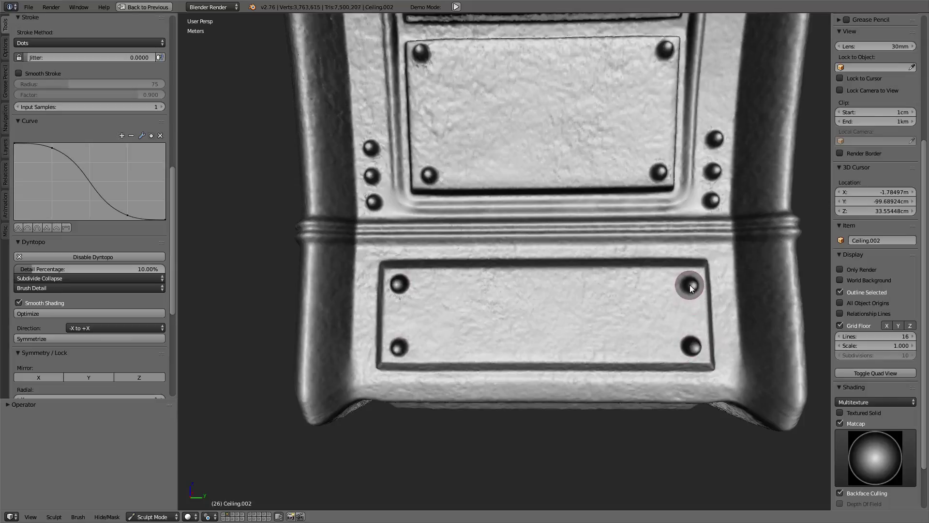
left_click(690, 286)
scroll(457, 298, "down", 5)
scroll(455, 302, "down", 2)
mouse_move(455, 304)
middle_mouse_down()
mouse_move(630, 339)
mouse_move(557, 269)
mouse_move(573, 243)
mouse_move(593, 325)
mouse_move(581, 341)
mouse_move(596, 342)
mouse_move(653, 218)
mouse_move(536, 282)
mouse_move(656, 233)
mouse_move(542, 247)
mouse_move(561, 263)
mouse_move(553, 238)
middle_mouse_up()
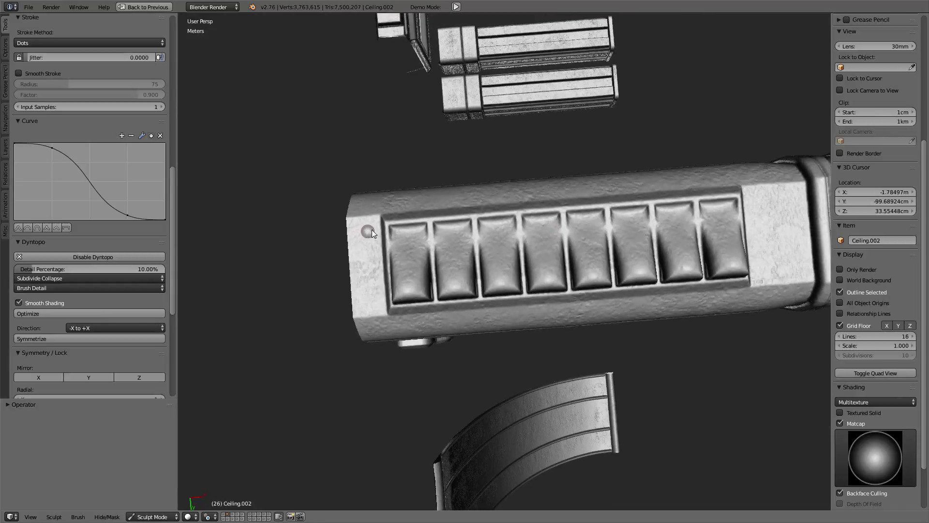
Step: Sculpt a few small dots on the end of the ribbed ceiling piece
mouse_move(372, 230)
middle_mouse_down()
mouse_move(603, 202)
mouse_move(632, 230)
mouse_move(589, 287)
mouse_move(633, 268)
mouse_move(636, 252)
mouse_move(590, 245)
mouse_move(447, 247)
mouse_move(483, 255)
mouse_move(508, 242)
mouse_move(523, 201)
mouse_move(508, 265)
mouse_move(550, 211)
middle_mouse_up()
scroll(636, 253, "up", 2)
scroll(637, 251, "up", 2)
scroll(637, 252, "up", 2)
scroll(637, 252, "up", 2)
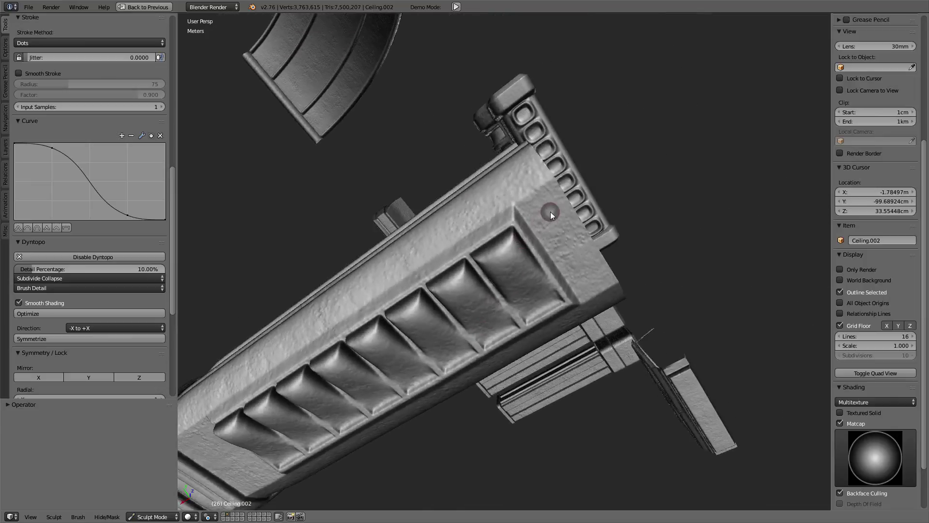
left_click(588, 276)
mouse_move(405, 255)
middle_mouse_down()
mouse_move(418, 238)
mouse_move(551, 218)
mouse_move(518, 249)
middle_mouse_up()
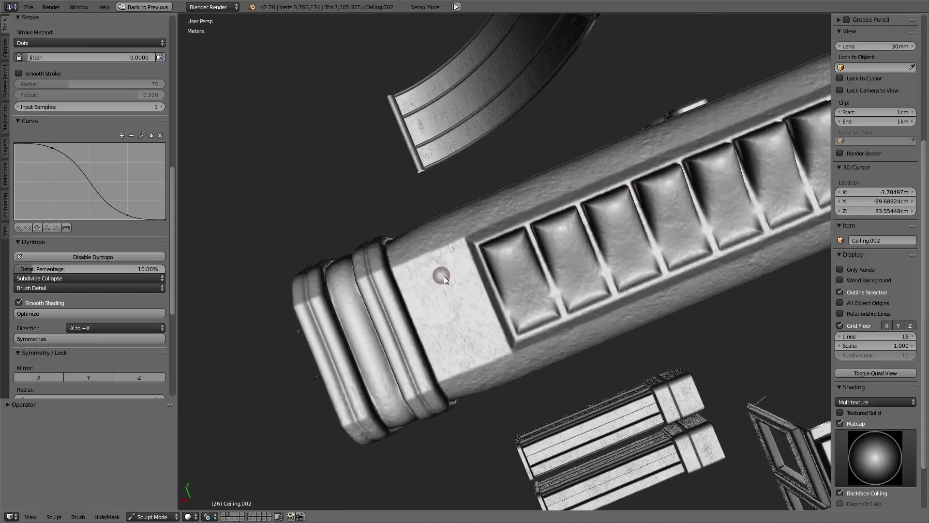
left_click(446, 277)
left_click(434, 277)
left_click(462, 346)
Step: Orbit and zoom down to the arch panel's bottom rail
mouse_move(565, 153)
middle_mouse_down()
mouse_move(583, 245)
mouse_move(635, 282)
mouse_move(637, 296)
mouse_move(442, 283)
mouse_move(401, 268)
mouse_move(390, 242)
mouse_move(431, 148)
mouse_move(399, 179)
mouse_move(637, 368)
mouse_move(570, 317)
mouse_move(512, 307)
mouse_move(618, 274)
middle_mouse_up()
scroll(359, 261, "up", 5)
mouse_move(359, 260)
middle_mouse_down()
mouse_move(420, 255)
mouse_move(442, 213)
mouse_move(492, 302)
middle_mouse_up()
scroll(492, 302, "up", 3)
mouse_move(557, 342)
middle_mouse_down()
mouse_move(535, 305)
mouse_move(533, 255)
mouse_move(576, 282)
mouse_move(484, 266)
mouse_move(594, 273)
middle_mouse_up()
scroll(577, 283, "up", 3)
scroll(584, 290, "down", 2)
scroll(432, 277, "up", 2)
Step: Shrink the brush to rivet size and stamp a rivet on the bottom rail
scroll(409, 301, "up", 2)
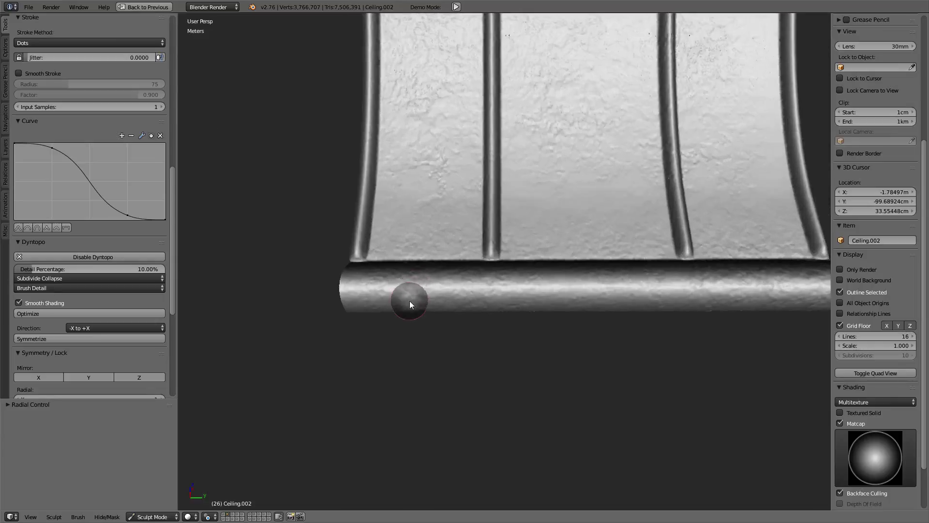
scroll(412, 303, "up", 2)
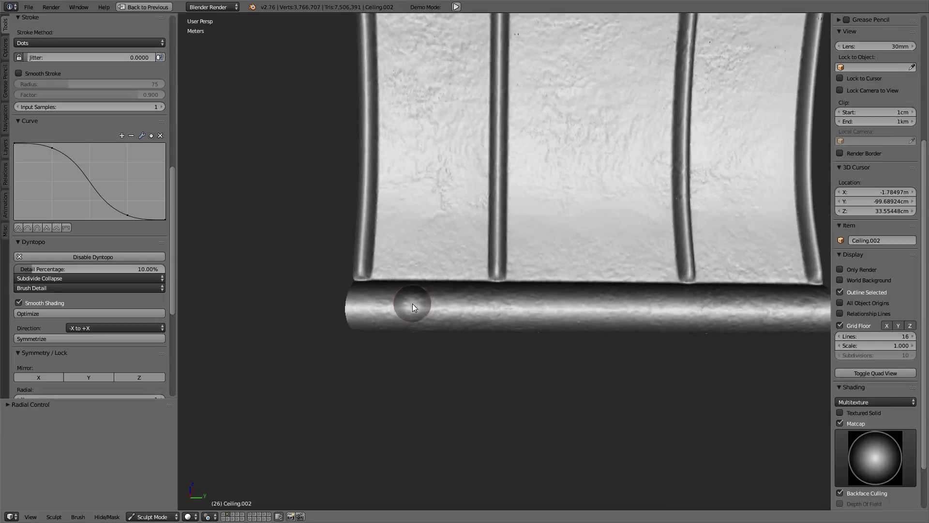
key("f")
left_click(367, 307)
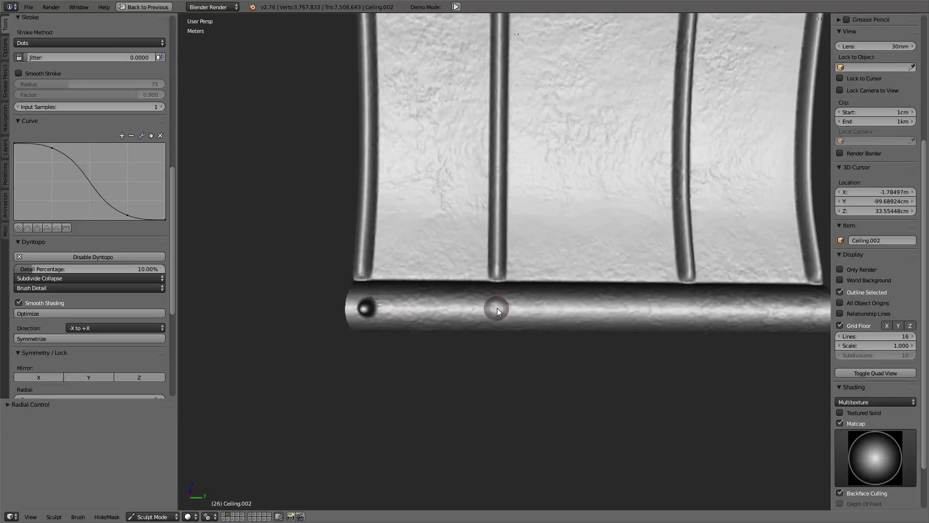
left_click(692, 312)
Step: Add three rivets across the top bar, from its left end to its right end
mouse_move(692, 311)
middle_mouse_down()
mouse_move(567, 324)
mouse_move(614, 331)
middle_mouse_up()
scroll(471, 330, "down", 5)
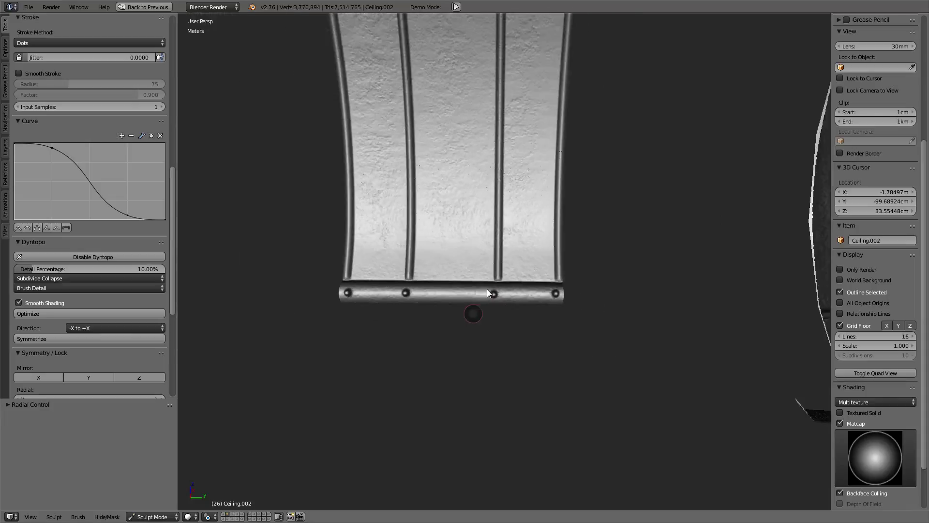
mouse_move(503, 278)
middle_mouse_down()
mouse_move(525, 336)
mouse_move(521, 297)
mouse_move(554, 129)
mouse_move(567, 382)
mouse_move(563, 294)
middle_mouse_up()
scroll(519, 197, "up", 4)
scroll(520, 197, "down", 2)
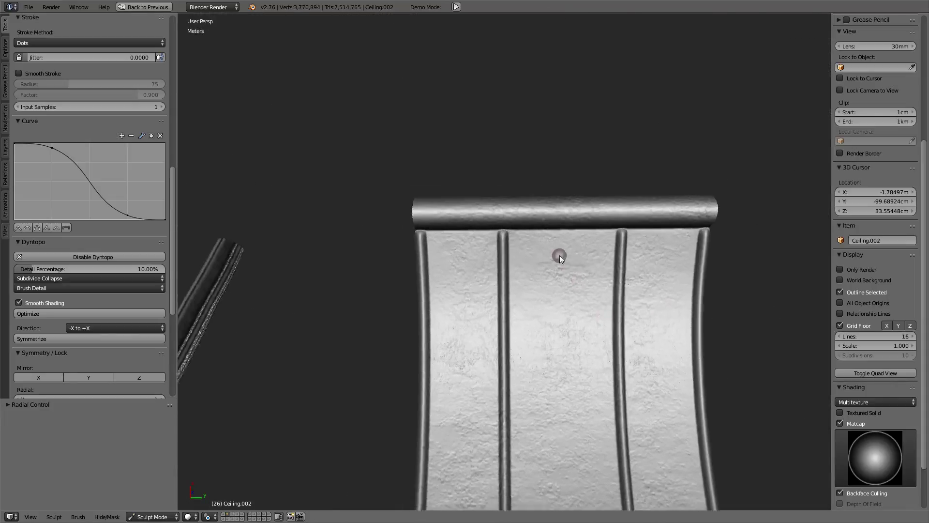
scroll(386, 210, "up", 4)
left_click(390, 198)
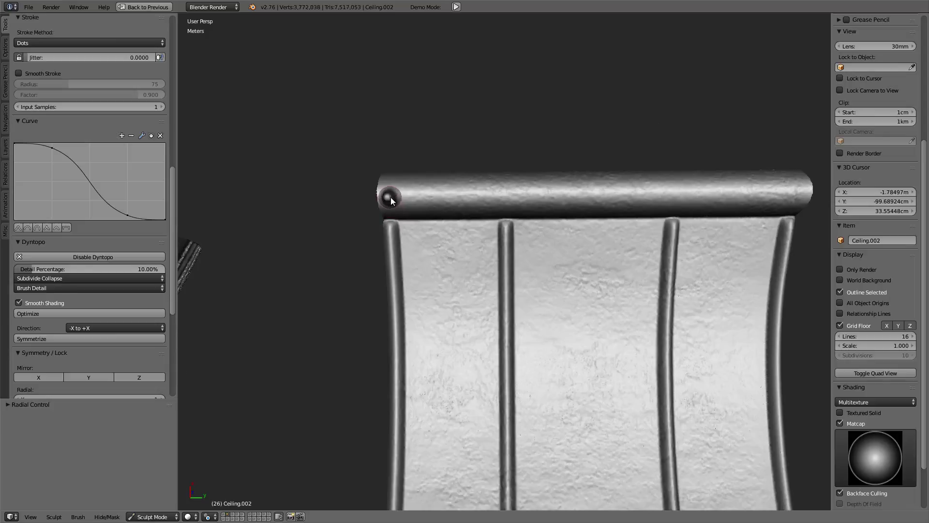
left_click(505, 199)
left_click(793, 194)
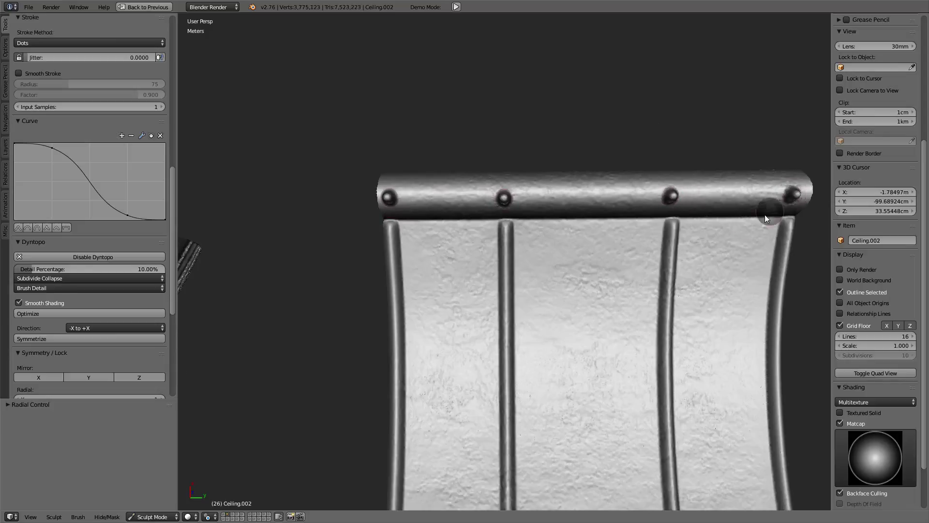
Step: Orbit the beam and pole to a diagonal viewing angle
scroll(636, 355, "down", 3)
mouse_move(635, 355)
middle_mouse_down()
mouse_move(645, 210)
mouse_move(640, 286)
mouse_move(703, 266)
mouse_move(500, 271)
middle_mouse_up()
scroll(473, 219, "up", 3)
mouse_move(473, 218)
middle_mouse_down()
mouse_move(475, 200)
mouse_move(521, 336)
mouse_move(554, 360)
mouse_move(611, 377)
mouse_move(502, 246)
mouse_move(496, 310)
mouse_move(552, 197)
mouse_move(564, 236)
mouse_move(618, 258)
mouse_move(619, 309)
mouse_move(538, 301)
mouse_move(617, 271)
mouse_move(618, 238)
mouse_move(547, 289)
mouse_move(559, 336)
mouse_move(564, 263)
mouse_move(499, 263)
mouse_move(434, 248)
mouse_move(420, 284)
mouse_move(422, 320)
mouse_move(417, 220)
mouse_move(523, 177)
mouse_move(413, 183)
mouse_move(473, 196)
middle_mouse_up()
Step: Orbit and zoom past the pole's bracket onto the small ribbed end block
scroll(428, 246, "down", 4)
scroll(421, 288, "up", 2)
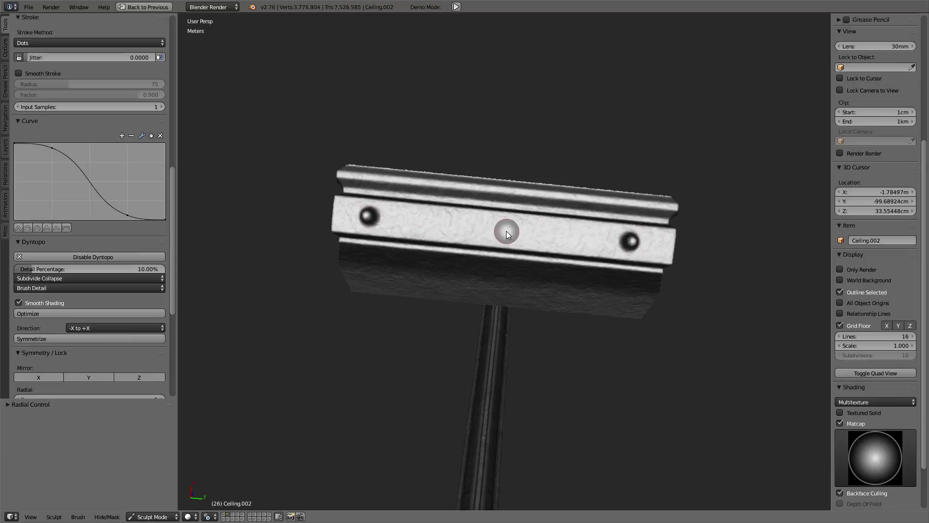
scroll(554, 108, "down", 3)
mouse_move(570, 120)
middle_mouse_down()
mouse_move(549, 235)
mouse_move(544, 120)
mouse_move(541, 156)
mouse_move(495, 199)
mouse_move(409, 212)
mouse_move(393, 202)
mouse_move(503, 148)
mouse_move(453, 194)
mouse_move(495, 130)
mouse_move(491, 242)
mouse_move(582, 210)
mouse_move(489, 208)
mouse_move(500, 210)
middle_mouse_up()
scroll(452, 195, "up", 3)
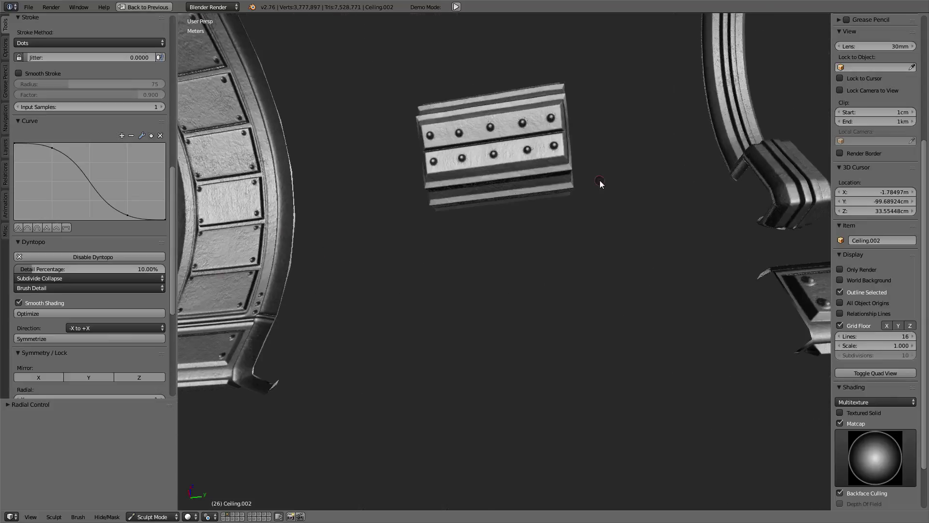
mouse_move(600, 182)
middle_mouse_down()
mouse_move(606, 238)
mouse_move(644, 203)
mouse_move(733, 211)
mouse_move(424, 217)
mouse_move(523, 179)
mouse_move(517, 215)
mouse_move(582, 205)
mouse_move(524, 217)
mouse_move(524, 205)
mouse_move(540, 226)
mouse_move(534, 216)
middle_mouse_up()
scroll(608, 240, "up", 3)
scroll(608, 240, "down", 3)
scroll(572, 213, "up", 2)
scroll(585, 228, "up", 2)
scroll(516, 215, "up", 4)
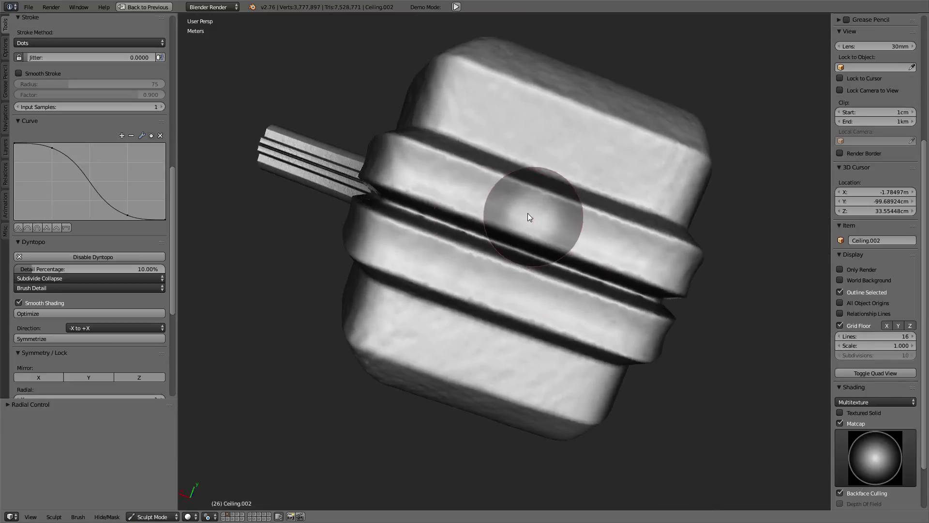
Step: Shrink the brush and stamp the first rivets on the end block's lower and upper ridges
key("f")
left_click(503, 208)
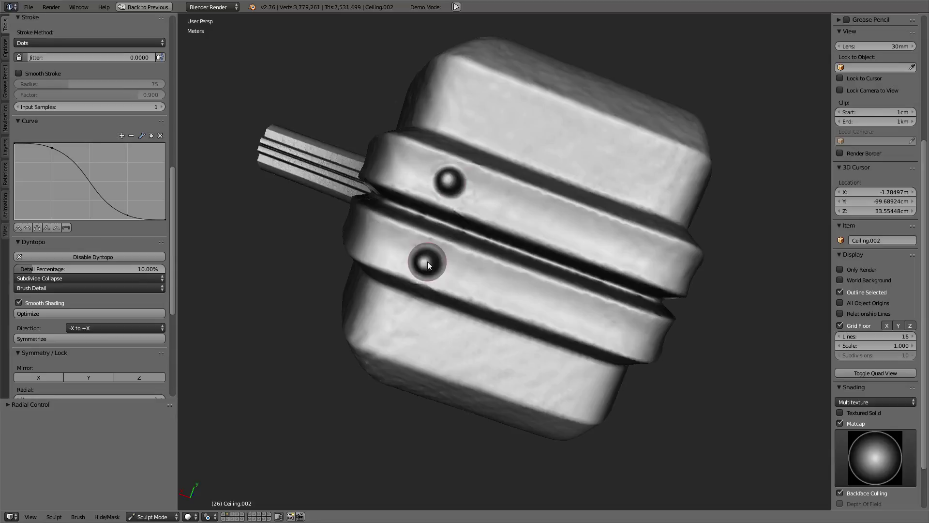
left_click(428, 261)
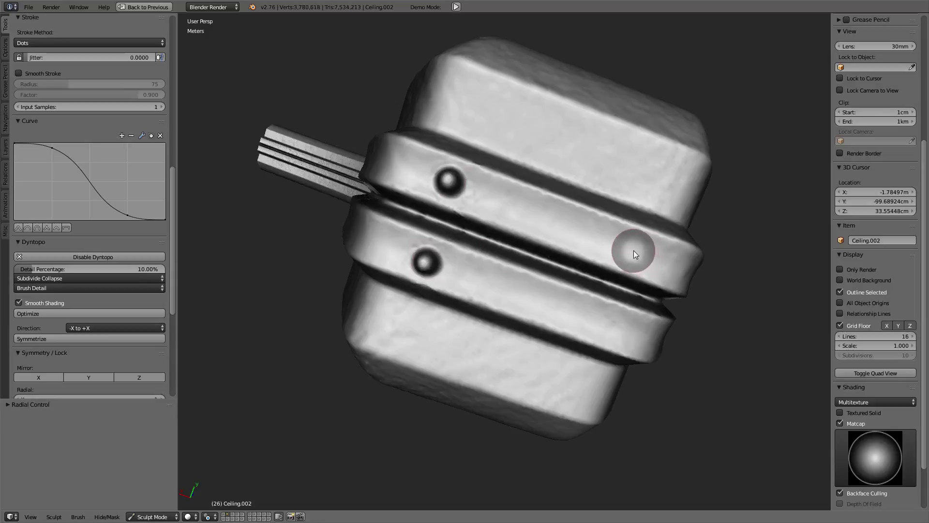
left_click(634, 251)
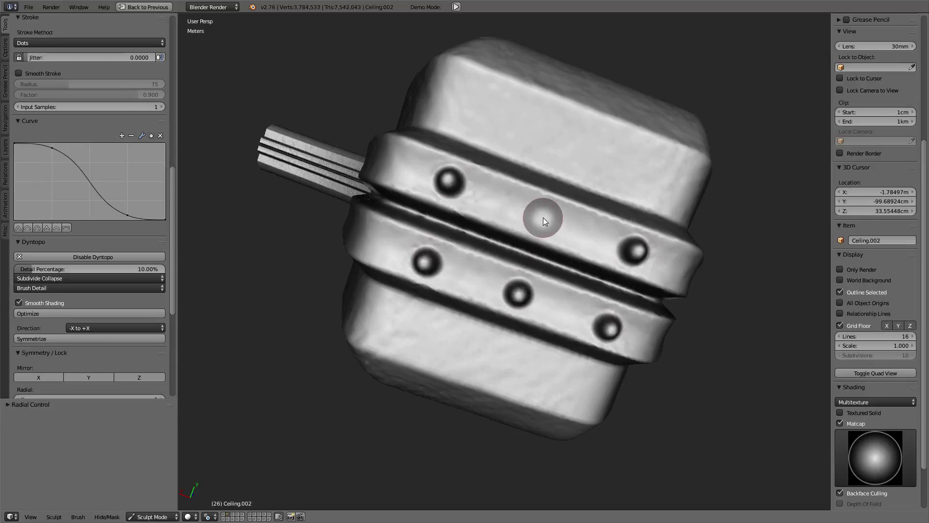
mouse_move(543, 218)
middle_mouse_down()
mouse_move(495, 139)
mouse_move(593, 128)
mouse_move(634, 171)
mouse_move(632, 97)
mouse_move(625, 124)
mouse_move(648, 168)
mouse_move(584, 193)
mouse_move(584, 212)
mouse_move(605, 194)
mouse_move(523, 325)
mouse_move(524, 308)
mouse_move(513, 308)
middle_mouse_up()
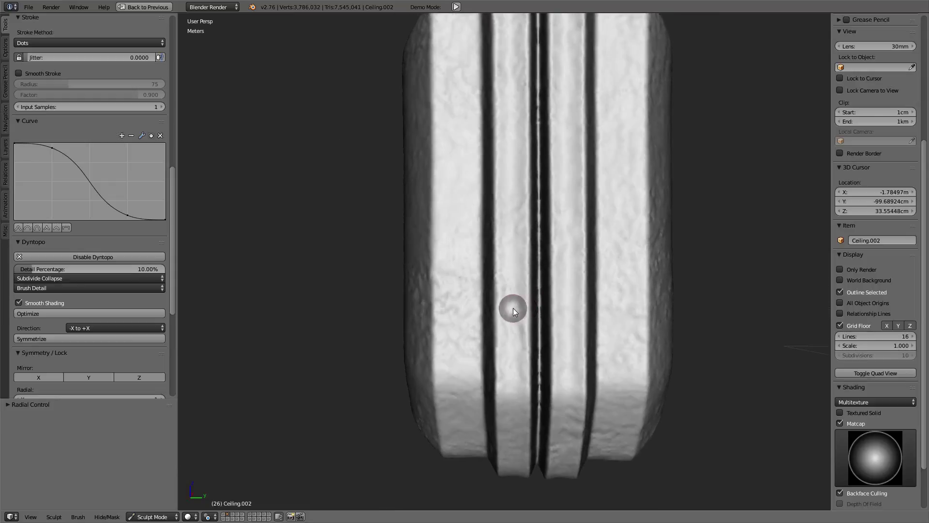
left_click(570, 307)
Step: Add rivets near the top of the right strip and mid-way on the left strip
middle_click_drag(570, 308, 567, 335)
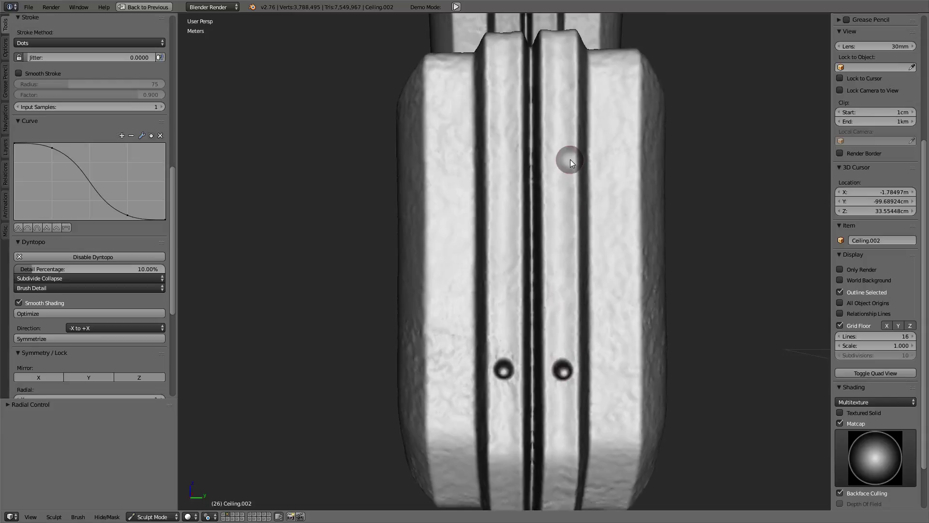
middle_click_drag(570, 159, 564, 143)
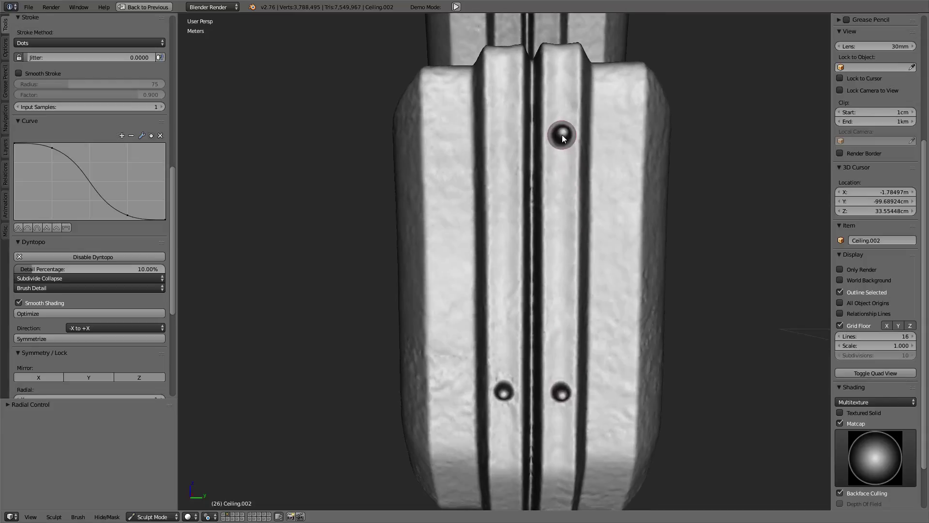
left_click(503, 133)
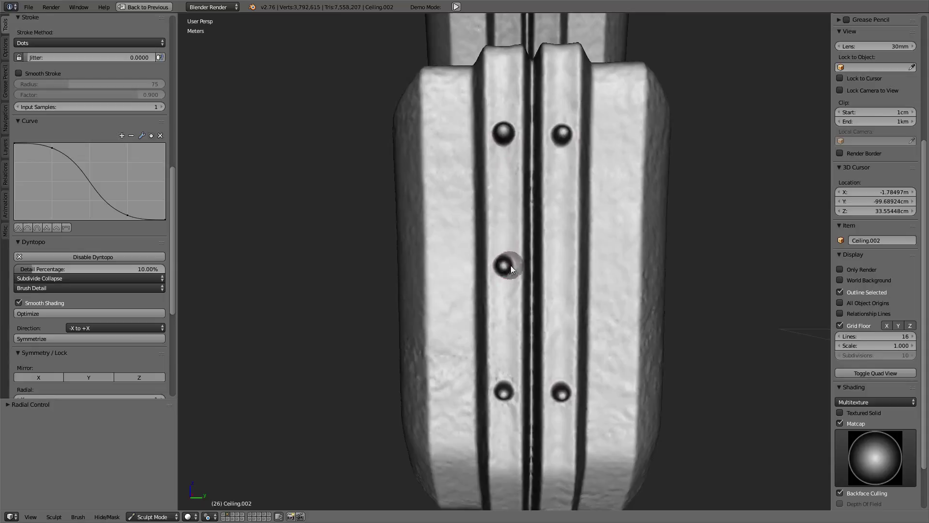
left_click(561, 265)
Step: Add a matching pair of rivets low on the left and right strips
scroll(569, 172, "down", 4)
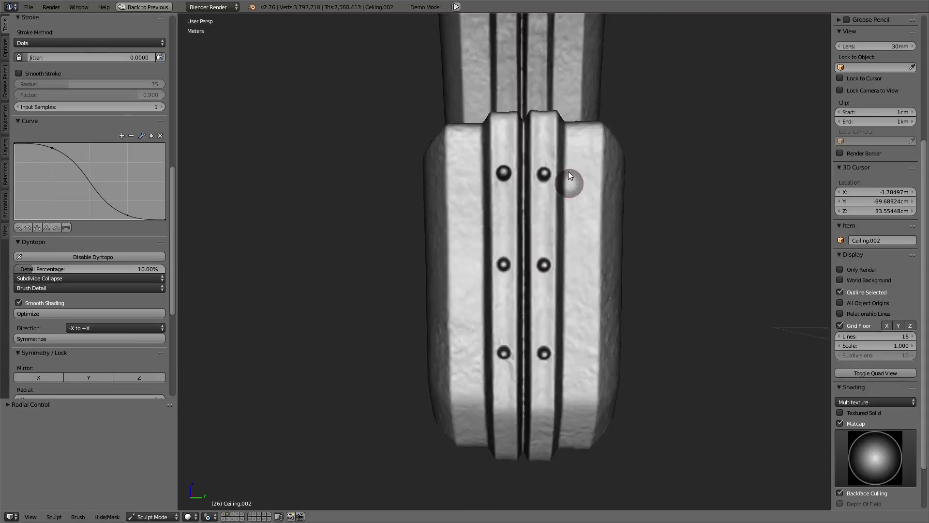
mouse_move(569, 169)
middle_mouse_down()
mouse_move(592, 155)
mouse_move(585, 119)
mouse_move(559, 225)
middle_mouse_up()
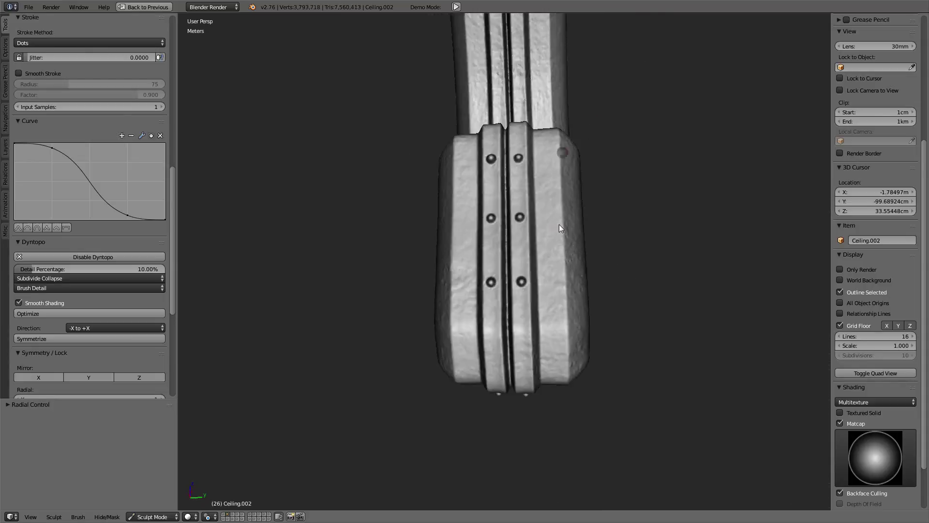
scroll(560, 224, "up", 2)
mouse_move(544, 268)
middle_mouse_down()
mouse_move(553, 259)
mouse_move(516, 332)
middle_mouse_up()
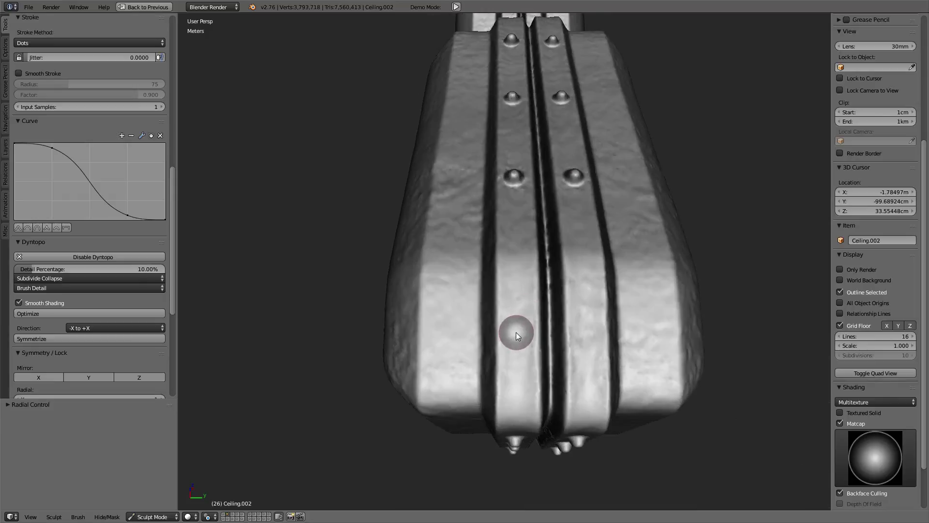
left_click(516, 331)
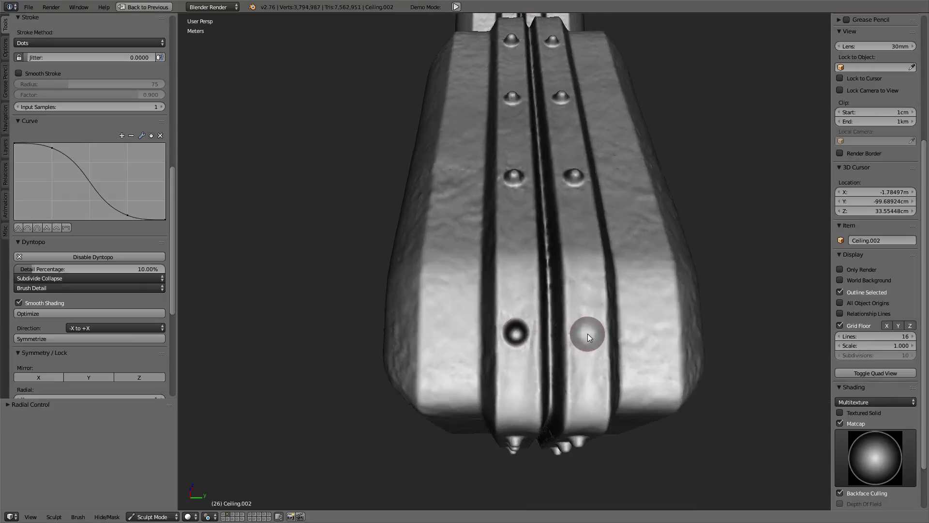
left_click(587, 334)
scroll(621, 133, "down", 4)
mouse_move(621, 133)
middle_mouse_down()
mouse_move(617, 281)
mouse_move(613, 216)
mouse_move(599, 269)
mouse_move(583, 272)
middle_mouse_up()
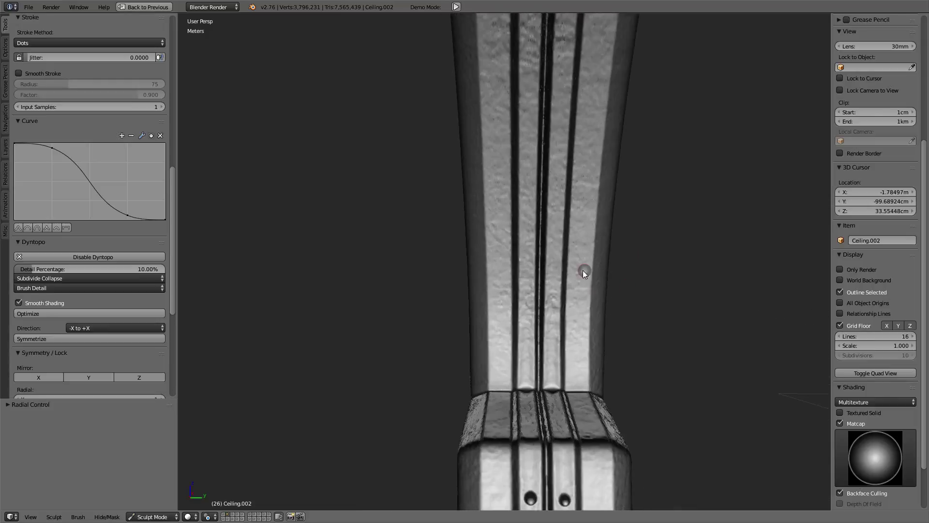
Step: Orbit and zoom so the raised strips at the curved beam's end face the view
scroll(528, 224, "down", 4)
middle_click_drag(529, 224, 518, 84)
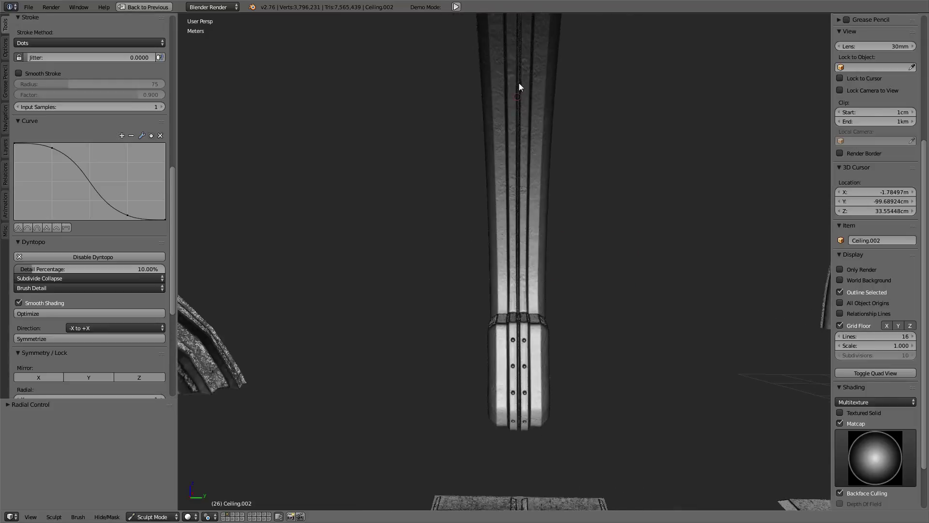
scroll(558, 181, "down", 3)
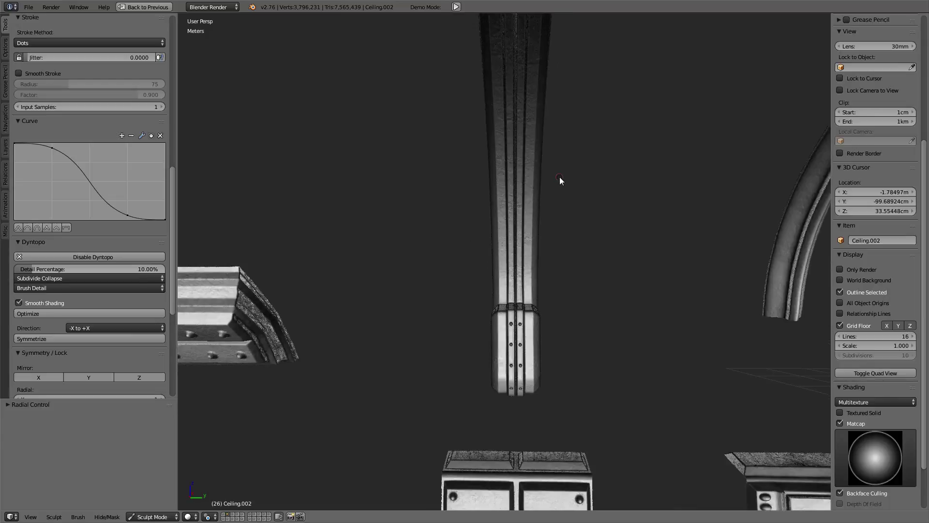
scroll(581, 179, "down", 2)
mouse_move(595, 178)
middle_mouse_down()
mouse_move(626, 118)
mouse_move(568, 260)
mouse_move(522, 207)
middle_mouse_up()
scroll(569, 259, "up", 3)
scroll(523, 206, "up", 2)
middle_click_drag(578, 239, 586, 243)
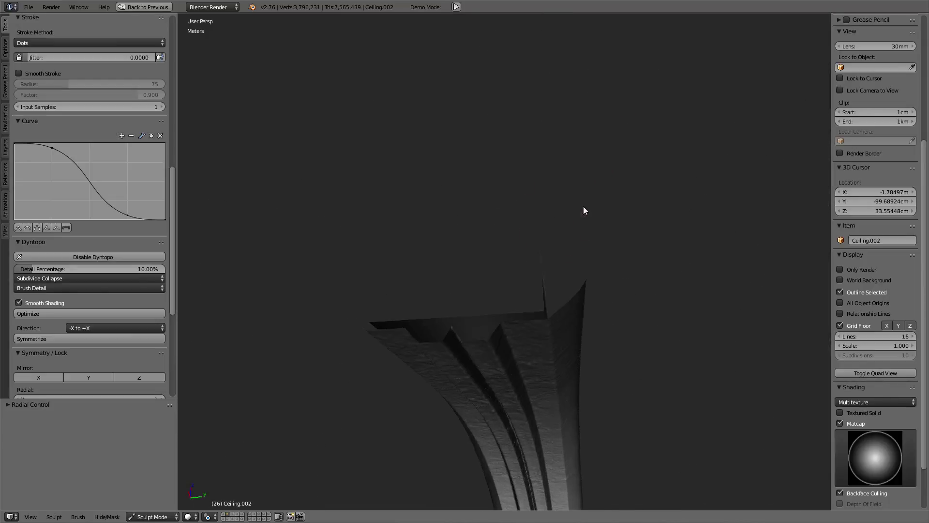
middle_click_drag(583, 210, 598, 285)
scroll(598, 285, "up", 3)
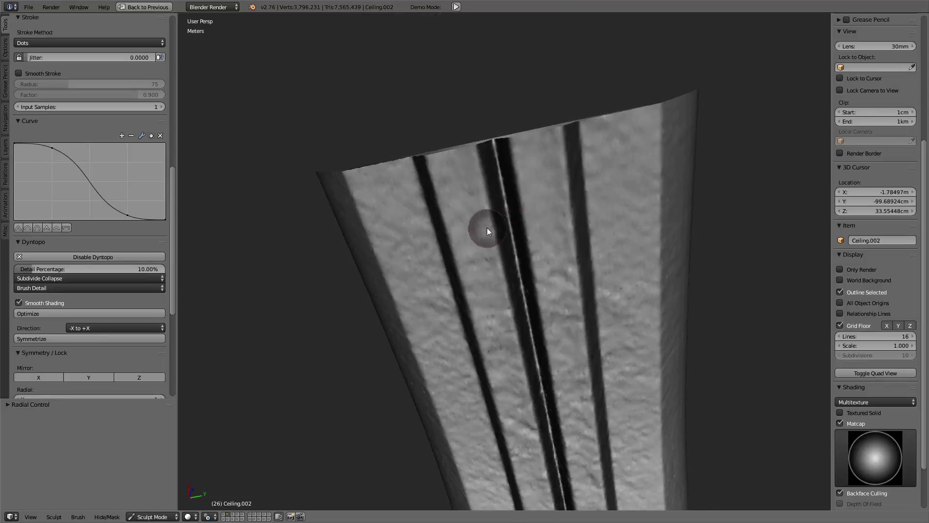
Step: Stamp three rivet pairs along the left and right strips near the beam's end
left_click(463, 204)
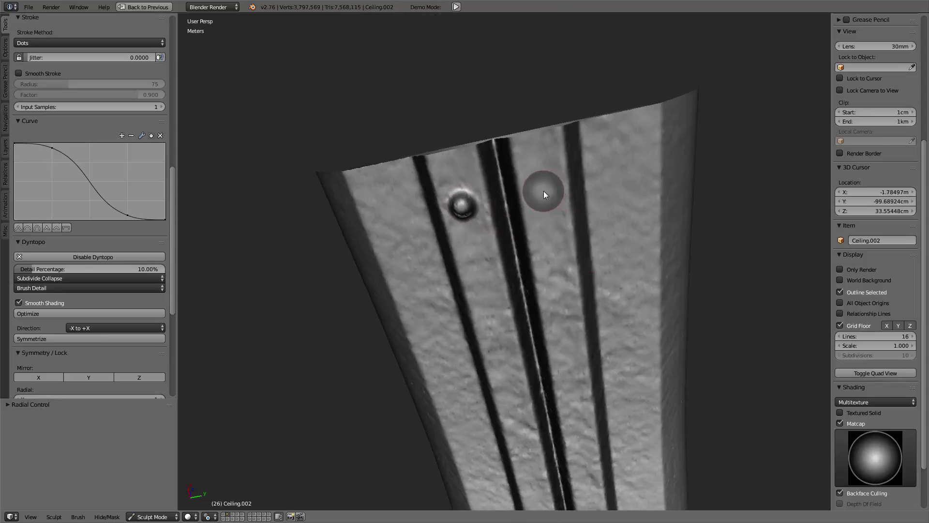
left_click(543, 191)
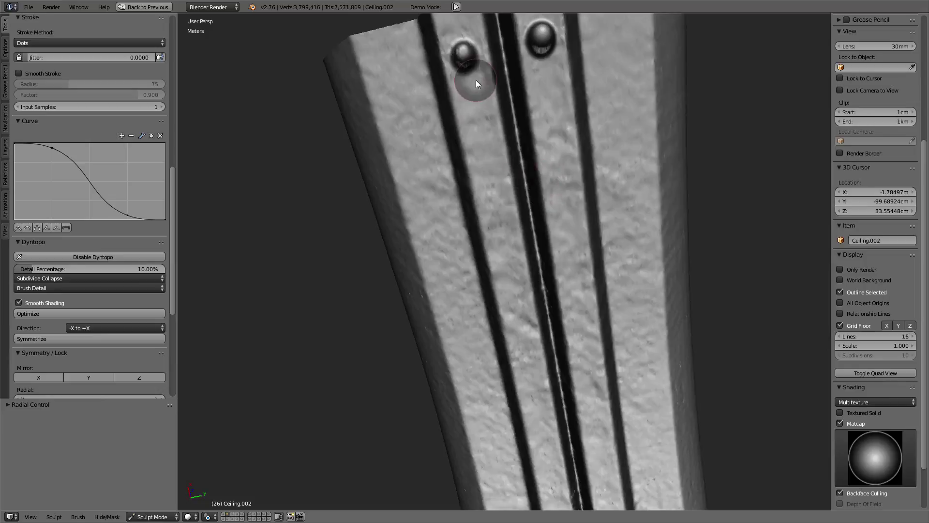
left_click(477, 116)
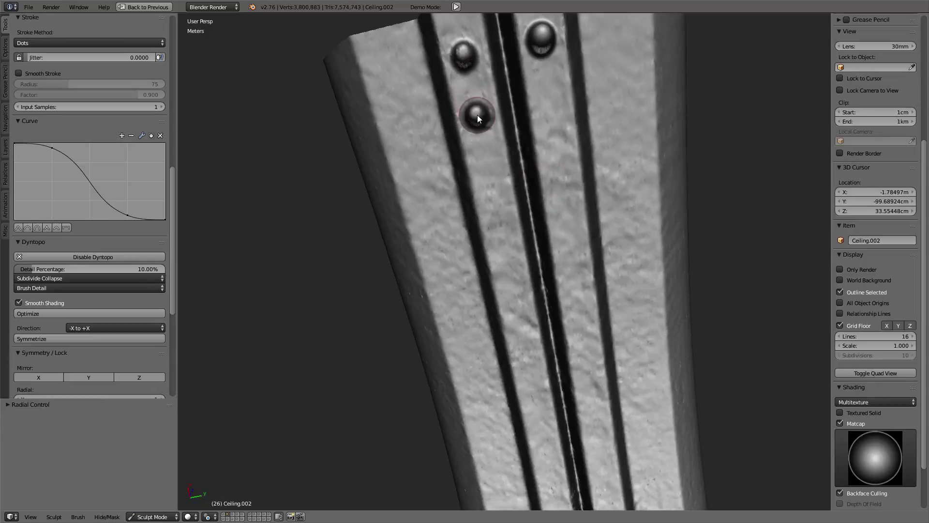
left_click(551, 102)
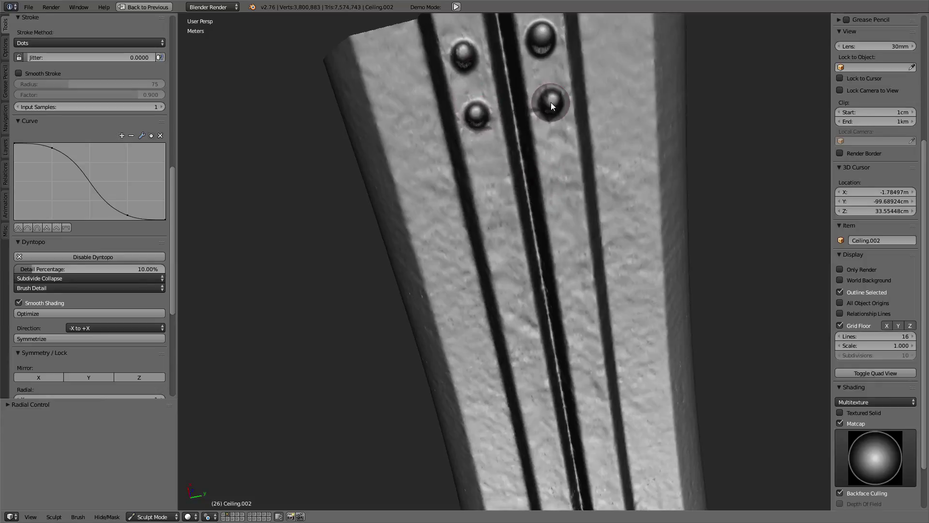
left_click(487, 175)
left_click(560, 163)
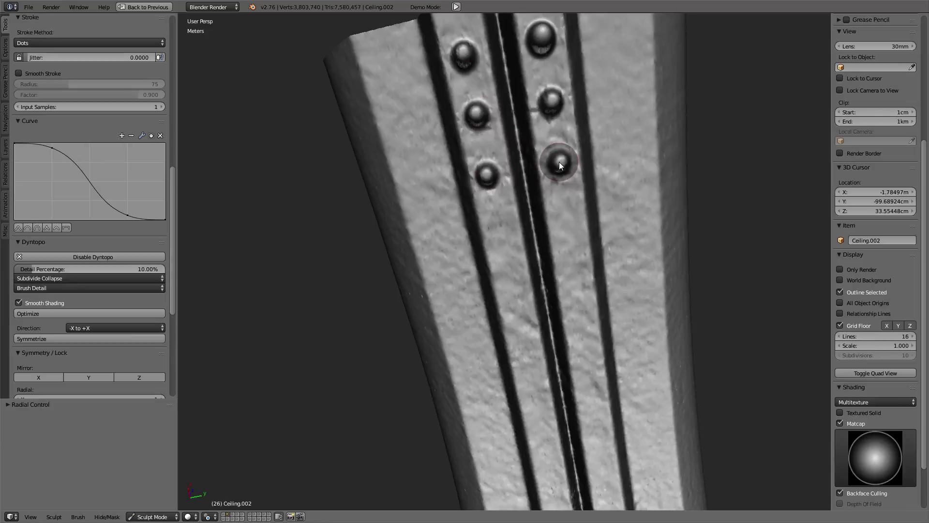
Step: Extend the rivet rows with three more rivets further along the band
scroll(645, 147, "down", 5)
mouse_move(645, 146)
middle_mouse_down()
mouse_move(662, 125)
mouse_move(571, 235)
middle_mouse_up()
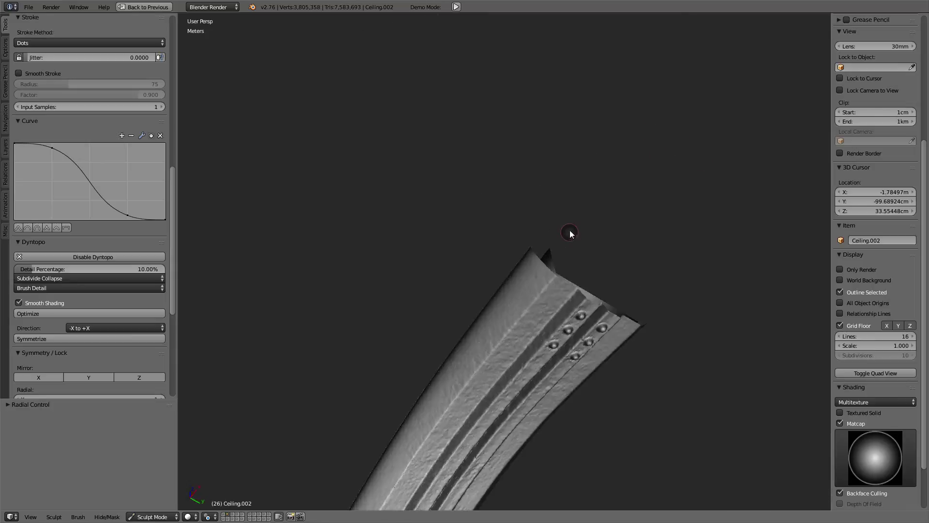
scroll(571, 234, "up", 5)
middle_click_drag(579, 200, 499, 204)
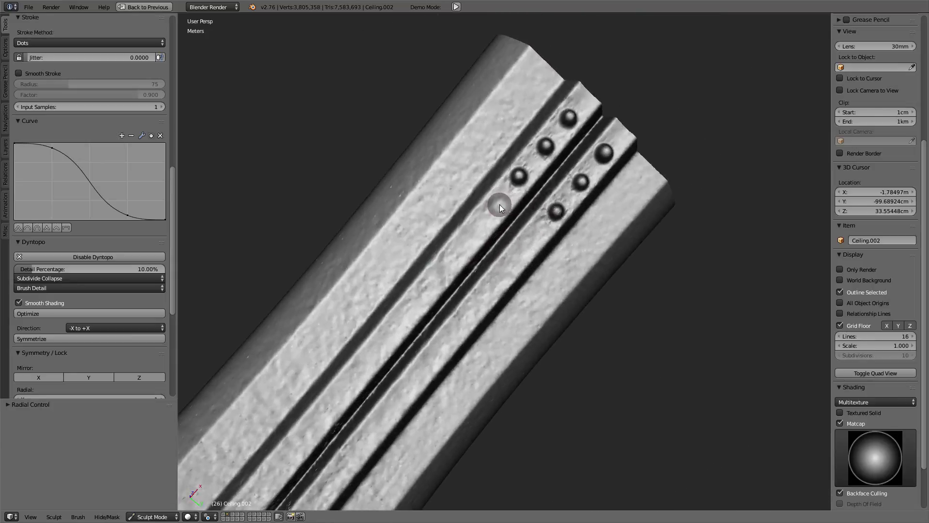
left_click(475, 230)
left_click(455, 253)
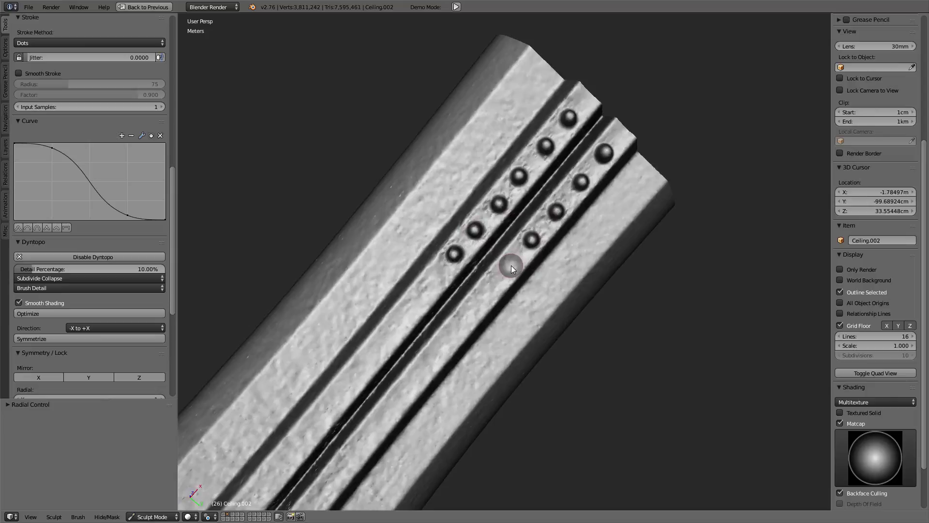
left_click(489, 290)
scroll(492, 277, "down", 5)
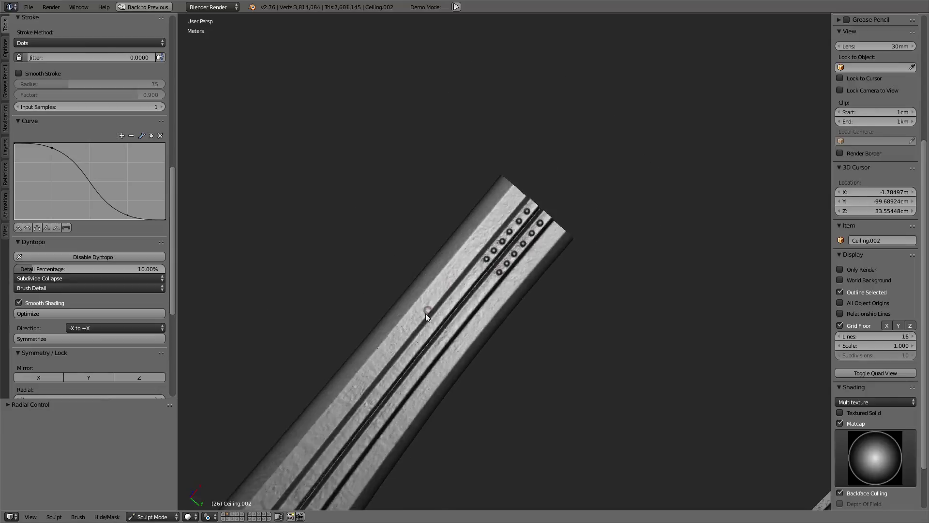
mouse_move(425, 313)
middle_mouse_down()
mouse_move(431, 327)
mouse_move(497, 161)
mouse_move(531, 208)
middle_mouse_up()
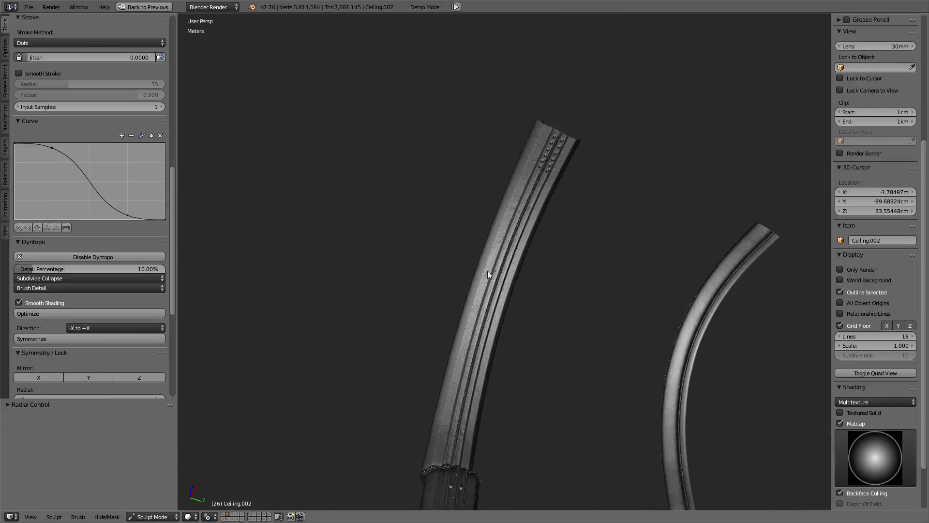
Step: Stand the beam strip upright, zoom in, and add two rivets on the right strip
mouse_move(487, 271)
middle_mouse_down()
mouse_move(547, 223)
mouse_move(555, 204)
mouse_move(539, 176)
middle_mouse_up()
scroll(547, 222, "up", 3)
scroll(531, 241, "up", 2)
scroll(542, 236, "up", 2)
scroll(535, 175, "up", 1)
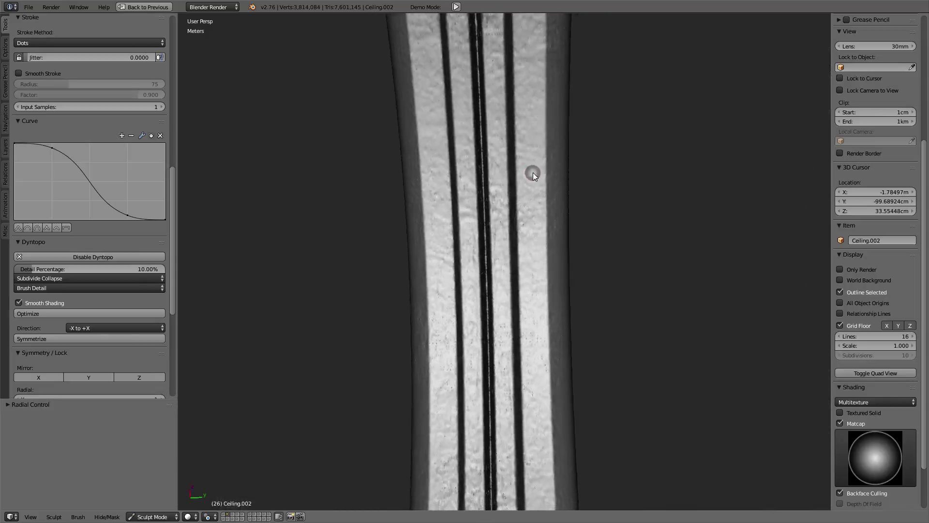
scroll(484, 194, "up", 1)
scroll(460, 207, "up", 2)
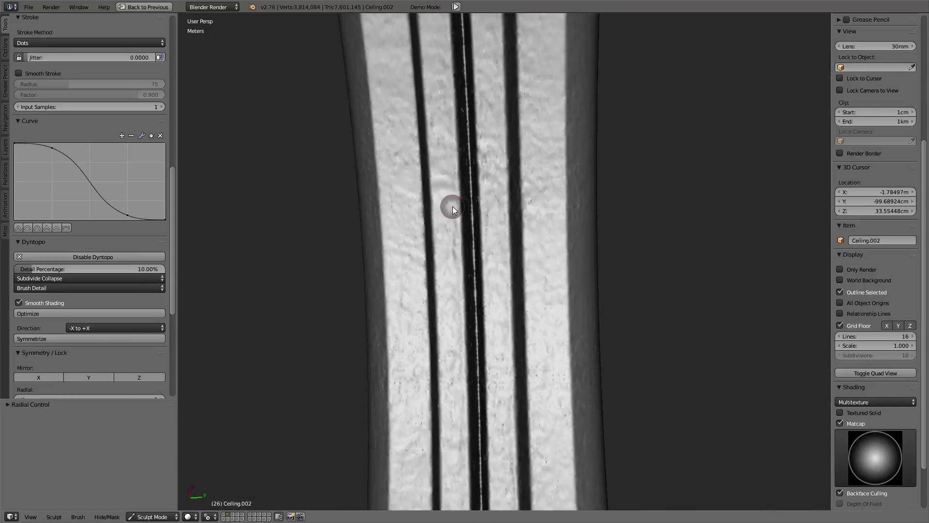
left_click(494, 200)
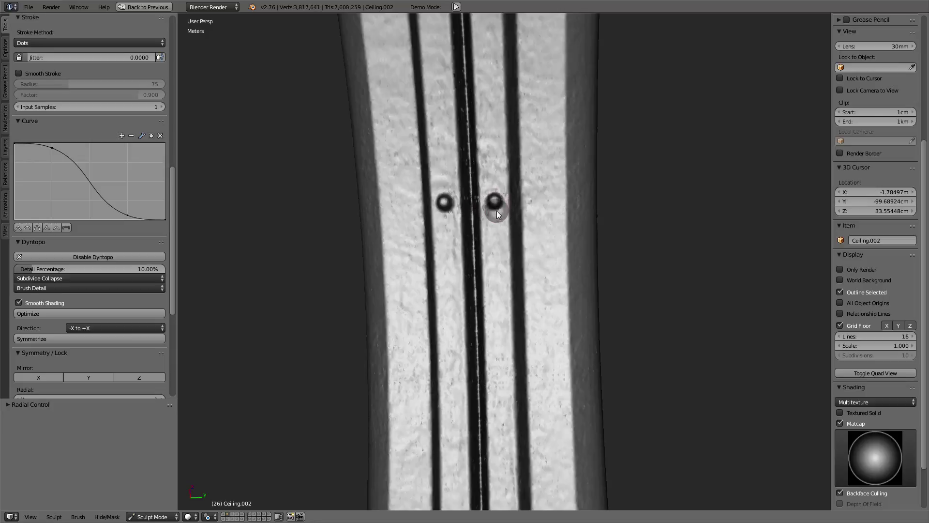
left_click(496, 240)
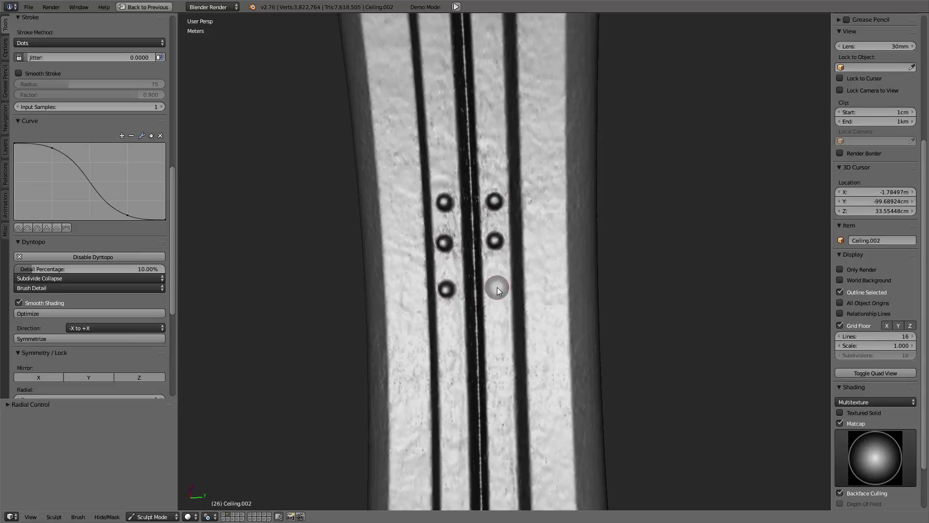
Step: Continue both rivet columns downward to finish six rivets per strip
left_click(497, 334)
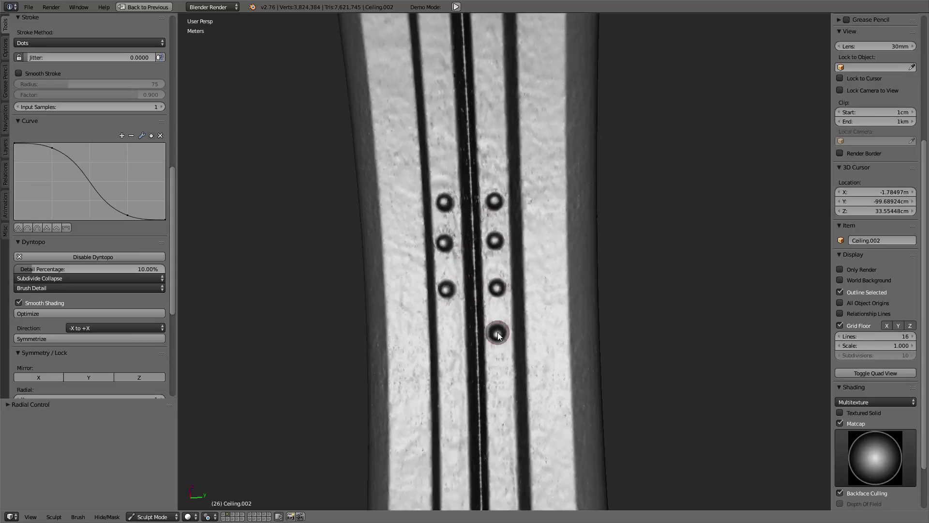
left_click(448, 333)
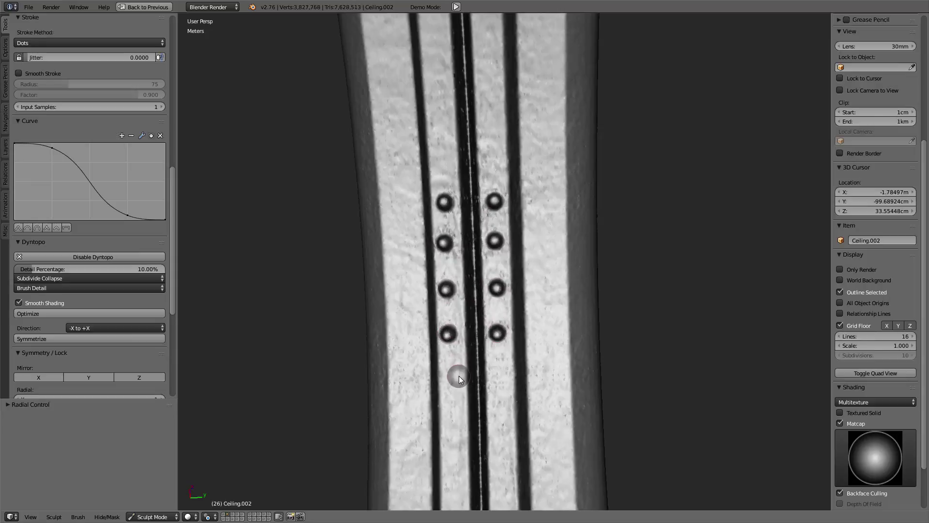
left_click(451, 380)
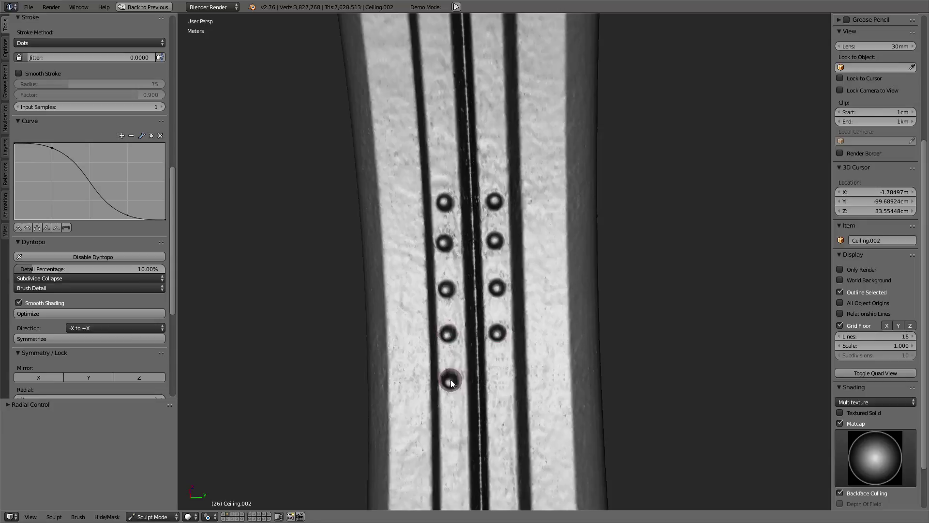
left_click(500, 378)
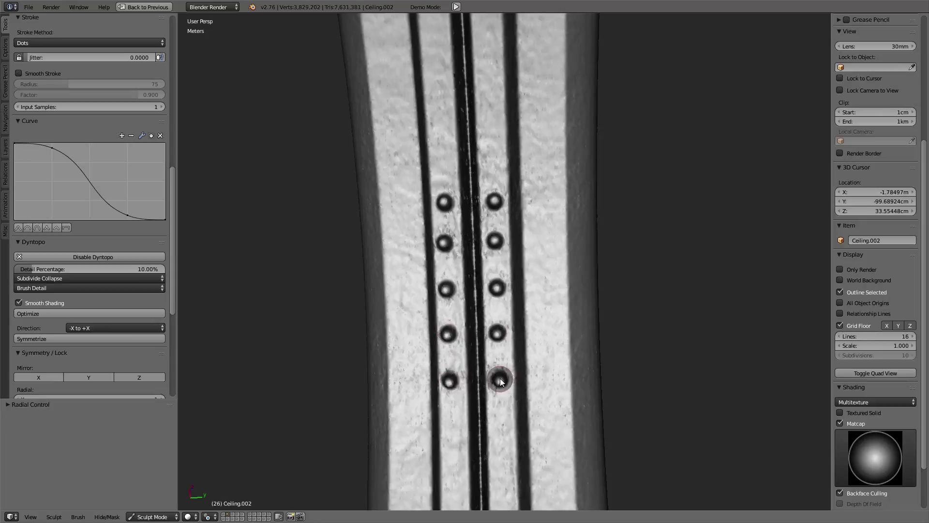
left_click(503, 432)
left_click(452, 434)
scroll(580, 255, "down", 2)
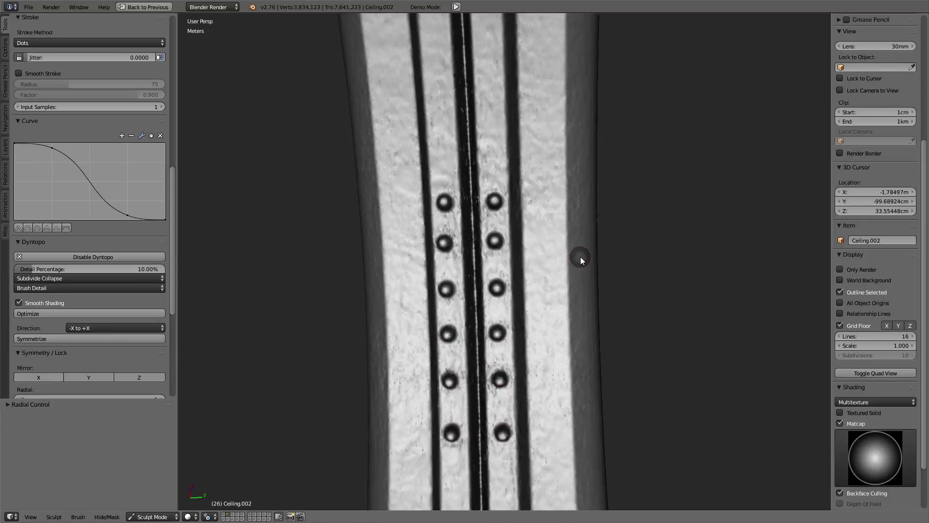
scroll(580, 255, "down", 3)
scroll(579, 253, "down", 2)
mouse_move(579, 253)
middle_mouse_down()
mouse_move(512, 272)
mouse_move(605, 291)
mouse_move(459, 249)
mouse_move(529, 224)
mouse_move(584, 174)
mouse_move(577, 244)
mouse_move(551, 251)
mouse_move(535, 279)
mouse_move(527, 269)
mouse_move(529, 281)
middle_mouse_up()
Step: Stamp four rivet dots down the narrow beam's centre groove
scroll(484, 259, "up", 5)
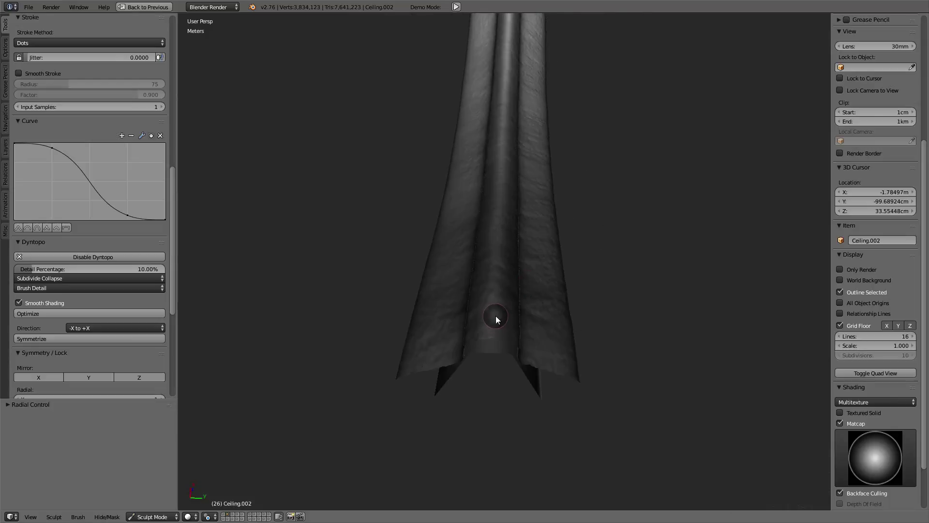
middle_click_drag(496, 317, 494, 347)
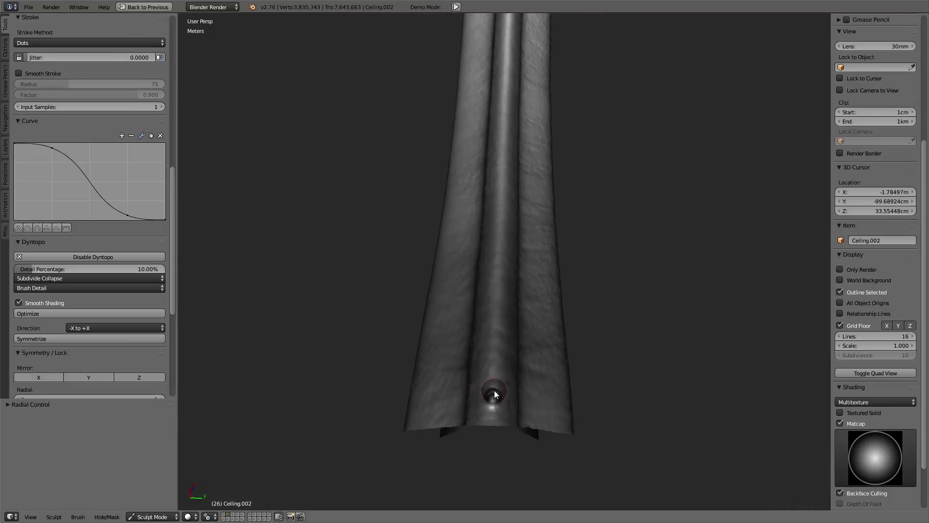
left_click(495, 339)
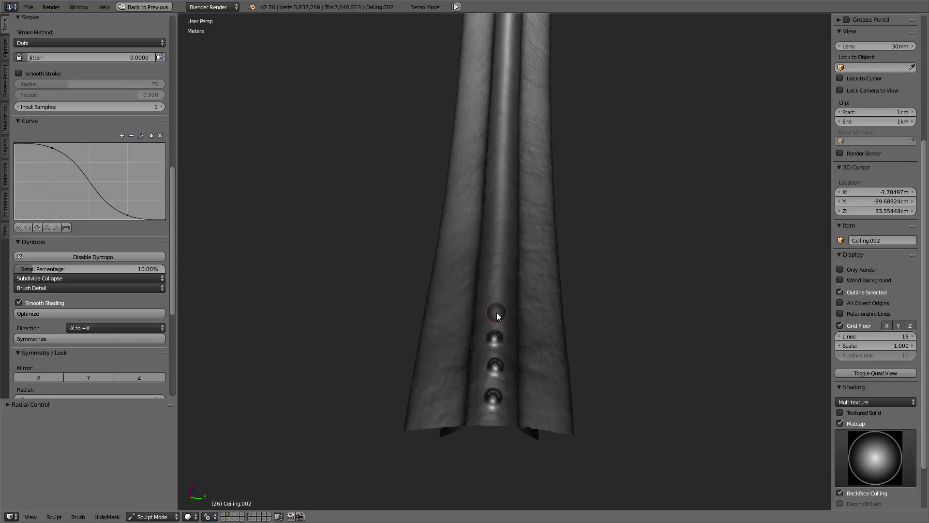
left_click(497, 289)
mouse_move(507, 148)
middle_mouse_down()
mouse_move(507, 133)
mouse_move(504, 333)
mouse_move(503, 278)
mouse_move(526, 205)
mouse_move(554, 402)
mouse_move(560, 266)
mouse_move(540, 286)
mouse_move(527, 213)
middle_mouse_up()
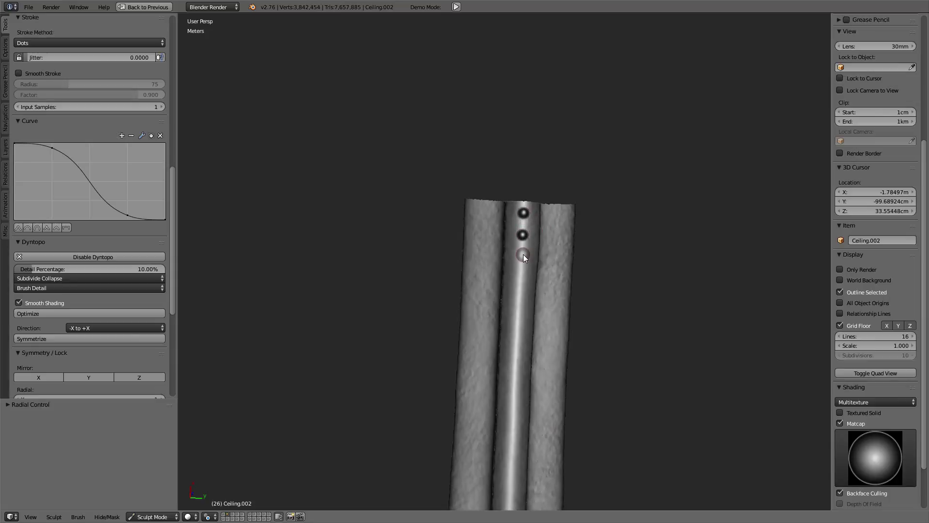
left_click(522, 279)
left_click(519, 327)
mouse_move(519, 328)
middle_mouse_down()
mouse_move(572, 252)
mouse_move(564, 358)
mouse_move(556, 166)
mouse_move(560, 269)
mouse_move(585, 263)
mouse_move(578, 294)
mouse_move(651, 207)
mouse_move(619, 231)
mouse_move(614, 162)
mouse_move(580, 294)
mouse_move(579, 263)
mouse_move(552, 233)
mouse_move(552, 274)
mouse_move(610, 201)
middle_mouse_up()
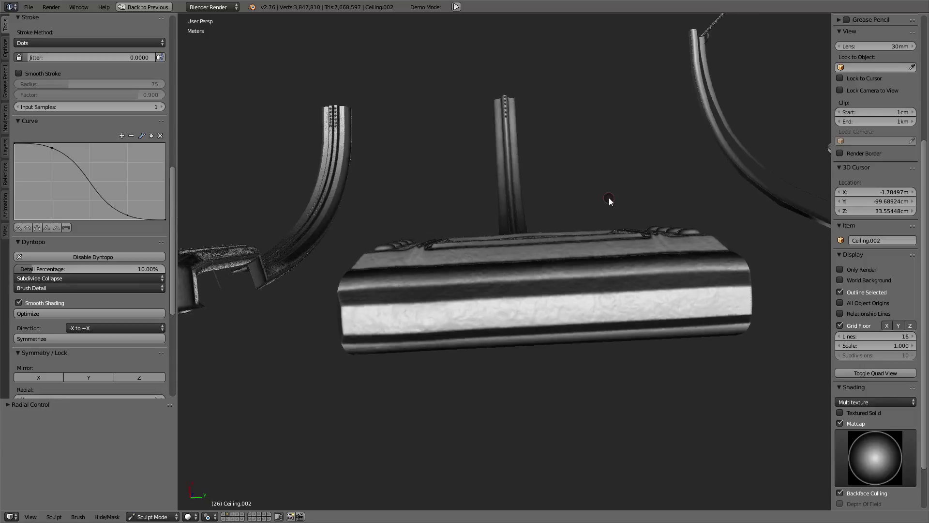
Step: Stamp seven rivets spaced along the front block's lower band
left_click(359, 321)
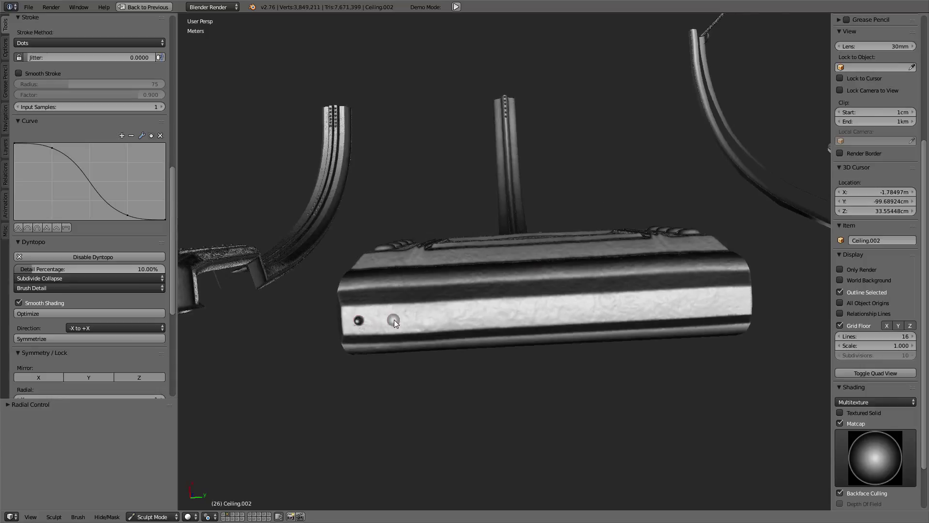
left_click(737, 302)
left_click(387, 319)
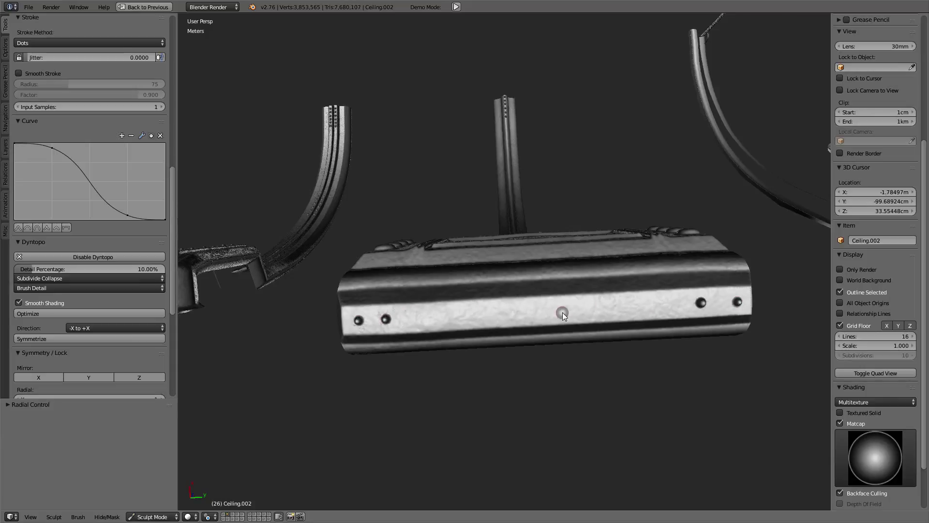
left_click(463, 315)
left_click(628, 307)
left_click(669, 304)
left_click(425, 317)
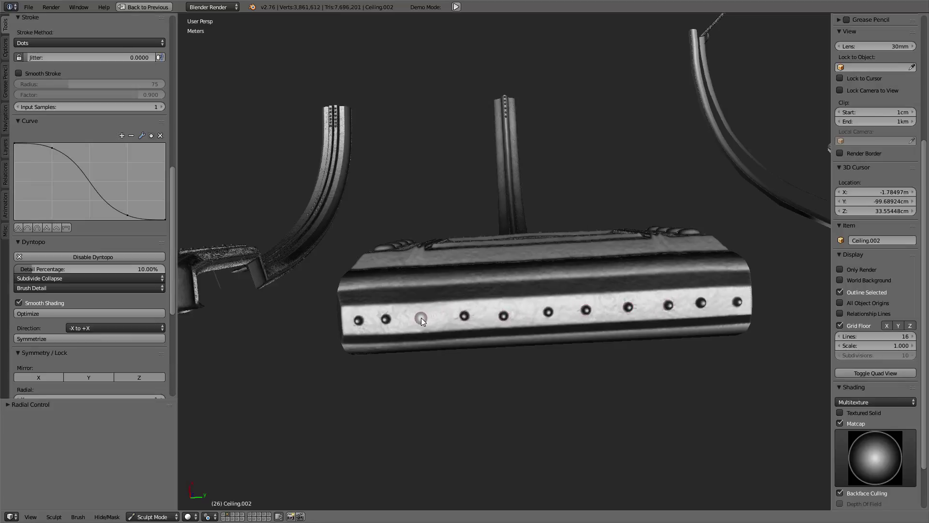
Step: Orbit and zoom around the riveted block to inspect the row
mouse_move(421, 318)
middle_mouse_down()
mouse_move(604, 205)
mouse_move(613, 272)
mouse_move(597, 189)
mouse_move(588, 305)
mouse_move(559, 281)
mouse_move(537, 281)
middle_mouse_up()
scroll(596, 189, "up", 4)
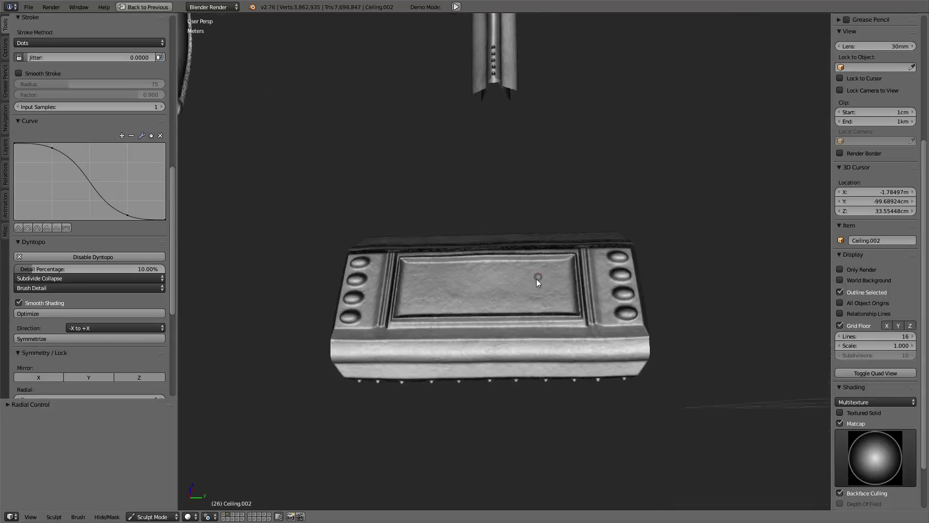
scroll(456, 341, "down", 3)
mouse_move(651, 218)
middle_mouse_down()
mouse_move(443, 226)
mouse_move(498, 181)
middle_mouse_up()
scroll(442, 226, "up", 5)
scroll(445, 229, "up", 2)
scroll(448, 228, "down", 3)
scroll(495, 175, "up", 2)
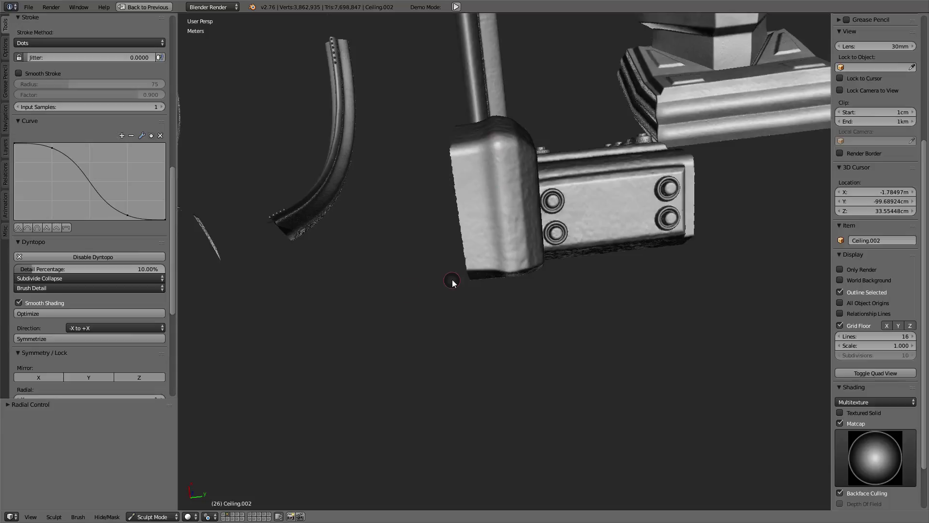
Step: Stamp two rivet dots on the pillar strip beside the riveted bracket
left_click(476, 165)
left_click(481, 212)
mouse_move(481, 210)
middle_mouse_down()
mouse_move(610, 147)
mouse_move(630, 162)
middle_mouse_up()
scroll(557, 304, "up", 5)
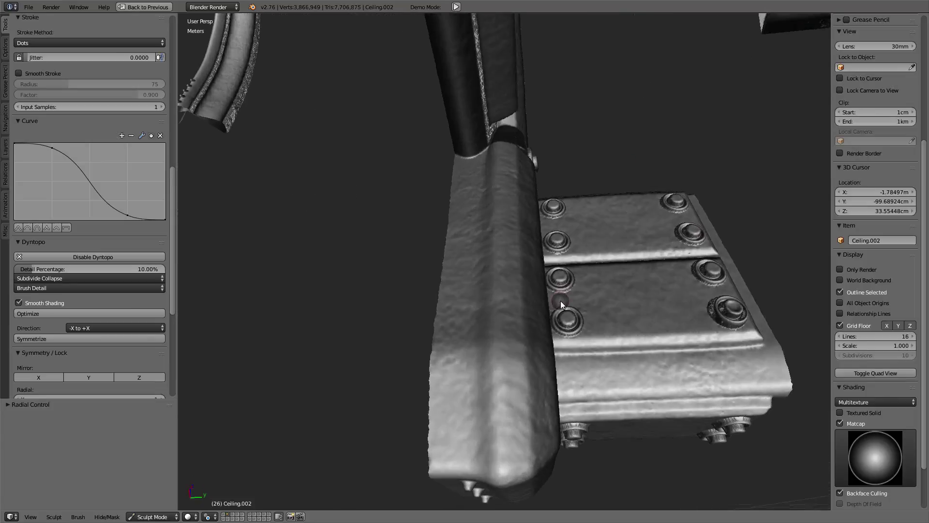
middle_click_drag(542, 342, 485, 399)
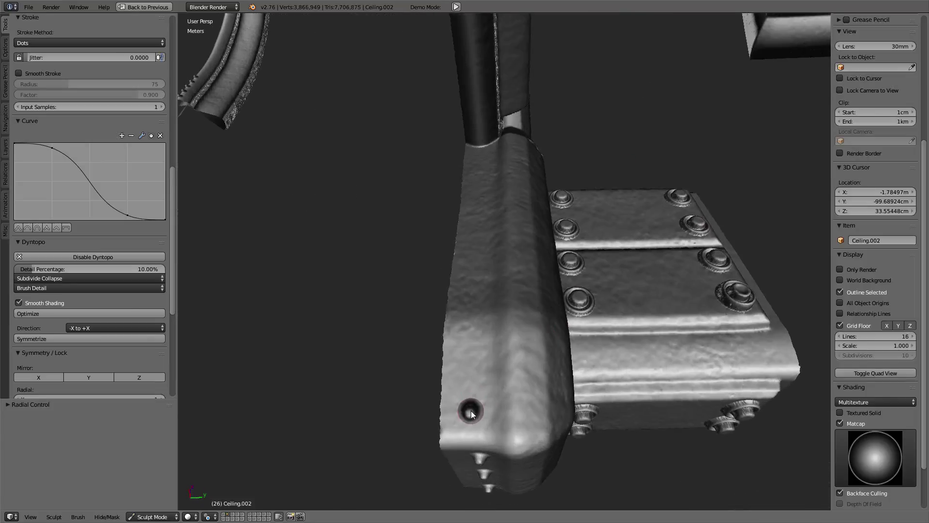
Step: Add five more rivets from the pillar strip's bottom up to its top
left_click(471, 355)
middle_click_drag(475, 328, 486, 394)
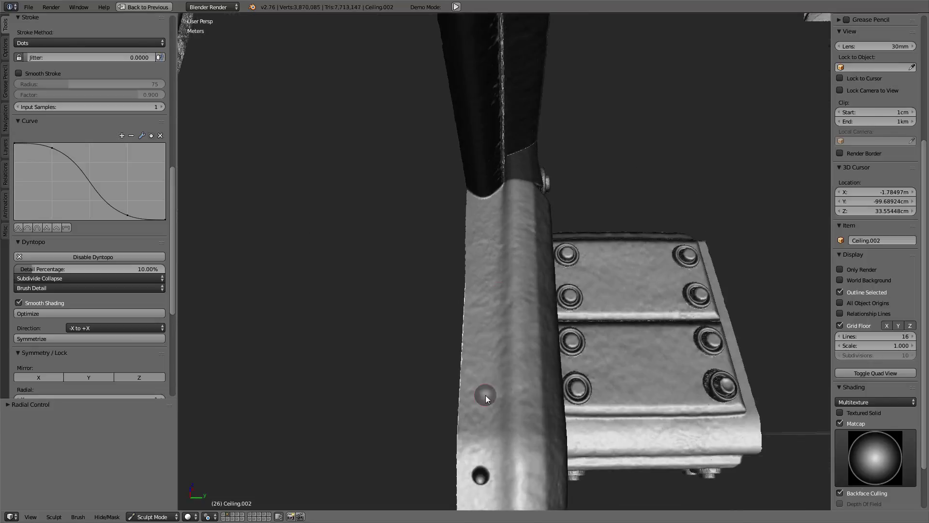
left_click(480, 416)
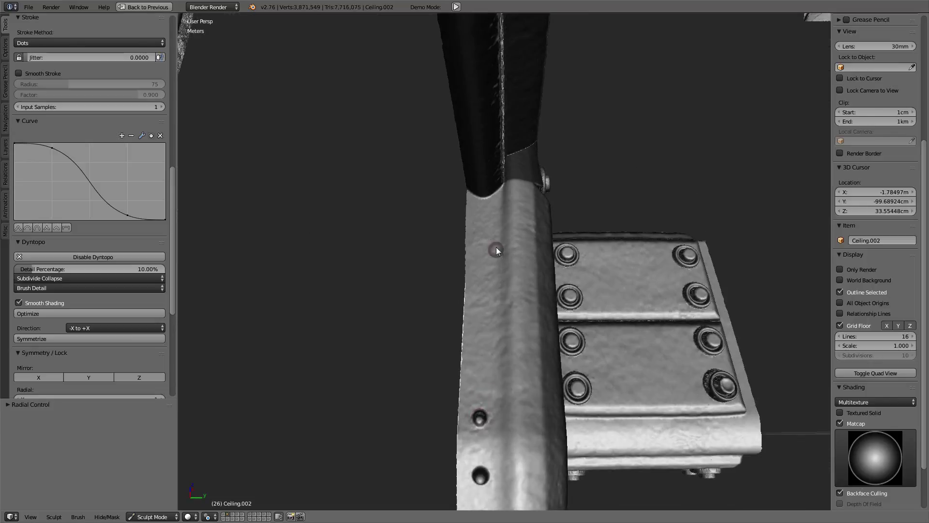
left_click(487, 211)
left_click(483, 360)
left_click(486, 249)
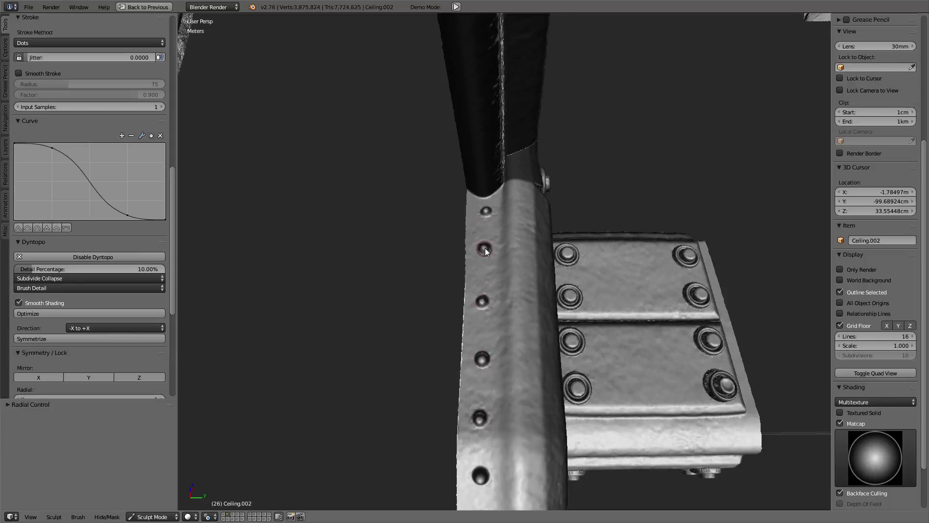
mouse_move(485, 248)
middle_mouse_down()
mouse_move(526, 225)
mouse_move(403, 262)
mouse_move(491, 281)
middle_mouse_up()
scroll(492, 244, "up", 4)
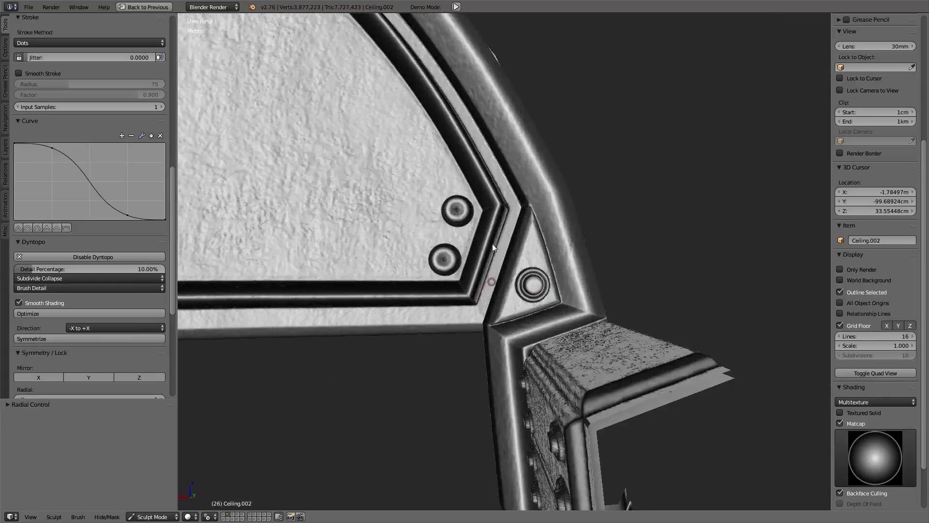
scroll(493, 243, "down", 4)
mouse_move(493, 244)
middle_mouse_down()
mouse_move(423, 236)
mouse_move(600, 273)
mouse_move(503, 261)
mouse_move(508, 224)
mouse_move(612, 288)
mouse_move(595, 314)
mouse_move(567, 295)
mouse_move(555, 220)
mouse_move(550, 393)
mouse_move(518, 369)
mouse_move(506, 430)
middle_mouse_up()
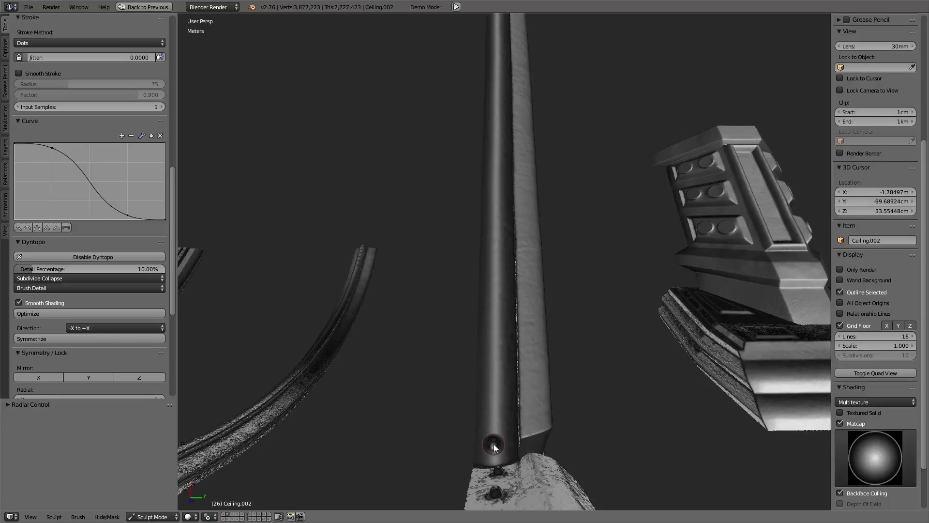
Step: Stamp two rivet bumps on the pipe beside the pillar
left_click(494, 445)
left_click(496, 384)
mouse_move(494, 383)
middle_mouse_down()
mouse_move(518, 303)
mouse_move(520, 335)
mouse_move(548, 331)
mouse_move(520, 242)
middle_mouse_up()
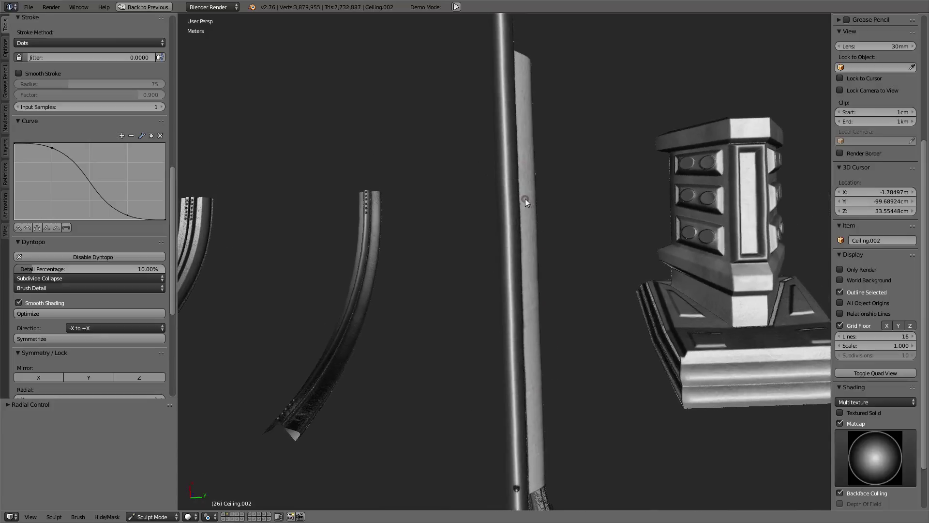
middle_click_drag(526, 204, 521, 248)
middle_click_drag(510, 153, 511, 212)
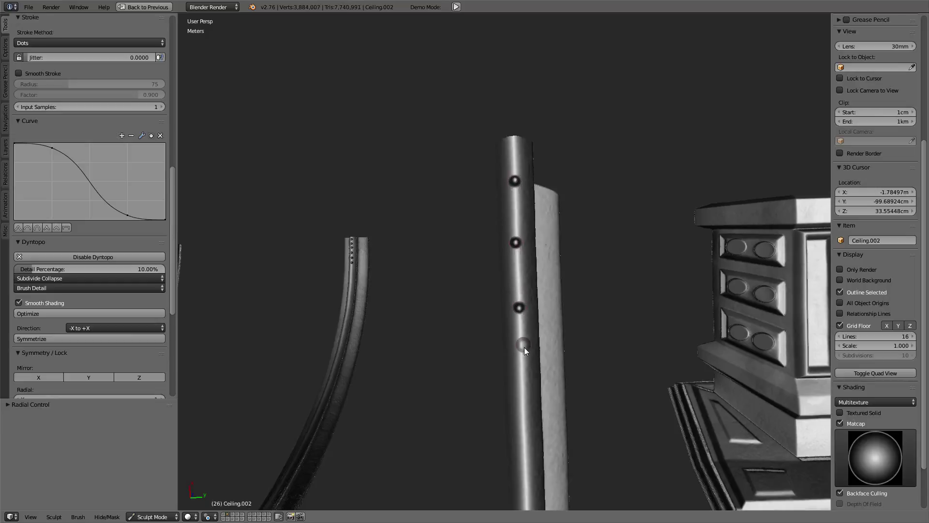
Step: Add evenly spaced rivets from near the pipe's top down to its lower section
left_click(522, 376)
middle_click_drag(522, 376, 508, 267)
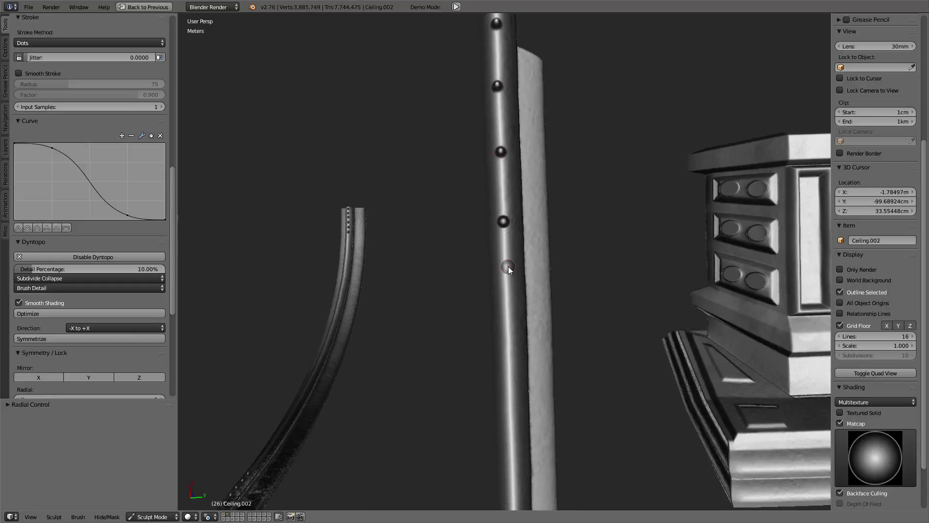
left_click(506, 285)
left_click(509, 362)
mouse_move(507, 322)
middle_mouse_down()
mouse_move(503, 286)
mouse_move(503, 306)
middle_mouse_up()
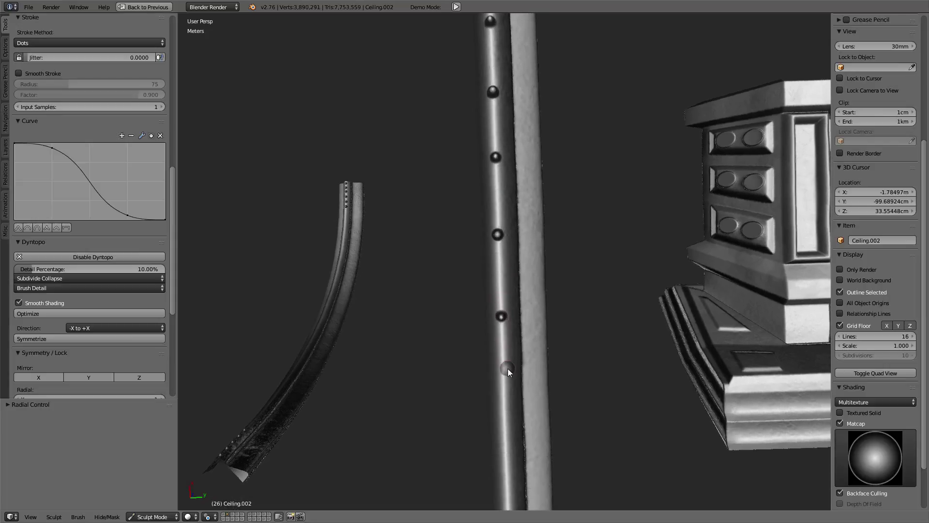
mouse_move(506, 390)
middle_mouse_down()
mouse_move(527, 381)
mouse_move(525, 277)
middle_mouse_up()
middle_click_drag(506, 246, 519, 264)
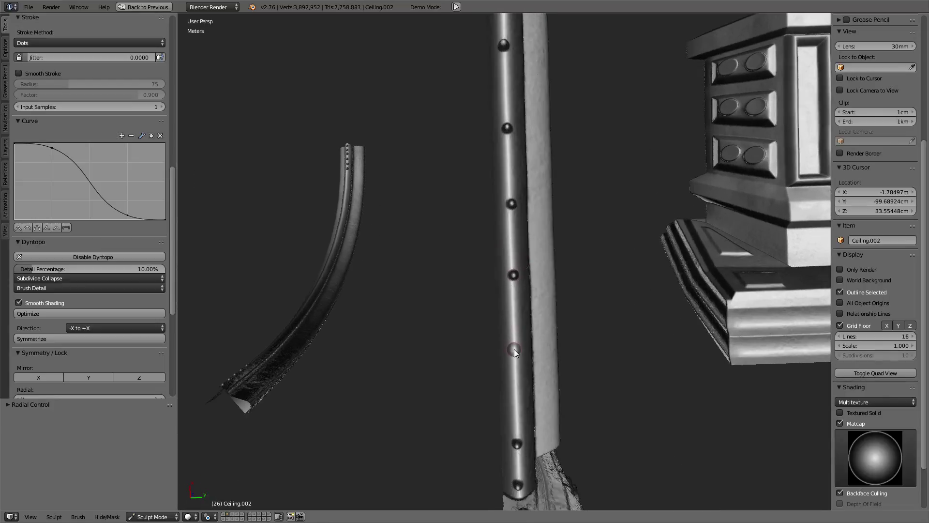
left_click_drag(515, 354, 552, 222)
mouse_move(551, 222)
middle_mouse_down()
mouse_move(554, 145)
mouse_move(436, 207)
mouse_move(438, 243)
mouse_move(368, 255)
mouse_move(594, 239)
mouse_move(410, 304)
middle_mouse_up()
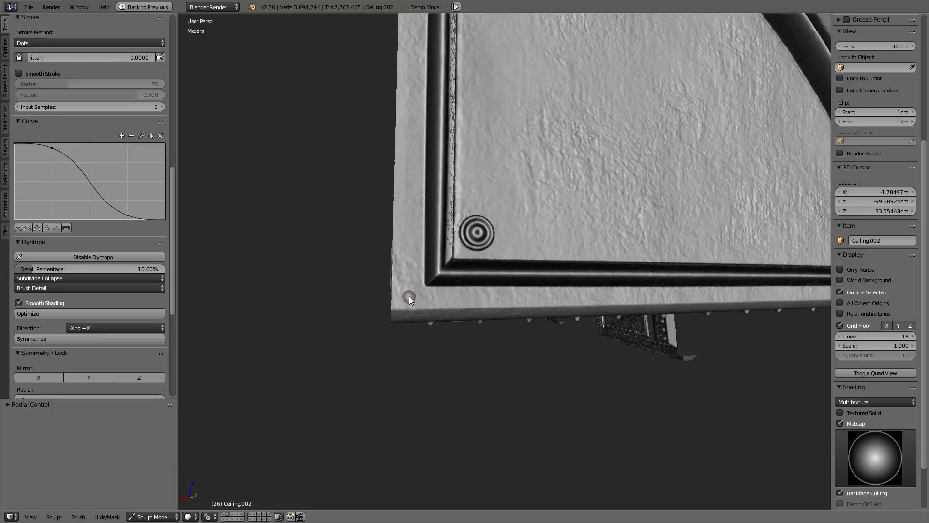
Step: Stamp small rivet dots at the inner panel frame's corners, including its top corner
left_click(409, 297)
mouse_move(637, 239)
middle_mouse_down()
mouse_move(452, 246)
mouse_move(583, 270)
middle_mouse_up()
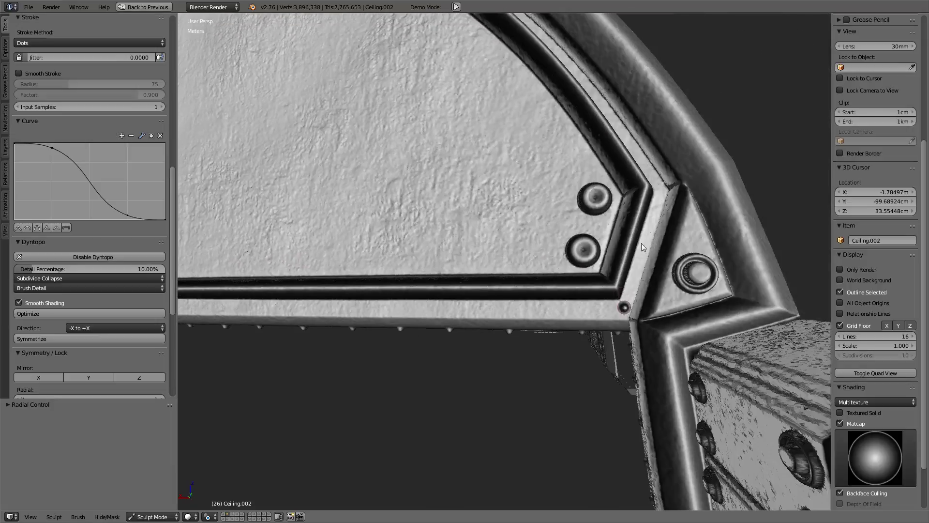
left_click(625, 307)
mouse_move(624, 307)
middle_mouse_down()
mouse_move(580, 264)
mouse_move(558, 285)
middle_mouse_up()
middle_click_drag(506, 330, 519, 327)
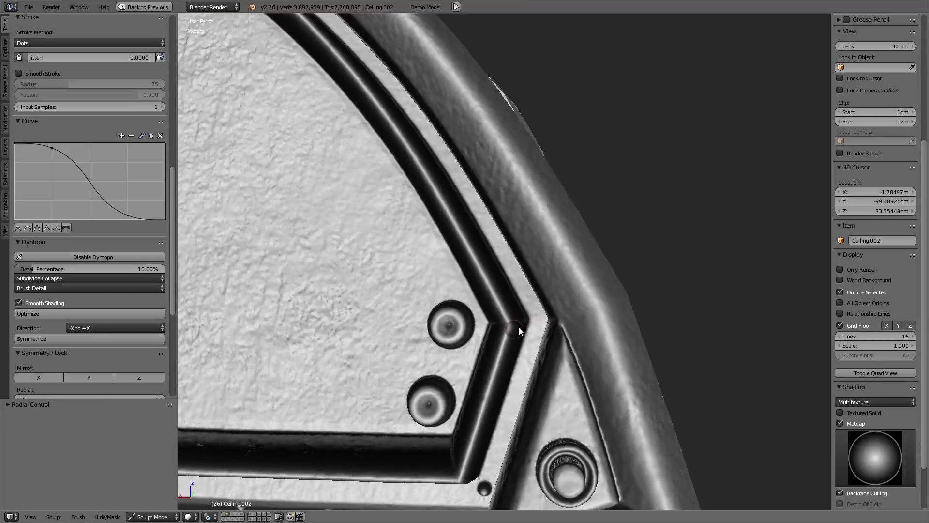
scroll(532, 329, "up", 3)
scroll(548, 334, "down", 5)
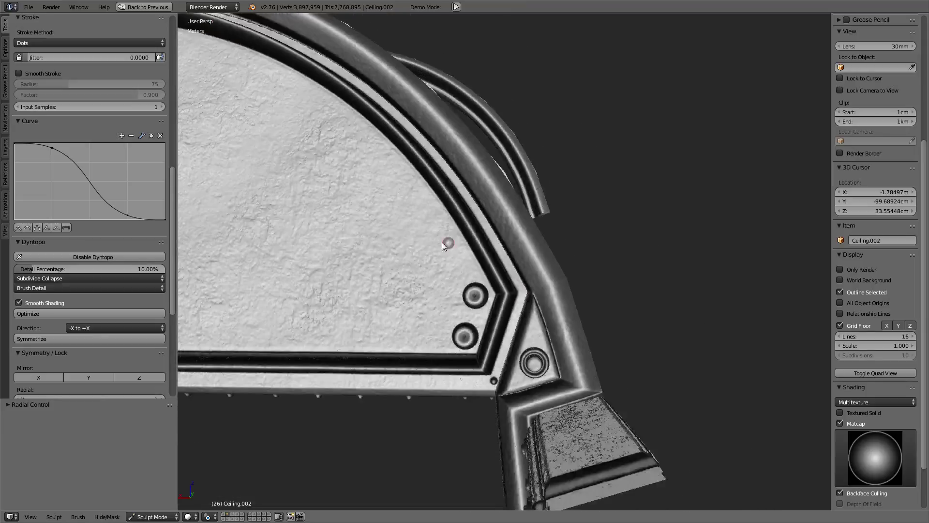
mouse_move(443, 242)
middle_mouse_down()
mouse_move(555, 320)
mouse_move(602, 305)
mouse_move(493, 197)
middle_mouse_up()
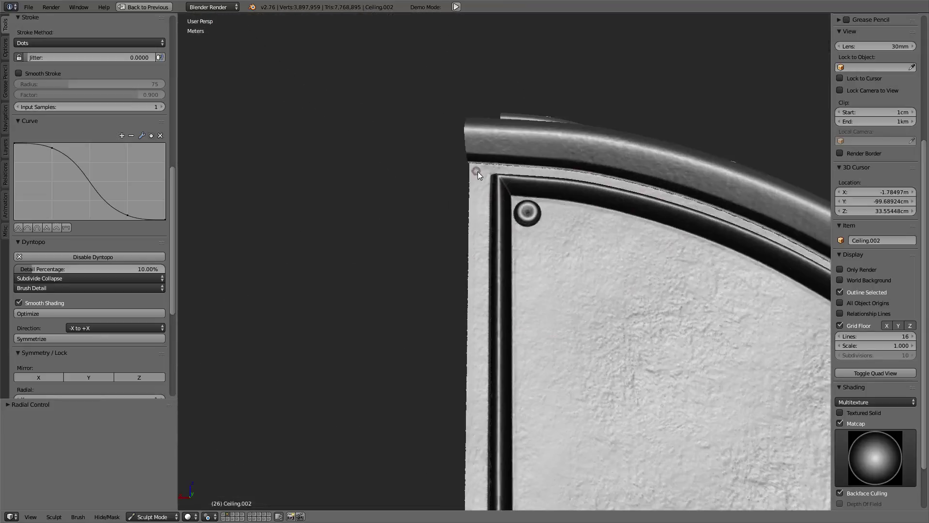
left_click_drag(480, 173, 486, 181)
scroll(514, 224, "down", 5)
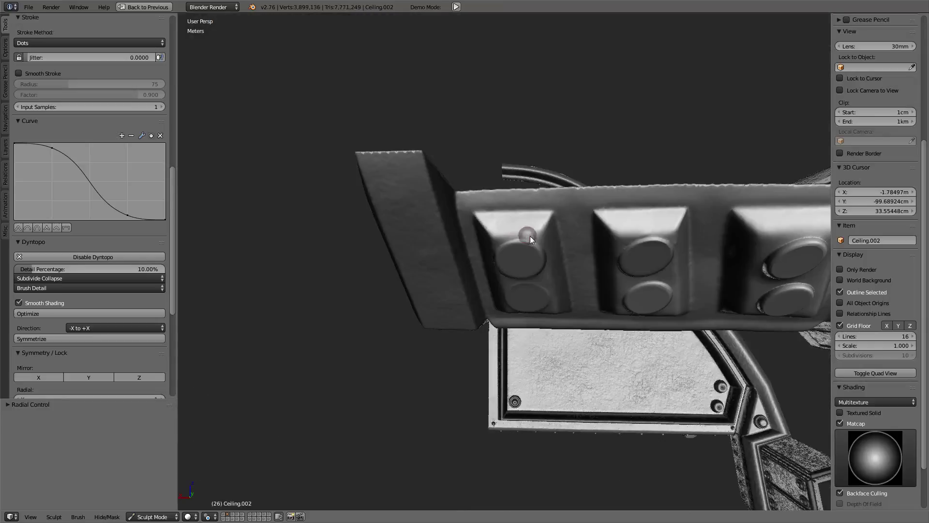
mouse_move(530, 236)
middle_mouse_down()
mouse_move(646, 240)
mouse_move(399, 214)
mouse_move(629, 270)
mouse_move(625, 293)
mouse_move(616, 230)
middle_mouse_up()
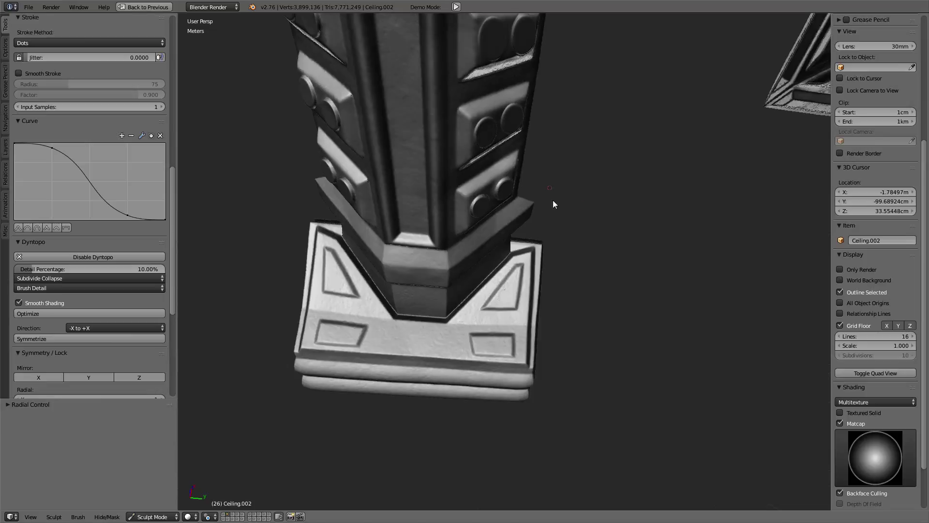
Step: Dimple the centres of the upper-left, upper-right and one other round button
mouse_move(554, 204)
middle_mouse_down()
mouse_move(623, 226)
mouse_move(523, 203)
mouse_move(436, 139)
middle_mouse_up()
scroll(524, 204, "up", 4)
left_click(391, 101)
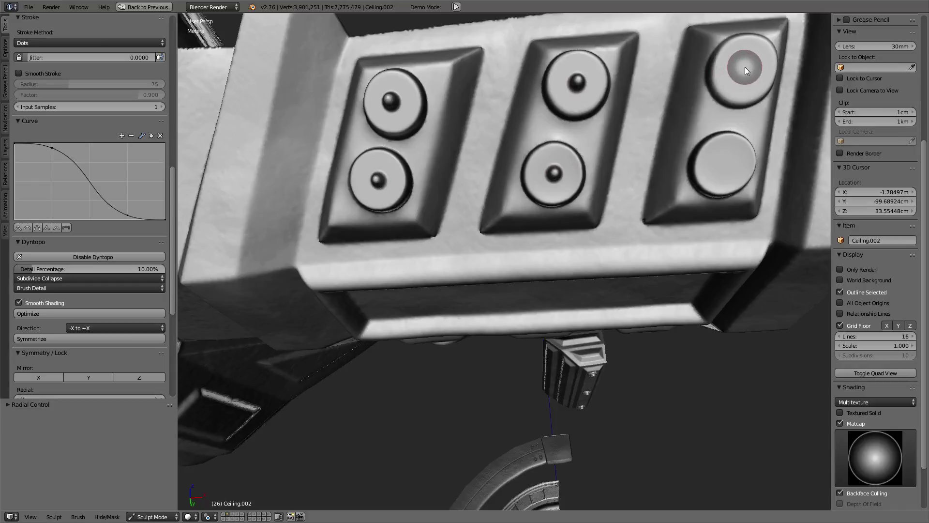
left_click(725, 164)
scroll(558, 118, "down", 5)
mouse_move(557, 118)
middle_mouse_down()
mouse_move(563, 314)
mouse_move(534, 206)
mouse_move(543, 337)
mouse_move(455, 318)
middle_mouse_up()
scroll(572, 318, "up", 2)
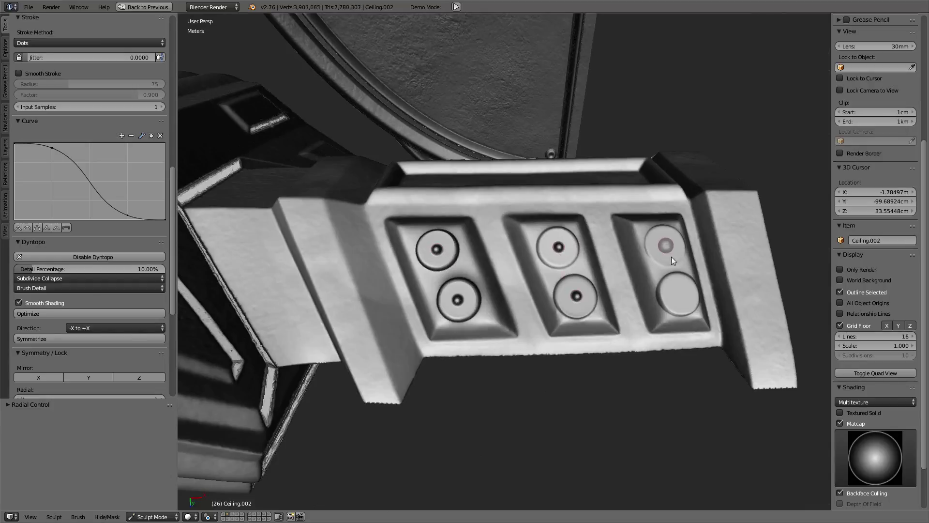
left_click(682, 294)
mouse_move(681, 294)
middle_mouse_down()
mouse_move(692, 223)
mouse_move(629, 229)
mouse_move(591, 197)
mouse_move(682, 181)
middle_mouse_up()
mouse_move(448, 216)
middle_mouse_down()
mouse_move(597, 186)
mouse_move(524, 249)
mouse_move(479, 233)
mouse_move(488, 238)
mouse_move(550, 114)
mouse_move(432, 172)
mouse_move(575, 230)
mouse_move(541, 284)
mouse_move(575, 301)
mouse_move(566, 272)
mouse_move(535, 256)
mouse_move(596, 317)
mouse_move(632, 296)
mouse_move(571, 261)
mouse_move(473, 244)
mouse_move(482, 251)
mouse_move(425, 166)
mouse_move(382, 217)
mouse_move(370, 318)
mouse_move(562, 257)
mouse_move(482, 275)
mouse_move(431, 304)
mouse_move(486, 235)
mouse_move(639, 159)
mouse_move(718, 176)
mouse_move(413, 181)
mouse_move(444, 182)
middle_mouse_up()
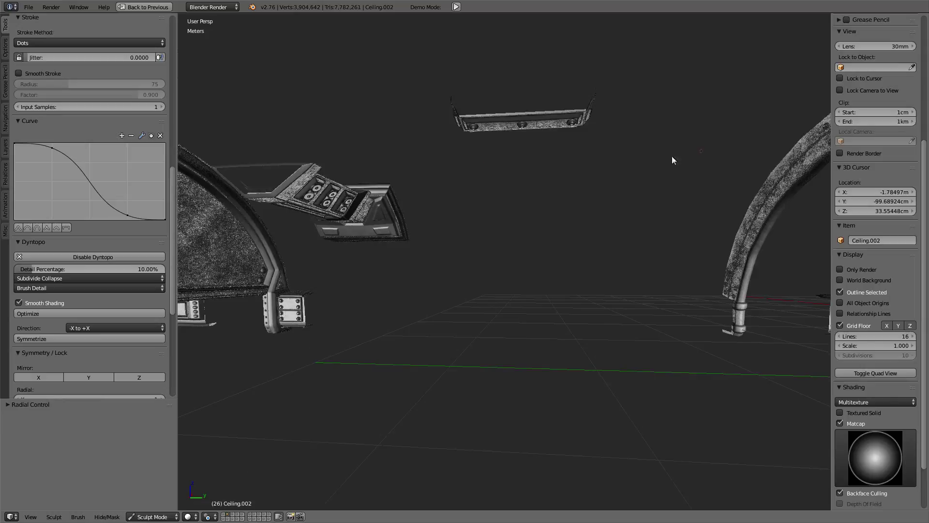
Step: Frame the riveted lower beam and stamp its first two small rivet dots
middle_click_drag(672, 157, 401, 166)
scroll(596, 274, "up", 2)
scroll(516, 199, "up", 2)
scroll(515, 199, "up", 3)
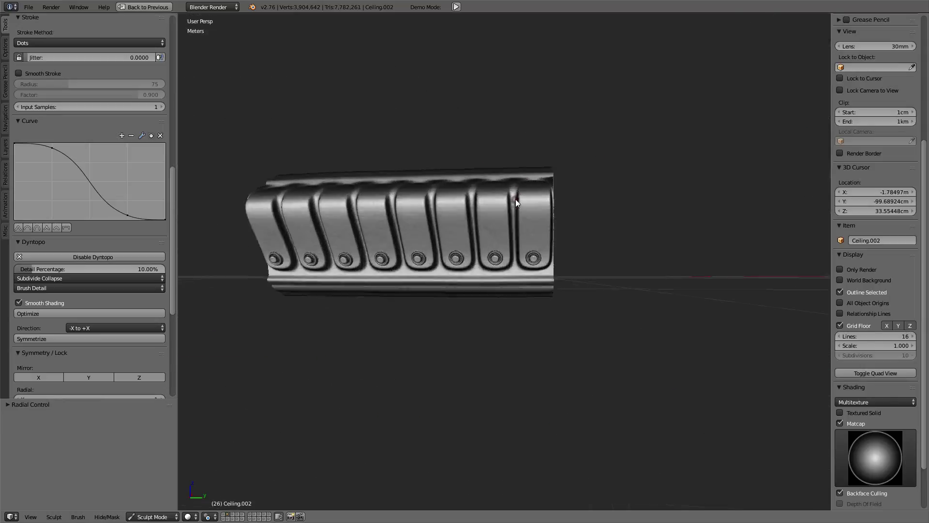
scroll(602, 237, "up", 1)
key("KP_Decimal")
scroll(624, 154, "up", 3)
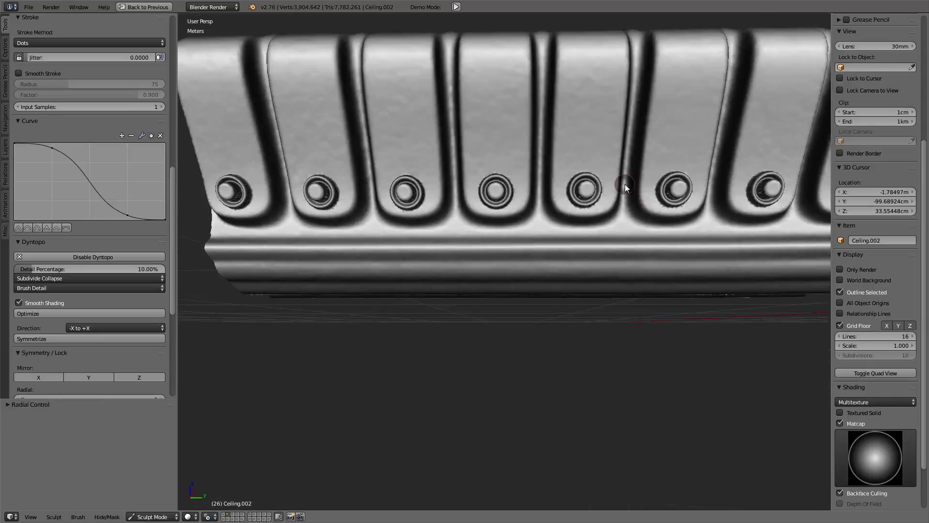
left_click(288, 235)
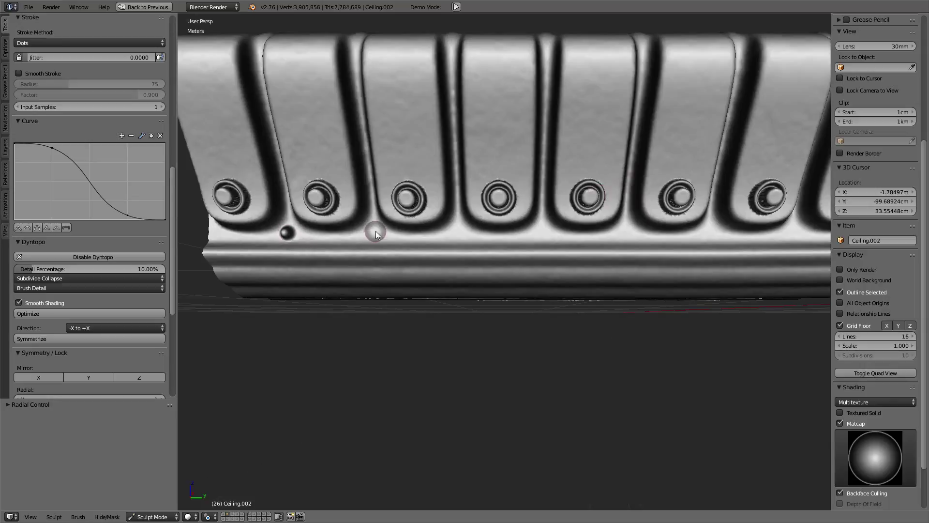
left_click(542, 232)
Step: Add two more small rivet dots toward the beam's right end
middle_click_drag(504, 232, 472, 238, "shift")
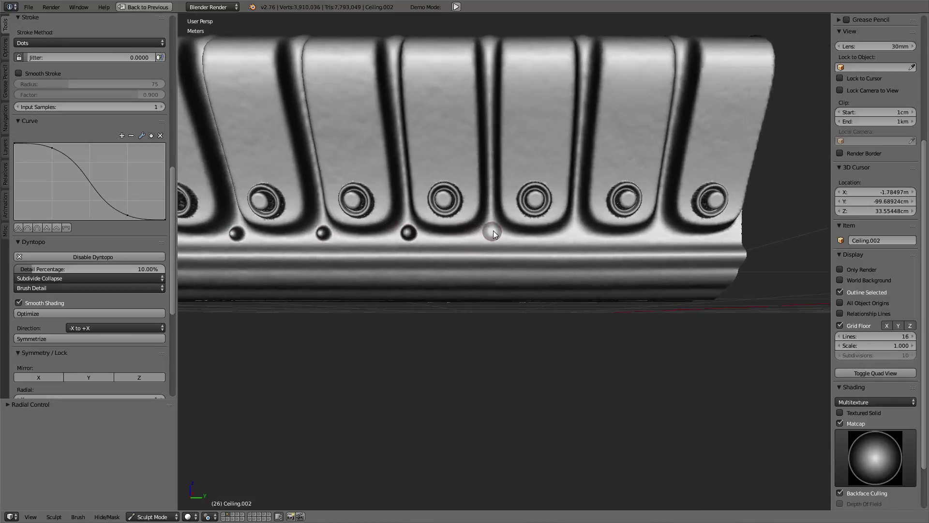
left_click(491, 233)
left_click(659, 234)
scroll(521, 248, "down", 2)
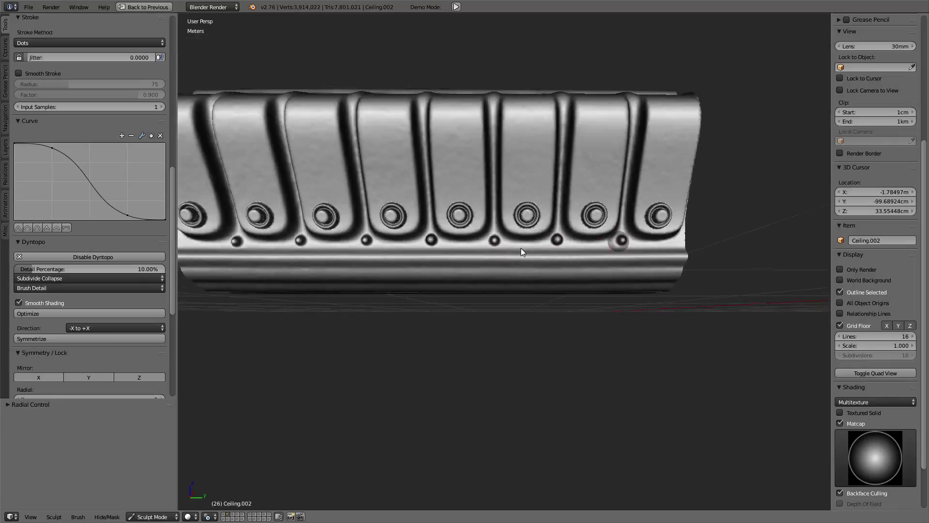
scroll(519, 187, "down", 3)
mouse_move(519, 187)
middle_mouse_down()
mouse_move(520, 162)
mouse_move(506, 166)
mouse_move(511, 206)
mouse_move(509, 185)
middle_mouse_up()
scroll(515, 270, "up", 3)
mouse_move(515, 271)
middle_mouse_down()
mouse_move(519, 286)
mouse_move(535, 266)
middle_mouse_up()
scroll(535, 265, "down", 4)
Step: Stamp two small rivets beside the corner rivet on the arch plate end
middle_click_drag(670, 202, 377, 176)
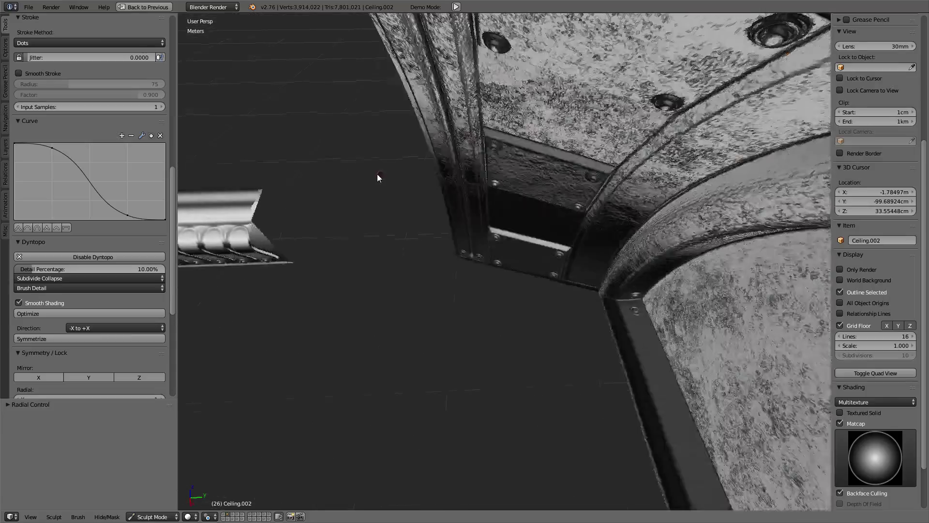
scroll(635, 165, "up", 3)
scroll(634, 164, "up", 2)
scroll(637, 189, "up", 2)
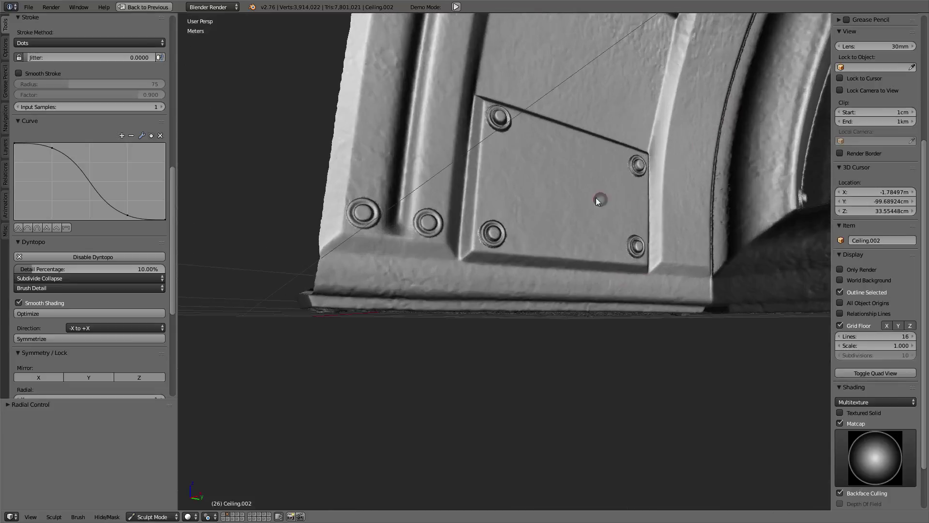
mouse_move(596, 197)
middle_mouse_down("shift")
mouse_move(670, 229)
mouse_move(366, 252)
mouse_move(496, 187)
mouse_move(513, 151)
middle_mouse_up("shift")
scroll(366, 253, "up", 2)
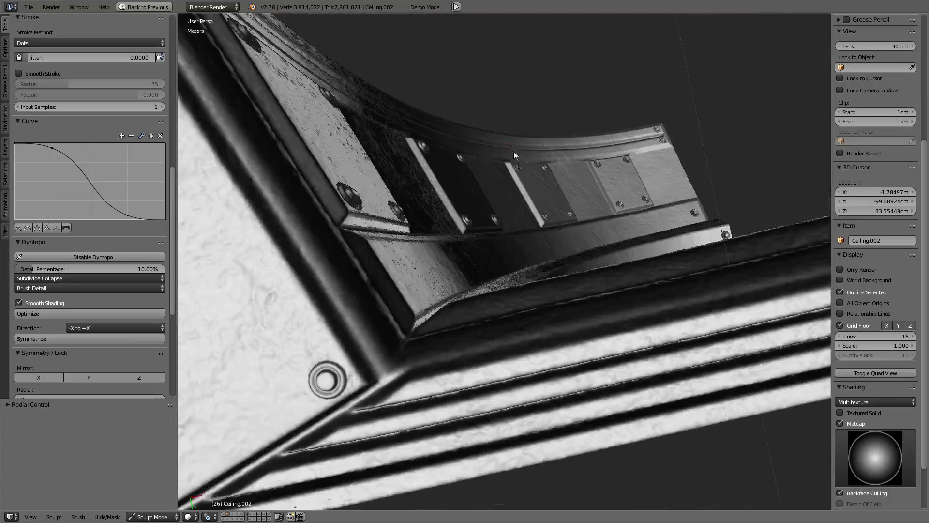
scroll(549, 192, "up", 2)
middle_click_drag(607, 168, 442, 323)
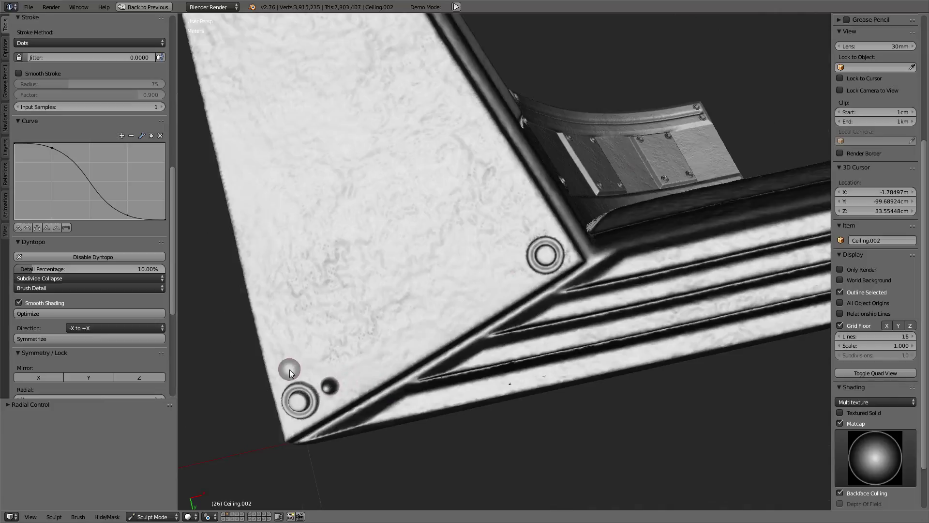
left_click(519, 276)
left_click(532, 224)
Step: Add three rivet dots between and below the large rivet rings
mouse_move(532, 223)
middle_mouse_down()
mouse_move(483, 149)
mouse_move(555, 339)
mouse_move(504, 307)
mouse_move(432, 308)
mouse_move(529, 272)
mouse_move(521, 222)
middle_mouse_up()
scroll(517, 220, "up", 2)
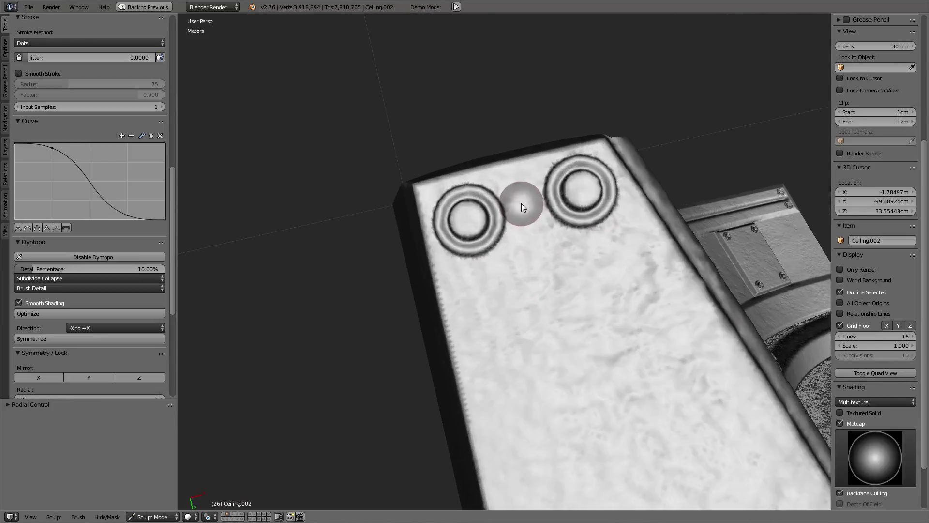
left_click(522, 207)
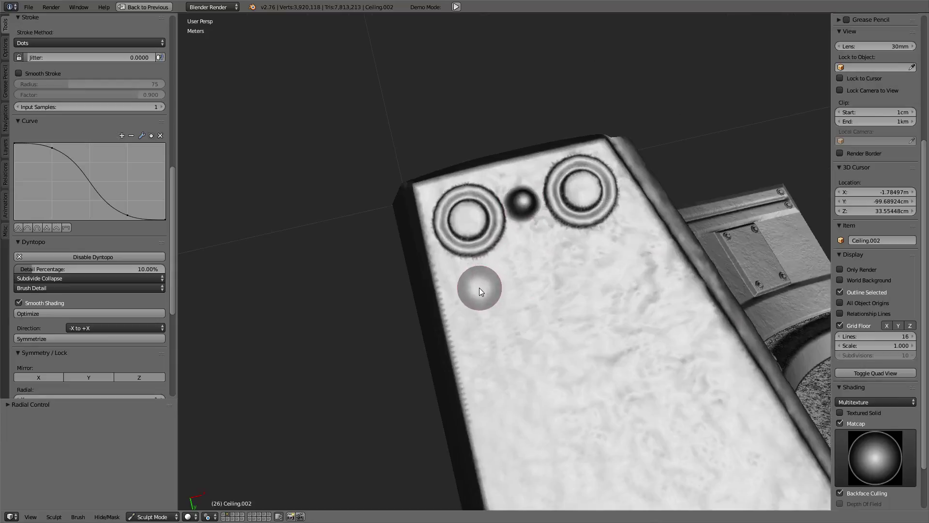
left_click(479, 288)
left_click(625, 244)
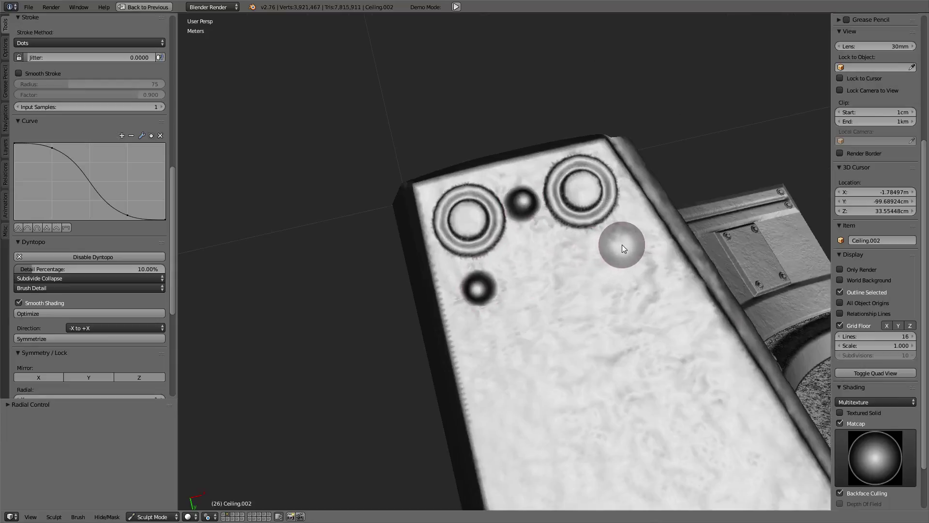
mouse_move(622, 244)
middle_mouse_down()
mouse_move(616, 282)
mouse_move(582, 322)
mouse_move(522, 290)
mouse_move(482, 308)
mouse_move(519, 375)
mouse_move(609, 413)
mouse_move(498, 377)
mouse_move(601, 286)
mouse_move(533, 309)
middle_mouse_up()
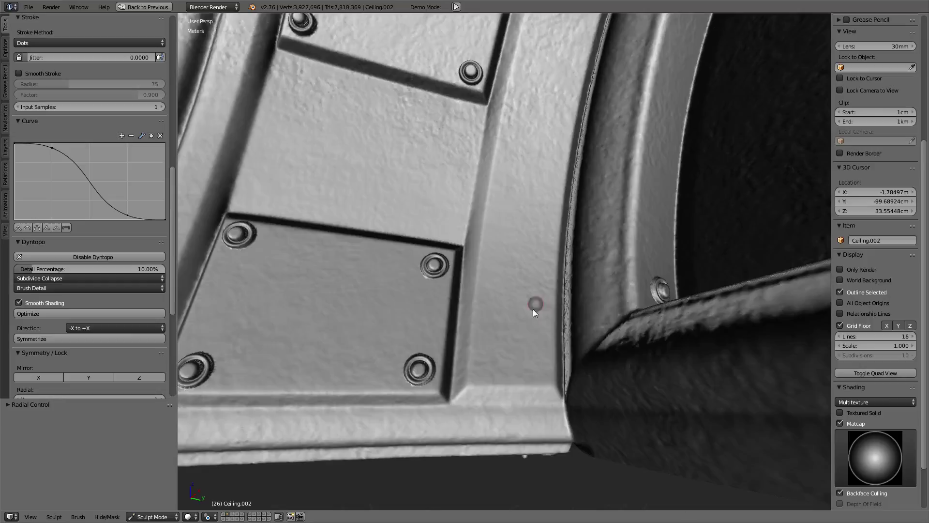
Step: Stamp a row of three rivets on the curved beam and start a second row
left_click(479, 372)
left_click(546, 373)
left_click(515, 373)
mouse_move(609, 202)
middle_mouse_down()
mouse_move(589, 143)
mouse_move(551, 304)
mouse_move(533, 314)
mouse_move(555, 211)
mouse_move(505, 335)
mouse_move(505, 381)
middle_mouse_up()
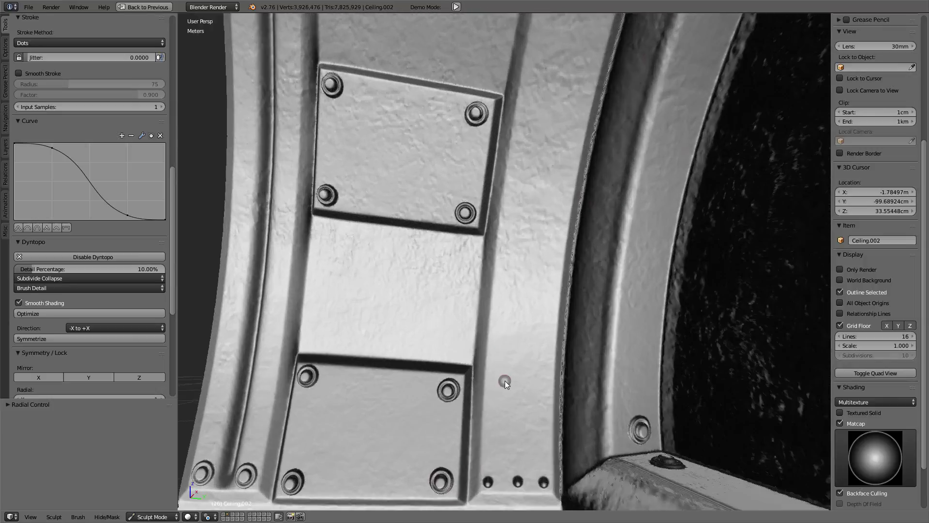
left_click(517, 390)
left_click(544, 392)
Step: Add rivets higher on the beam, completing another row of three
left_click(509, 226)
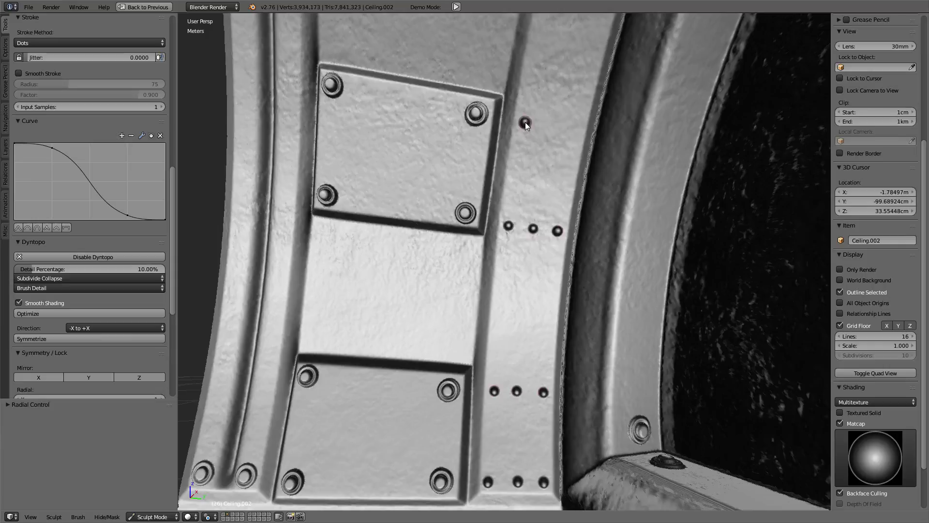
left_click(574, 130)
scroll(590, 106, "down", 3)
middle_click_drag(608, 80, 562, 287)
scroll(542, 256, "up", 3)
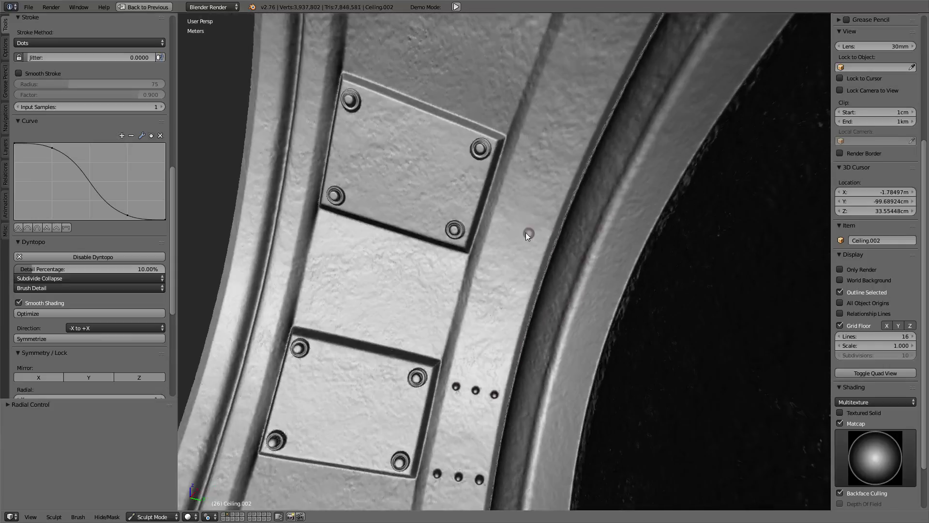
middle_click_drag(502, 242, 495, 243)
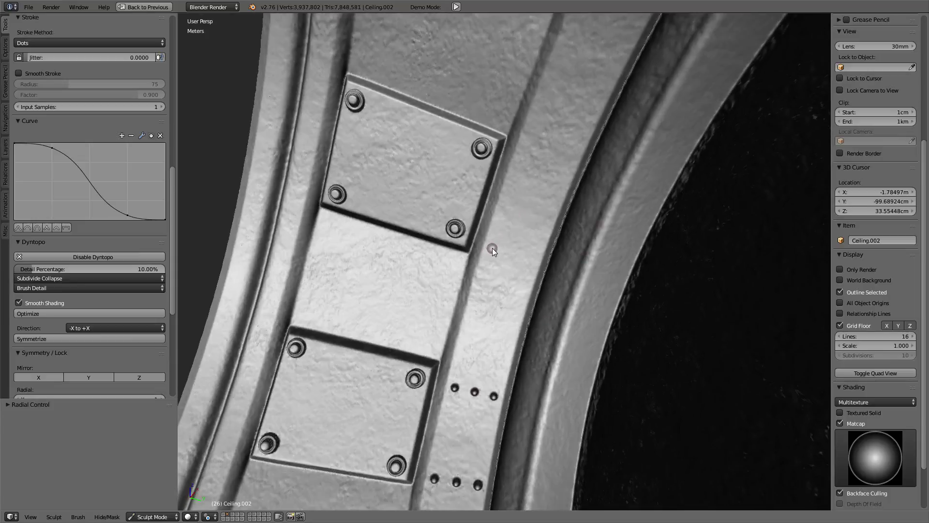
left_click(513, 254)
left_click(530, 258)
left_click(558, 183)
Step: Stamp one more rivet beside the upper plate
mouse_move(563, 173)
middle_mouse_down()
mouse_move(617, 161)
mouse_move(537, 268)
mouse_move(540, 243)
middle_mouse_up()
scroll(529, 262, "up", 3)
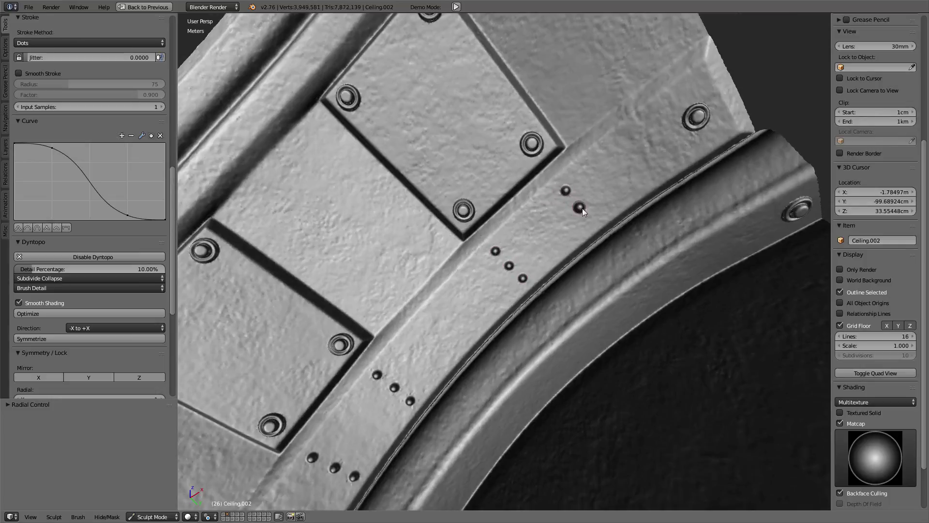
left_click(592, 221)
scroll(442, 168, "down", 4)
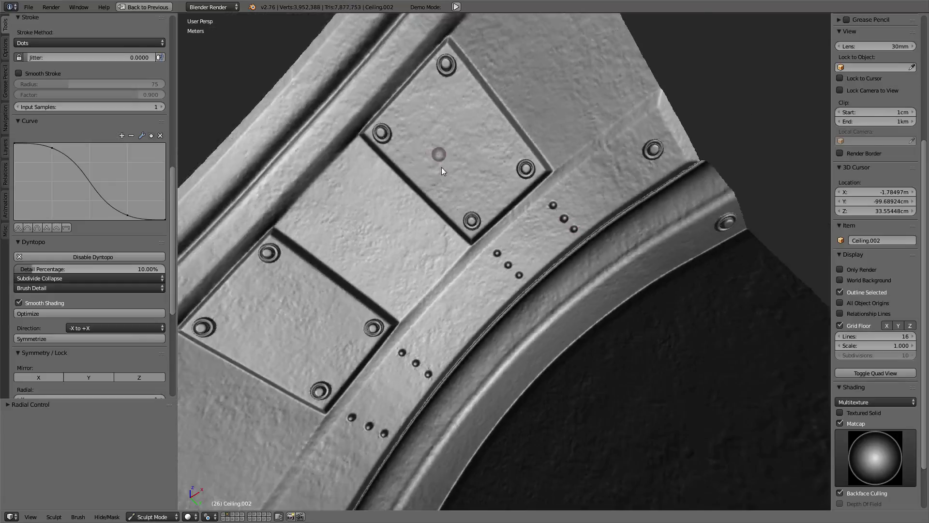
mouse_move(442, 167)
middle_mouse_down()
mouse_move(405, 232)
mouse_move(454, 205)
middle_mouse_up()
scroll(454, 205, "up", 2)
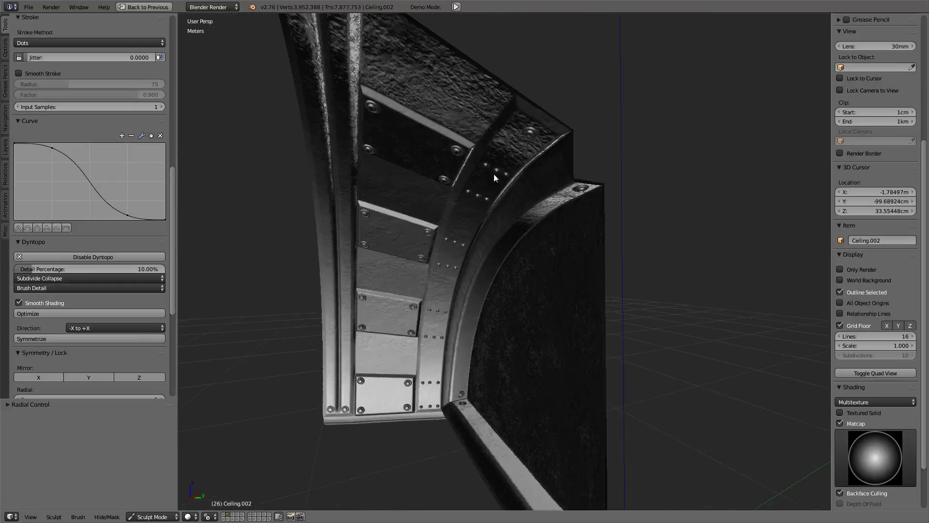
scroll(493, 173, "up", 3)
scroll(532, 144, "up", 1)
Step: Orbit around the curved rim to inspect the rivet rows and the flat wall panel
mouse_move(575, 241)
middle_mouse_down()
mouse_move(495, 259)
mouse_move(484, 241)
mouse_move(522, 203)
middle_mouse_up()
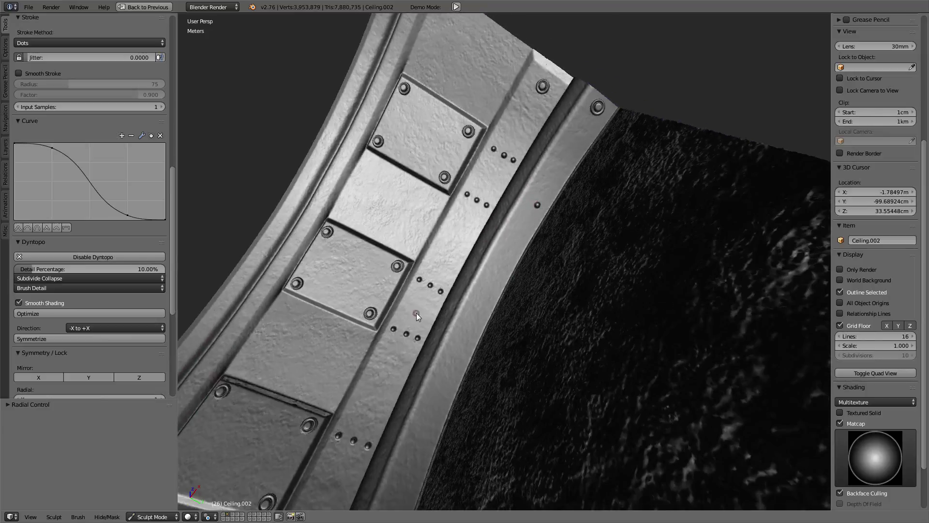
scroll(470, 333, "down", 3)
middle_click_drag(463, 337, 468, 332)
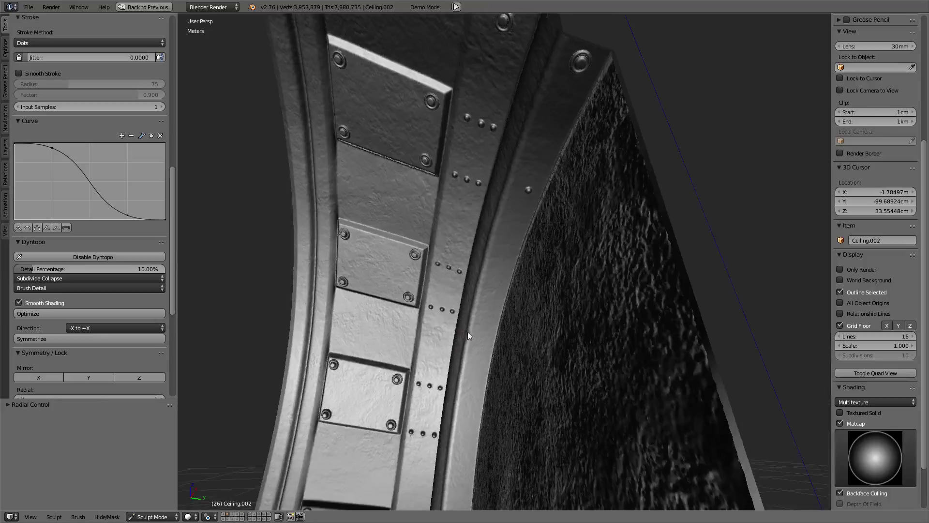
scroll(482, 326, "up", 3)
mouse_move(502, 274)
middle_mouse_down()
mouse_move(482, 326)
mouse_move(505, 285)
middle_mouse_up()
scroll(481, 334, "down", 3)
scroll(491, 338, "up", 3)
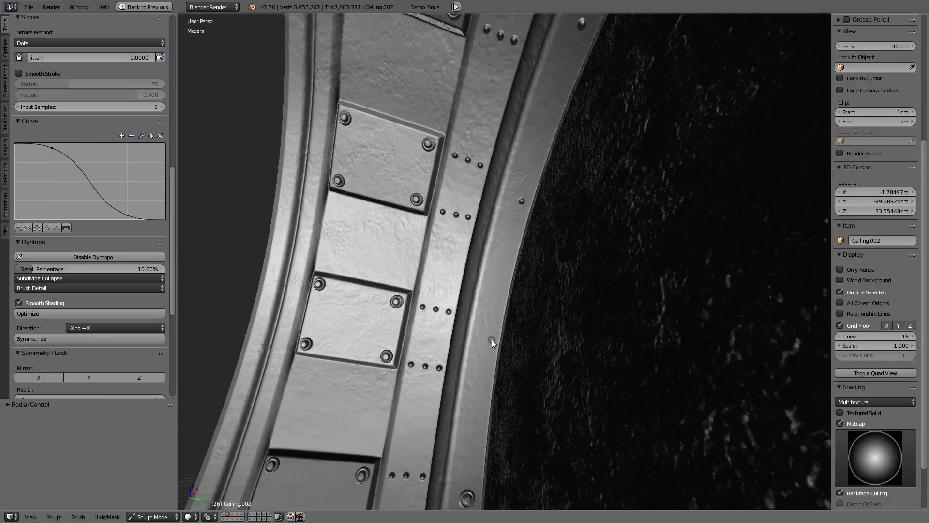
scroll(487, 344, "down", 3)
mouse_move(448, 296)
middle_mouse_down()
mouse_move(441, 269)
mouse_move(510, 314)
mouse_move(490, 256)
mouse_move(446, 272)
middle_mouse_up()
scroll(508, 281, "up", 3)
scroll(490, 256, "up", 2)
scroll(439, 257, "up", 2)
Step: Switch the rivet brush to Line stroke and stamp a straight rivet row across the panel
key("e")
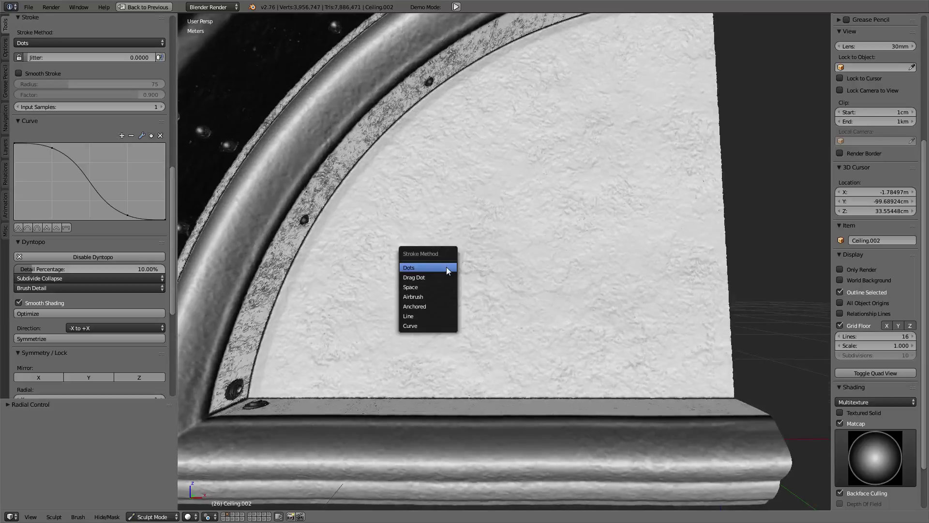
left_click(435, 315)
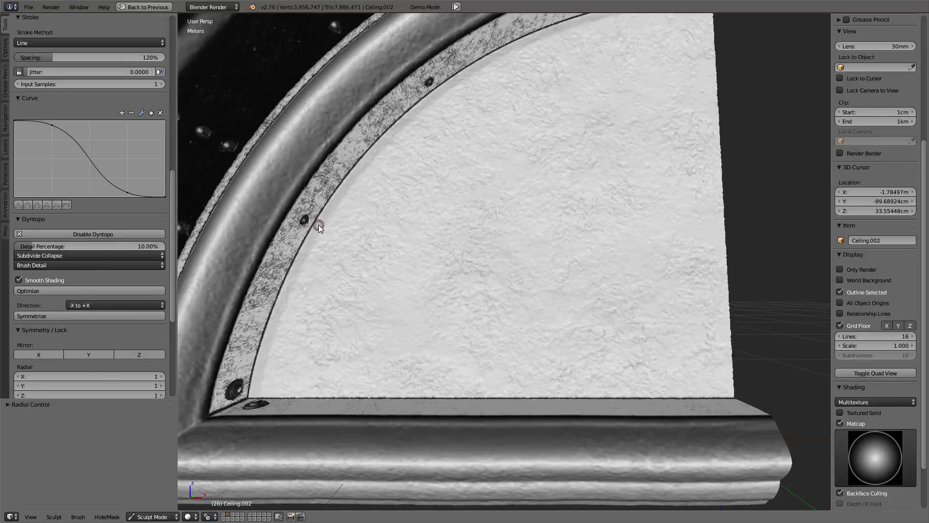
left_click_drag(318, 224, 752, 221)
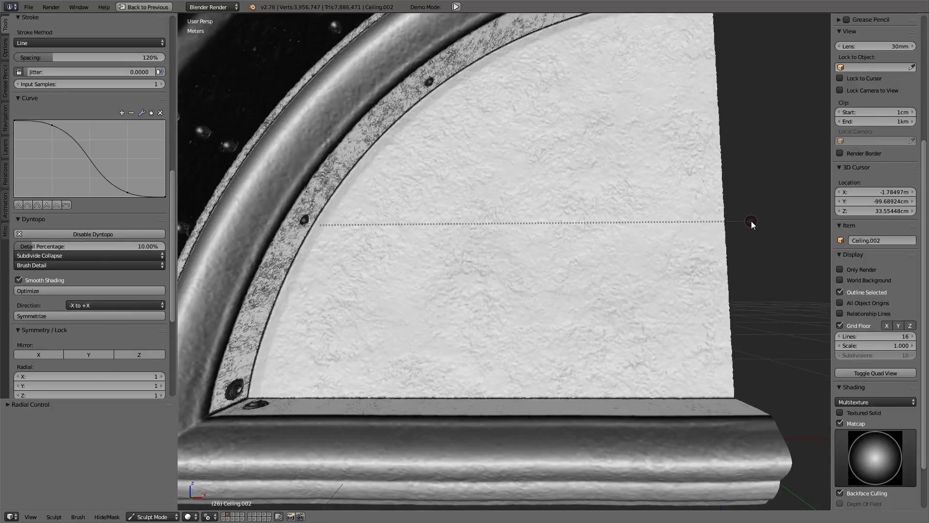
left_click_drag(751, 221, 751, 220)
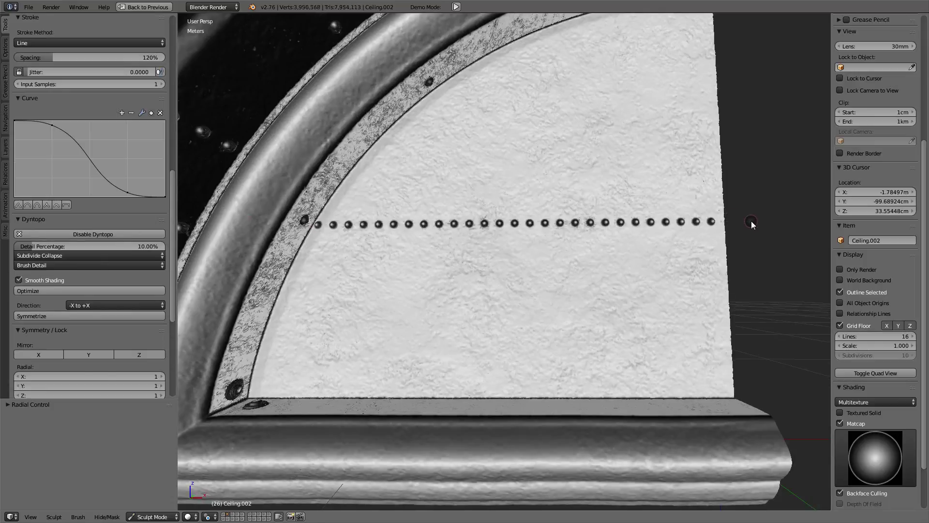
Step: Stamp a second straight rivet row higher up across the panel
scroll(751, 221, "down", 1)
scroll(745, 222, "down", 2)
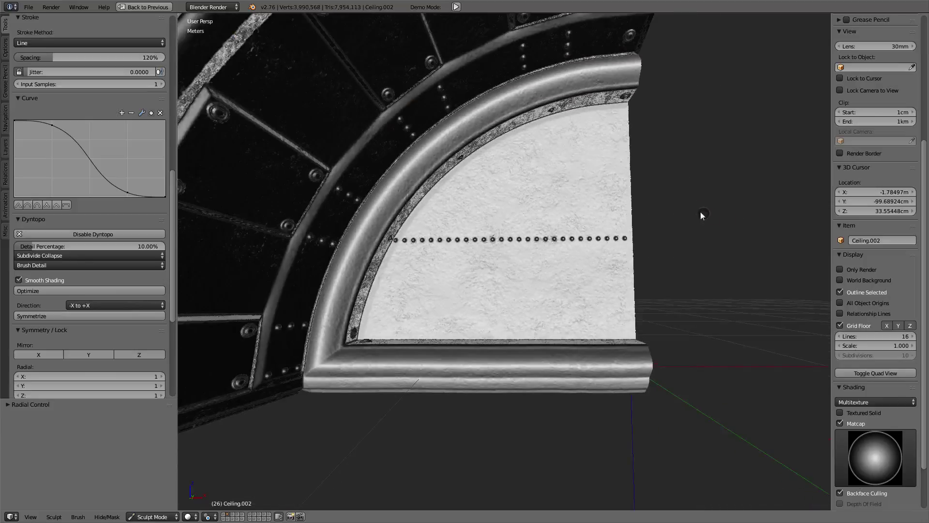
scroll(673, 189, "up", 2)
middle_click_drag(627, 203, 612, 240, "shift")
scroll(588, 219, "up", 1)
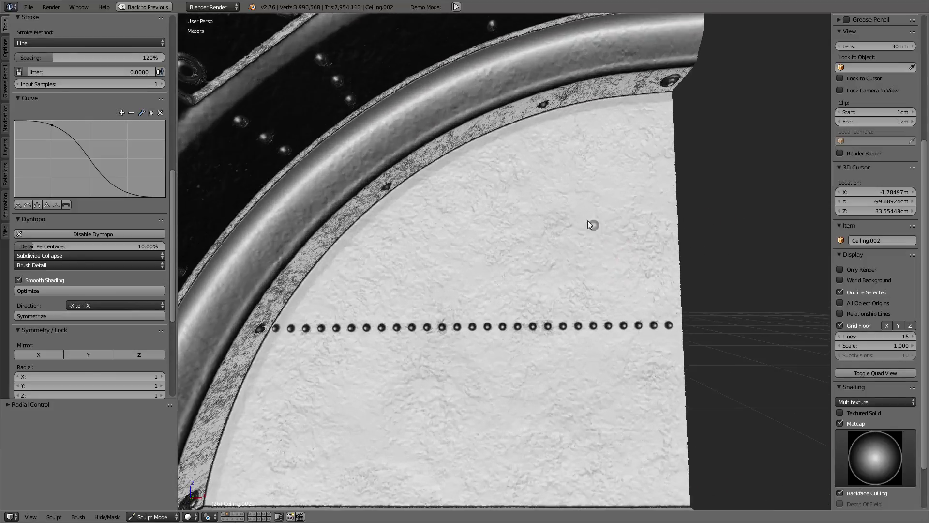
left_click_drag(398, 191, 700, 184)
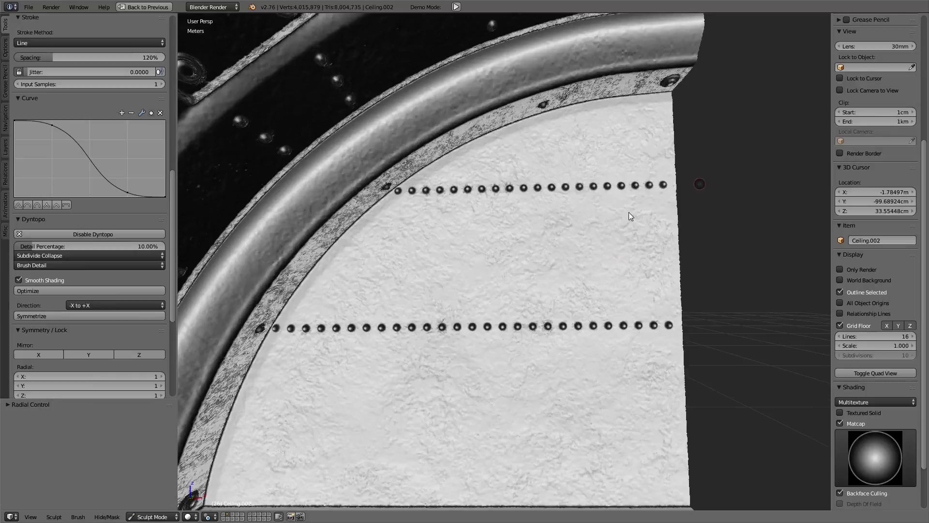
Step: Stamp a vertical rivet column down the panel's right edge to the bottom edge
scroll(629, 212, "down", 2)
scroll(628, 212, "down", 2)
scroll(627, 214, "down", 1)
mouse_move(573, 201)
middle_mouse_down()
mouse_move(548, 201)
mouse_move(591, 200)
mouse_move(533, 176)
mouse_move(557, 184)
middle_mouse_up()
scroll(582, 203, "up", 2)
scroll(556, 184, "up", 2)
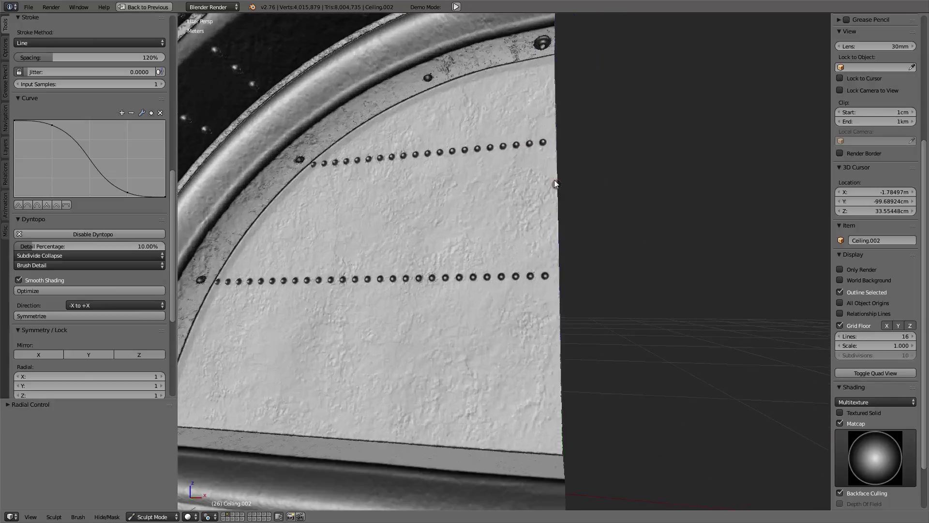
scroll(557, 181, "up", 1)
left_click_drag(557, 116, 558, 281)
middle_click_drag(567, 306, 569, 205, "shift")
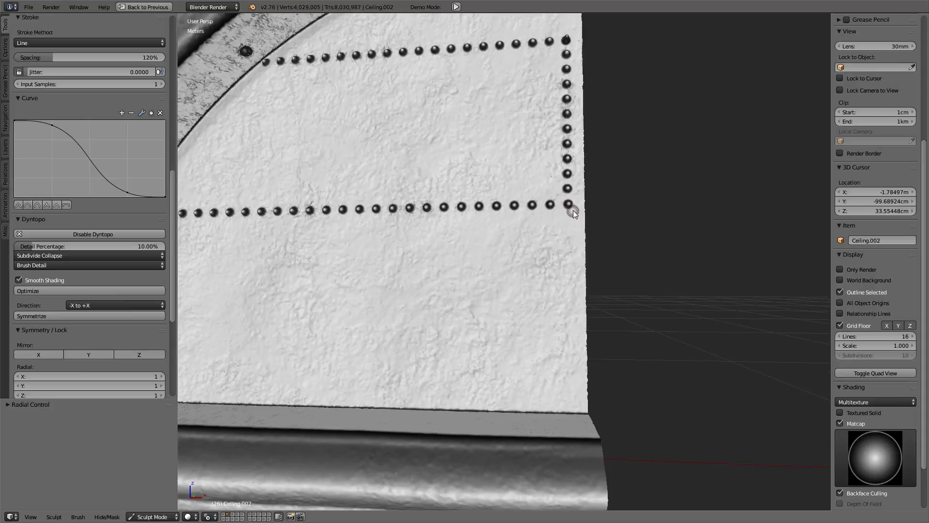
left_click_drag(569, 208, 572, 406)
left_click_drag(572, 407, 572, 406)
Step: Extend the right-edge rivet column from the corner up to the panel's top edge
scroll(567, 187, "down", 3)
middle_click_drag(576, 125, 571, 246, "shift")
scroll(572, 250, "up", 2)
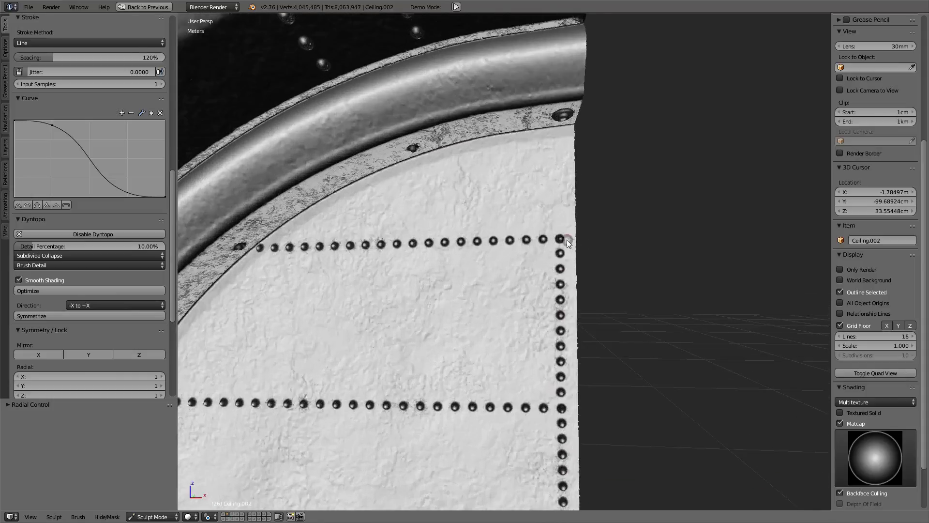
left_click_drag(560, 238, 560, 136)
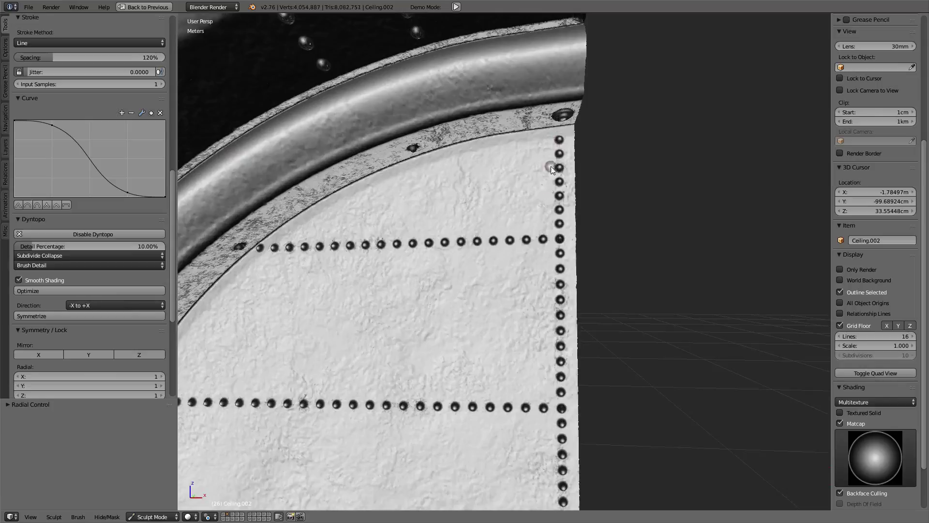
scroll(551, 166, "down", 1)
scroll(523, 369, "down", 1)
middle_click_drag(523, 369, 576, 239, "shift")
scroll(577, 239, "down", 1, "shift")
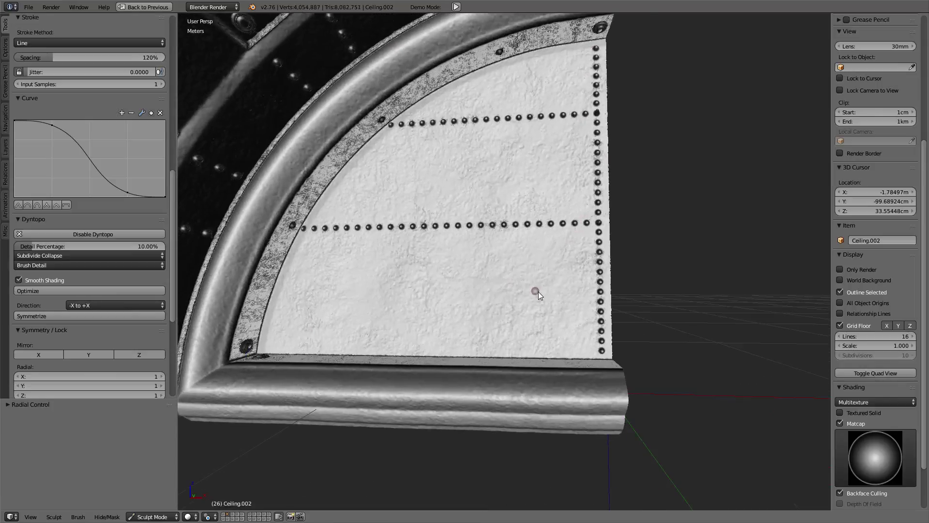
scroll(539, 291, "down", 2, "shift")
scroll(538, 291, "down", 2)
scroll(532, 269, "down", 2)
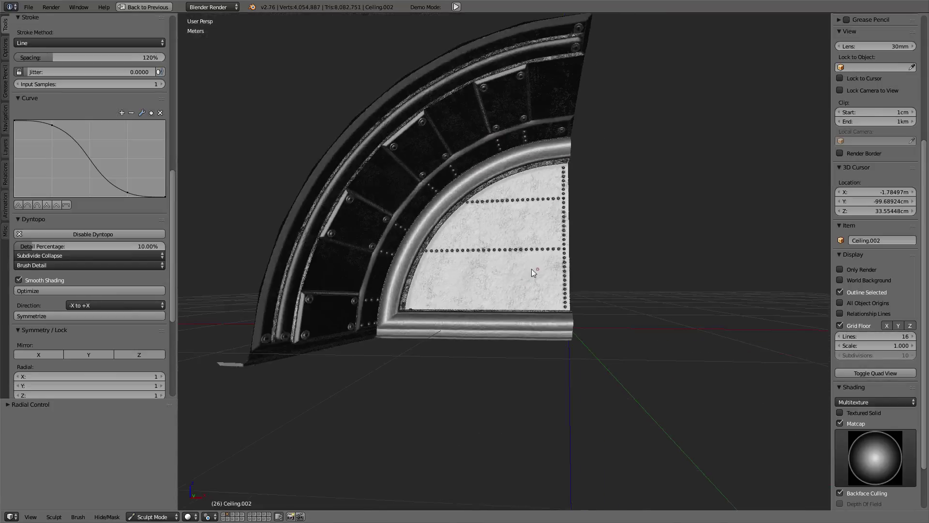
mouse_move(532, 269)
middle_mouse_down()
mouse_move(472, 272)
mouse_move(546, 265)
mouse_move(528, 236)
middle_mouse_up()
Step: Set Dyntopo Detail Percentage to 15%, then raise it to 20%
scroll(549, 264, "up", 2)
scroll(550, 264, "up", 2)
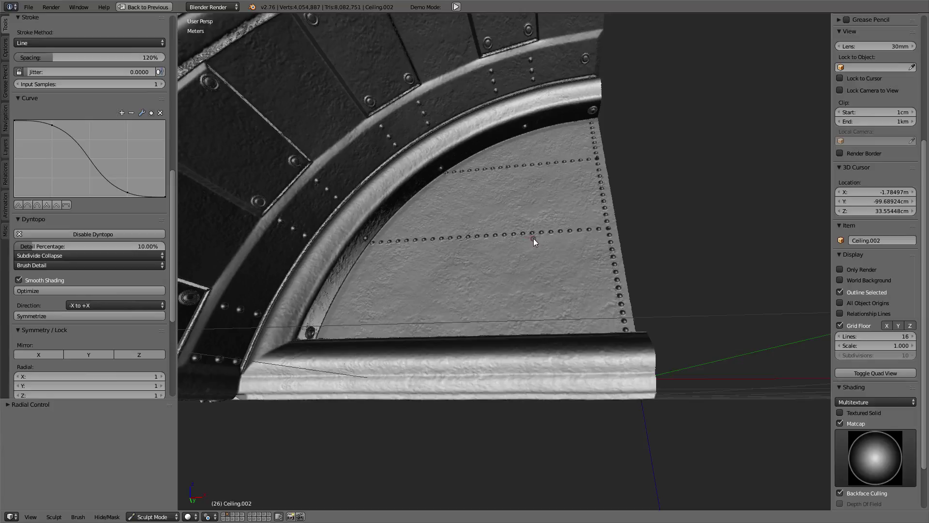
mouse_move(534, 238)
middle_mouse_down()
mouse_move(419, 35)
mouse_move(441, 165)
middle_mouse_up()
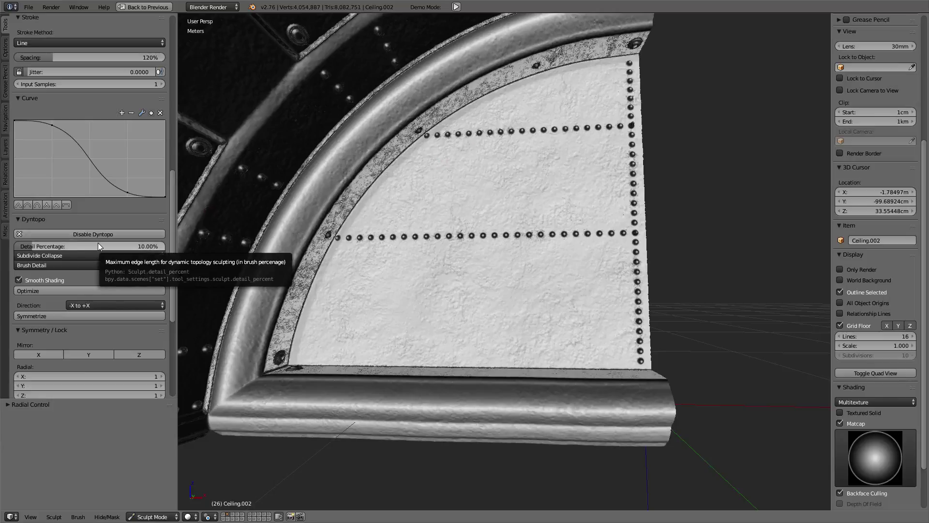
scroll(98, 243, "up", 2)
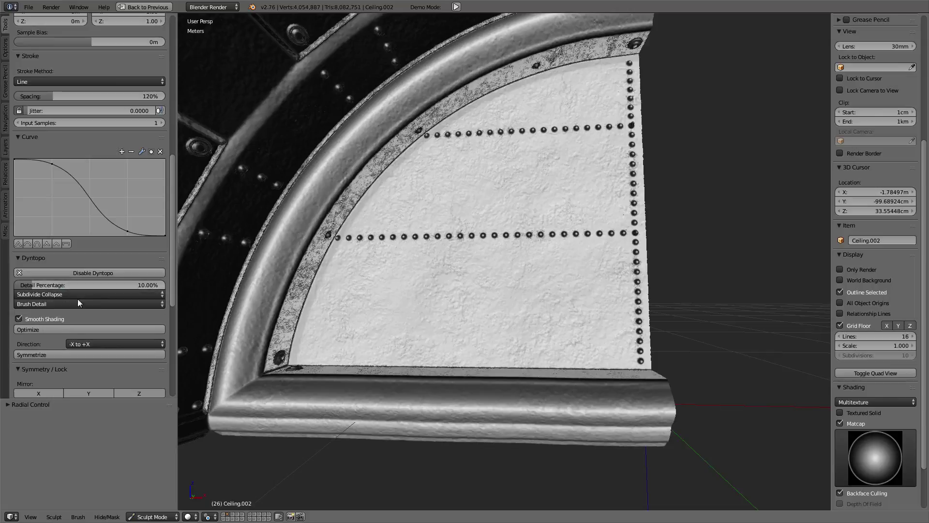
left_click(130, 286)
type("15")
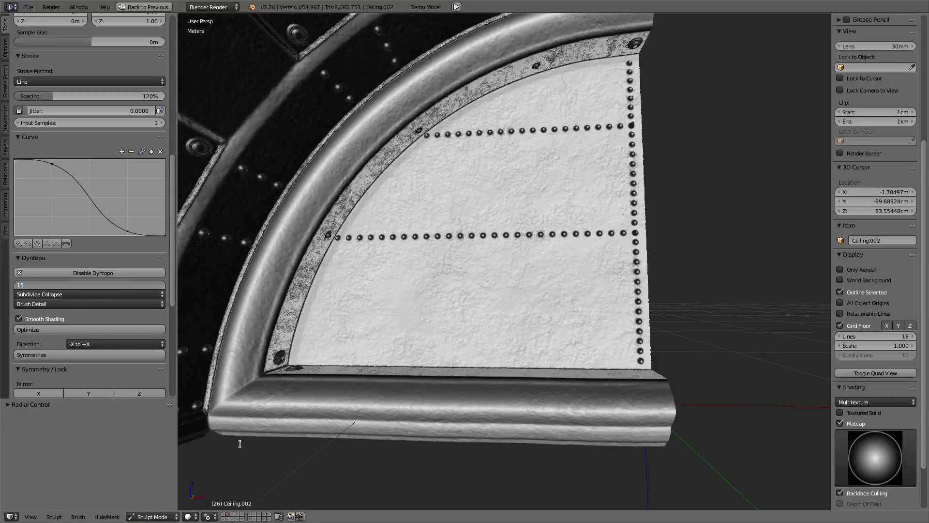
key("Return")
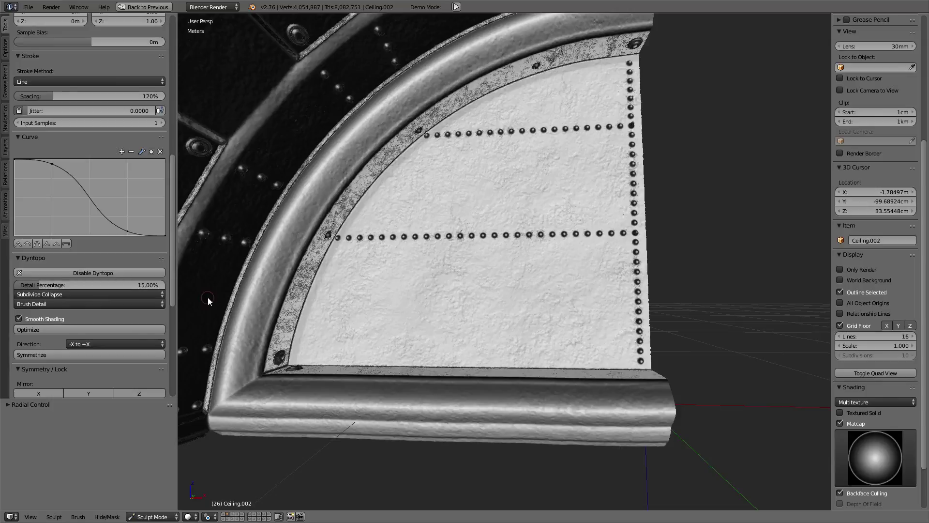
left_click(130, 285)
type("20")
key("Return")
Step: Set the brush stroke spacing to 10%
scroll(105, 237, "up", 4)
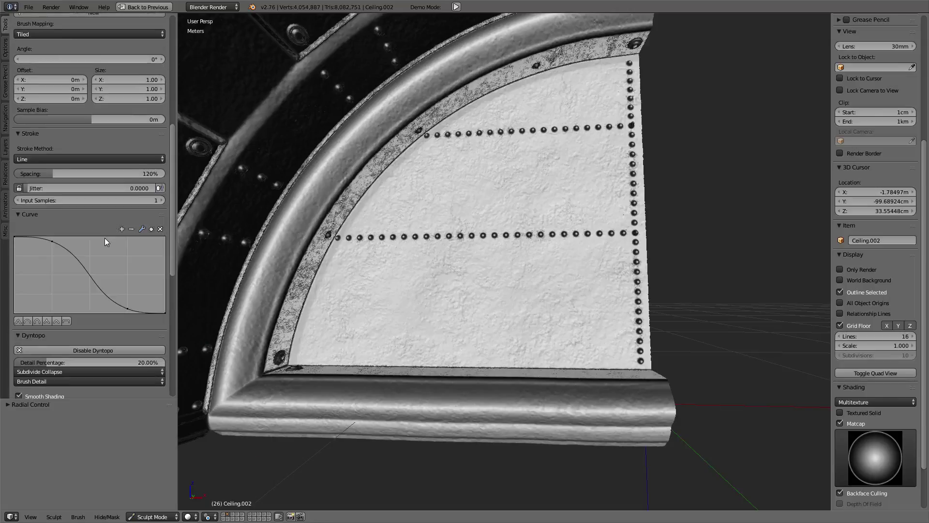
left_click(52, 172)
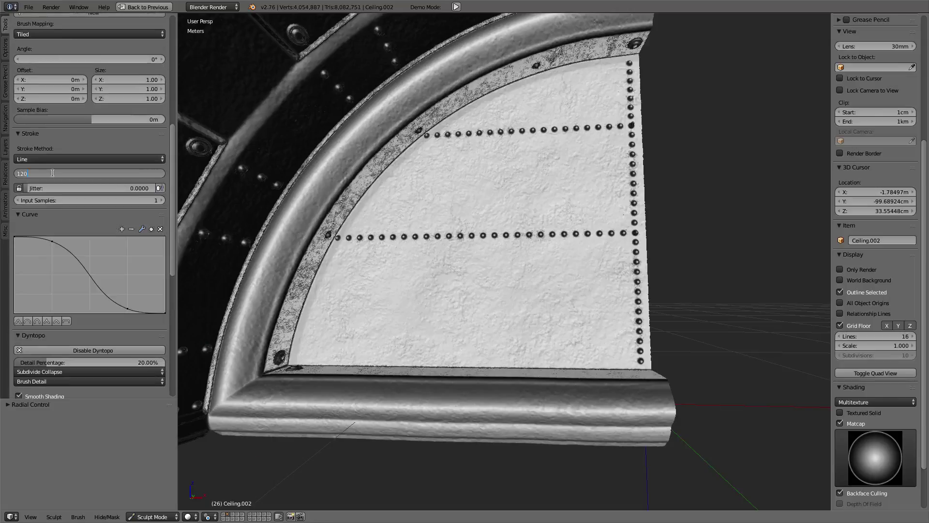
type("10")
key("Return")
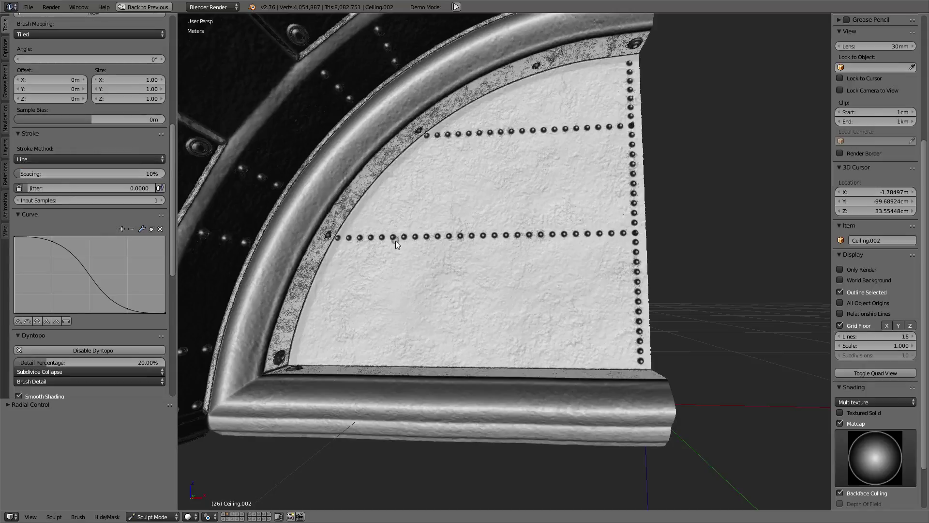
Step: Carve a horizontal groove line just below the lower rivet row
left_click_drag(334, 246, 623, 242)
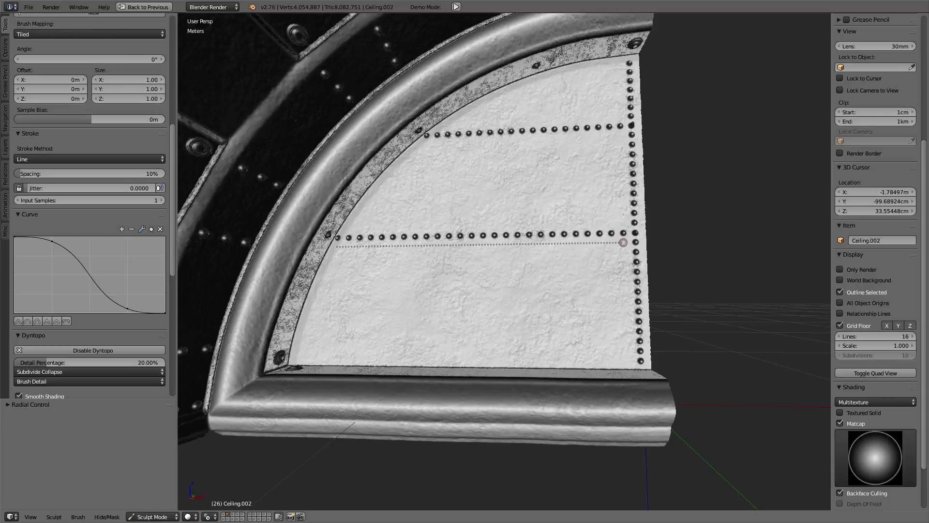
left_click_drag(623, 242, 624, 242)
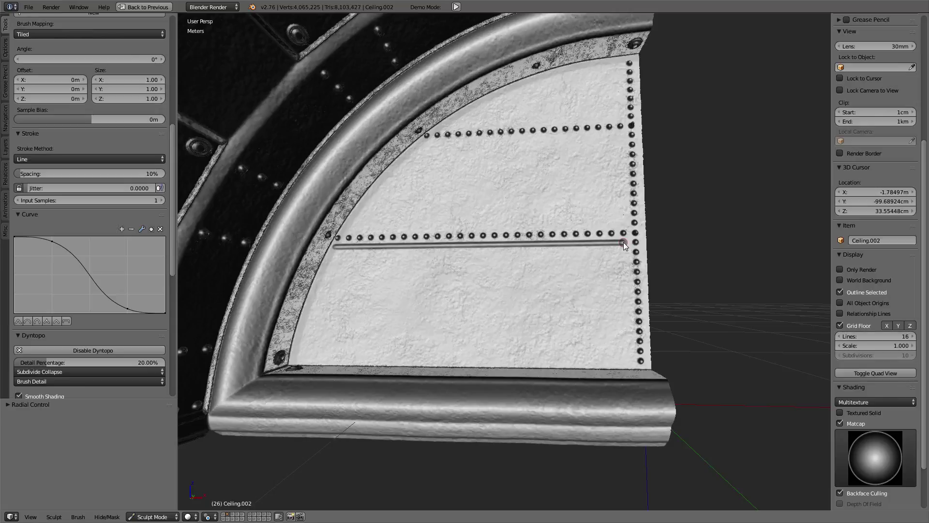
scroll(68, 276, "down", 5)
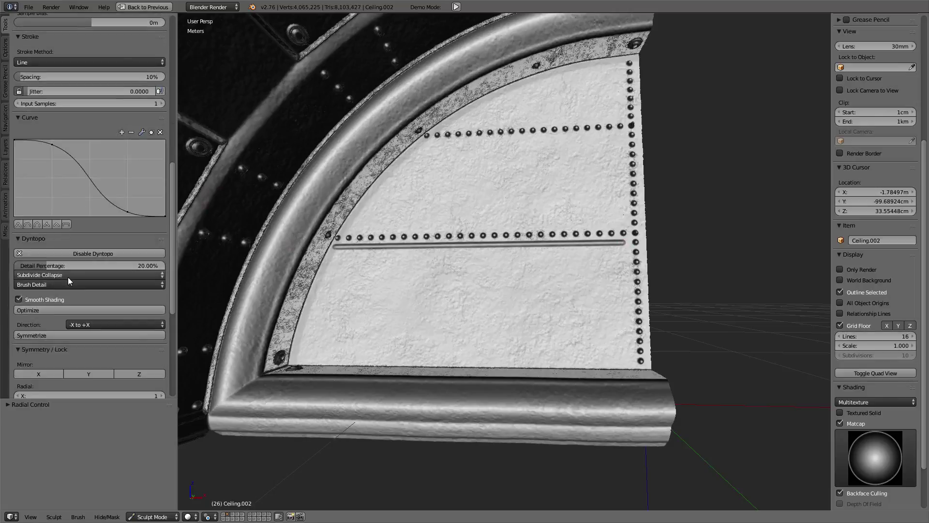
Step: Set Detail Percentage to 30% and brush stroke spacing to 15%
left_click(107, 262)
key("Return")
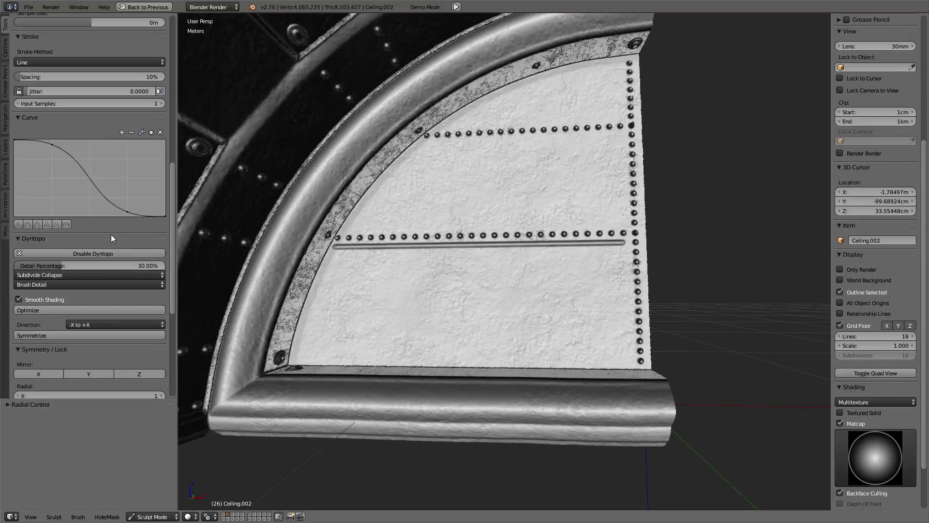
scroll(112, 235, "up", 3)
scroll(112, 235, "up", 3)
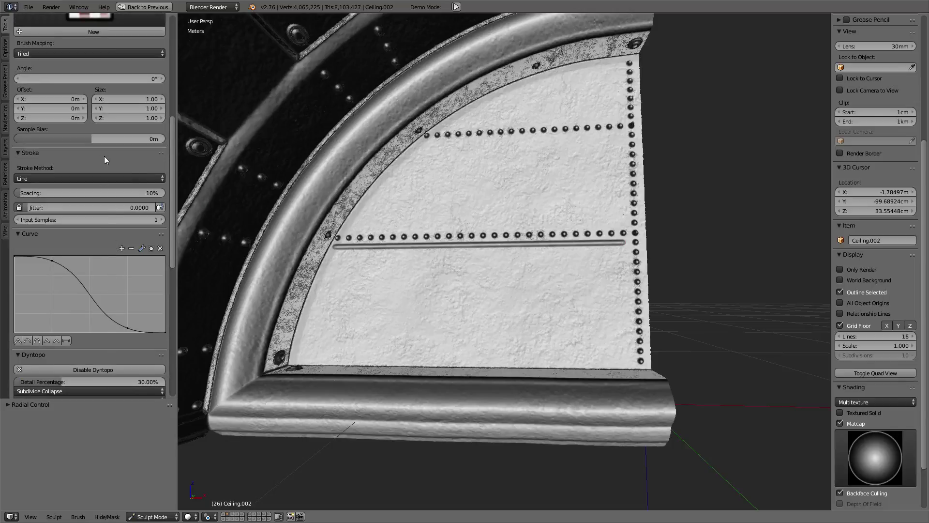
scroll(96, 155, "up", 2)
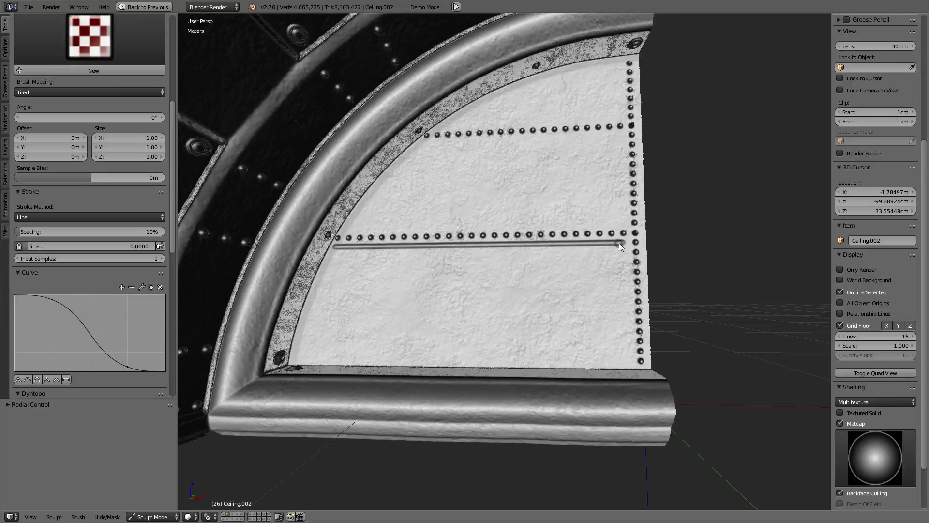
left_click(73, 233)
type("15")
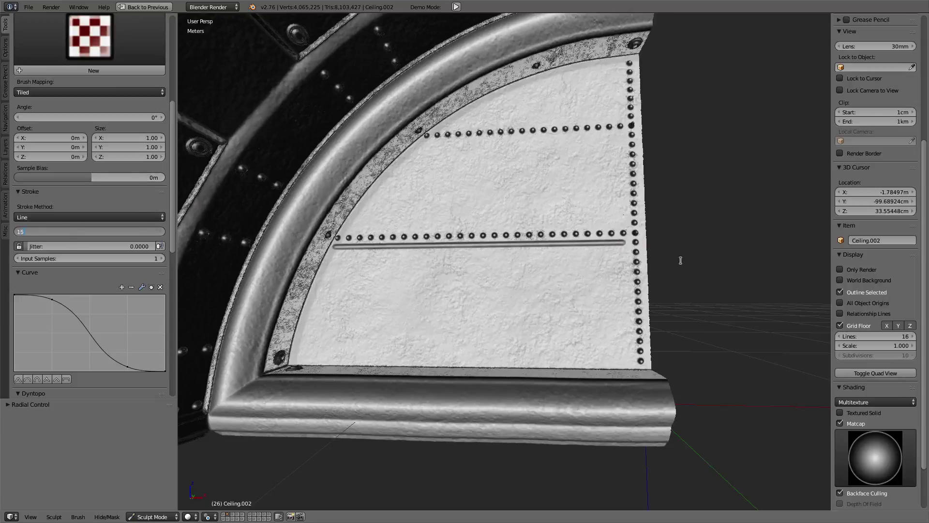
key("Return")
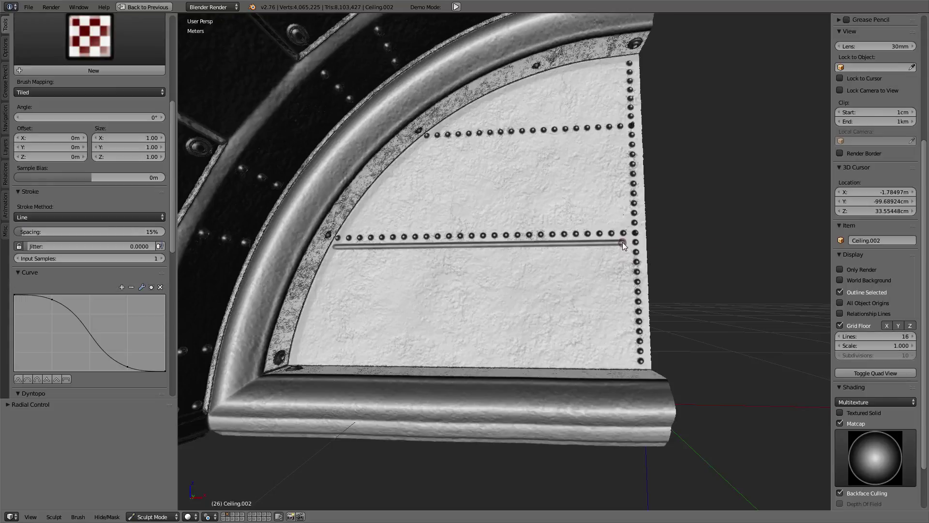
Step: Carve the right, bottom and left grooves to close the rectangle on the panel
left_click_drag(622, 243, 628, 358)
left_click_drag(626, 360, 303, 353)
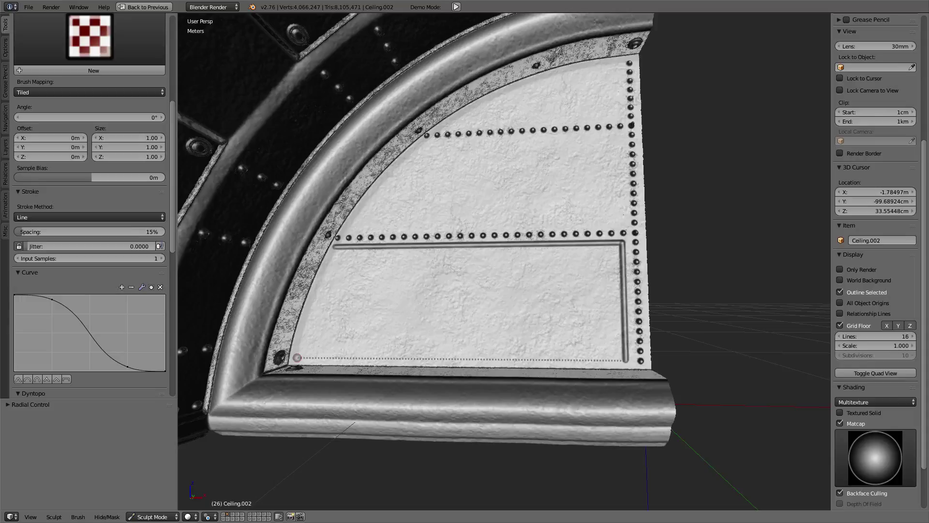
left_click_drag(297, 357, 297, 358)
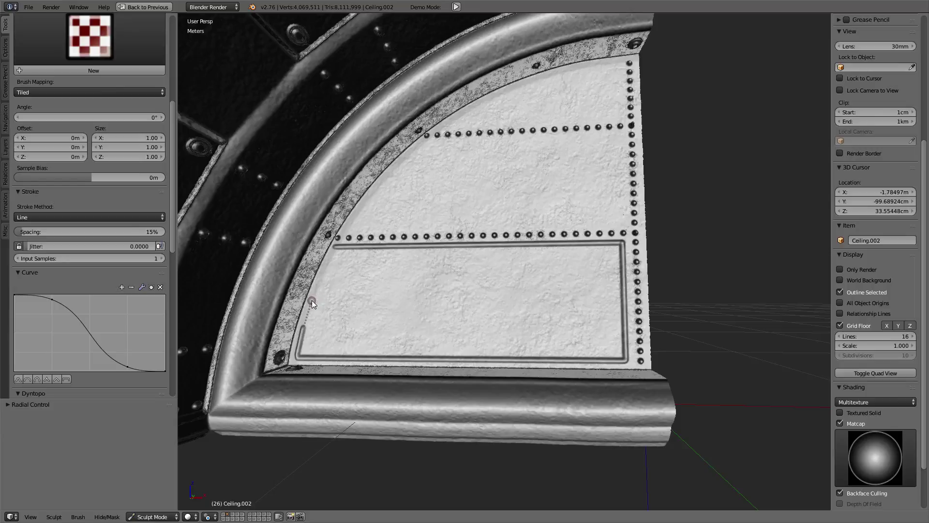
left_click_drag(311, 301, 313, 300)
left_click_drag(362, 222, 363, 220)
mouse_move(404, 209)
middle_mouse_down()
mouse_move(347, 222)
mouse_move(394, 215)
middle_mouse_up()
scroll(395, 215, "up", 3)
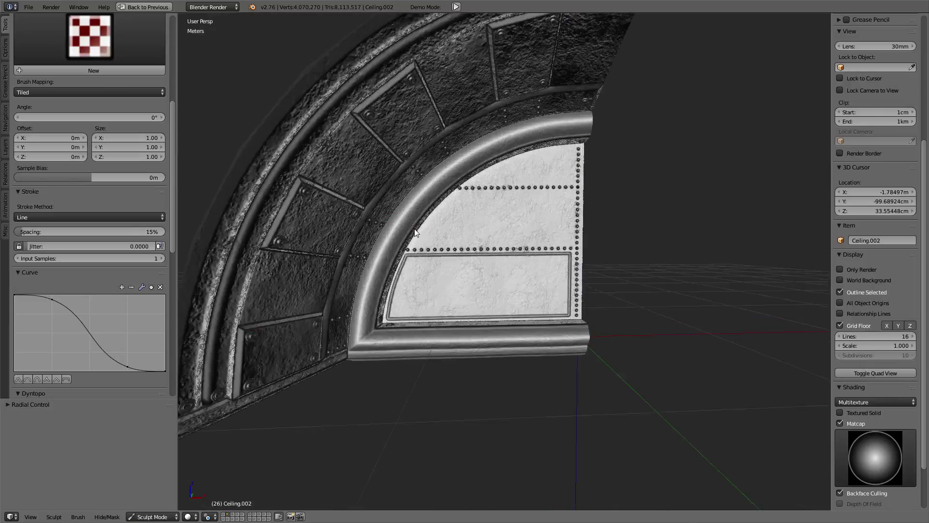
scroll(414, 229, "up", 3)
scroll(412, 227, "up", 3)
scroll(368, 224, "down", 1)
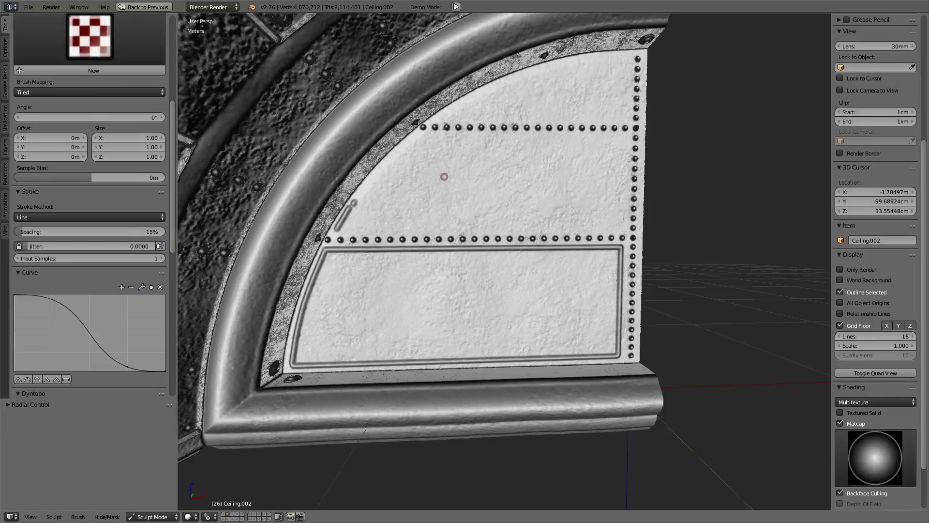
Step: Undo the stray blob, then line-stroke four grooves outlining the upper riveted panel section
key("ctrl+z")
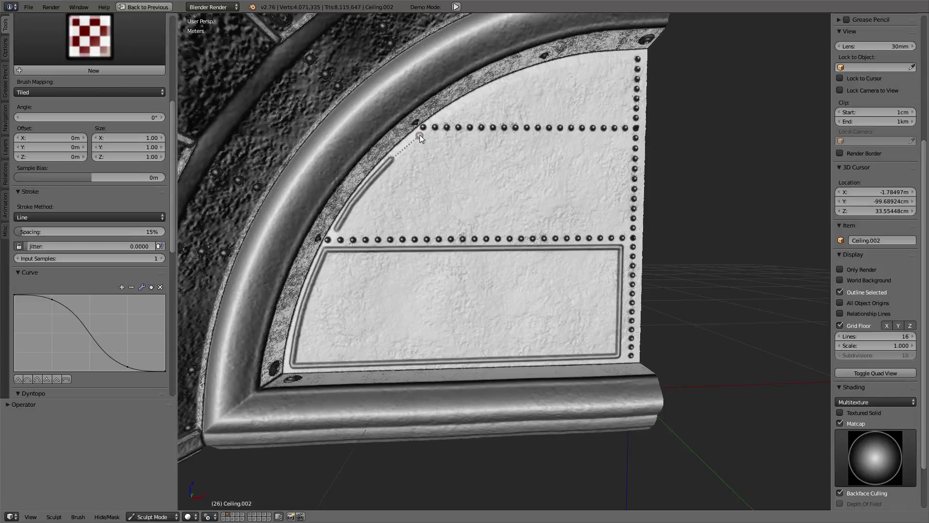
left_click_drag(420, 136, 420, 135)
left_click_drag(623, 137, 619, 220)
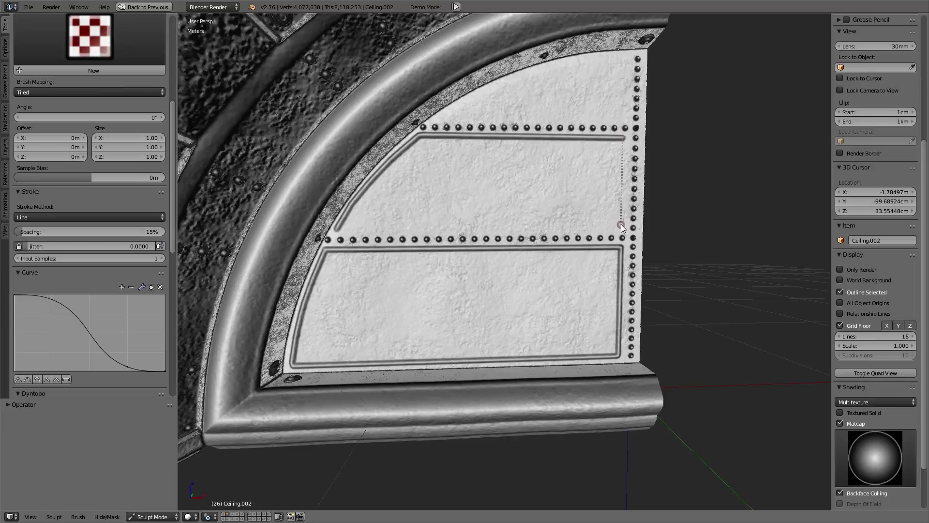
left_click_drag(621, 224, 337, 229)
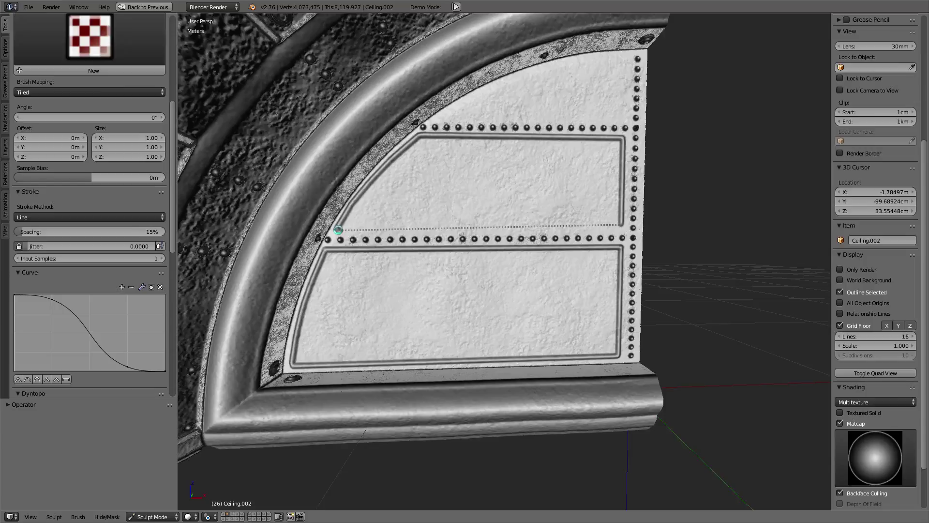
left_click_drag(338, 230, 337, 229)
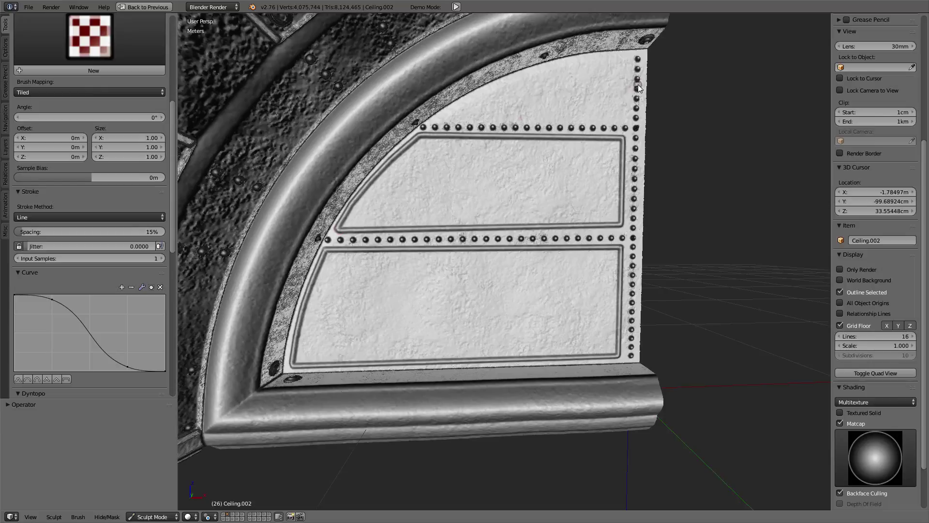
scroll(586, 125, "down", 2)
Step: Zoom onto the arch panel and set the Dyntopo detail percentage to 40
scroll(538, 149, "down", 1)
scroll(538, 148, "down", 2)
mouse_move(537, 149)
middle_mouse_down()
mouse_move(507, 147)
mouse_move(589, 149)
mouse_move(546, 157)
mouse_move(562, 146)
mouse_move(539, 101)
mouse_move(493, 204)
middle_mouse_up()
scroll(547, 148, "up", 2)
scroll(545, 157, "up", 2)
scroll(494, 187, "up", 2)
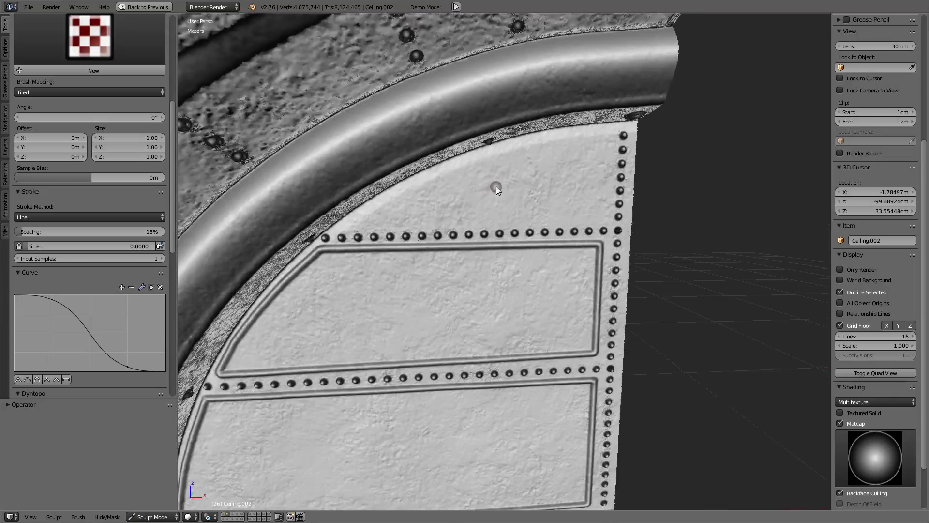
scroll(369, 216, "up", 2)
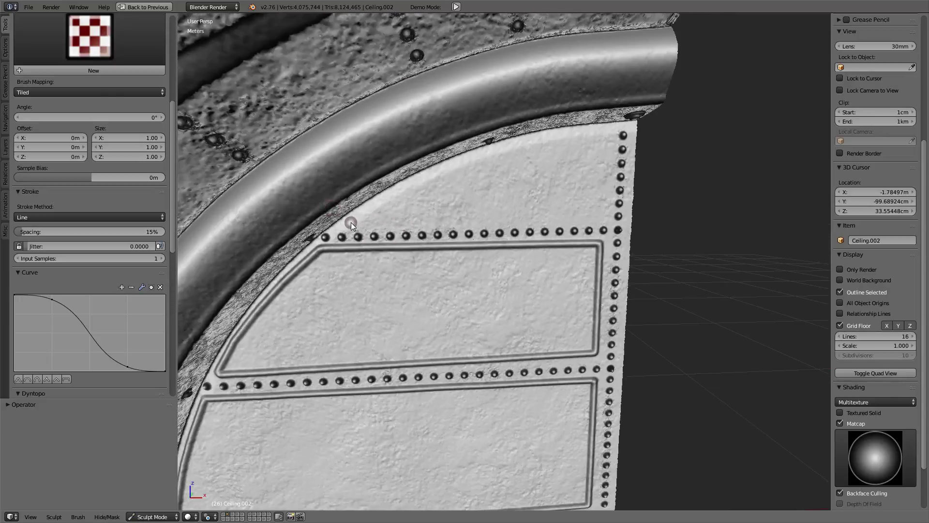
scroll(351, 222, "down", 3)
scroll(387, 219, "up", 3)
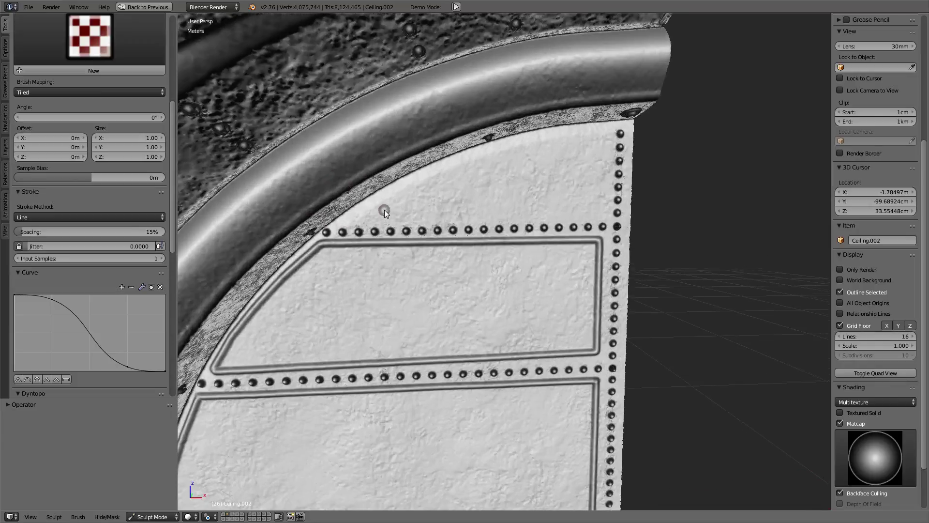
middle_click_drag(383, 210, 358, 219)
scroll(79, 242, "down", 4)
scroll(88, 242, "down", 6)
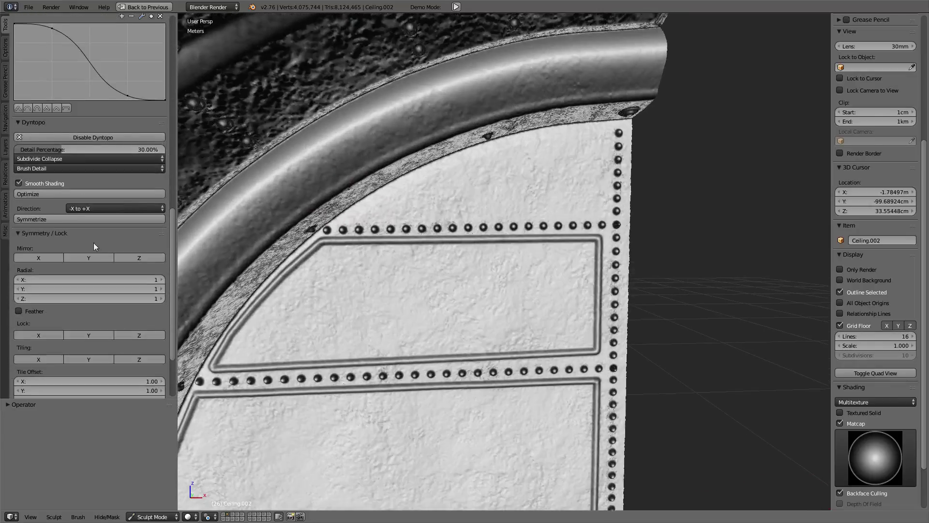
left_click(107, 149)
type("40")
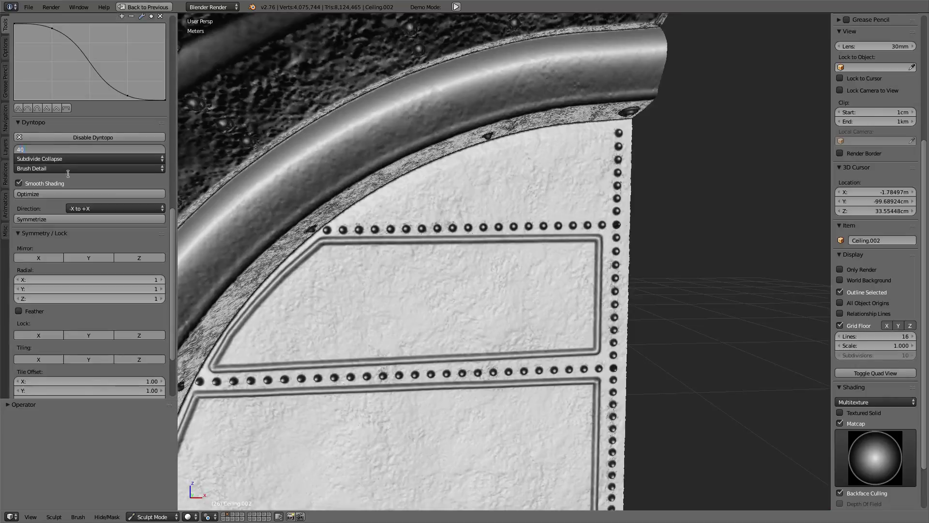
key("Return")
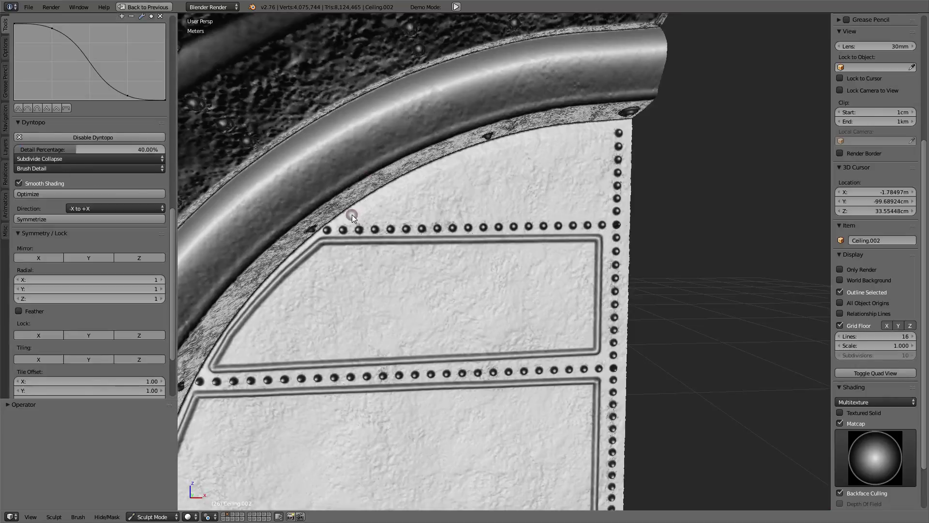
Step: Shrink the brush and carve grooves along the top section's curved edge
scroll(374, 225, "down", 1)
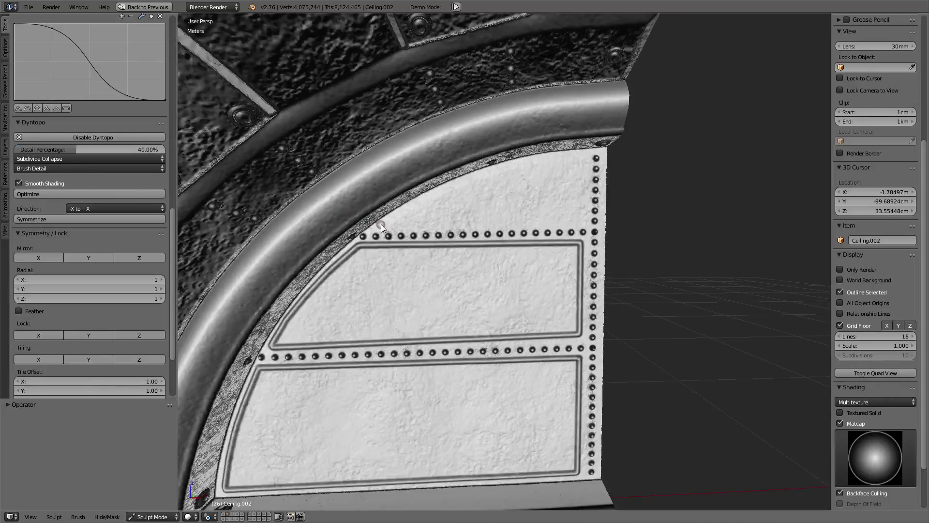
scroll(381, 226, "up", 2)
scroll(378, 225, "up", 2)
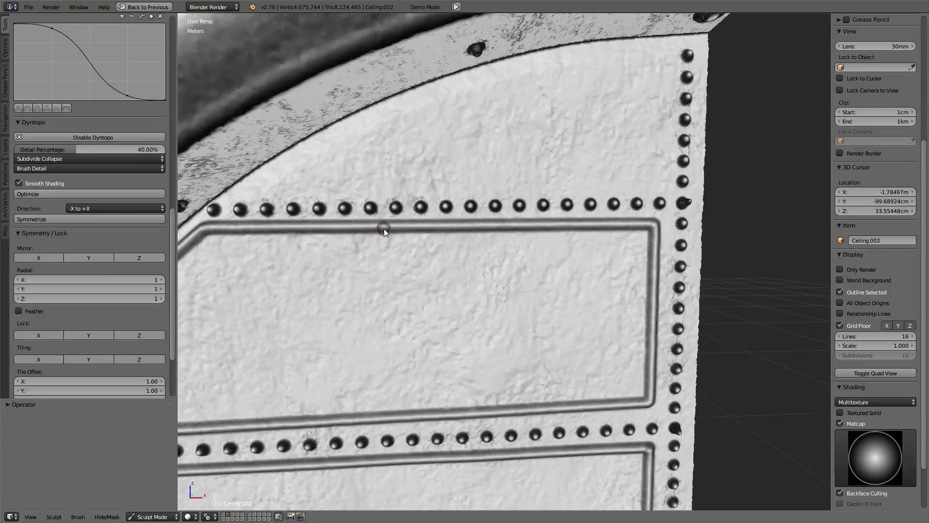
scroll(430, 221, "down", 2)
scroll(689, 167, "up", 1)
middle_click_drag(689, 167, 458, 195)
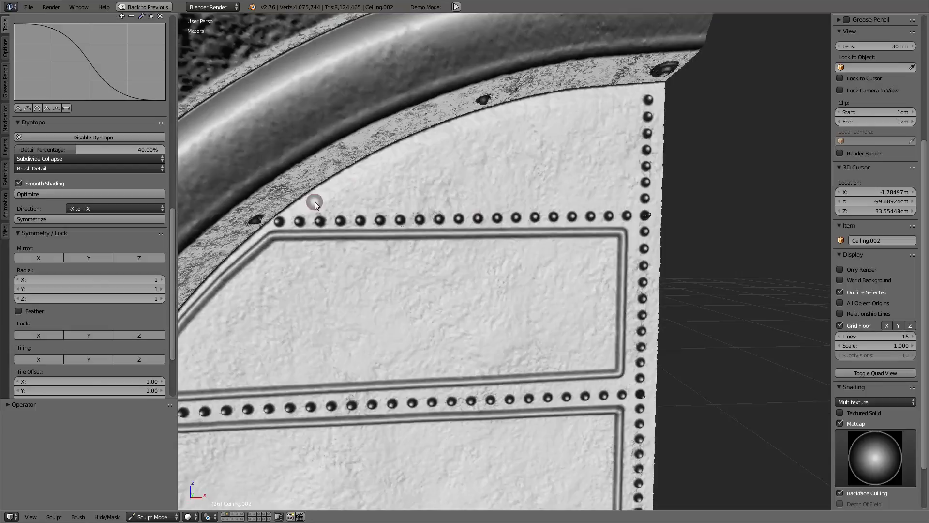
key("f")
left_click_drag(345, 181, 347, 179)
mouse_move(405, 160)
left_mouse_down()
mouse_move(397, 154)
mouse_move(486, 122)
left_mouse_up()
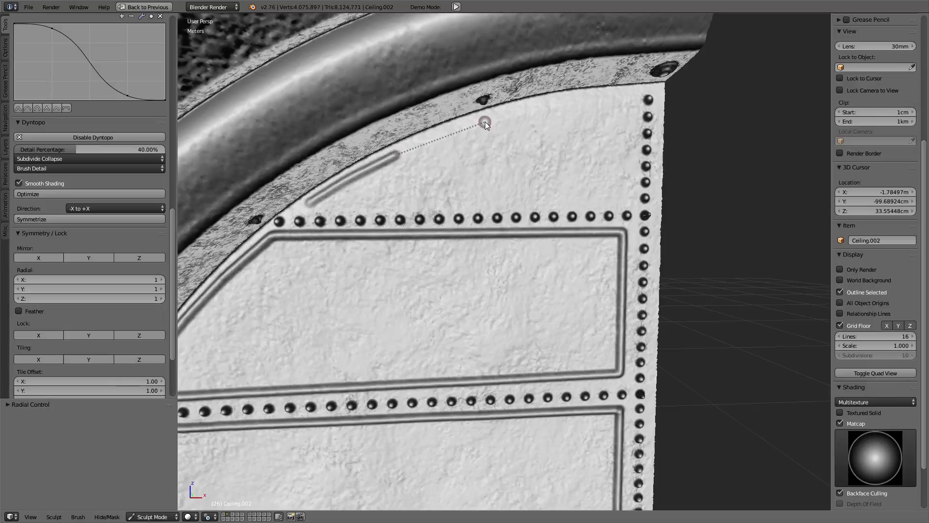
left_click_drag(484, 121, 631, 100)
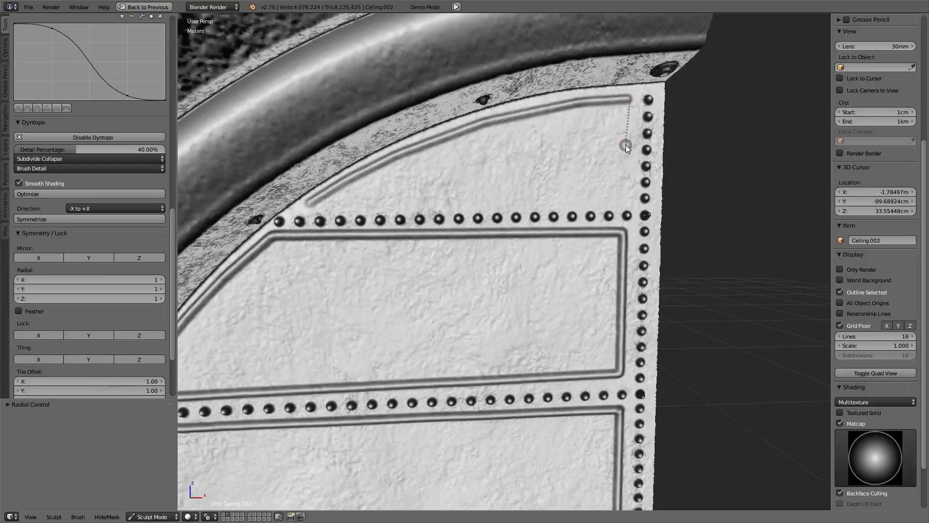
Step: Carve grooves down the right edge and along the top rivet row, closing the outline
mouse_move(628, 146)
left_mouse_down()
mouse_move(626, 199)
mouse_move(314, 205)
left_mouse_up()
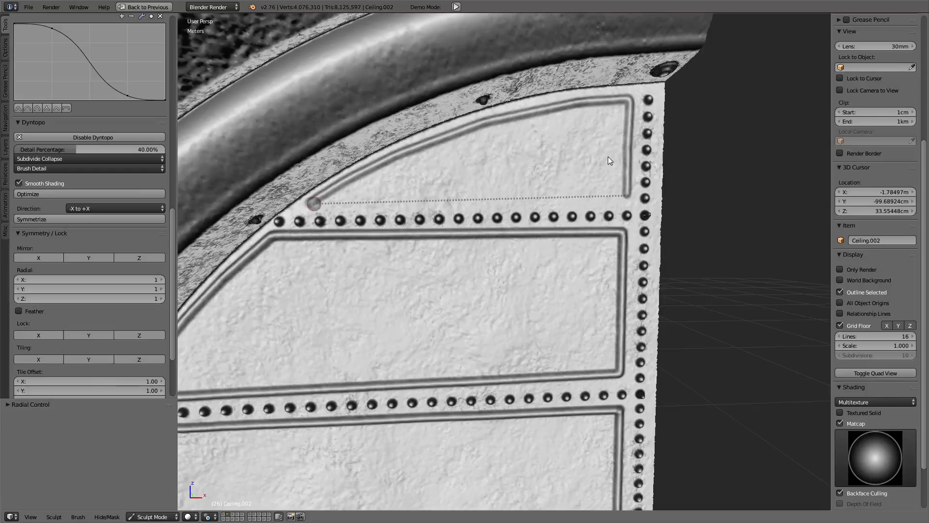
left_click_drag(314, 203, 314, 203)
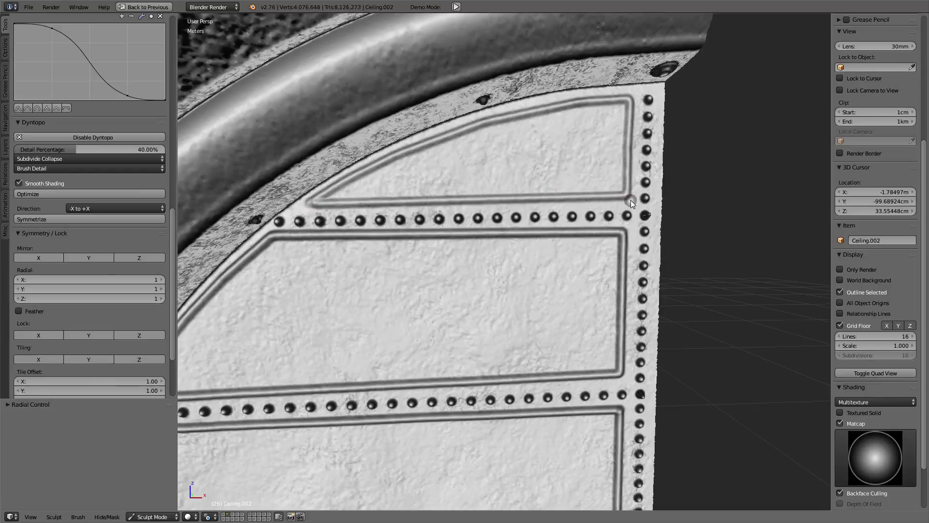
middle_click_drag(631, 200, 539, 207, "shift")
scroll(539, 208, "up", 3)
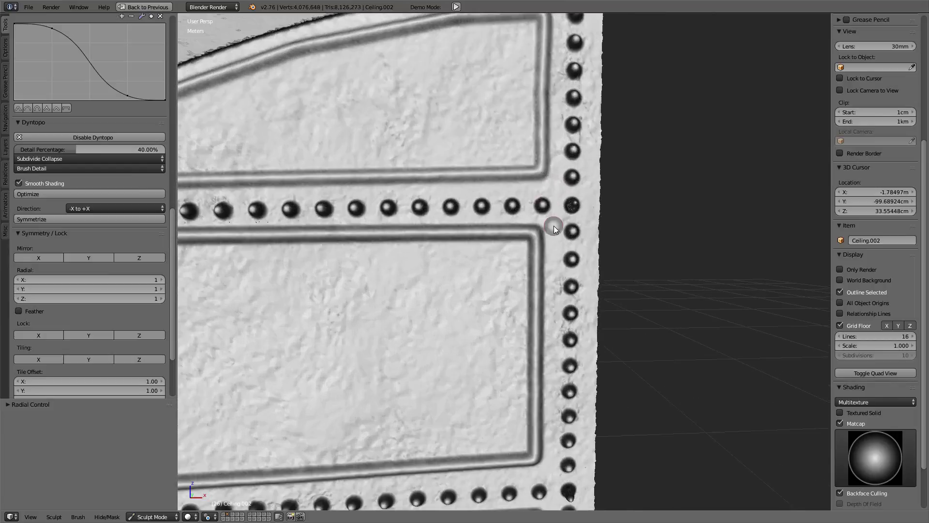
Step: Set the Dyntopo detail percentage to 60
left_click(575, 205)
scroll(590, 204, "down", 3)
mouse_move(604, 205)
middle_mouse_down()
mouse_move(532, 219)
mouse_move(522, 197)
mouse_move(563, 214)
mouse_move(439, 208)
mouse_move(515, 263)
mouse_move(521, 217)
mouse_move(418, 250)
mouse_move(477, 161)
mouse_move(287, 162)
middle_mouse_up()
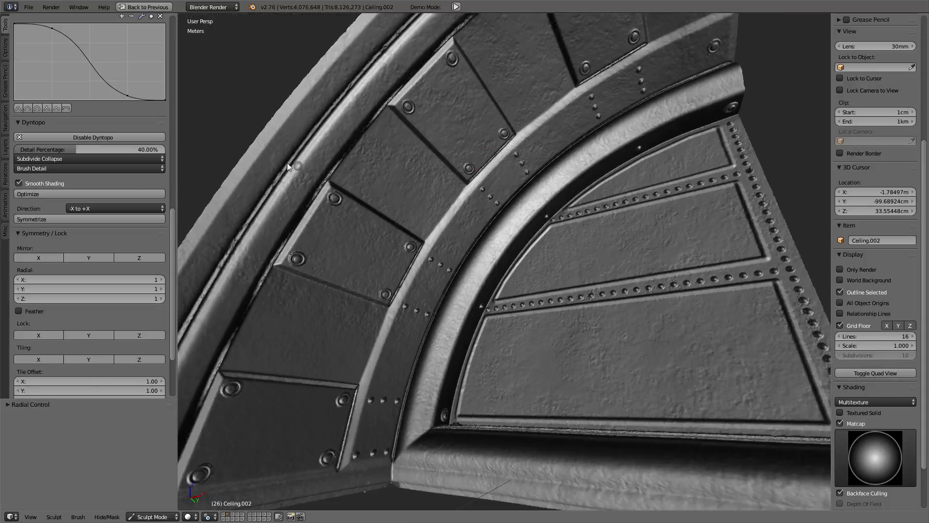
left_click(116, 151)
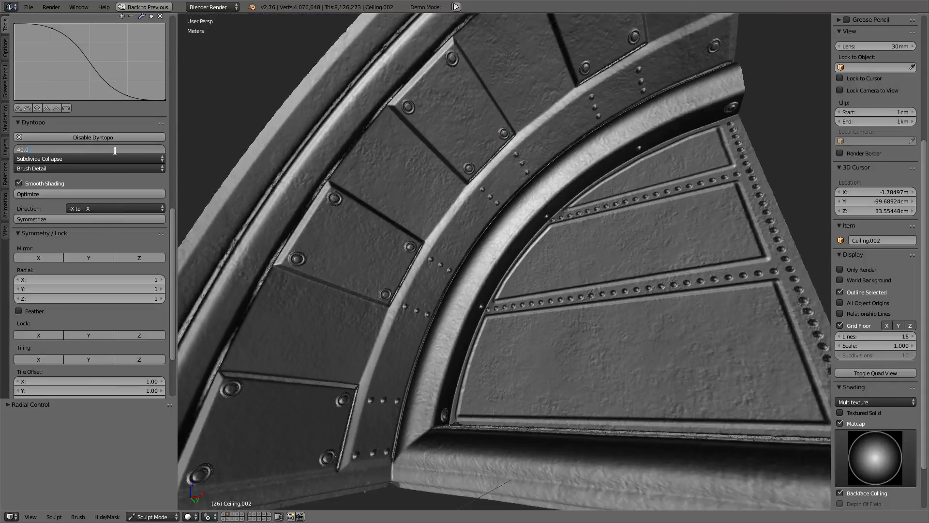
type("60")
key("Return")
Step: Carve grooves below the upper plate and along the lower plate's edge on the strut
mouse_move(209, 87)
middle_mouse_down()
mouse_move(249, 183)
mouse_move(363, 265)
mouse_move(477, 197)
mouse_move(452, 214)
mouse_move(424, 210)
middle_mouse_up()
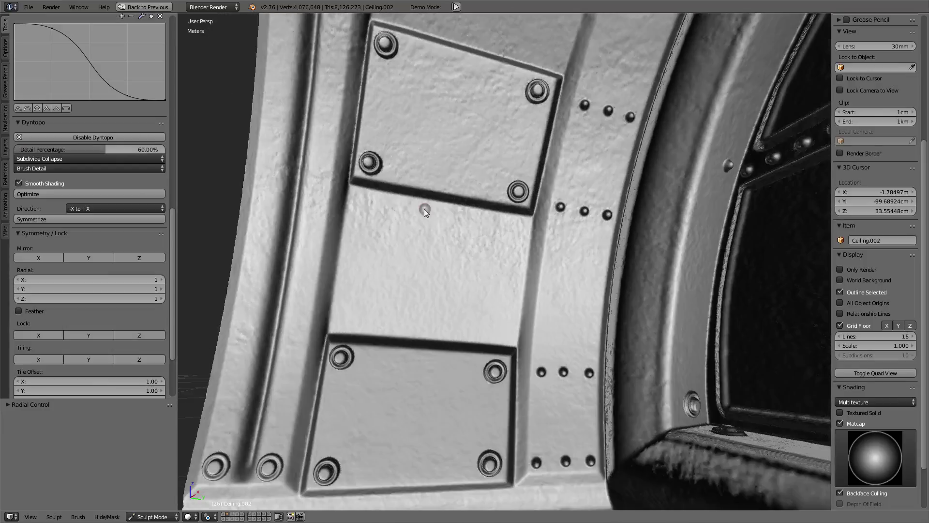
left_click_drag(355, 194, 526, 221)
left_click_drag(527, 222, 527, 221)
left_click_drag(334, 327, 514, 339)
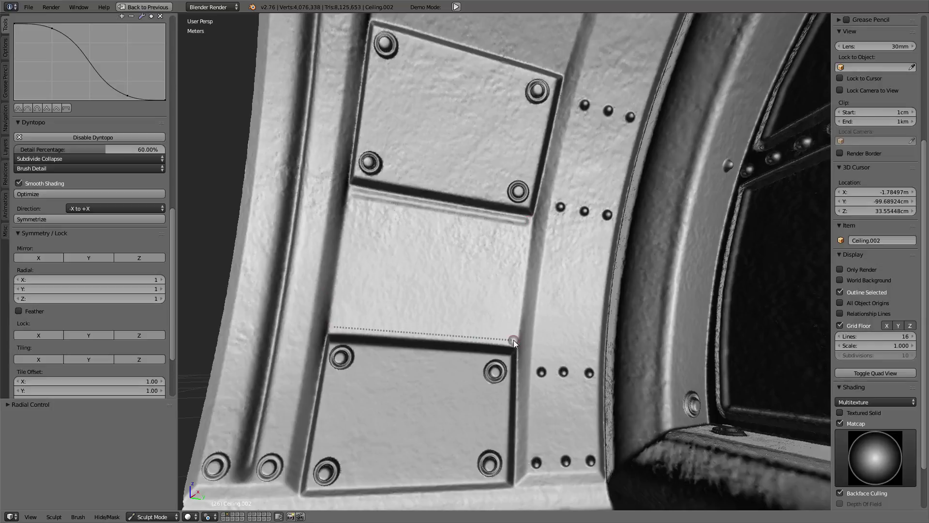
left_click_drag(513, 340, 513, 341)
mouse_move(514, 339)
middle_mouse_down()
mouse_move(465, 181)
mouse_move(449, 253)
mouse_move(430, 234)
middle_mouse_up()
Step: Carve grooves along the top and bottom edges of adjoining strut plates
left_click_drag(391, 229, 515, 258)
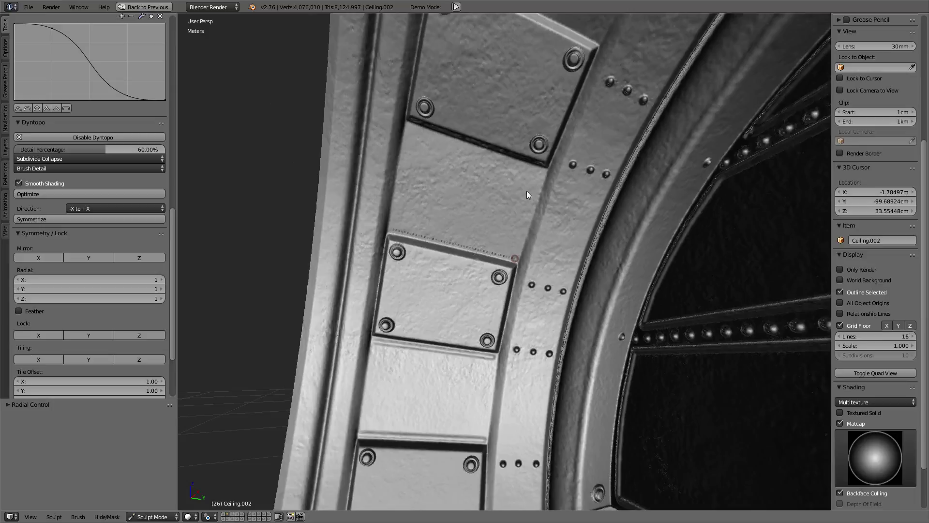
left_click_drag(543, 170, 412, 128)
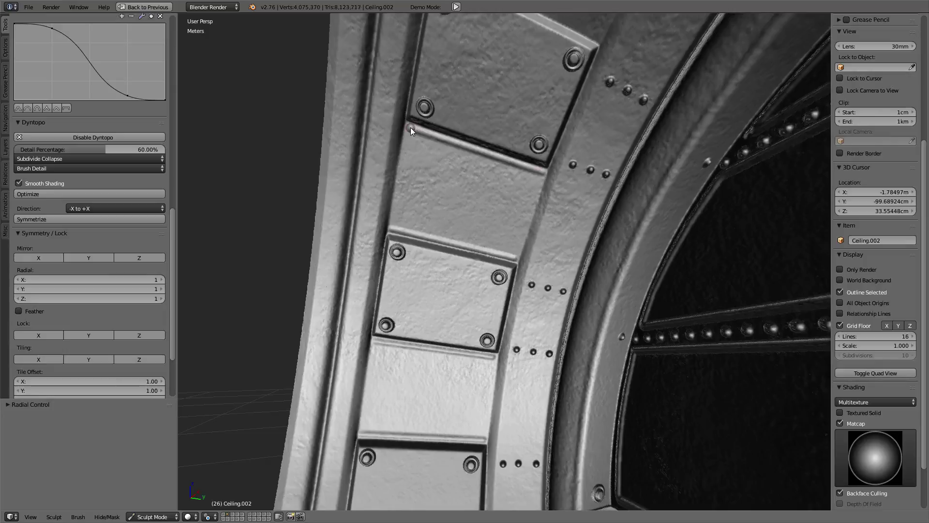
mouse_move(458, 130)
middle_mouse_down()
mouse_move(459, 138)
mouse_move(529, 108)
mouse_move(428, 169)
mouse_move(442, 188)
mouse_move(426, 191)
middle_mouse_up()
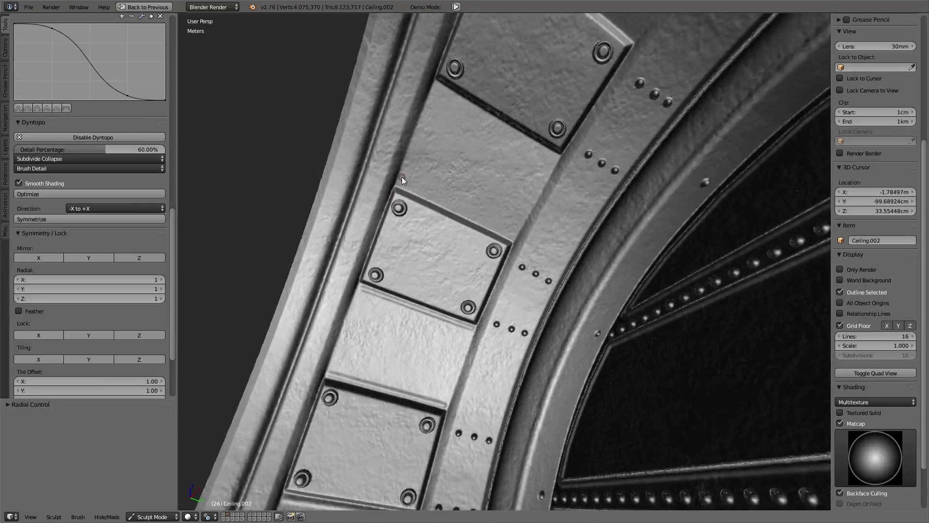
left_click_drag(479, 216, 511, 238)
mouse_move(539, 138)
left_mouse_down()
mouse_move(555, 159)
mouse_move(437, 87)
left_mouse_up()
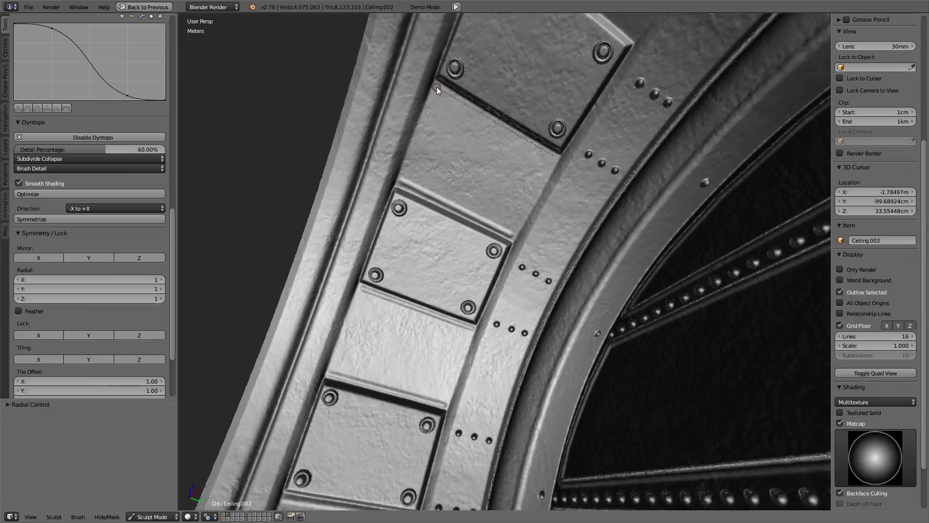
left_click_drag(436, 87, 436, 87)
Step: Carve grooves along plate edges higher up toward the strut's top end
mouse_move(436, 87)
middle_mouse_down()
mouse_move(570, 93)
mouse_move(503, 151)
mouse_move(500, 118)
middle_mouse_up()
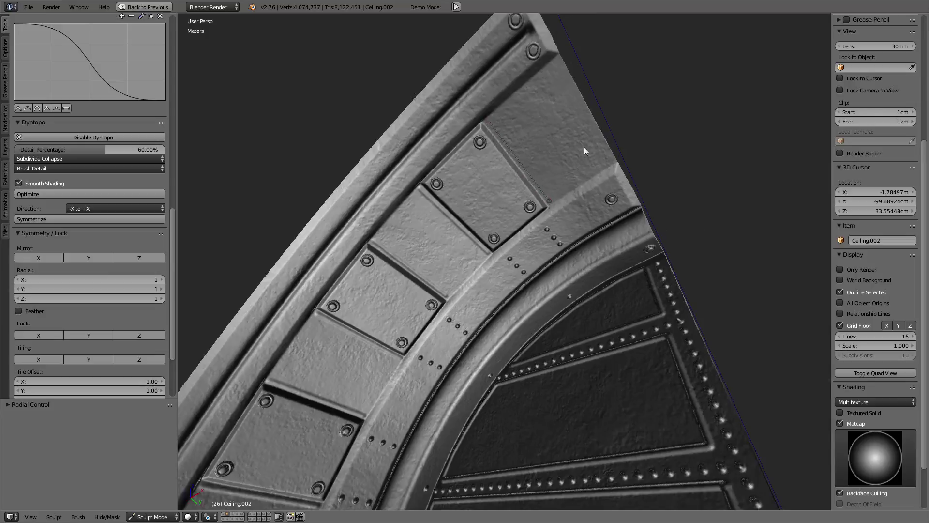
left_click_drag(583, 148, 588, 149)
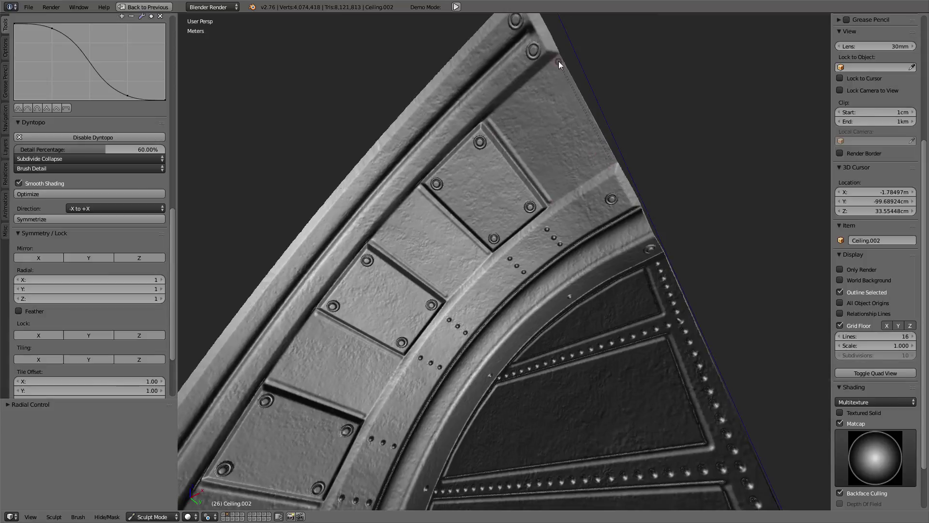
left_click_drag(615, 161, 559, 62)
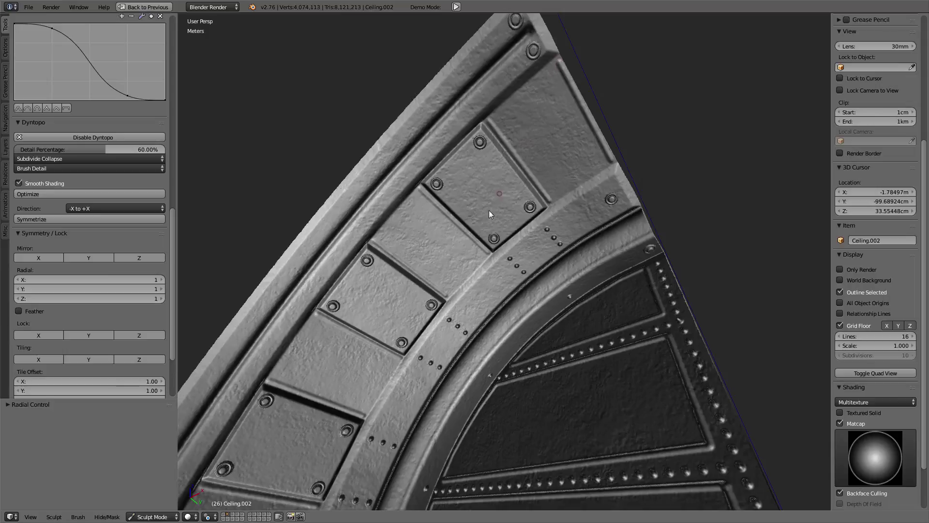
scroll(460, 223, "down", 3)
scroll(458, 224, "down", 3)
mouse_move(421, 272)
middle_mouse_down()
mouse_move(572, 178)
mouse_move(397, 257)
mouse_move(501, 256)
mouse_move(463, 230)
mouse_move(454, 265)
mouse_move(575, 277)
middle_mouse_up()
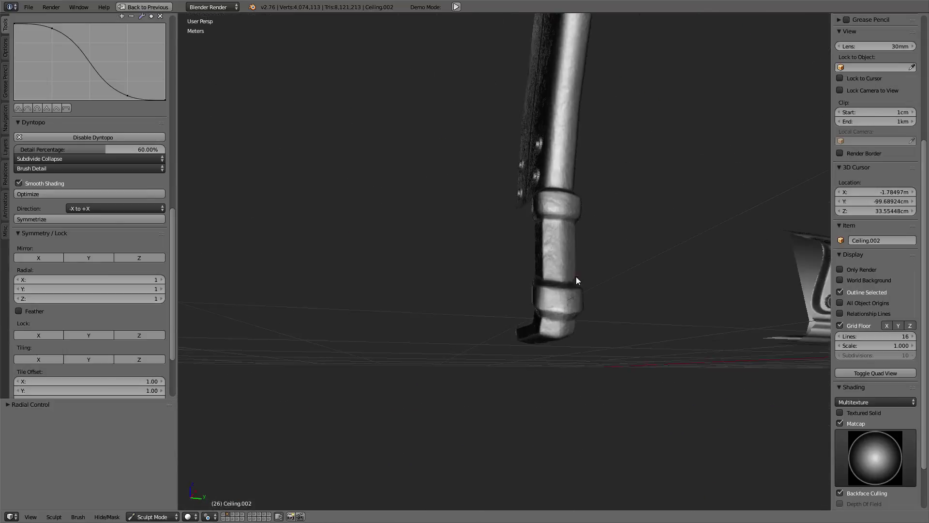
Step: Carve horizontal and vertical straight grooves on the column sleeve between its rings
scroll(529, 254, "up", 2)
middle_click_drag(529, 254, 501, 231)
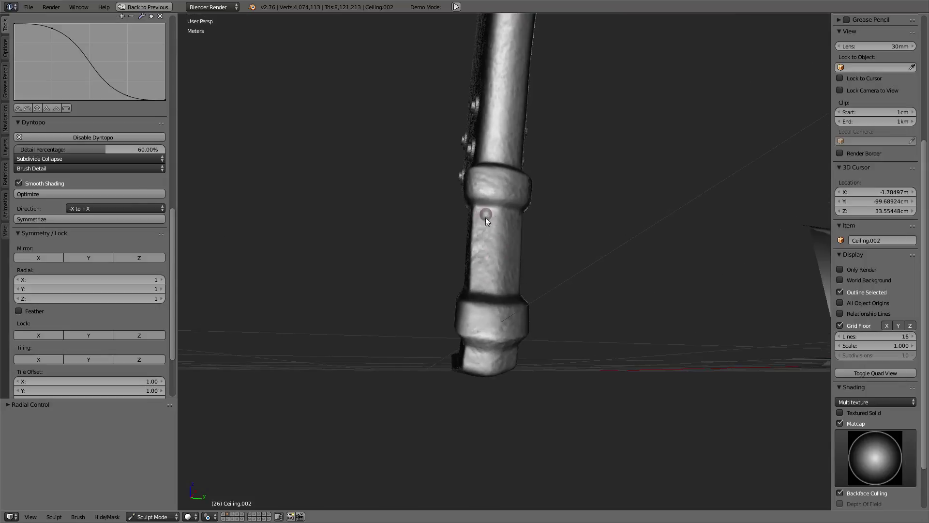
left_click_drag(527, 224, 521, 225)
middle_click_drag(504, 226, 441, 233)
left_click_drag(413, 227, 410, 279)
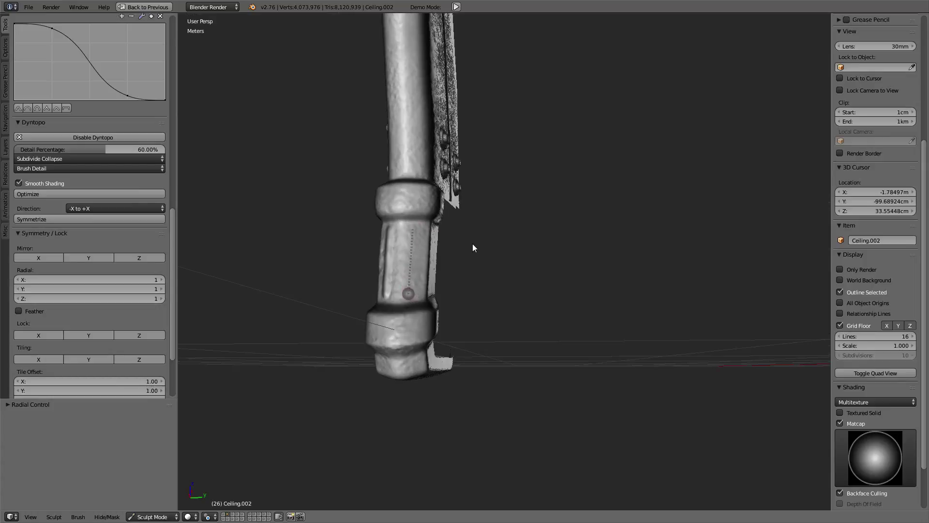
mouse_move(477, 242)
middle_mouse_down()
mouse_move(487, 238)
mouse_move(442, 319)
middle_mouse_up()
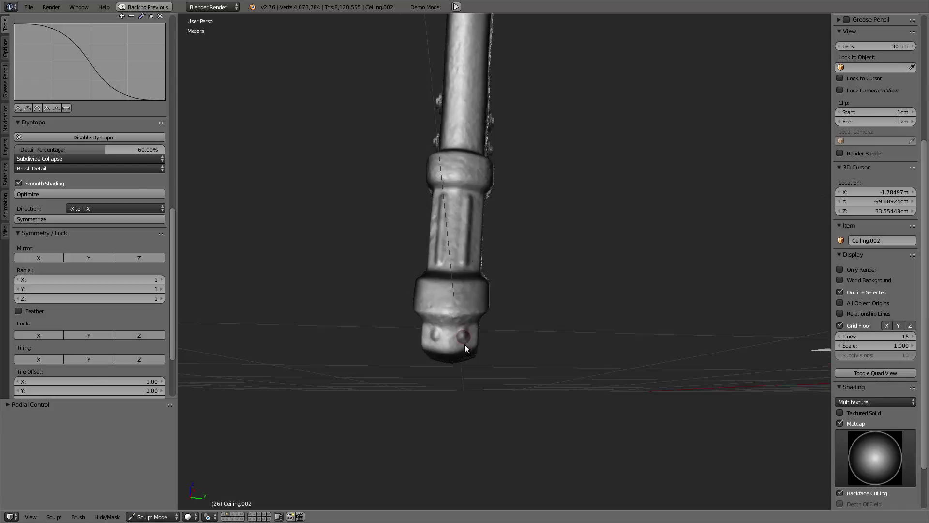
scroll(491, 221, "down", 3)
middle_click_drag(488, 216, 482, 376)
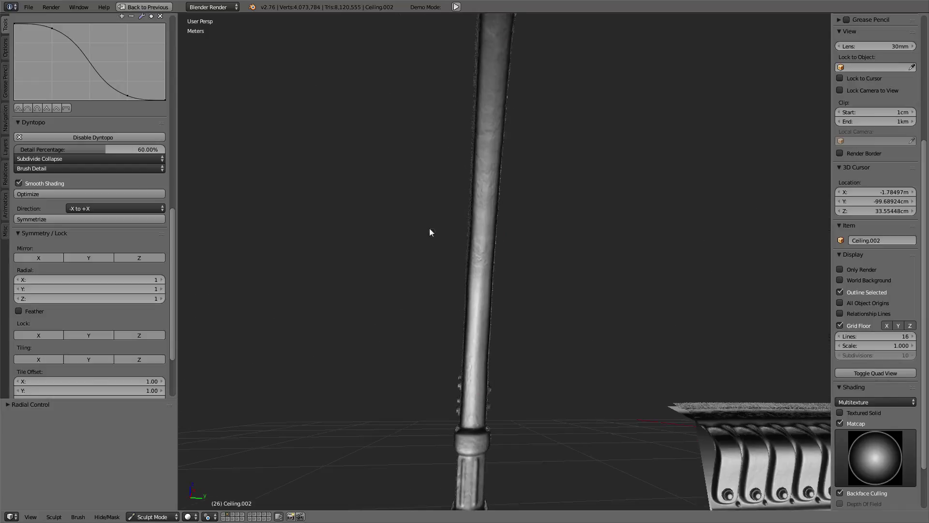
Step: Carve a straight groove across the arch's end block
mouse_move(467, 226)
middle_mouse_down()
mouse_move(533, 242)
mouse_move(390, 282)
mouse_move(487, 200)
middle_mouse_up()
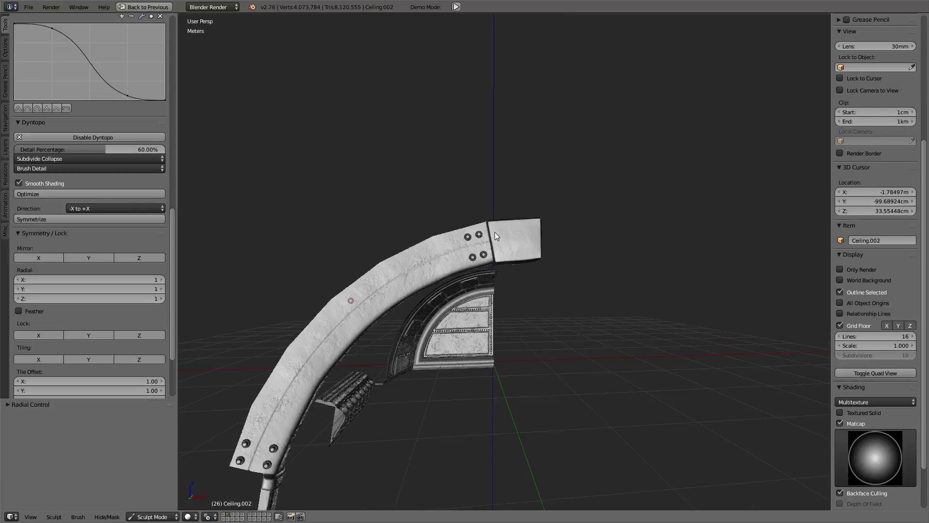
scroll(537, 189, "up", 3)
scroll(477, 208, "up", 2)
mouse_move(478, 208)
middle_mouse_down()
mouse_move(476, 168)
mouse_move(503, 275)
mouse_move(486, 235)
mouse_move(496, 294)
middle_mouse_up()
mouse_move(496, 293)
left_mouse_down()
mouse_move(612, 269)
mouse_move(508, 311)
left_mouse_up()
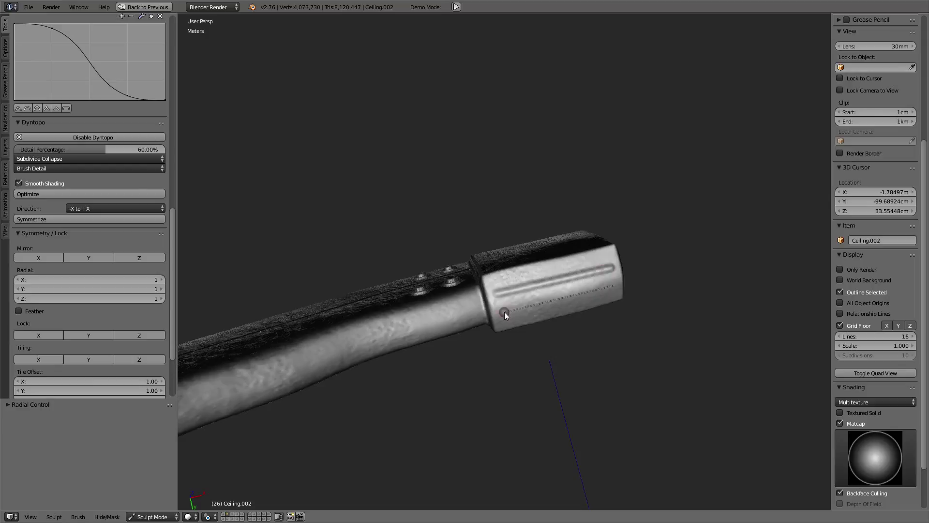
left_click_drag(505, 311, 502, 311)
mouse_move(404, 231)
middle_mouse_down()
mouse_move(442, 260)
mouse_move(416, 275)
mouse_move(341, 266)
mouse_move(636, 211)
mouse_move(481, 282)
mouse_move(481, 232)
mouse_move(396, 194)
mouse_move(450, 233)
middle_mouse_up()
Step: Carve two grooves along the bracket's long inset panel
scroll(450, 233, "up", 4)
scroll(440, 239, "up", 2)
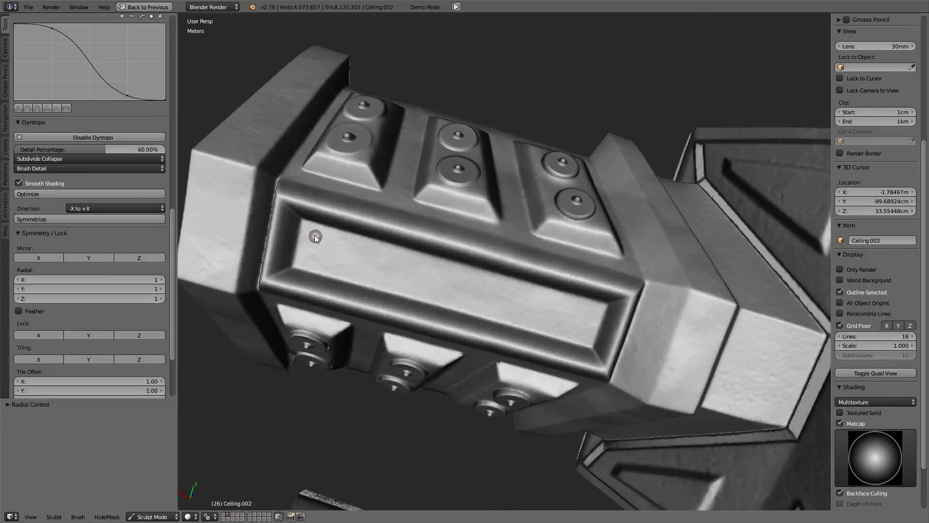
mouse_move(307, 225)
left_mouse_down()
mouse_move(572, 310)
mouse_move(601, 310)
left_mouse_up()
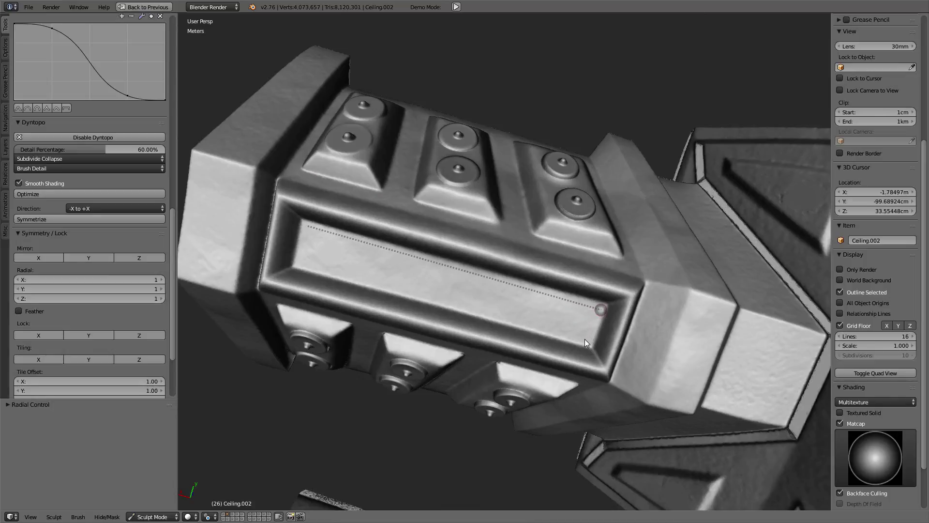
left_click_drag(601, 310, 304, 262)
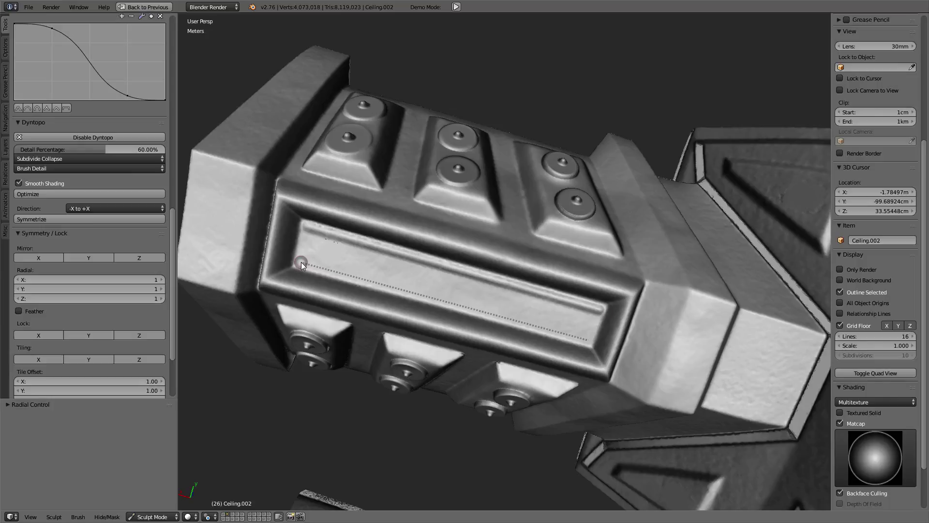
left_click_drag(301, 263, 301, 264)
Step: Carve a groove across the bracket's end block
mouse_move(524, 244)
middle_mouse_down()
mouse_move(506, 274)
mouse_move(540, 280)
mouse_move(530, 242)
mouse_move(622, 224)
middle_mouse_up()
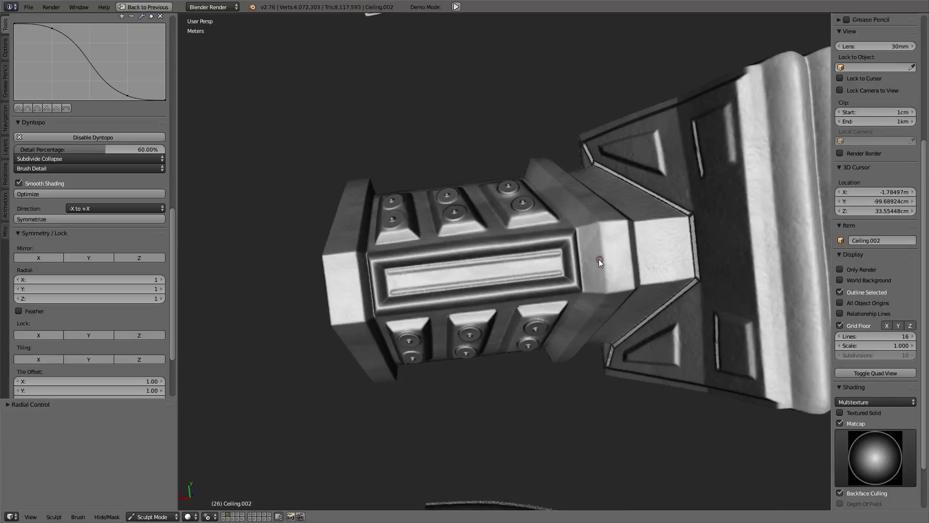
left_click_drag(585, 258, 688, 248)
left_click_drag(690, 247, 691, 248)
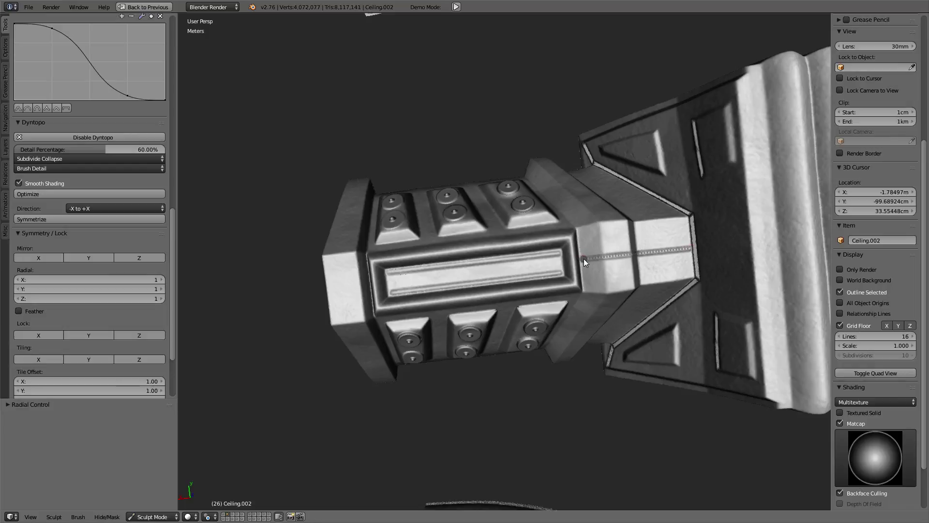
mouse_move(525, 226)
middle_mouse_down()
mouse_move(495, 250)
mouse_move(428, 258)
mouse_move(547, 267)
mouse_move(569, 303)
middle_mouse_up()
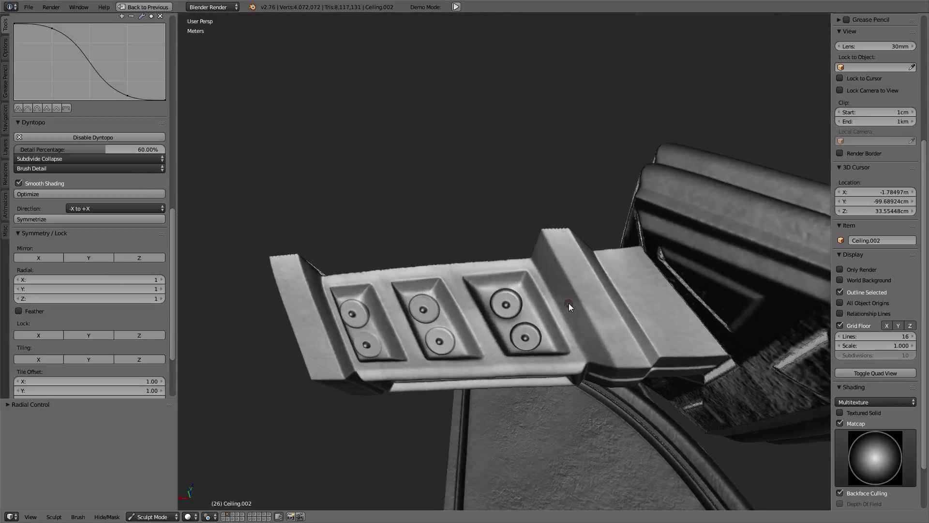
Step: Carve two grooves across the front of the pillar base
scroll(559, 312, "up", 2)
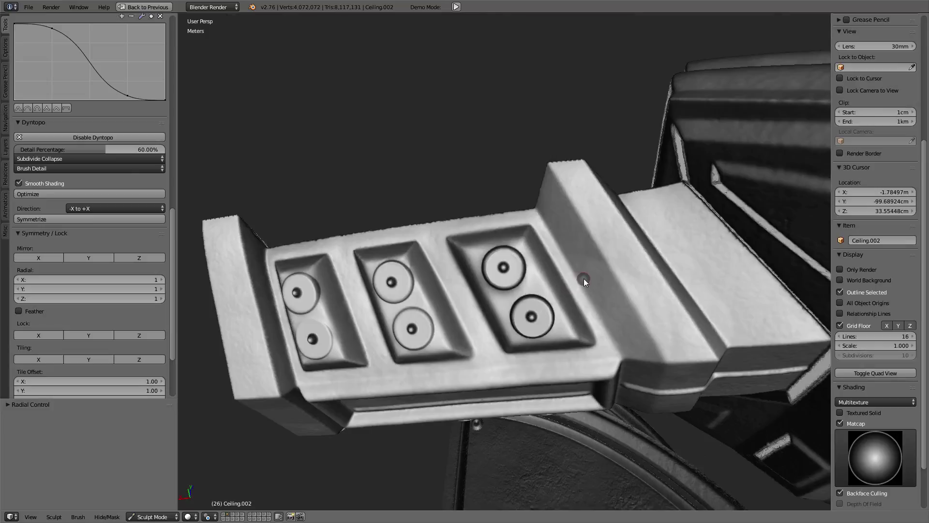
mouse_move(582, 279)
middle_mouse_down()
mouse_move(587, 371)
mouse_move(539, 303)
mouse_move(569, 257)
mouse_move(605, 252)
middle_mouse_up()
middle_click_drag(656, 284, 570, 250)
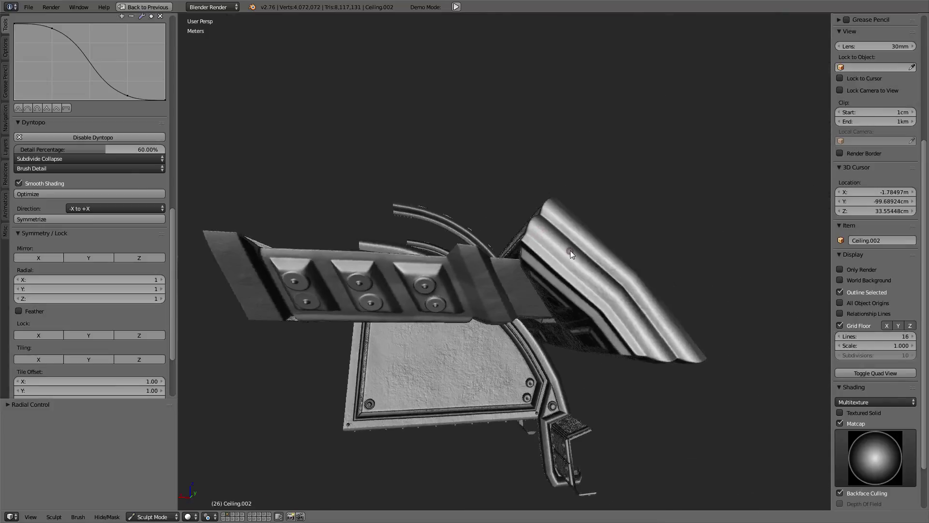
scroll(566, 194, "up", 4)
mouse_move(565, 194)
middle_mouse_down()
mouse_move(610, 224)
mouse_move(656, 224)
mouse_move(488, 269)
mouse_move(522, 289)
middle_mouse_up()
scroll(540, 295, "up", 2)
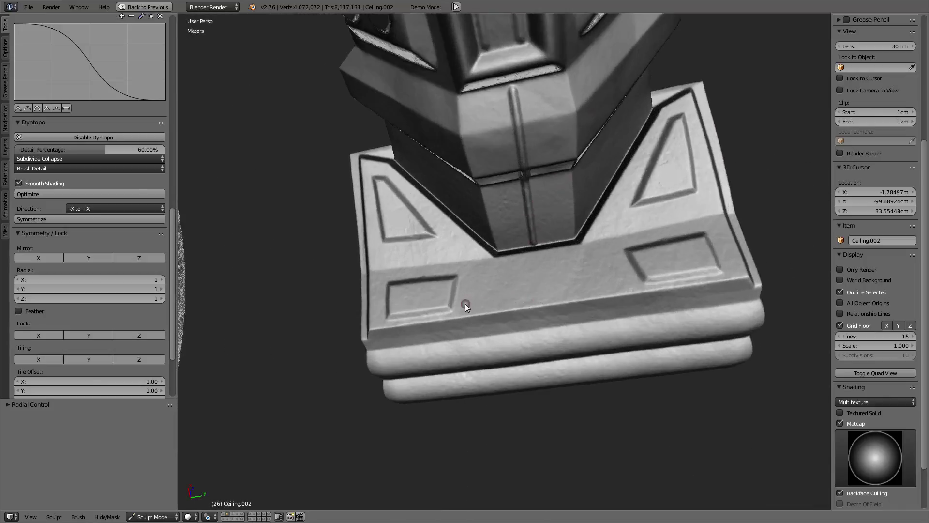
left_click_drag(462, 304, 633, 281)
left_click_drag(634, 280, 634, 280)
left_click_drag(463, 278, 545, 269)
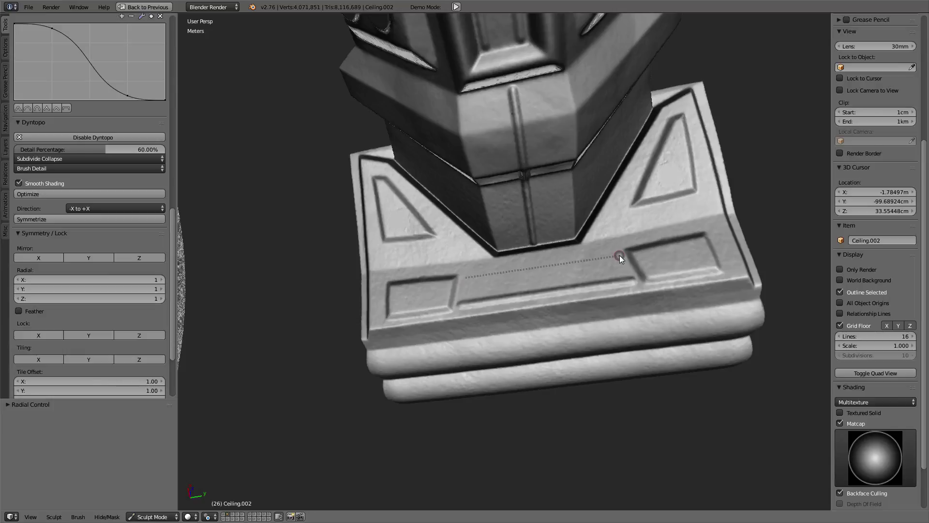
left_click_drag(619, 255, 619, 255)
mouse_move(619, 255)
middle_mouse_down()
mouse_move(451, 257)
mouse_move(379, 212)
mouse_move(621, 170)
mouse_move(506, 202)
mouse_move(582, 172)
mouse_move(592, 181)
mouse_move(490, 195)
mouse_move(445, 178)
middle_mouse_up()
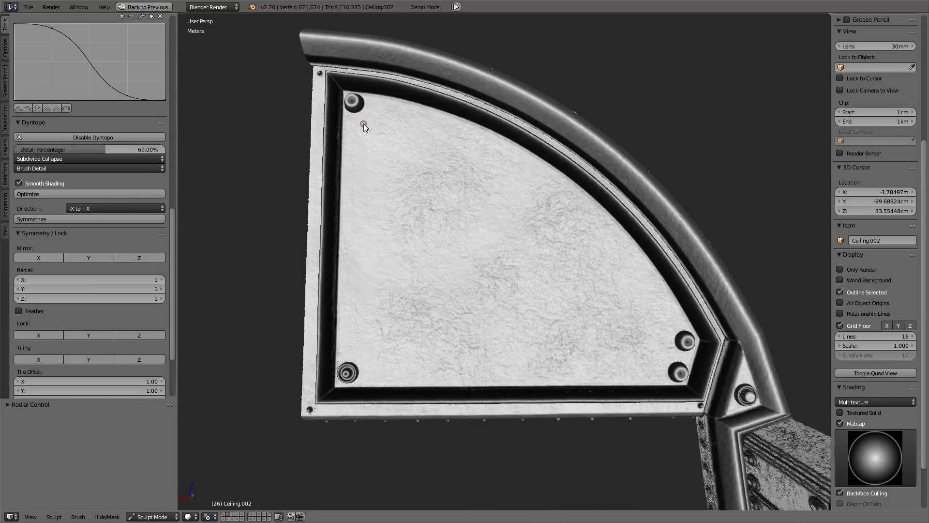
Step: Carve a groove down the curved panel's left side and along its bottom edge
middle_click_drag(364, 123, 350, 118)
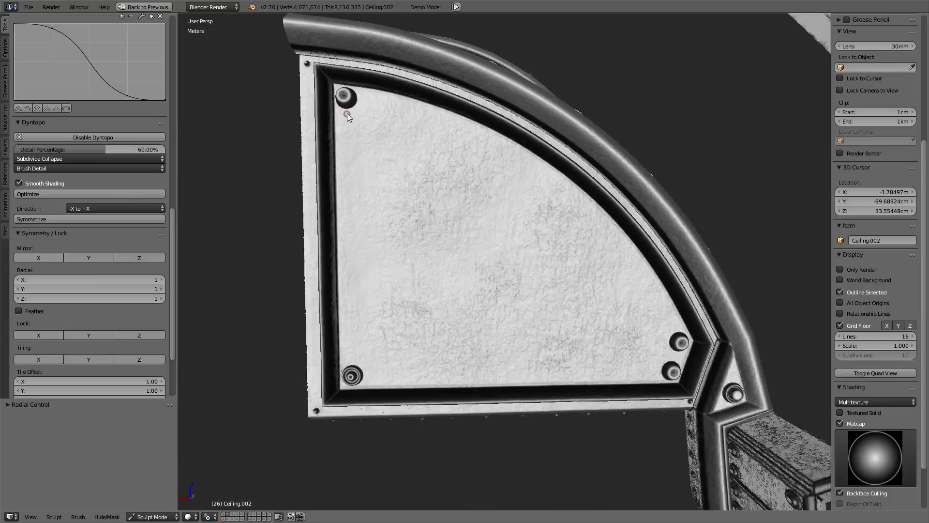
left_click_drag(347, 113, 352, 361)
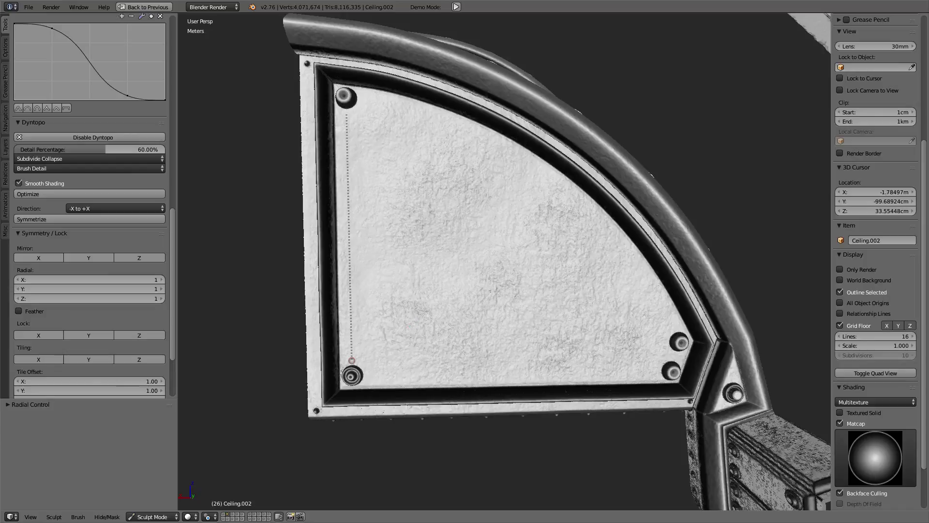
left_click_drag(352, 360, 656, 371)
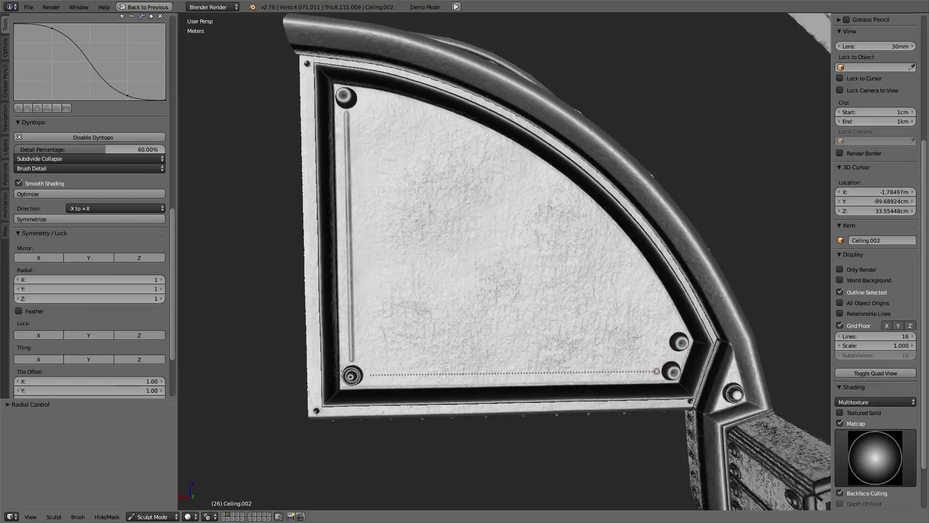
left_click_drag(657, 371, 657, 371)
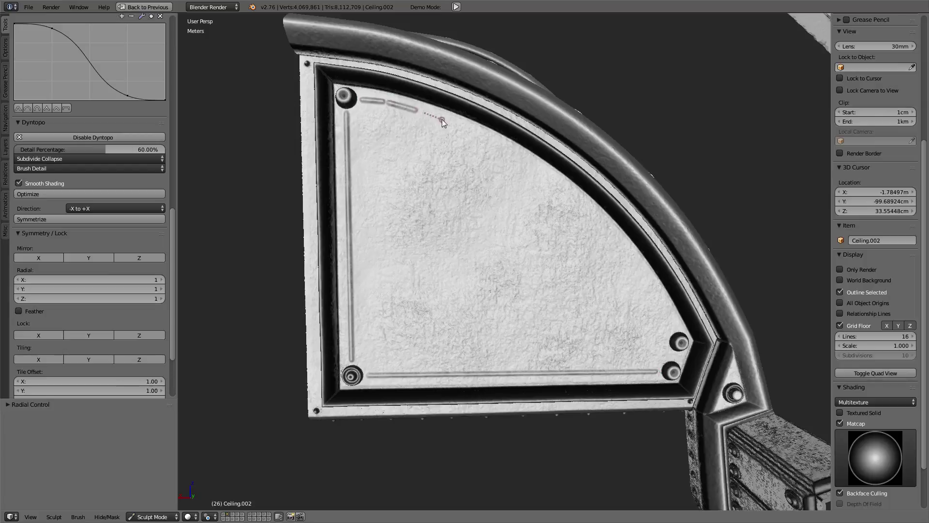
Step: Add a row of short dashed grooves along the arched edge to the lower-right bolt
left_click_drag(450, 124, 455, 123)
left_click_drag(488, 138, 490, 138)
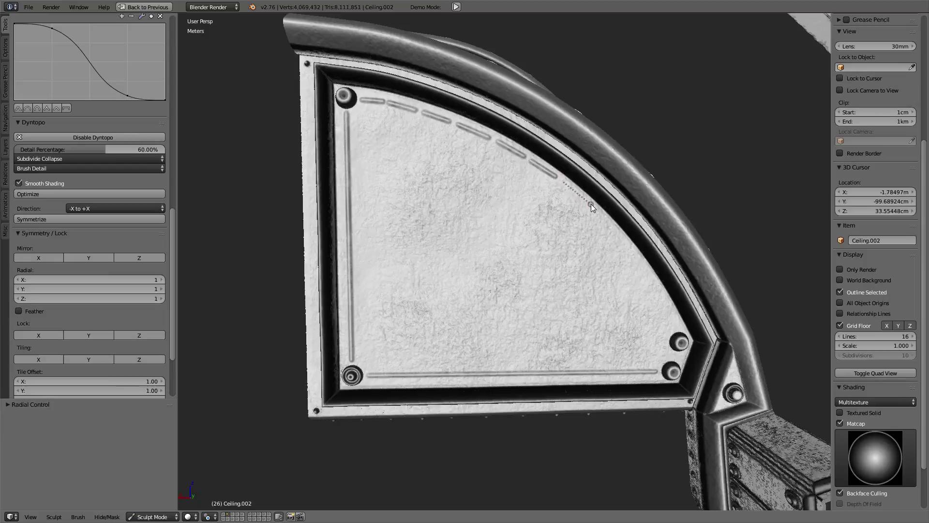
left_click_drag(592, 204, 597, 211)
left_click_drag(647, 270, 648, 273)
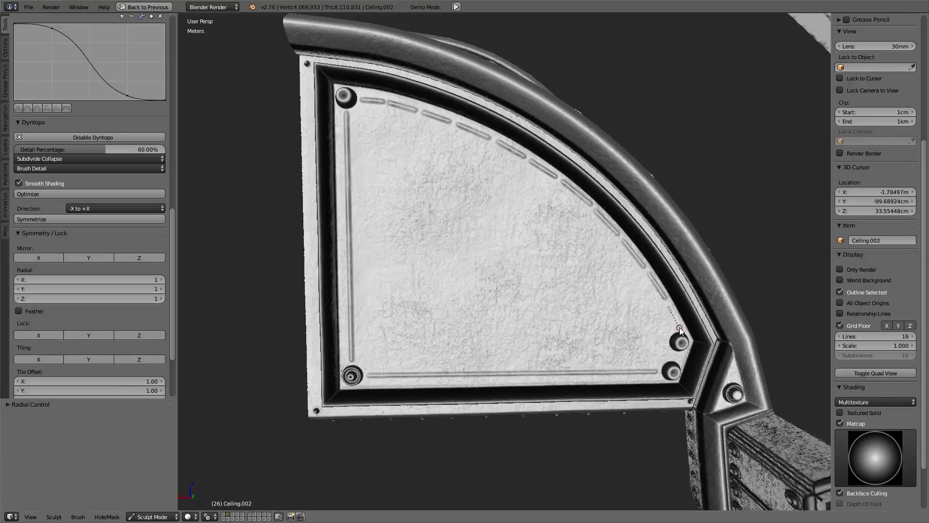
left_click_drag(678, 327, 679, 328)
mouse_move(439, 320)
middle_mouse_down()
mouse_move(420, 296)
mouse_move(425, 264)
mouse_move(537, 289)
mouse_move(435, 286)
mouse_move(401, 231)
mouse_move(327, 154)
middle_mouse_up()
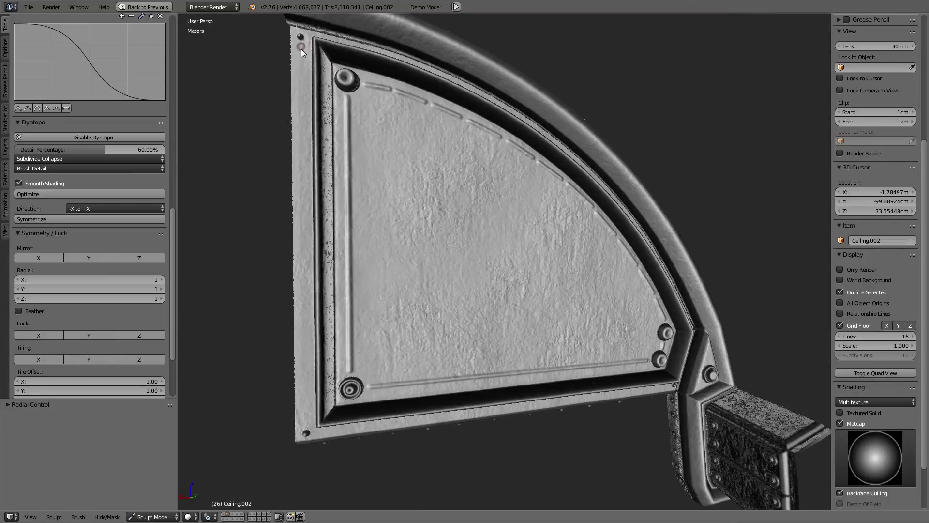
Step: Carve lines down the panel's outer left edge and along its bottom rim
left_click_drag(301, 49, 306, 424)
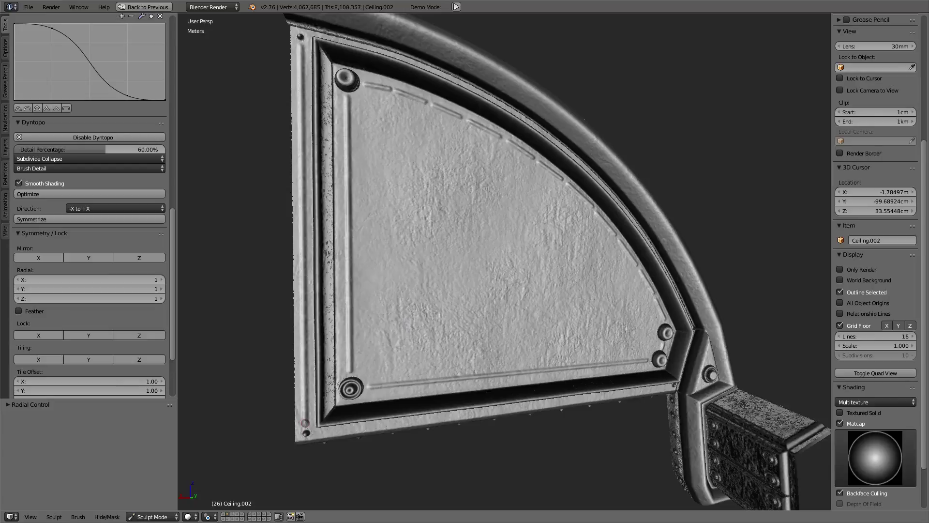
mouse_move(409, 328)
middle_mouse_down()
mouse_move(399, 297)
mouse_move(298, 407)
middle_mouse_up()
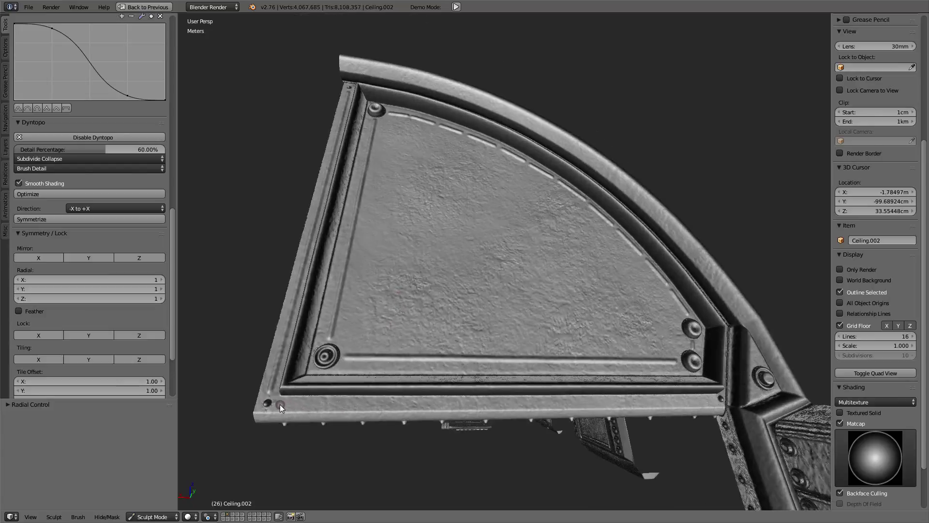
left_click_drag(280, 403, 716, 401)
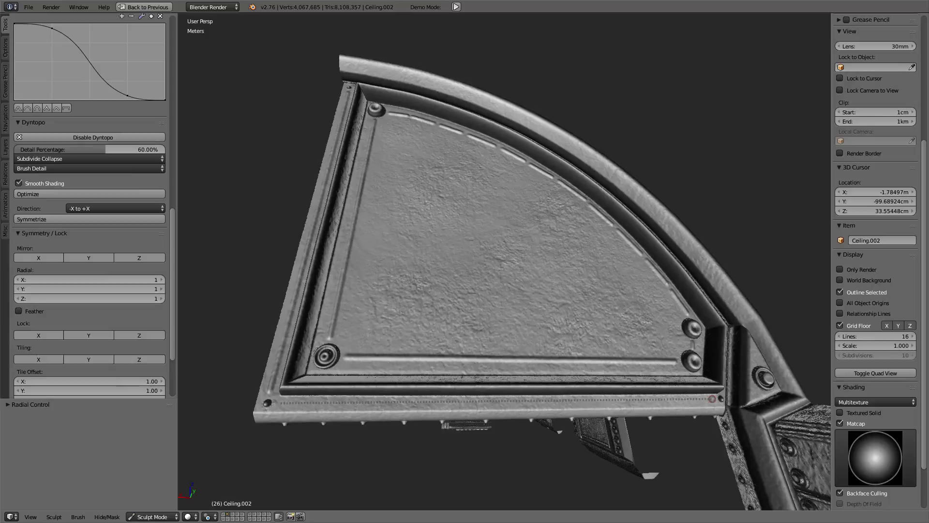
left_click_drag(712, 399, 712, 400)
mouse_move(422, 374)
middle_mouse_down()
mouse_move(527, 254)
mouse_move(453, 280)
mouse_move(592, 243)
mouse_move(677, 249)
mouse_move(308, 344)
mouse_move(526, 264)
mouse_move(610, 218)
mouse_move(546, 280)
mouse_move(475, 322)
mouse_move(488, 265)
middle_mouse_up()
Step: Carve a straight groove line across the cylinder above the rivet row
scroll(463, 270, "up", 2)
scroll(462, 270, "down", 3)
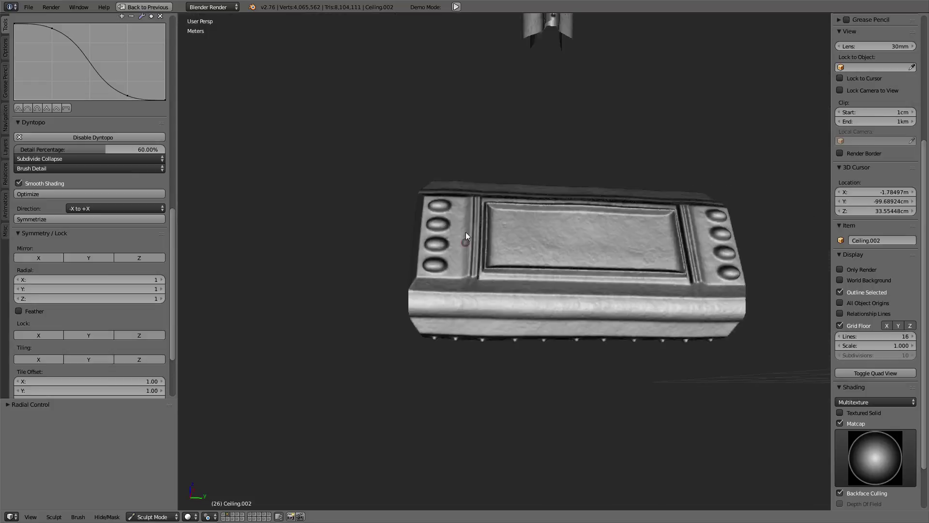
mouse_move(465, 231)
middle_mouse_down()
mouse_move(464, 211)
mouse_move(424, 278)
mouse_move(424, 241)
middle_mouse_up()
scroll(431, 259, "up", 3)
scroll(433, 263, "up", 2)
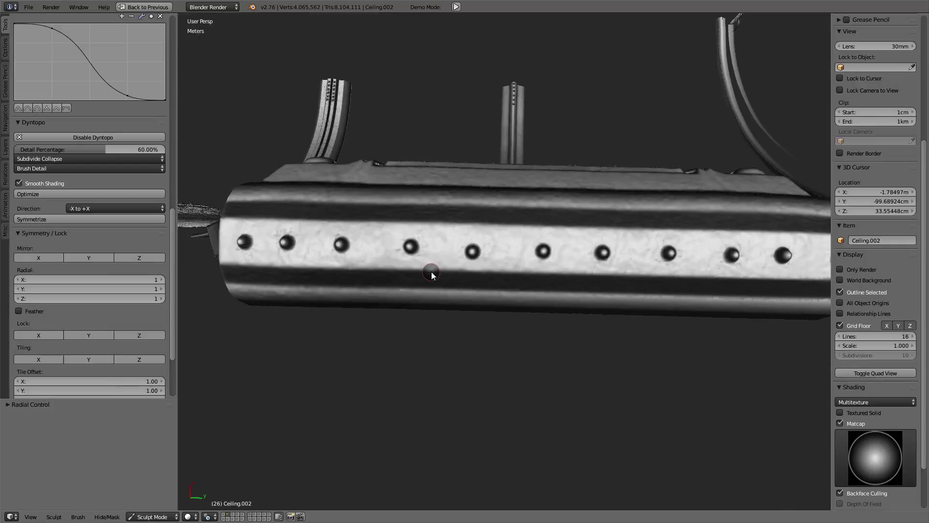
middle_click_drag(425, 283, 424, 296)
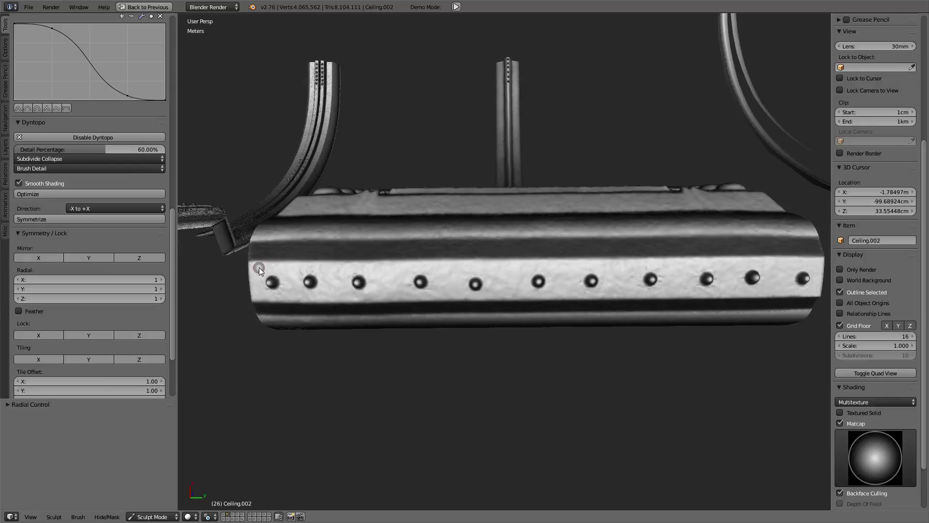
left_click_drag(259, 267, 811, 262)
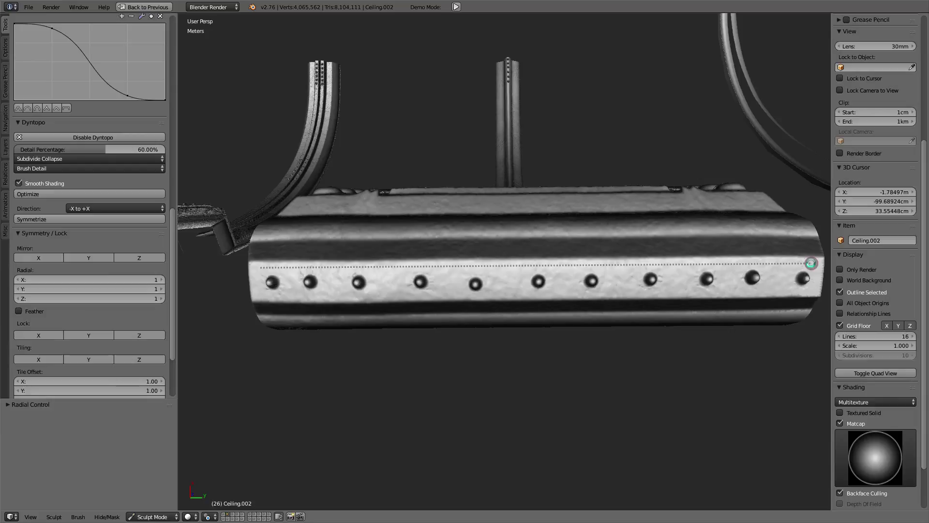
left_click_drag(811, 263, 812, 263)
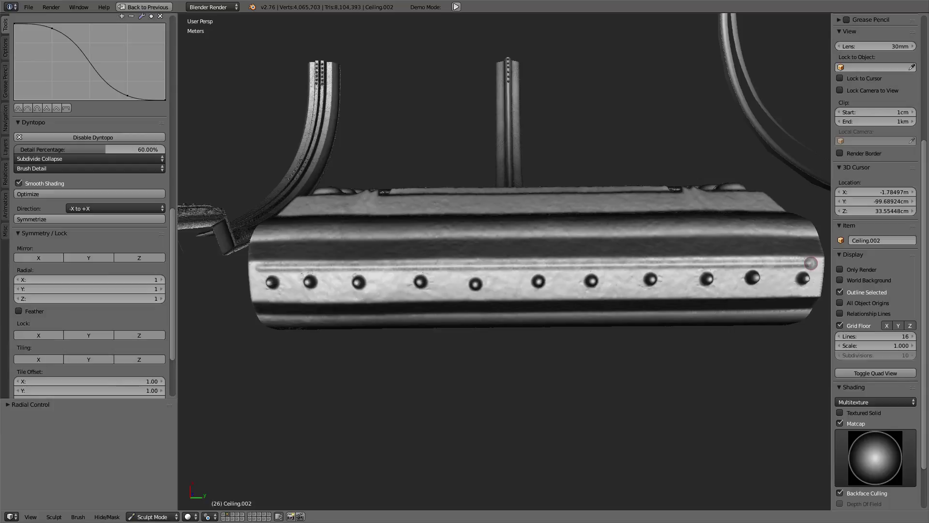
Step: Carve a matching groove line below the row of rivets
mouse_move(811, 263)
middle_mouse_down()
mouse_move(730, 293)
mouse_move(780, 256)
middle_mouse_up()
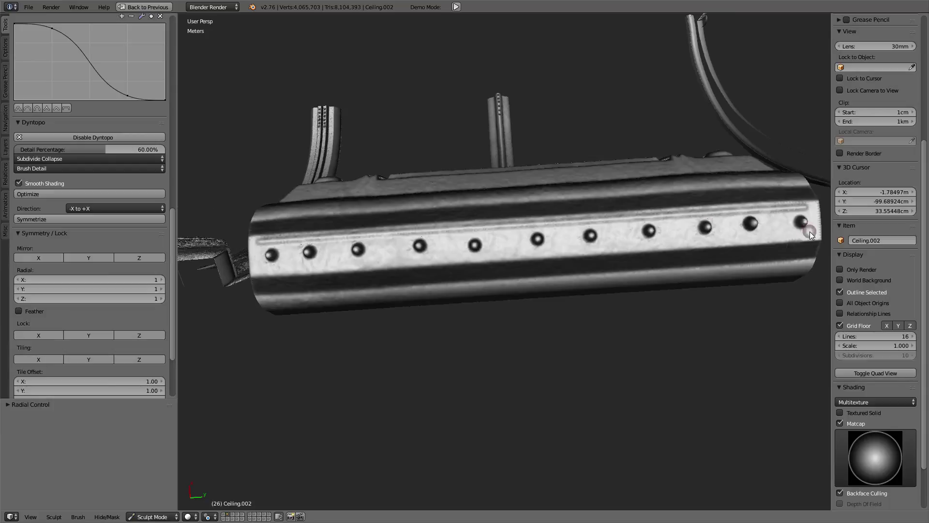
left_click_drag(804, 234, 263, 269)
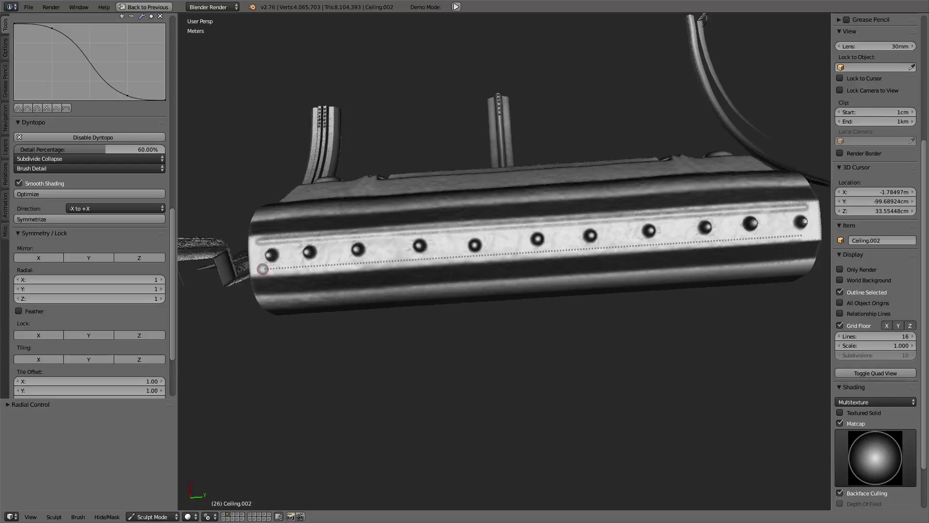
middle_click_drag(478, 152, 478, 181)
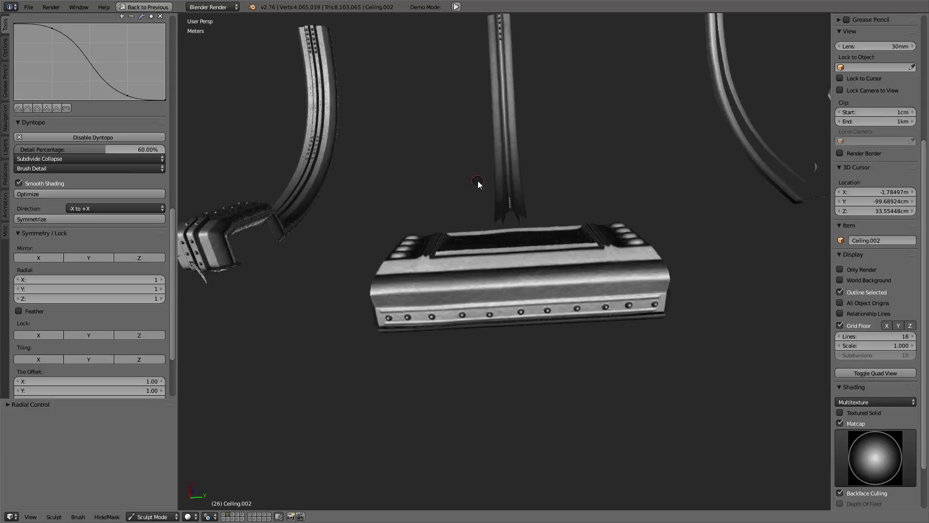
Step: Raise the brush Strength to 1.000
scroll(160, 156, "up", 5)
scroll(162, 155, "up", 5)
scroll(163, 156, "up", 5)
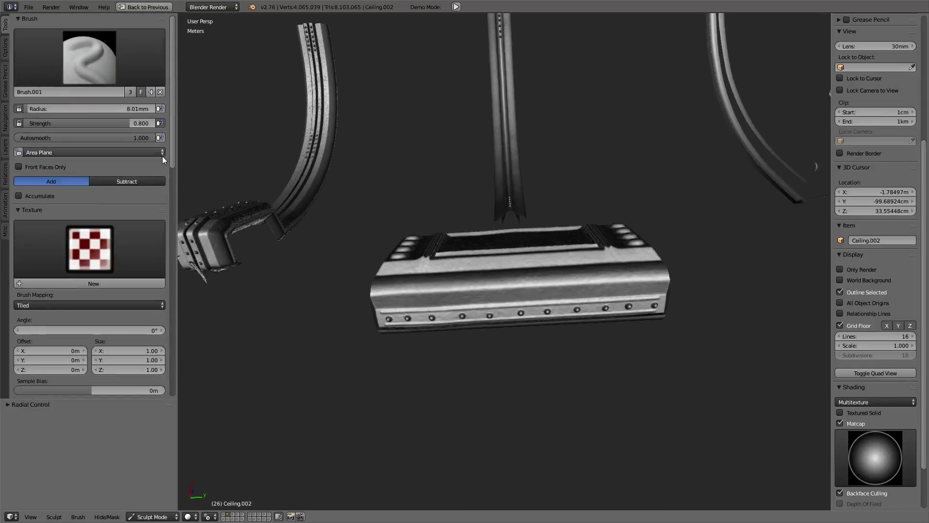
left_click_drag(141, 124, 163, 124)
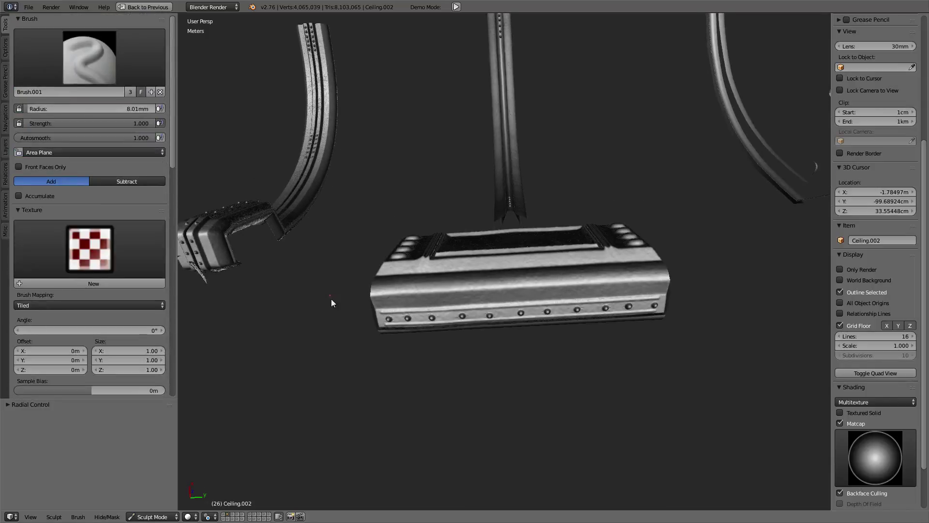
Step: Carve a straight groove across the split block's front face
mouse_move(332, 299)
middle_mouse_down()
mouse_move(342, 338)
mouse_move(380, 295)
mouse_move(489, 245)
mouse_move(456, 296)
mouse_move(462, 248)
mouse_move(315, 322)
mouse_move(307, 282)
mouse_move(336, 232)
mouse_move(354, 324)
mouse_move(293, 346)
middle_mouse_up()
scroll(456, 296, "up", 3)
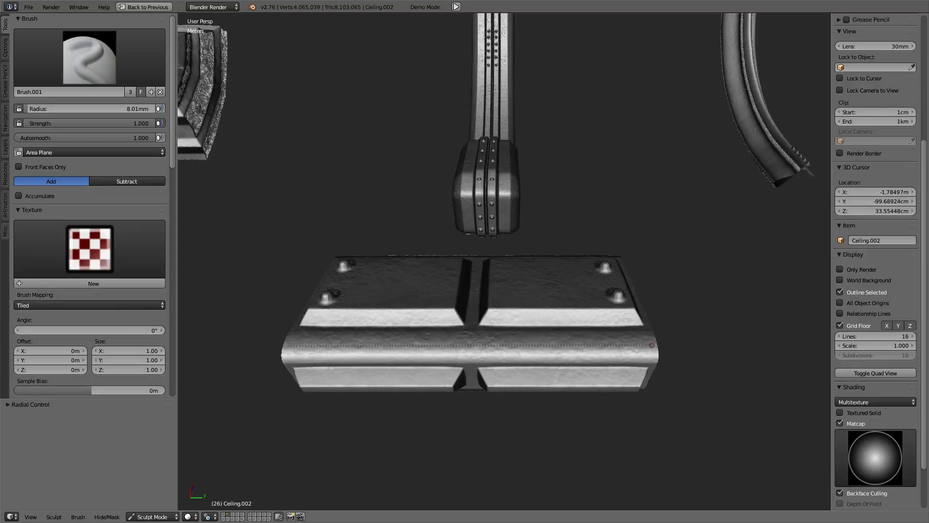
left_click_drag(652, 345, 652, 345)
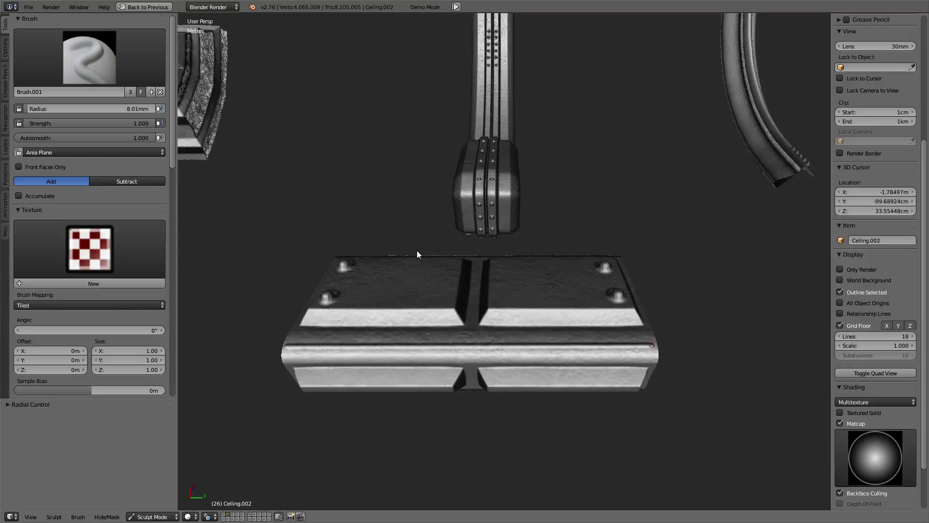
mouse_move(418, 178)
middle_mouse_down()
mouse_move(423, 284)
mouse_move(411, 193)
mouse_move(569, 121)
mouse_move(534, 226)
middle_mouse_up()
Step: Carve vertical grooves beside the rivet strips on the bracket's right and left faces
scroll(534, 226, "up", 2)
scroll(528, 217, "up", 2)
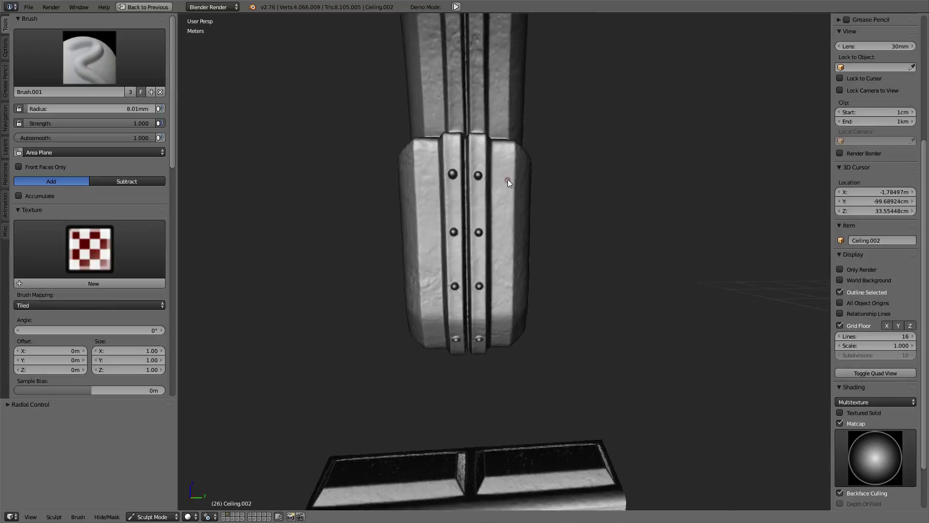
middle_click_drag(507, 180, 499, 165)
left_click_drag(492, 158, 491, 264)
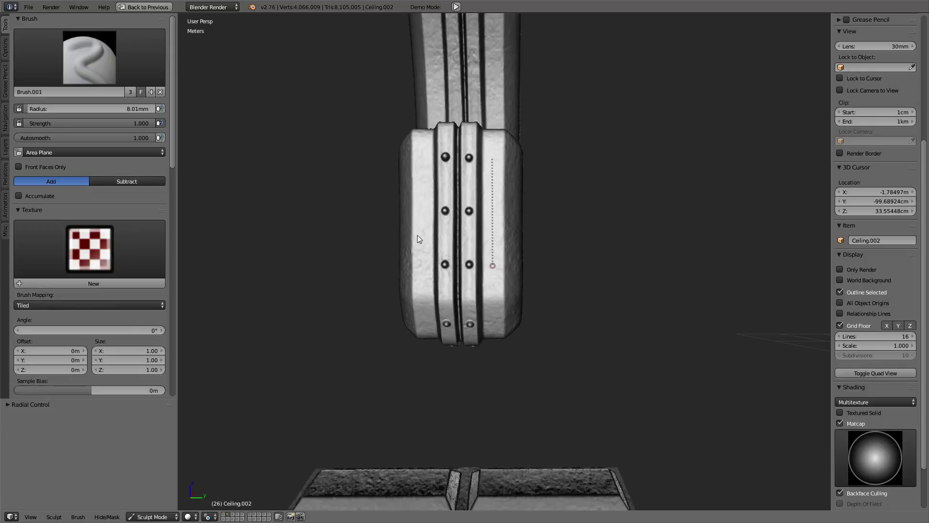
left_click_drag(493, 264, 493, 265)
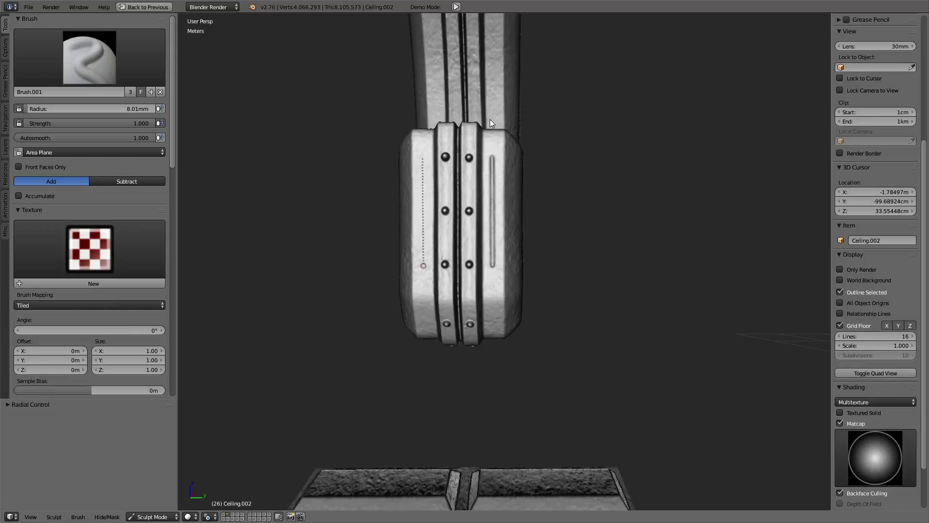
left_click_drag(424, 265, 424, 265)
Step: Zoom in and carve short vertical grooves on the bracket's right and left sides
scroll(455, 128, "down", 3)
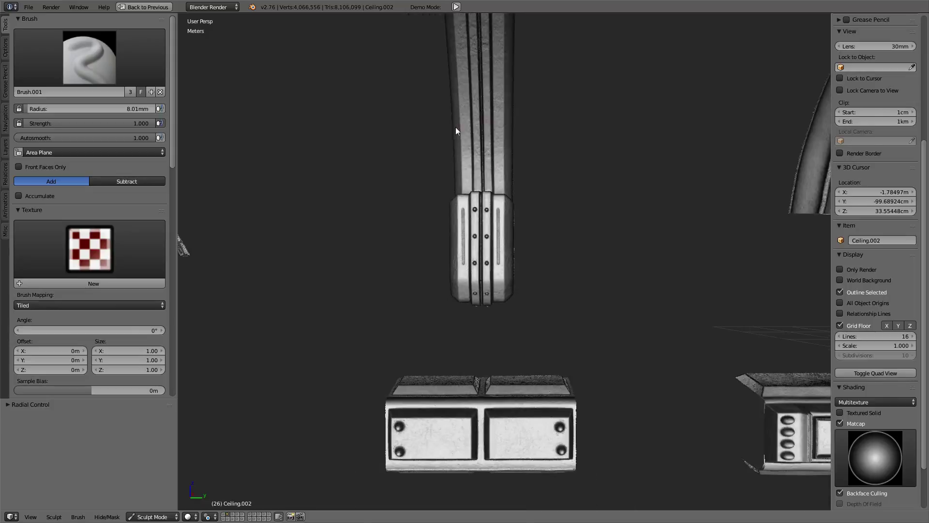
scroll(405, 143, "down", 2)
scroll(405, 143, "up", 1)
scroll(421, 222, "up", 2)
scroll(505, 241, "up", 1)
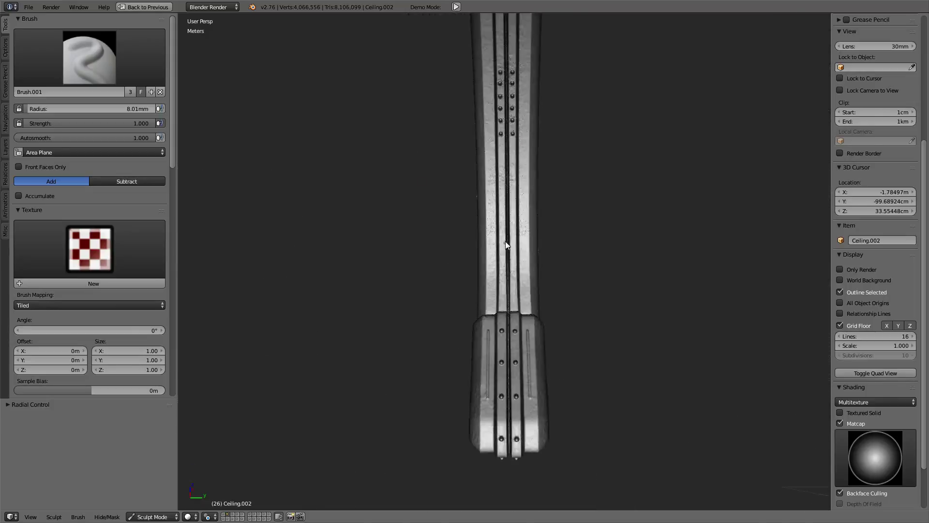
scroll(507, 233, "up", 1)
scroll(507, 229, "up", 1)
scroll(518, 291, "up", 1)
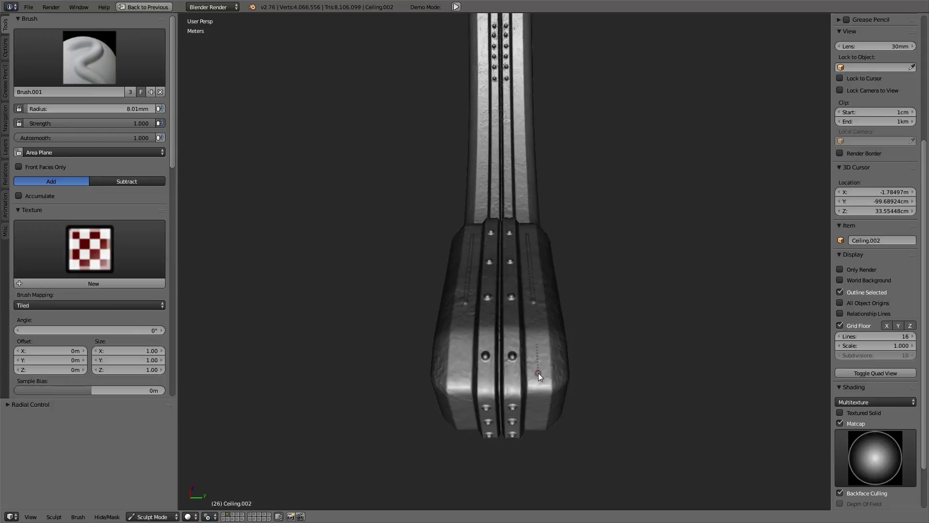
left_click_drag(536, 344, 538, 372)
left_click_drag(463, 341, 461, 373)
Step: Tilt the view up the pillar and carve a first groove running along it
middle_click_drag(542, 187, 540, 183)
middle_click_drag(527, 226, 530, 367)
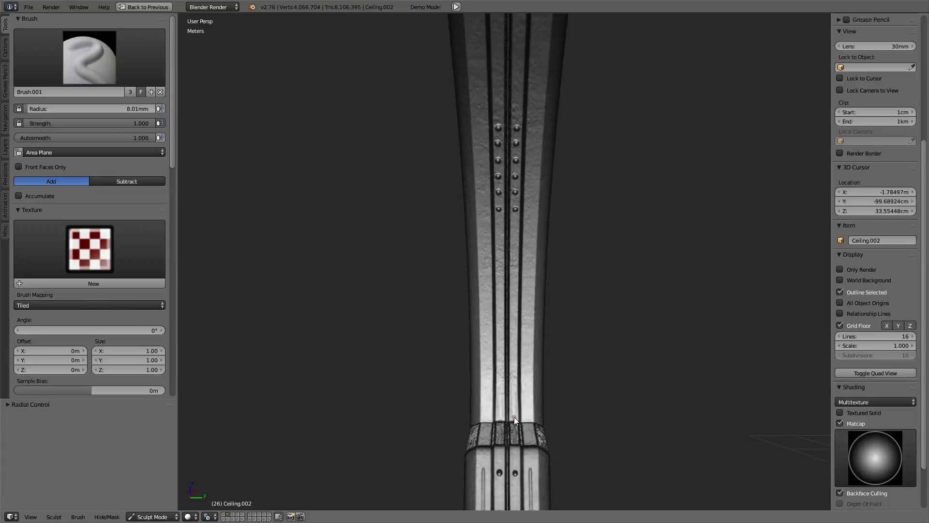
left_click_drag(514, 417, 526, 185)
left_click_drag(515, 217, 500, 417)
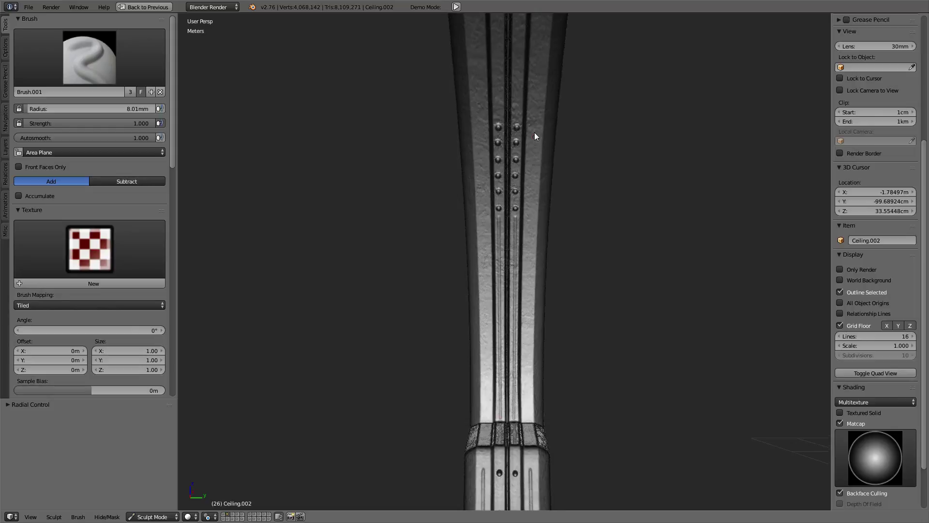
Step: Carve two long parallel grooves down the pillar, linking its upper and lower rivet groups
mouse_move(535, 132)
middle_mouse_down()
mouse_move(534, 121)
mouse_move(567, 339)
mouse_move(537, 196)
middle_mouse_up()
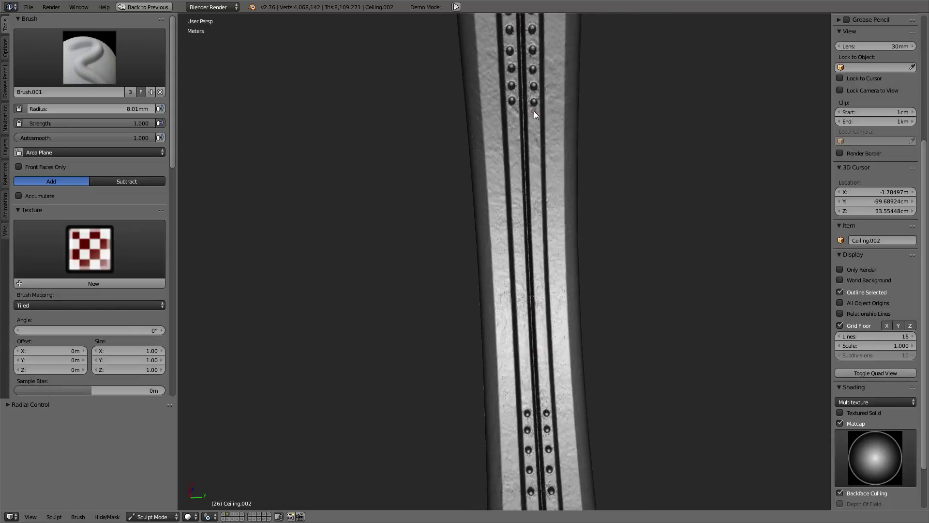
left_click_drag(534, 113, 547, 408)
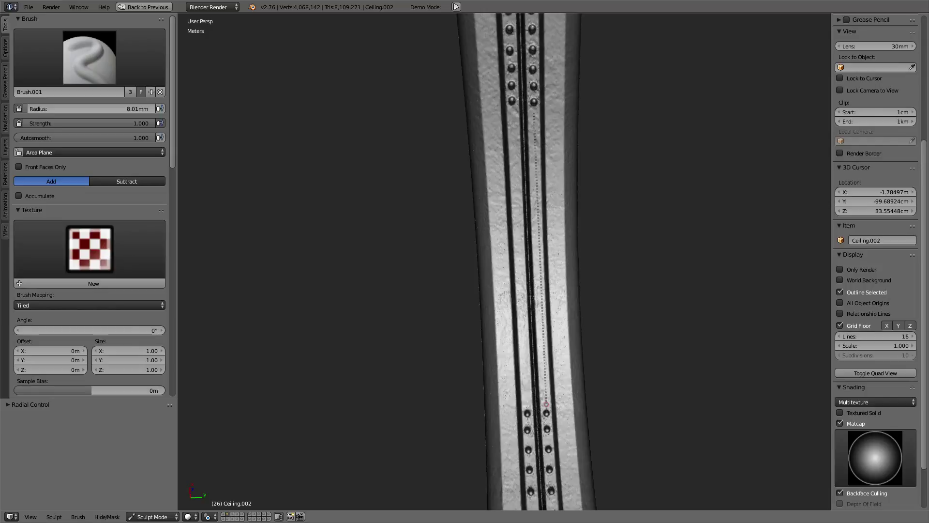
left_click_drag(546, 403, 512, 113)
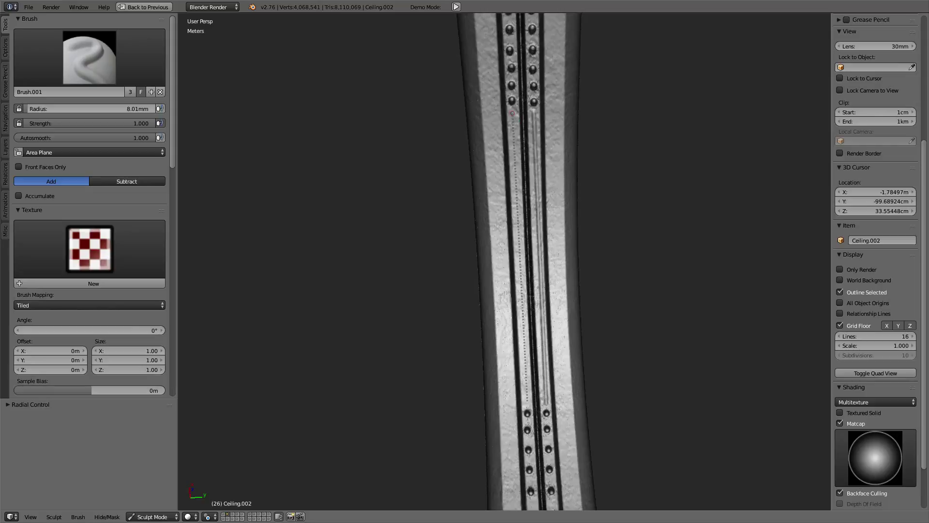
left_click_drag(512, 114, 525, 119)
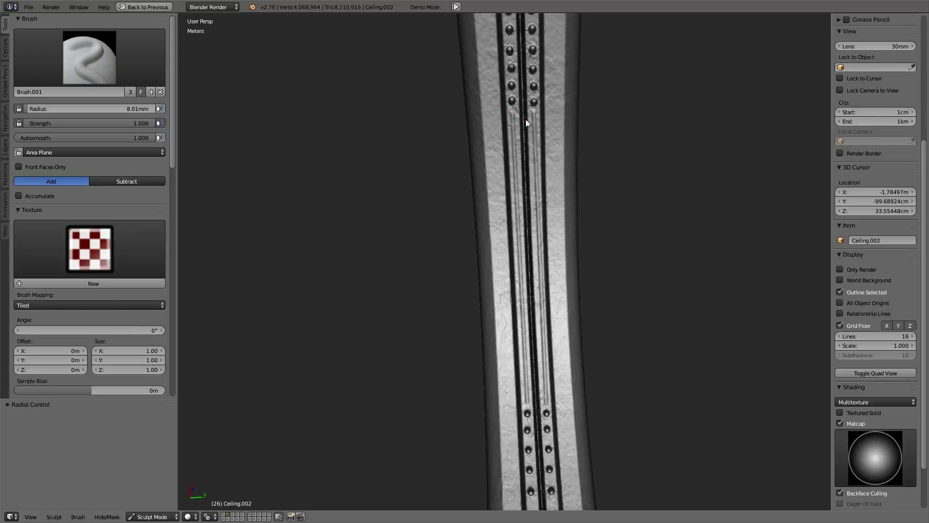
mouse_move(525, 119)
middle_mouse_down()
mouse_move(577, 145)
mouse_move(564, 191)
mouse_move(411, 326)
mouse_move(600, 179)
mouse_move(501, 218)
mouse_move(449, 166)
mouse_move(480, 199)
mouse_move(474, 188)
mouse_move(469, 205)
middle_mouse_up()
Step: Zoom and orbit onto the tall panelled column, with brush radius raised from 8.01mm to 2.4cm
scroll(476, 210, "up", 3)
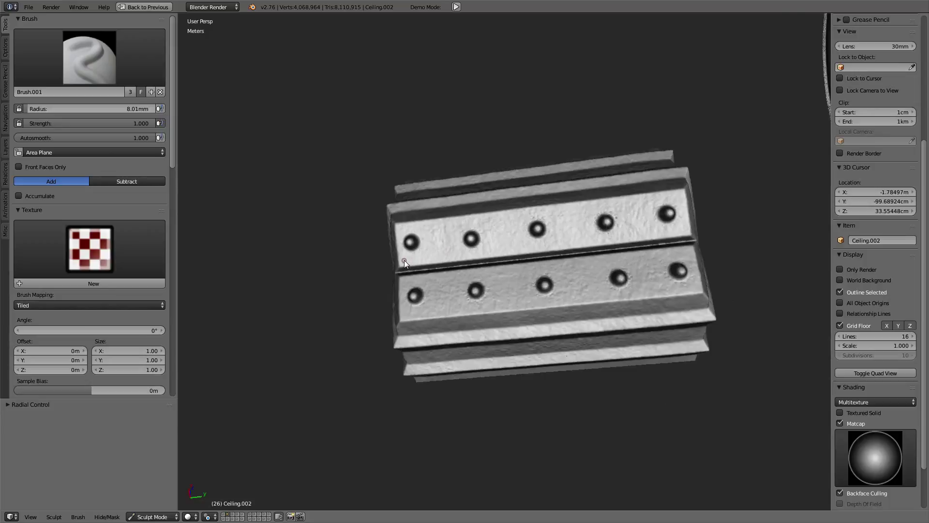
scroll(404, 261, "down", 3)
mouse_move(404, 260)
middle_mouse_down()
mouse_move(517, 192)
mouse_move(502, 239)
mouse_move(527, 221)
mouse_move(534, 172)
mouse_move(552, 256)
mouse_move(539, 170)
middle_mouse_up()
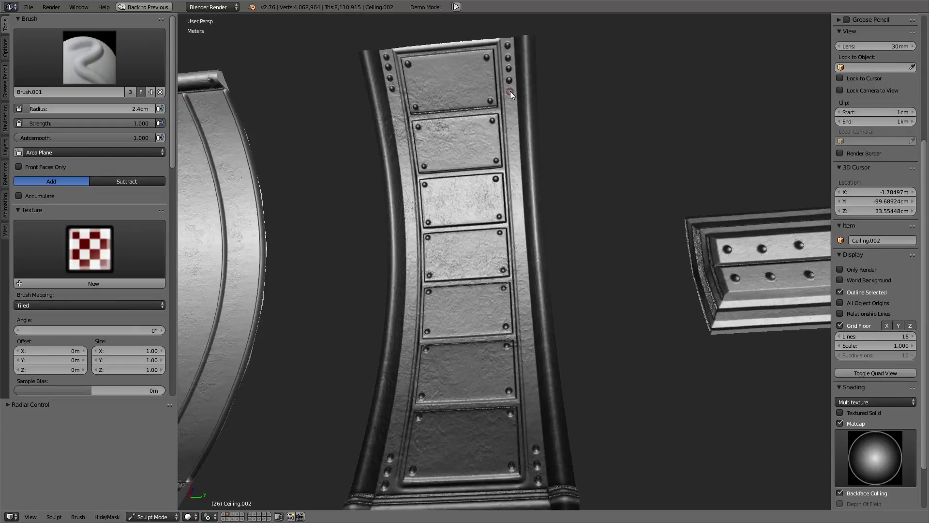
Step: Carve Line-stroke grooves down the column's right edge and along its left rivet strip
left_click_drag(511, 91, 533, 435)
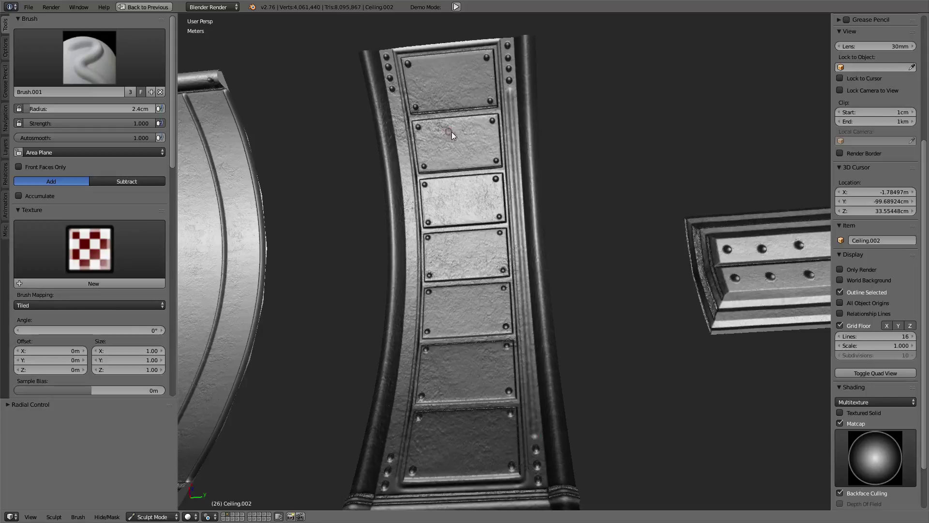
middle_click_drag(452, 131, 456, 133)
middle_click_drag(412, 104, 444, 76)
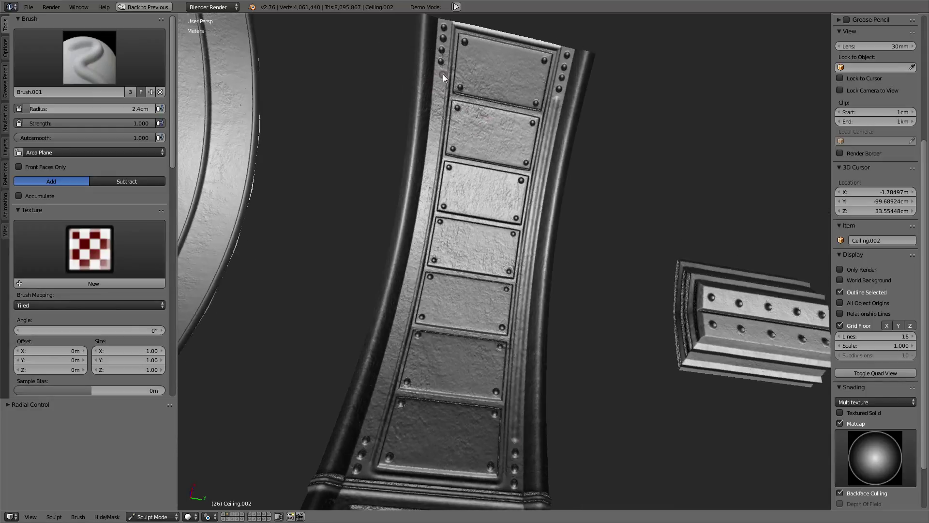
mouse_move(441, 71)
left_mouse_down()
mouse_move(403, 329)
mouse_move(440, 69)
left_mouse_up()
mouse_move(468, 141)
middle_mouse_down()
mouse_move(493, 146)
mouse_move(525, 123)
mouse_move(468, 105)
middle_mouse_up()
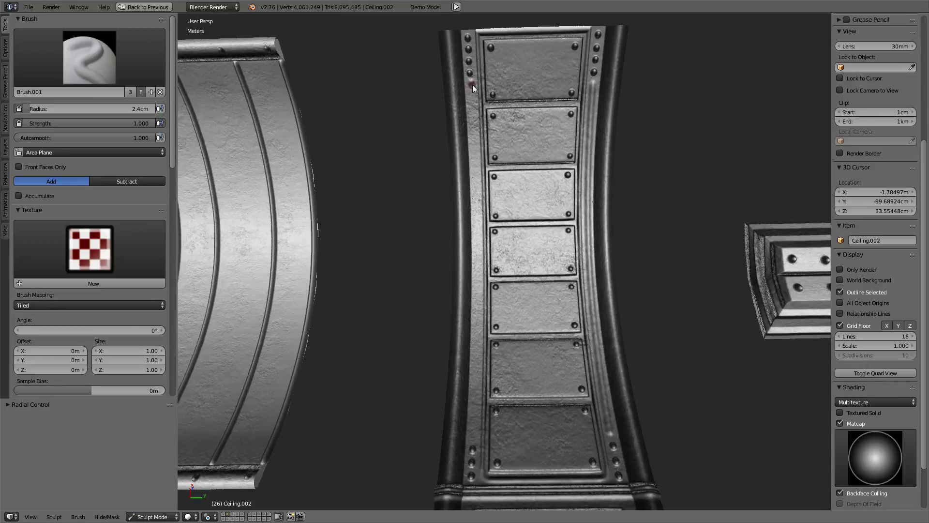
left_click_drag(471, 82, 479, 425)
Step: Undo the stray mark, touch up the column's top panel, and keep the lens at 30mm
key("ctrl+z")
left_click_drag(503, 71, 510, 124)
key("Right")
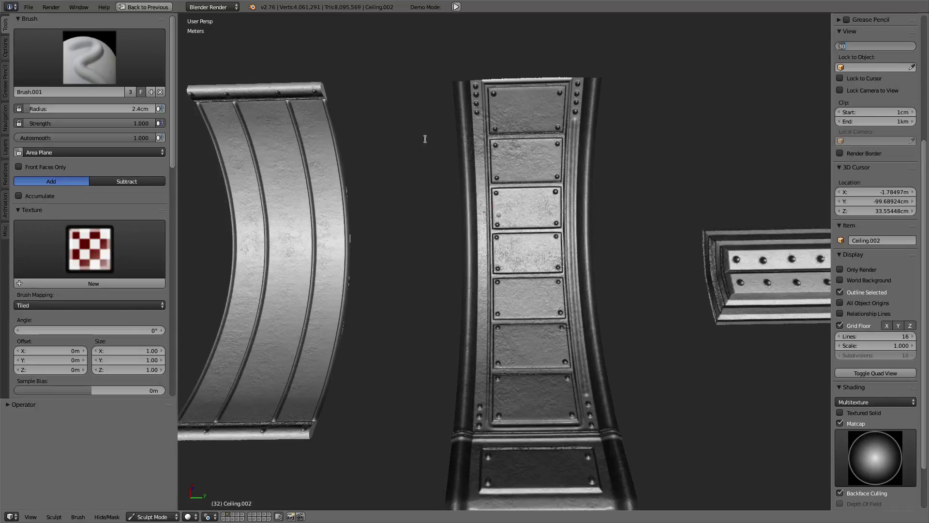
key("Return")
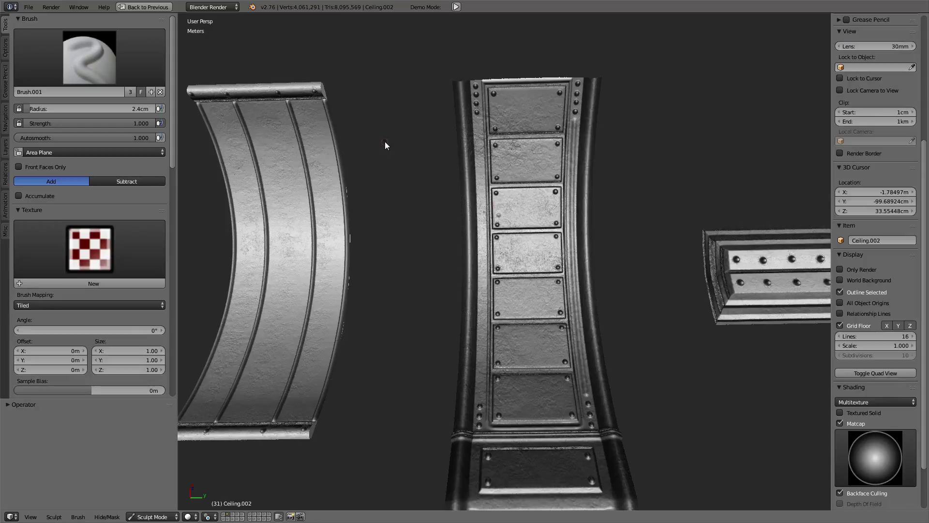